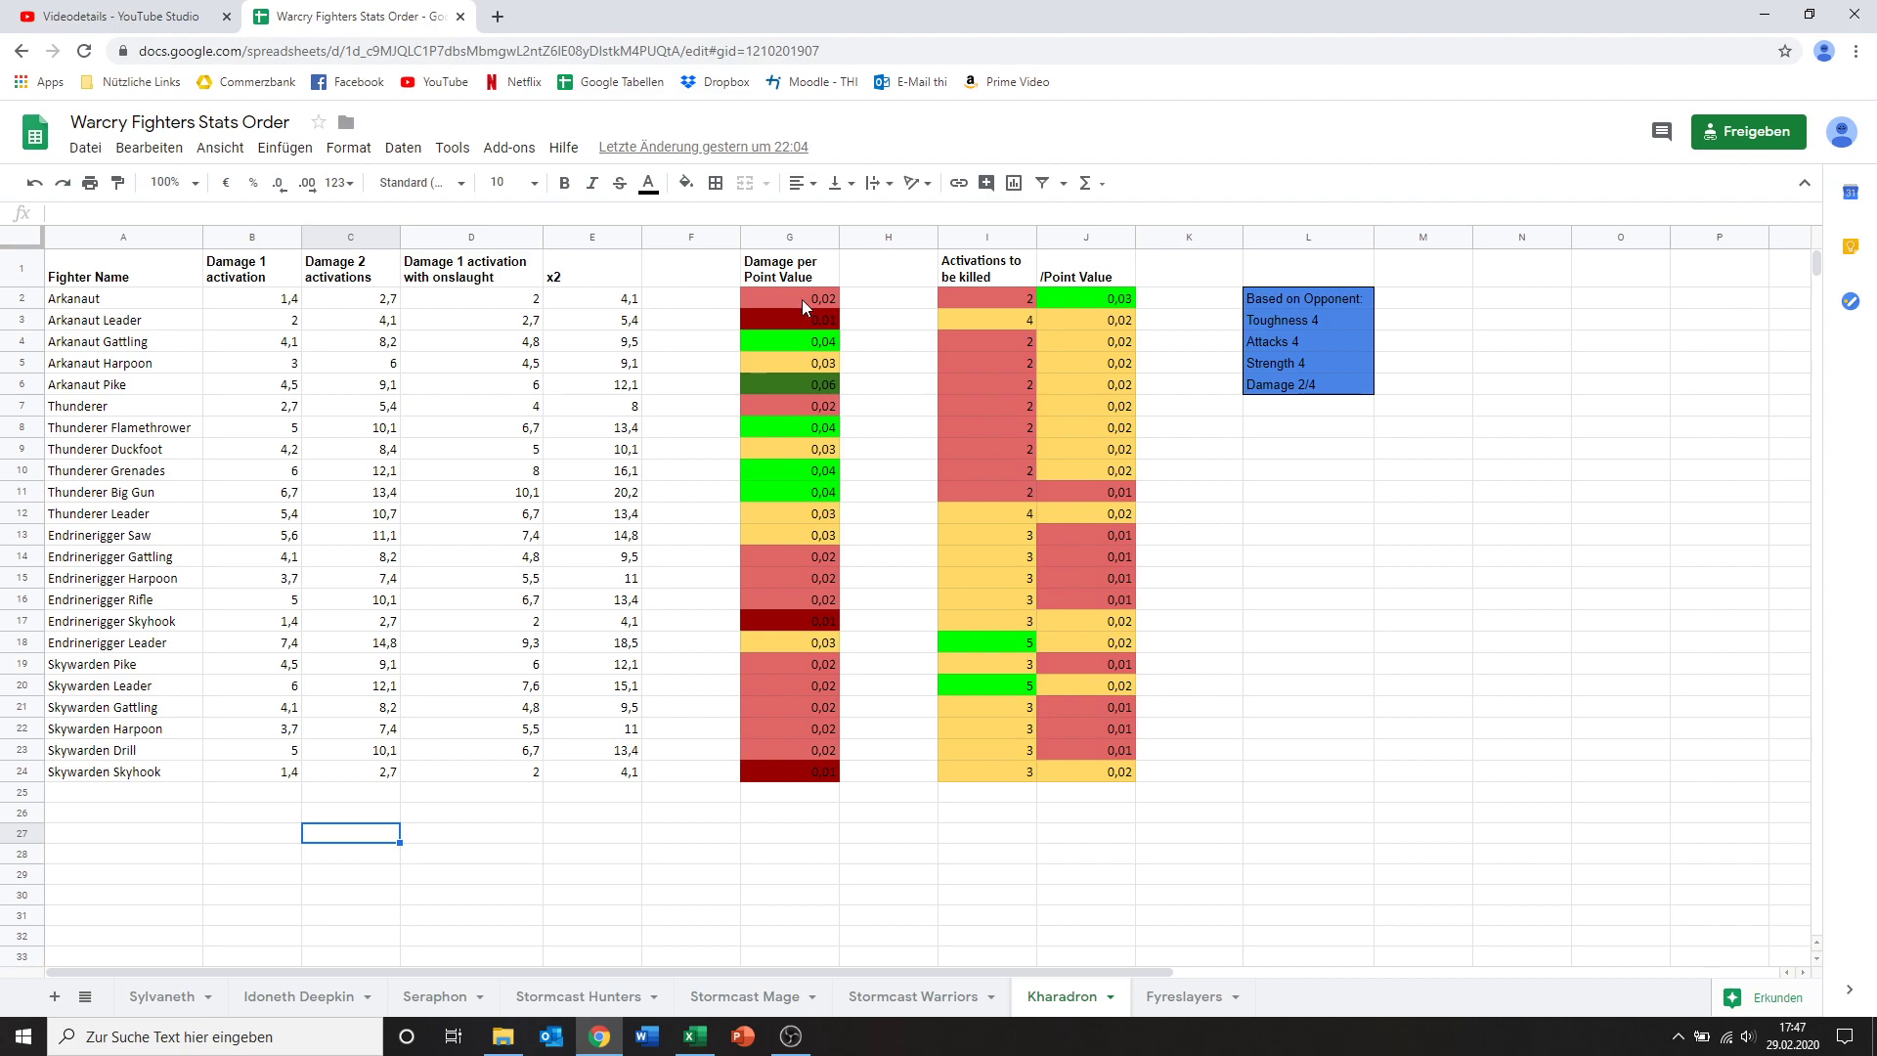
# Step: Examine the damage, damage per point value and activations to be killed of the Arkanaut, and the damage figures of the Arkanaut Leader
pyautogui.click(272, 302)
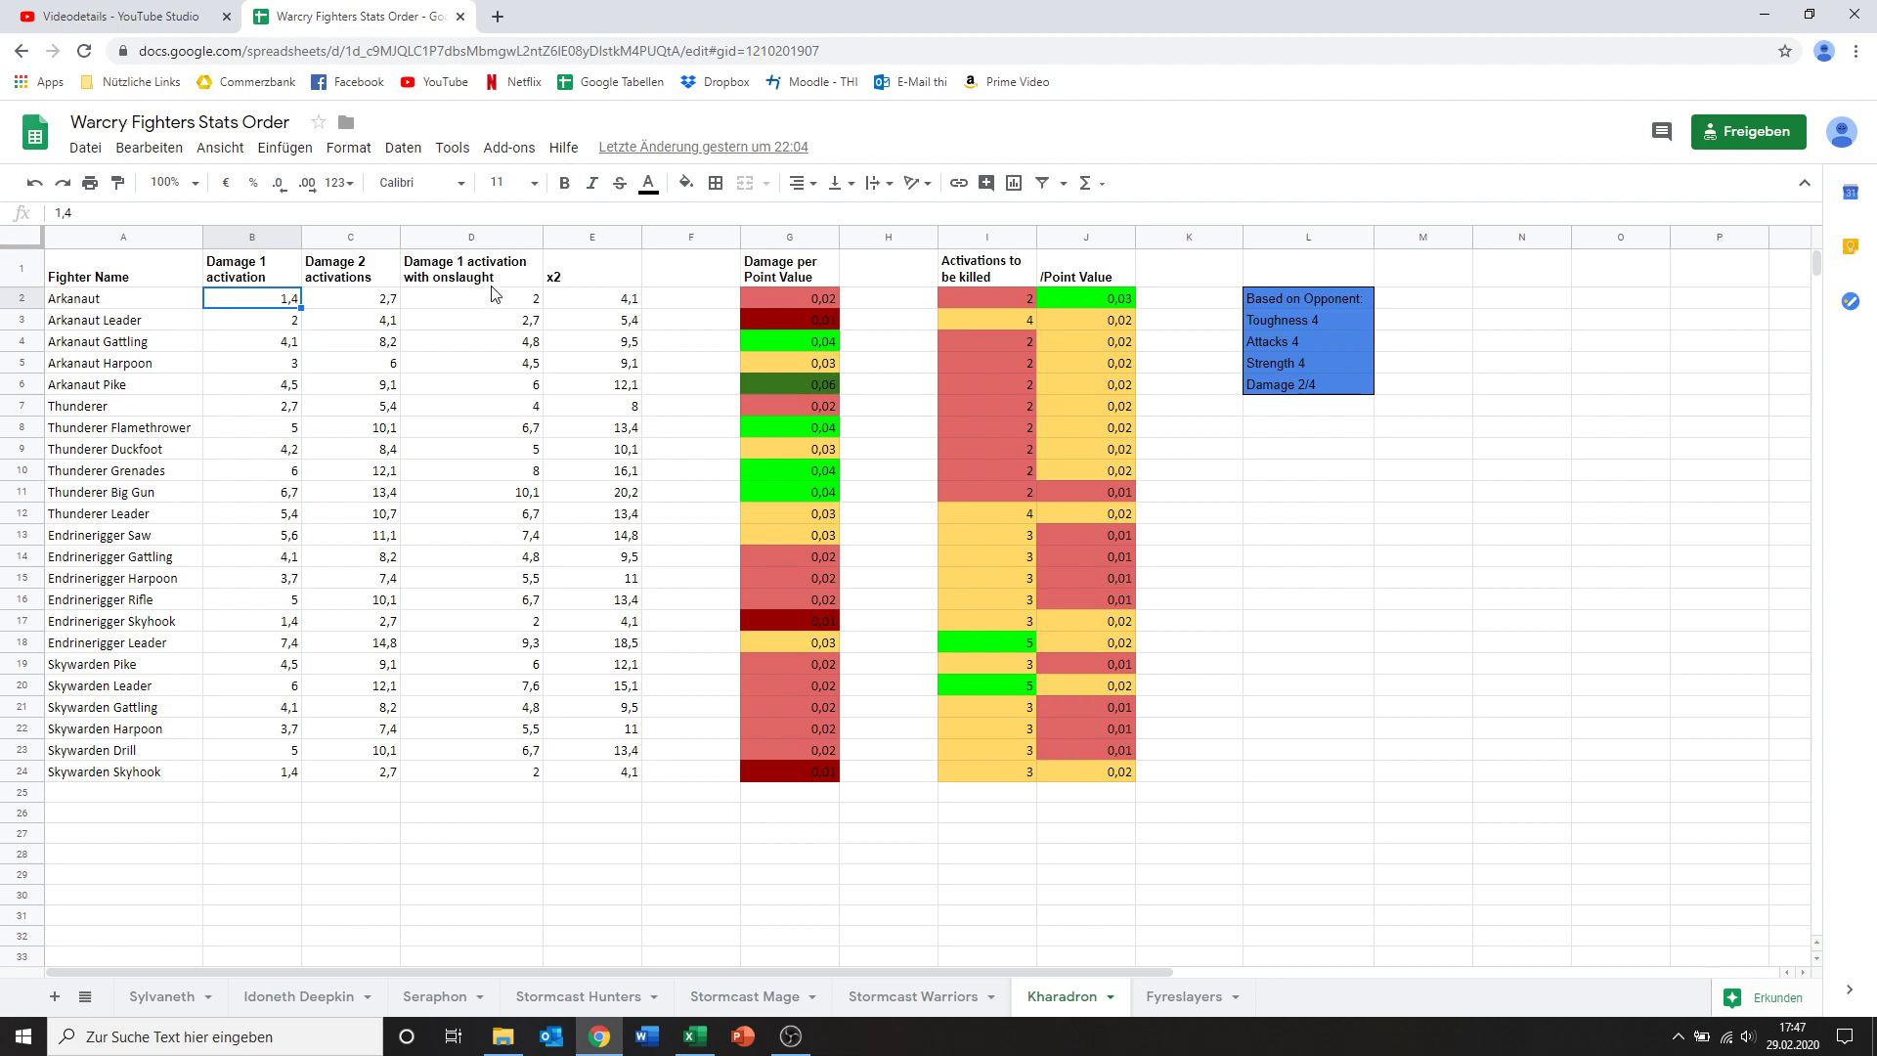
pyautogui.click(786, 297)
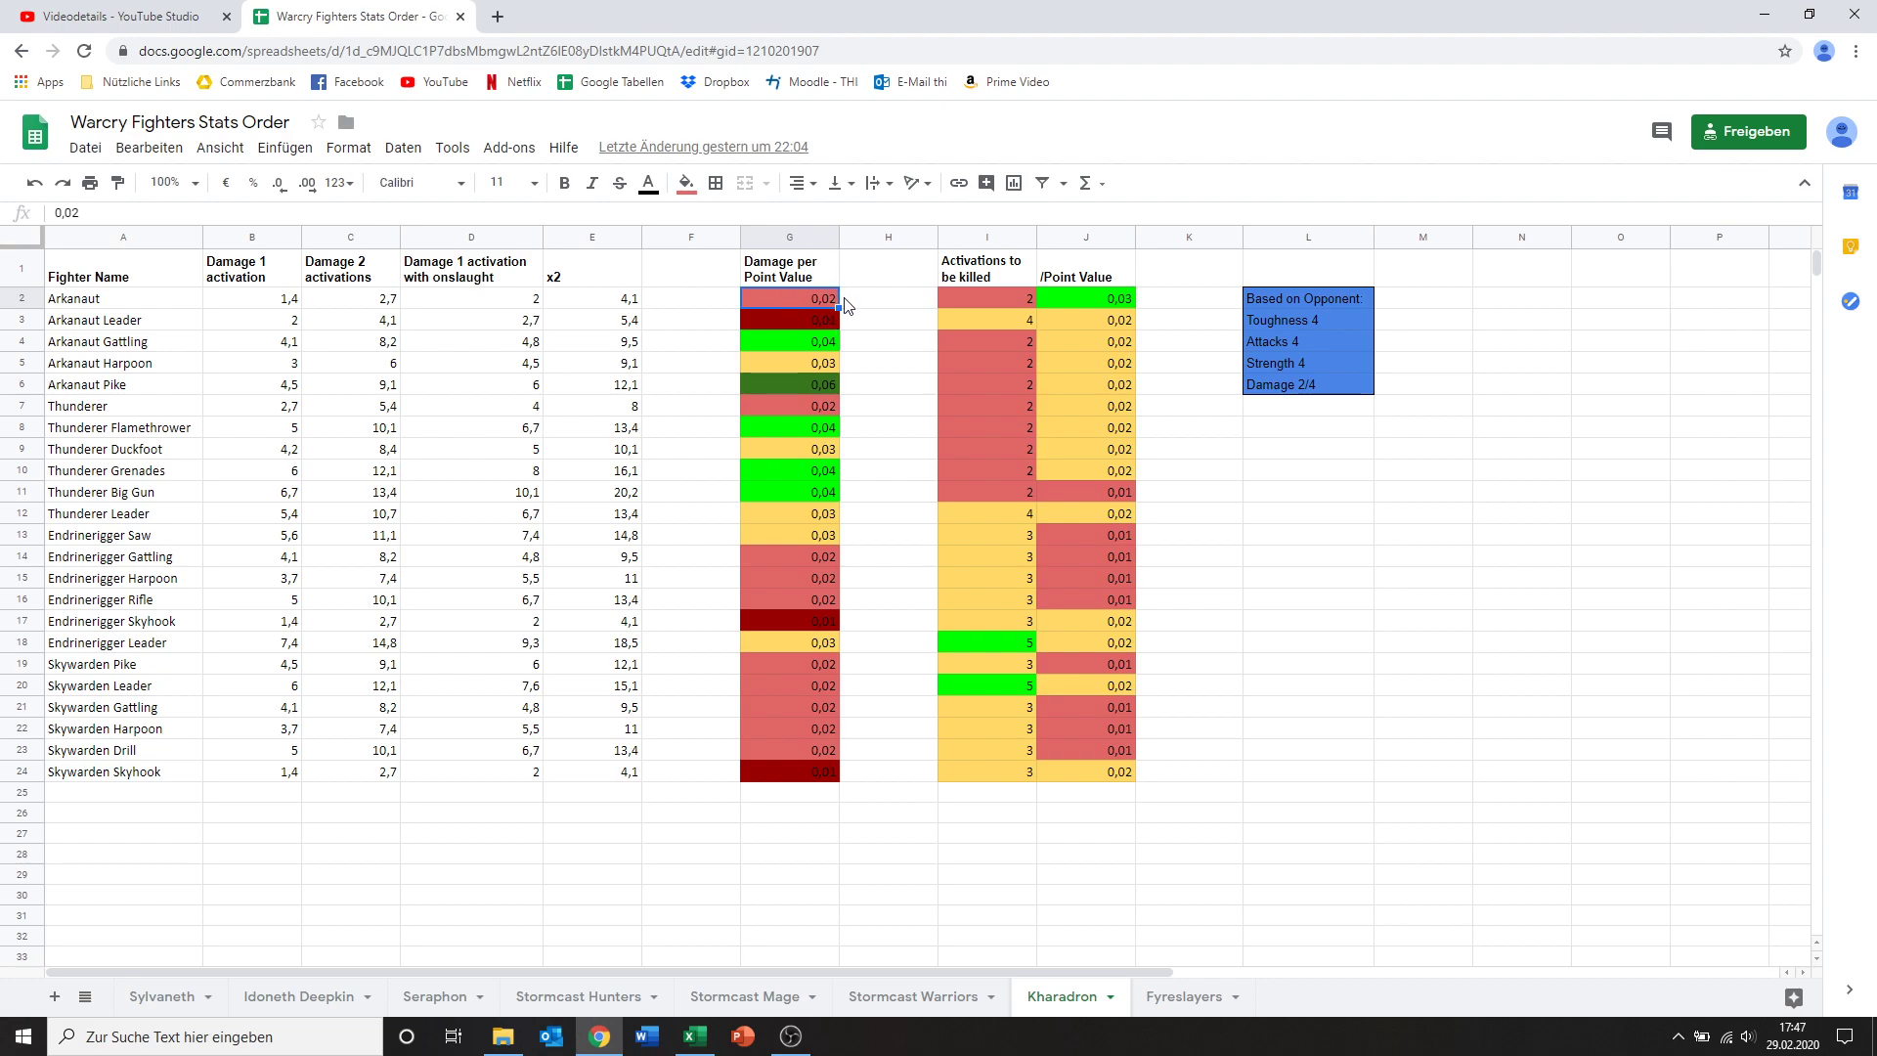
pyautogui.click(1018, 299)
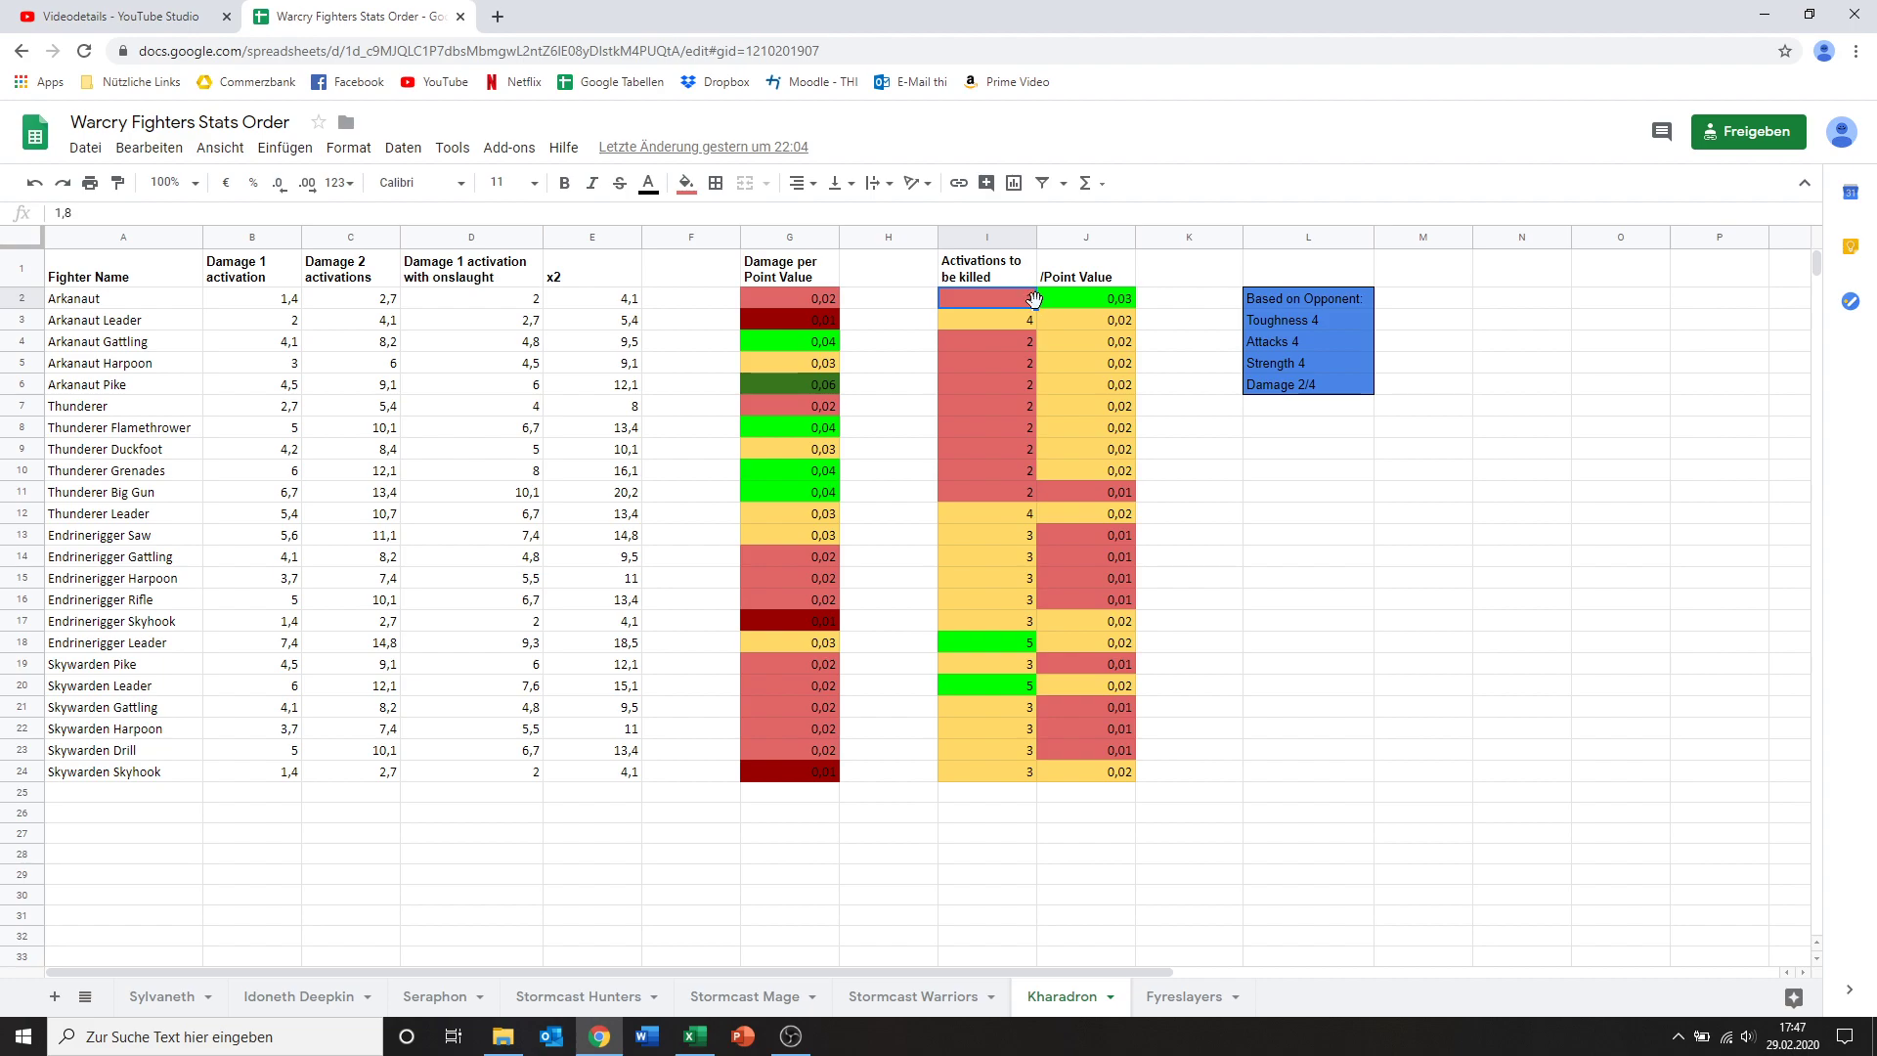
pyautogui.click(1120, 305)
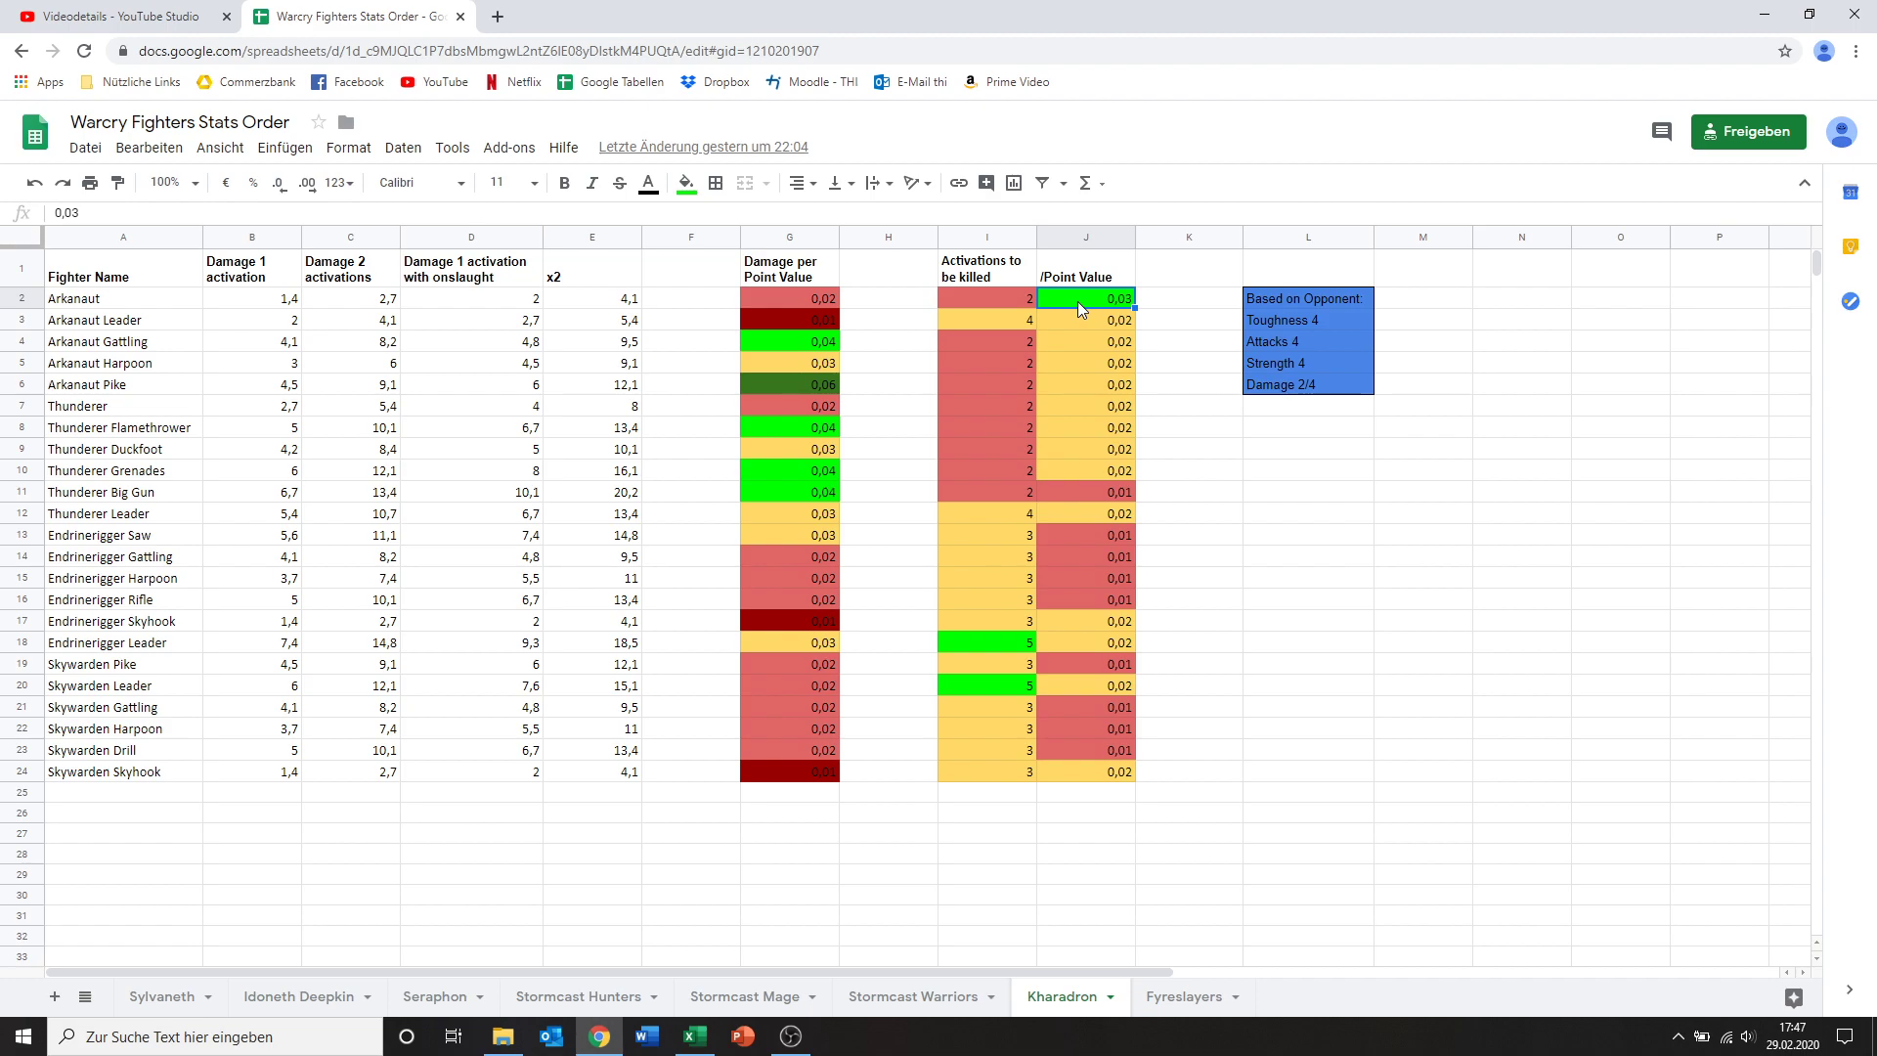
pyautogui.click(788, 321)
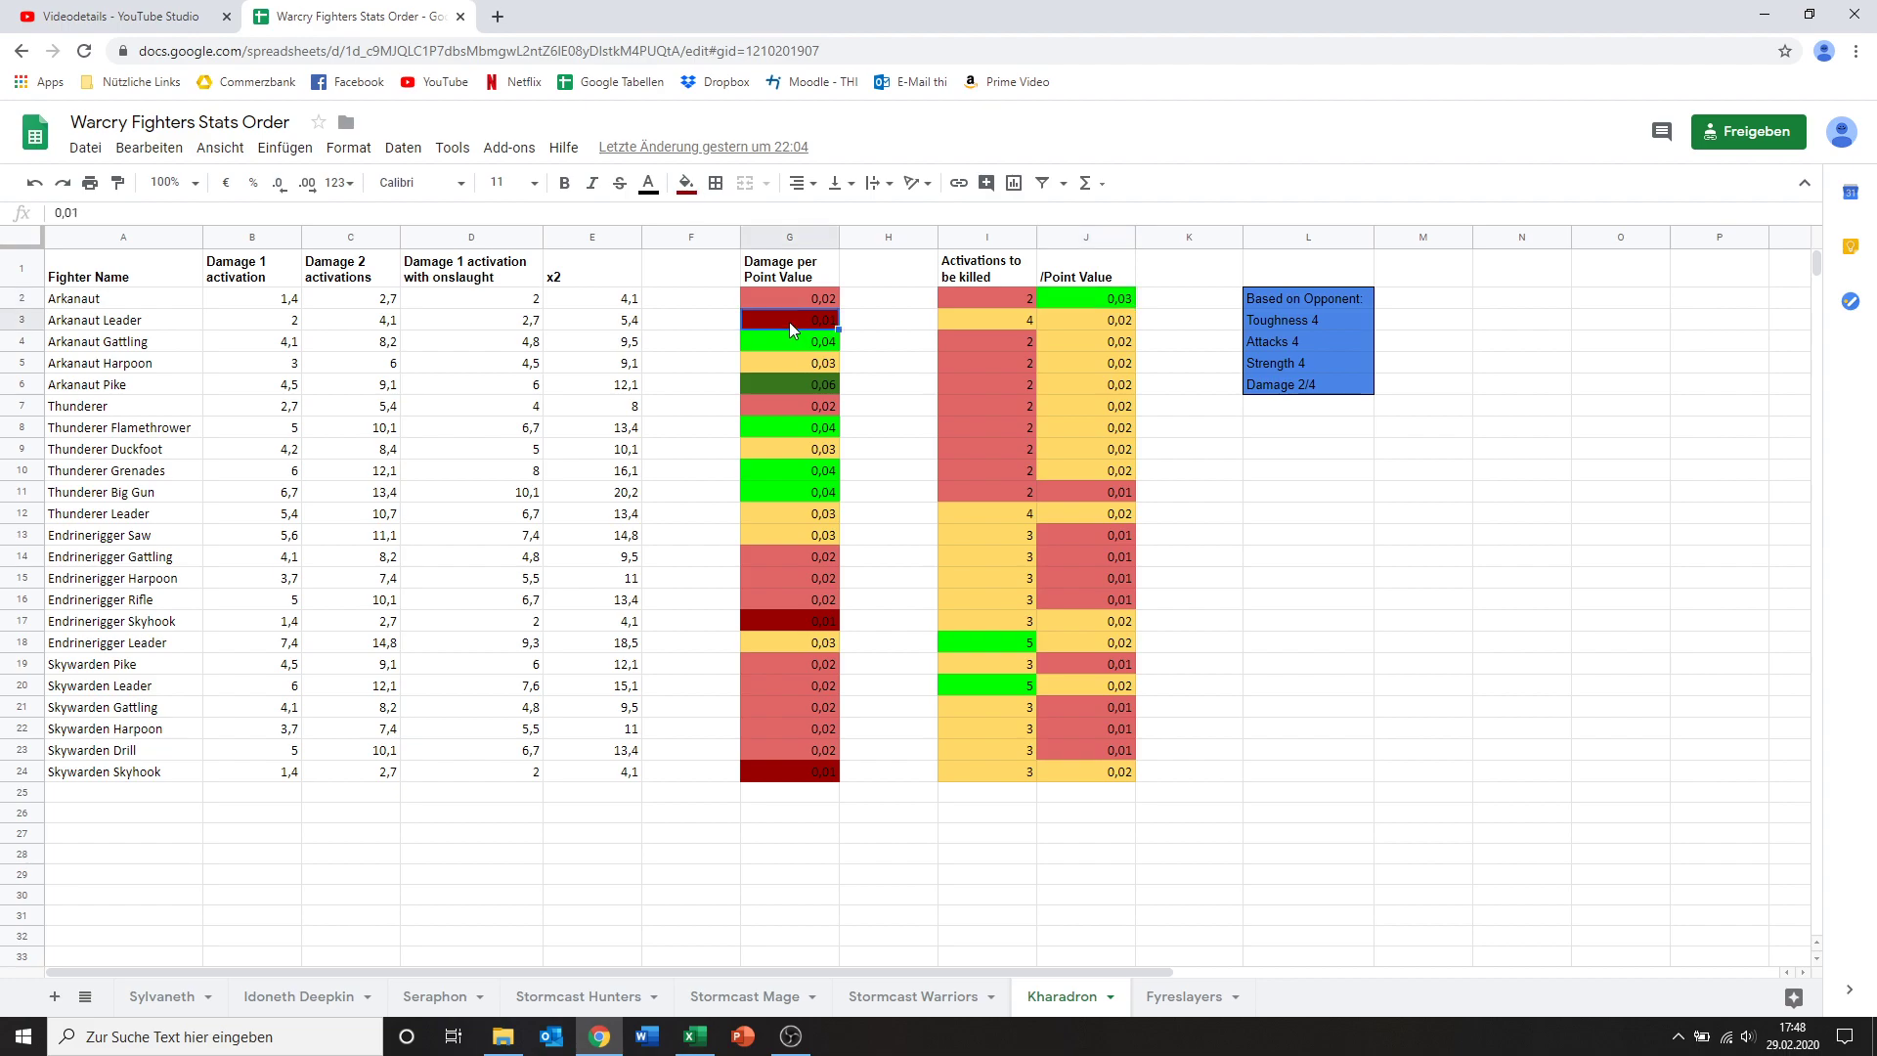
pyautogui.click(272, 327)
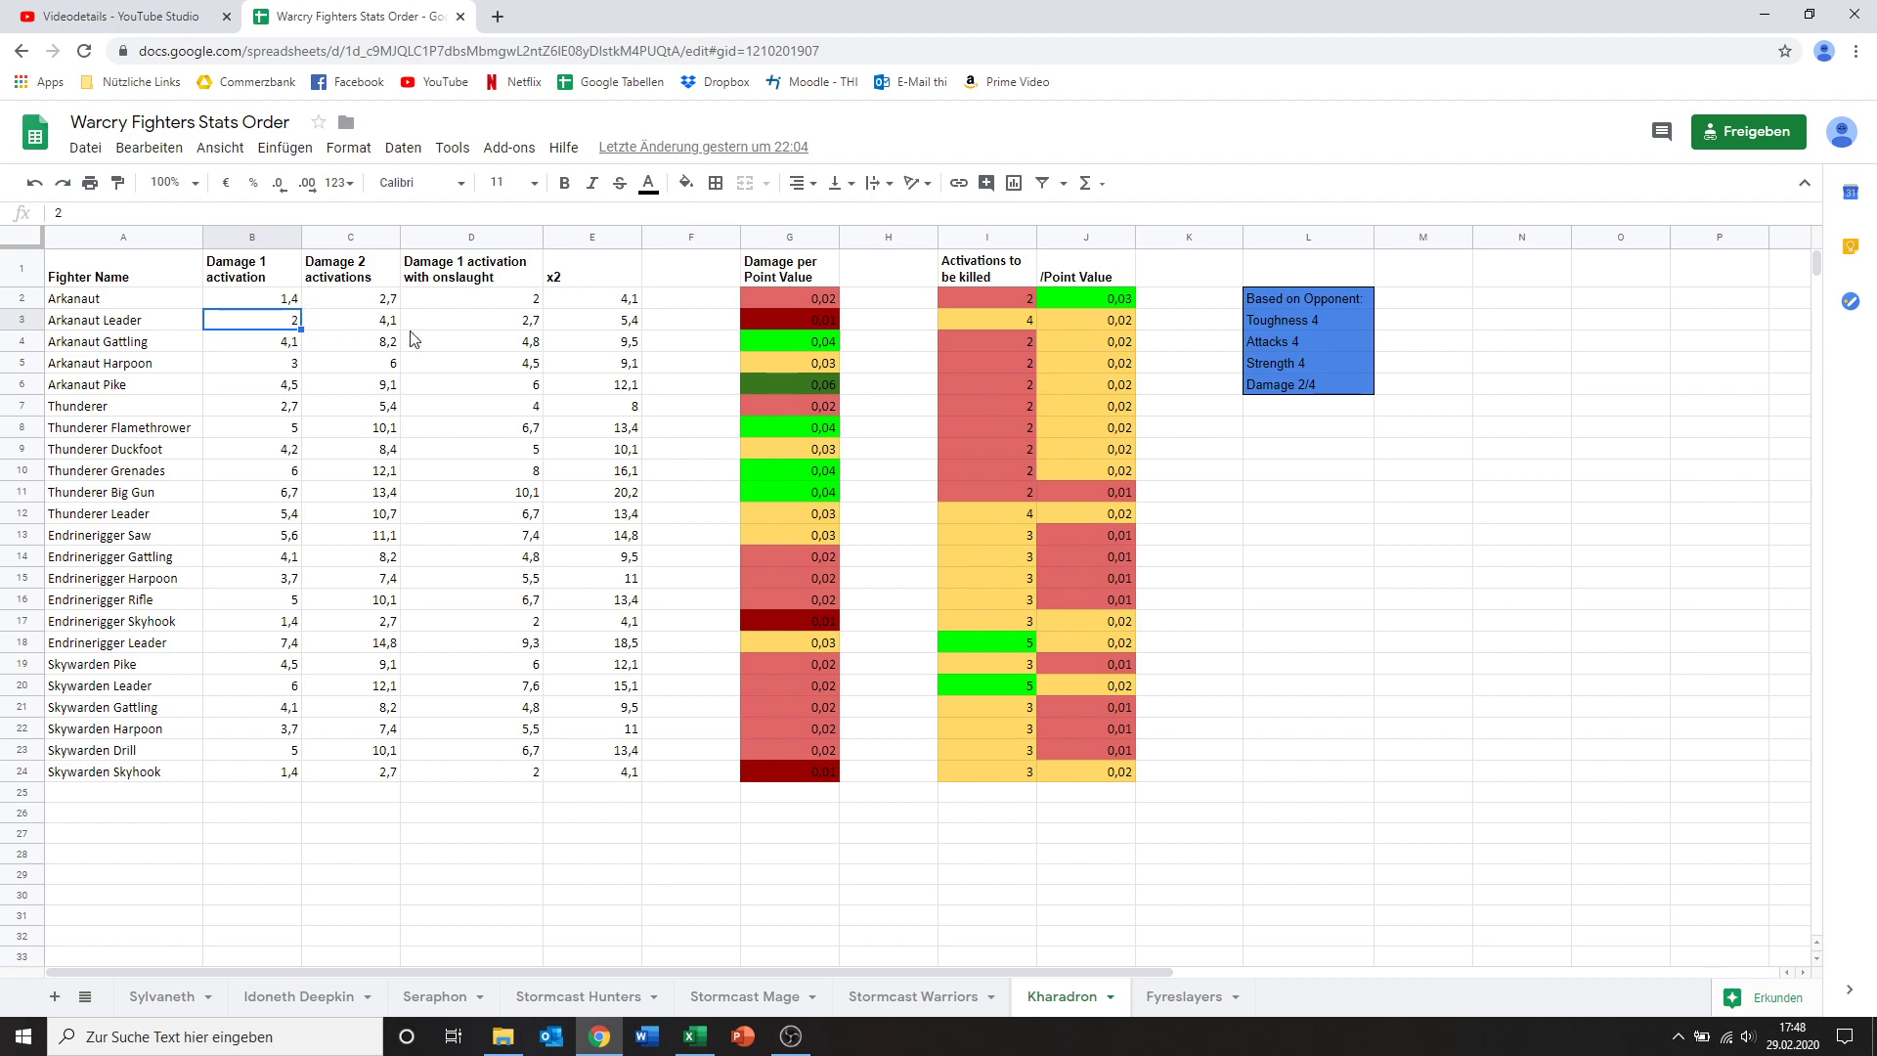
pyautogui.click(825, 323)
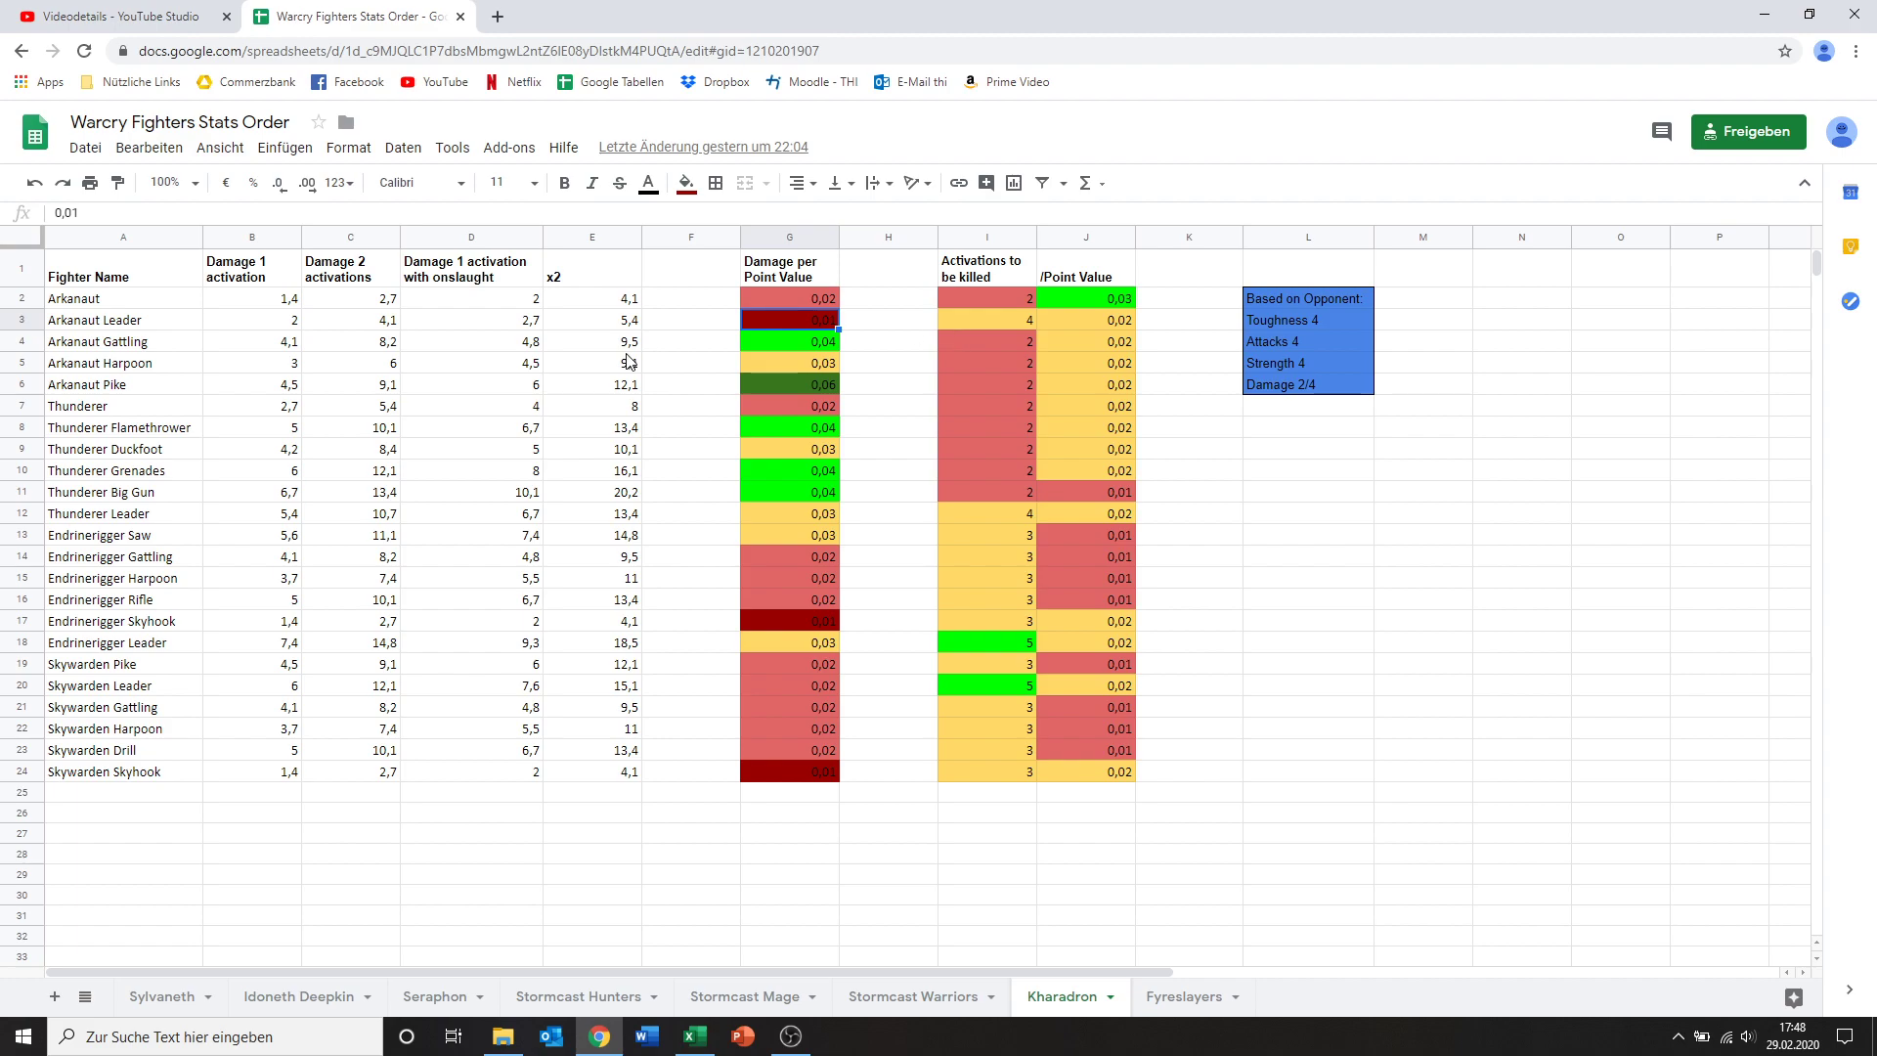
# Step: Examine the Arkanaut Gattling's damage for one activation, damage per point value, activations to be killed and survivability per point
pyautogui.click(752, 348)
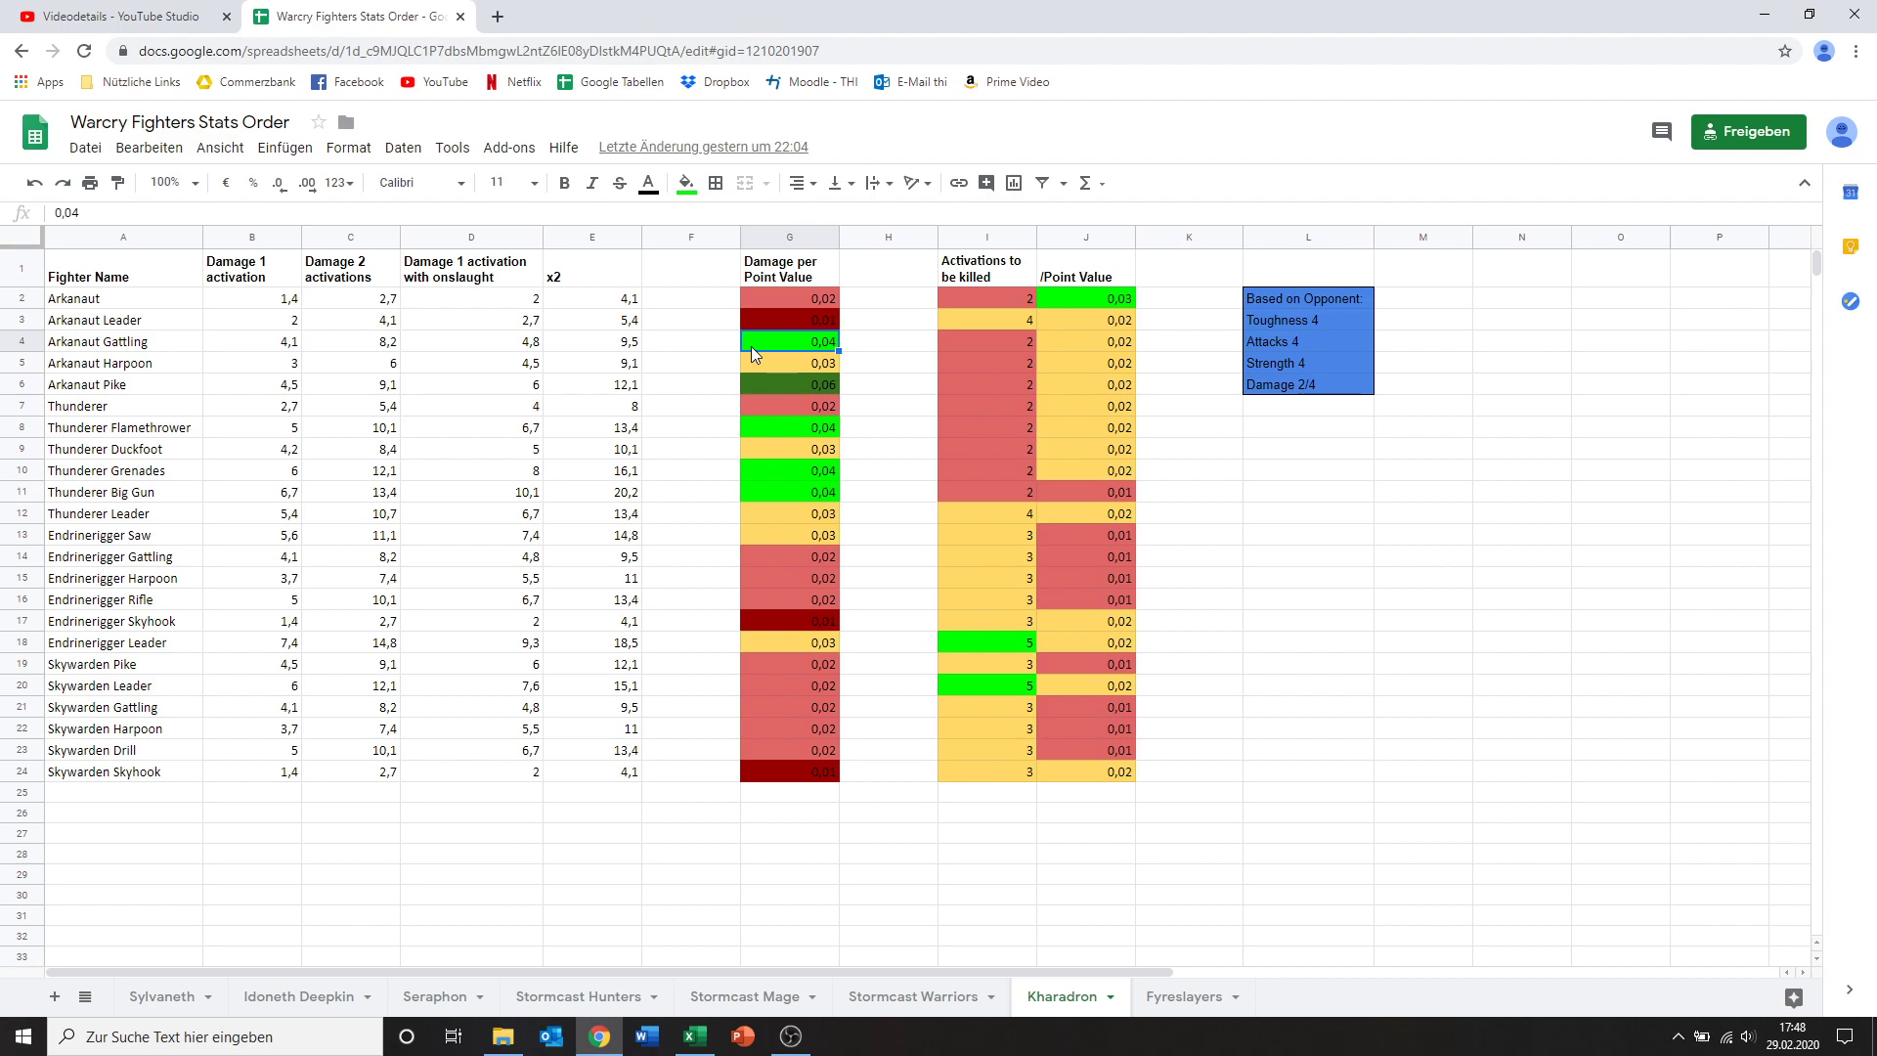
pyautogui.click(261, 348)
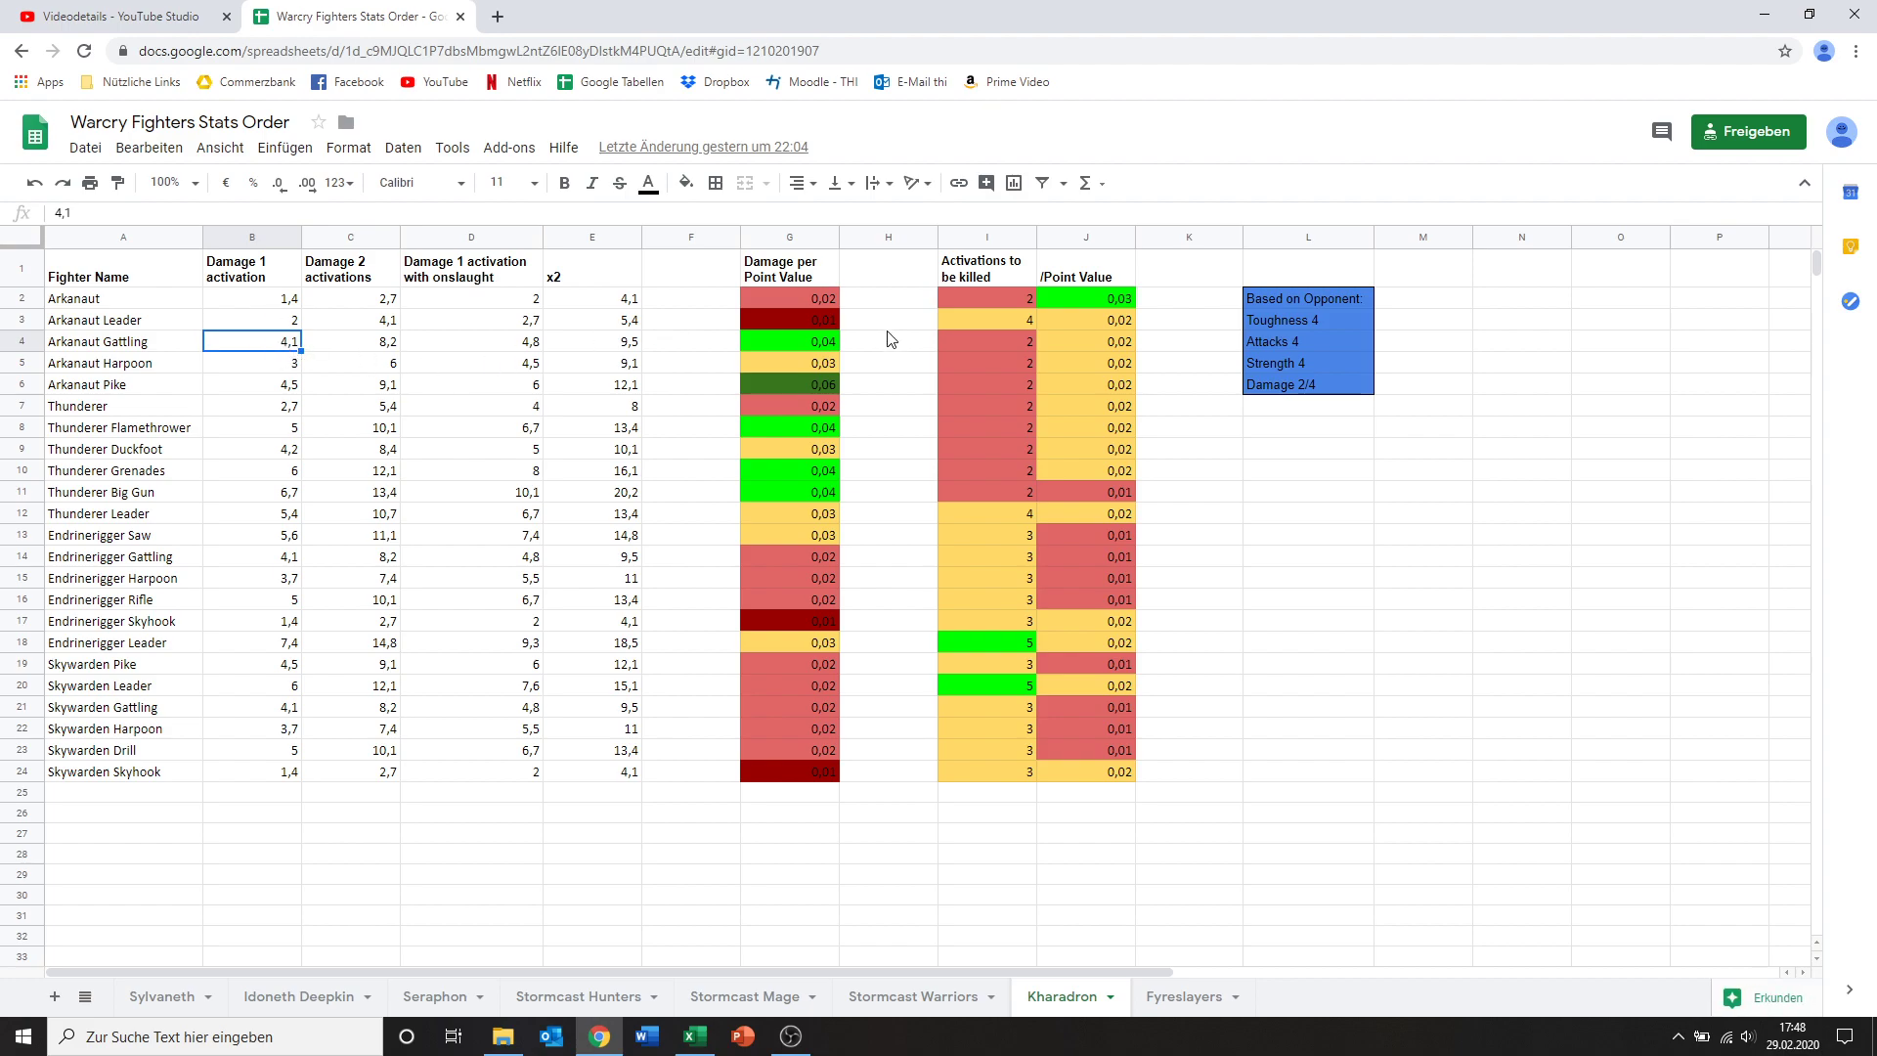
pyautogui.click(819, 343)
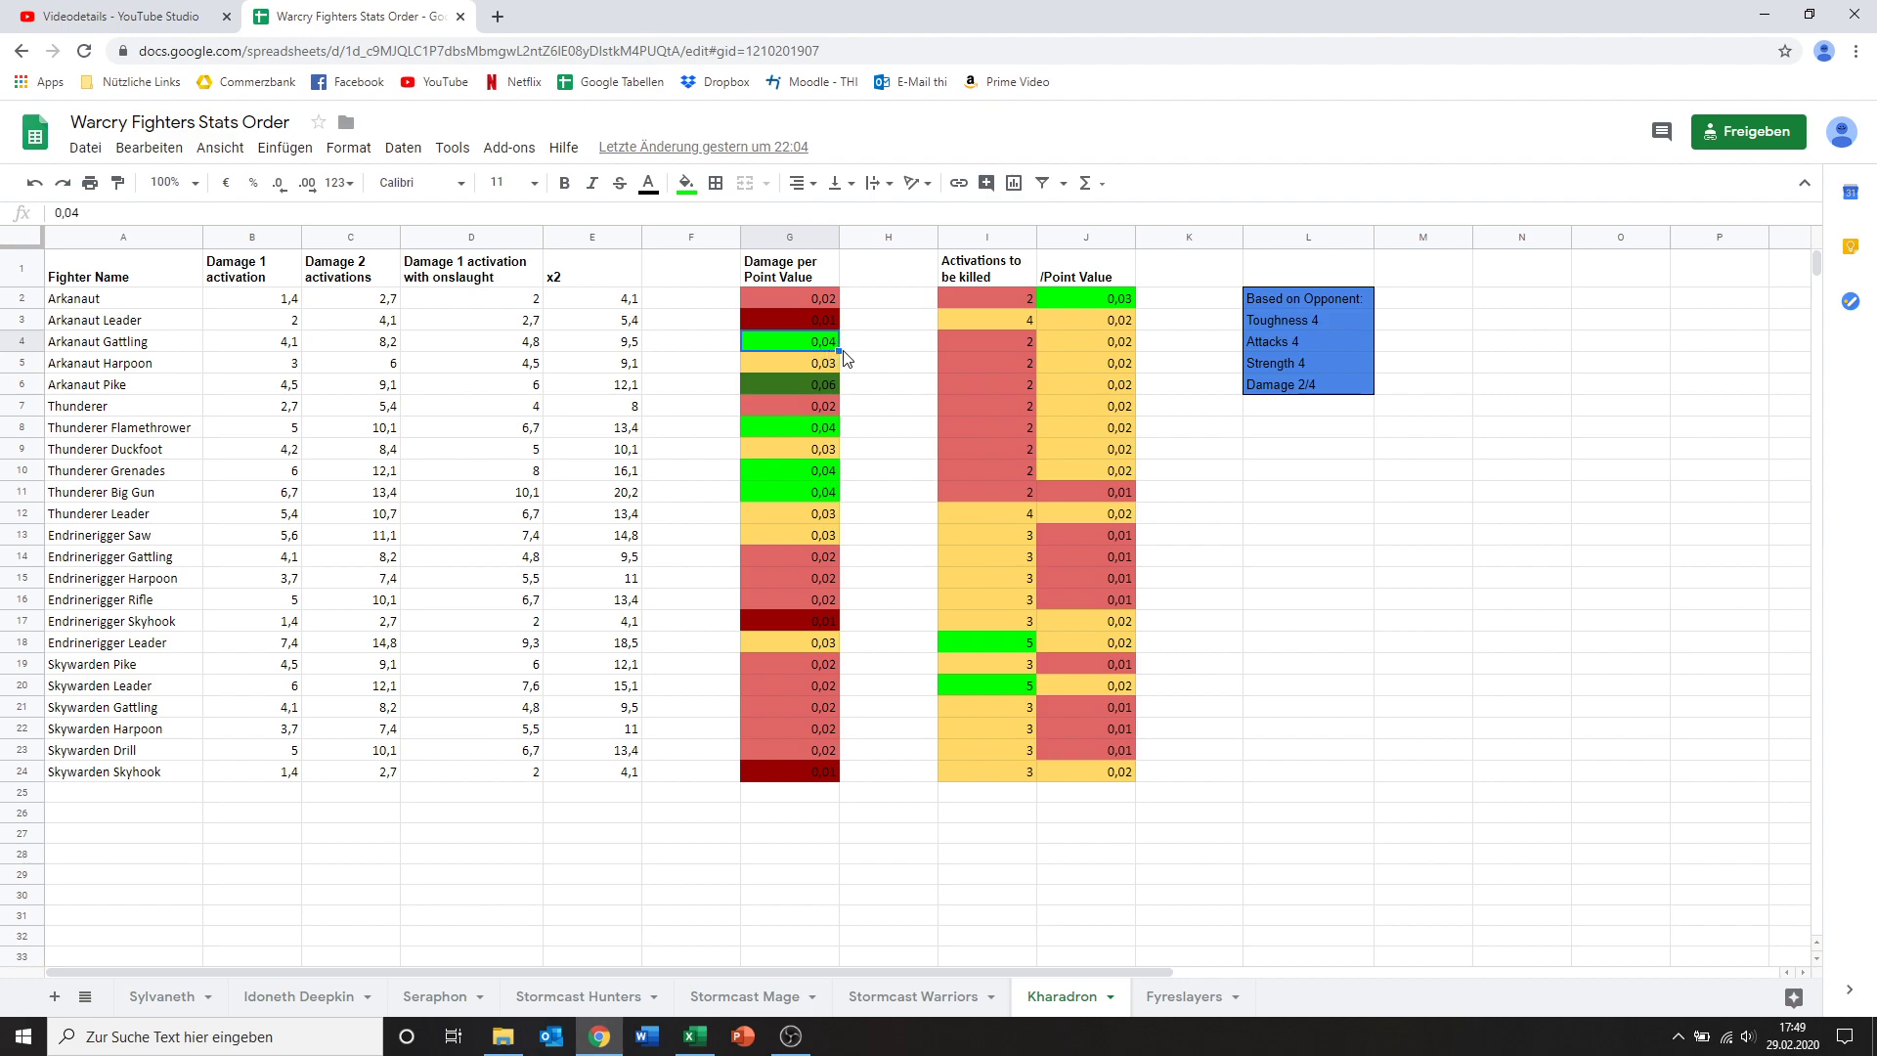
pyautogui.click(964, 344)
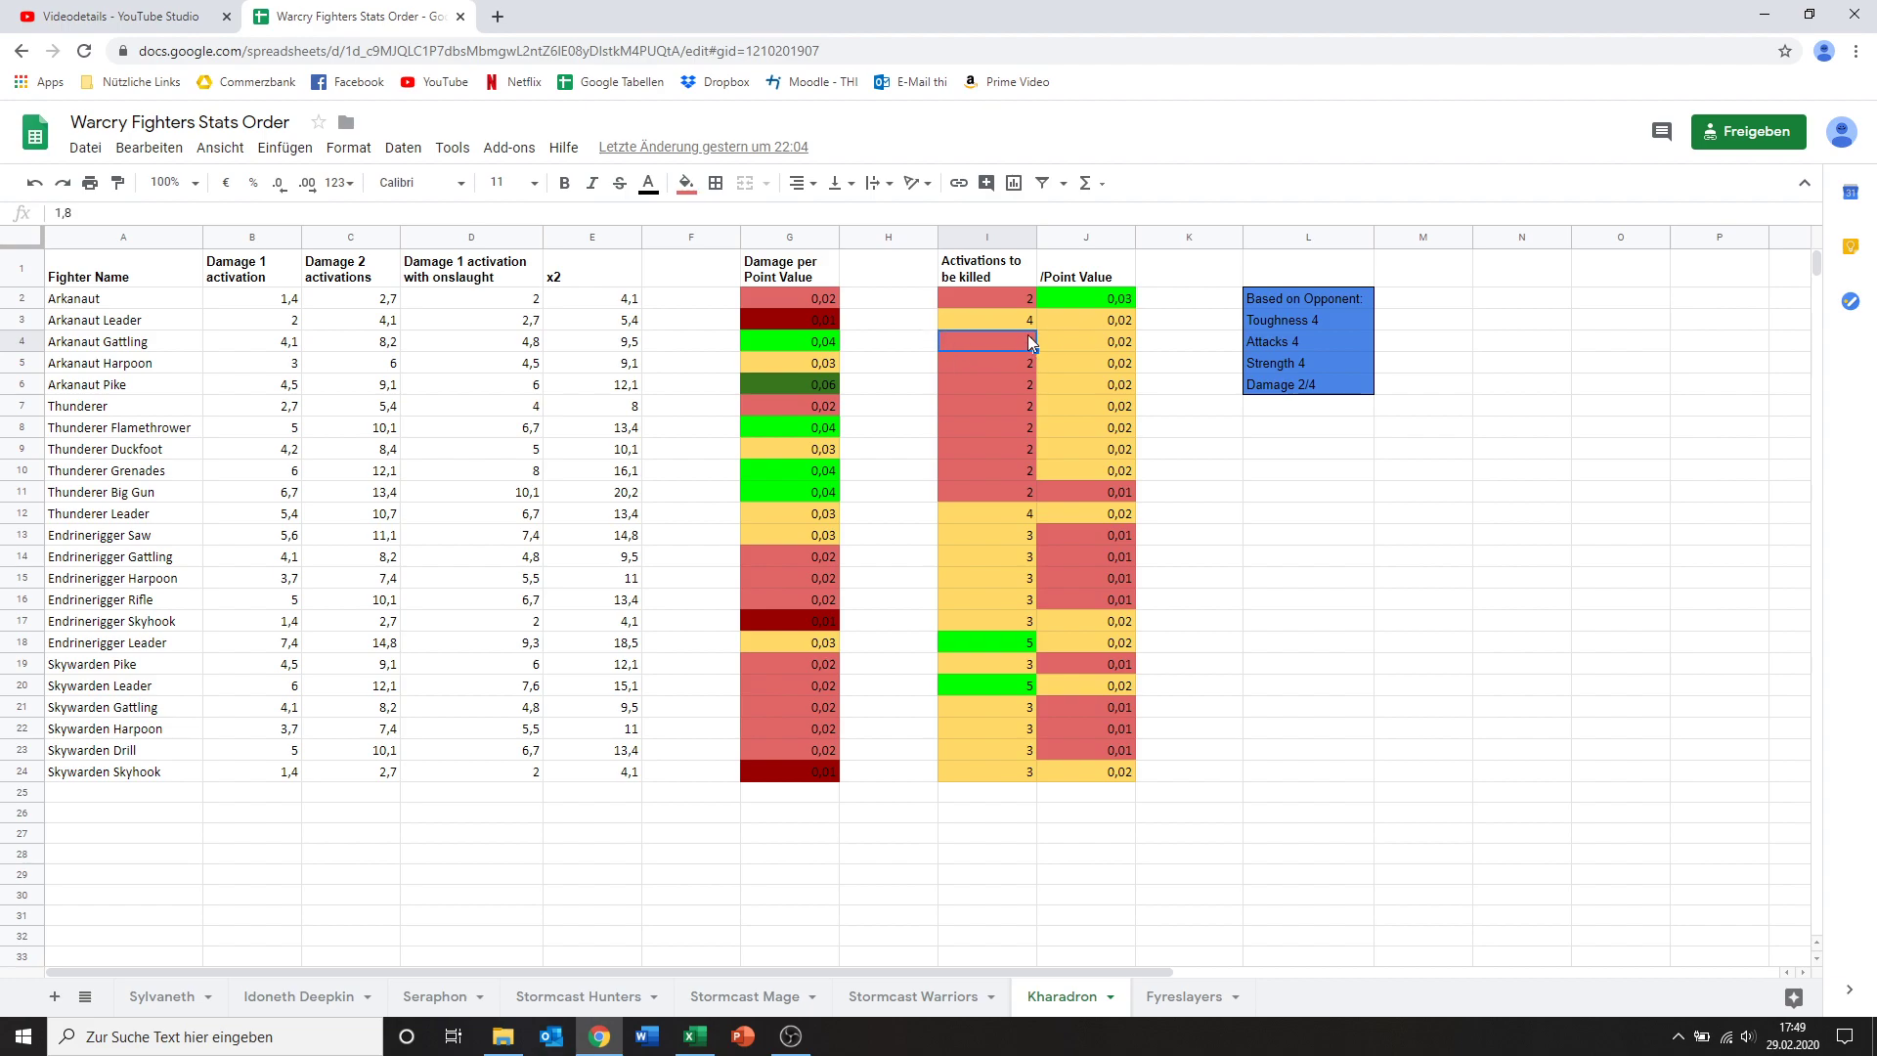
pyautogui.click(1082, 342)
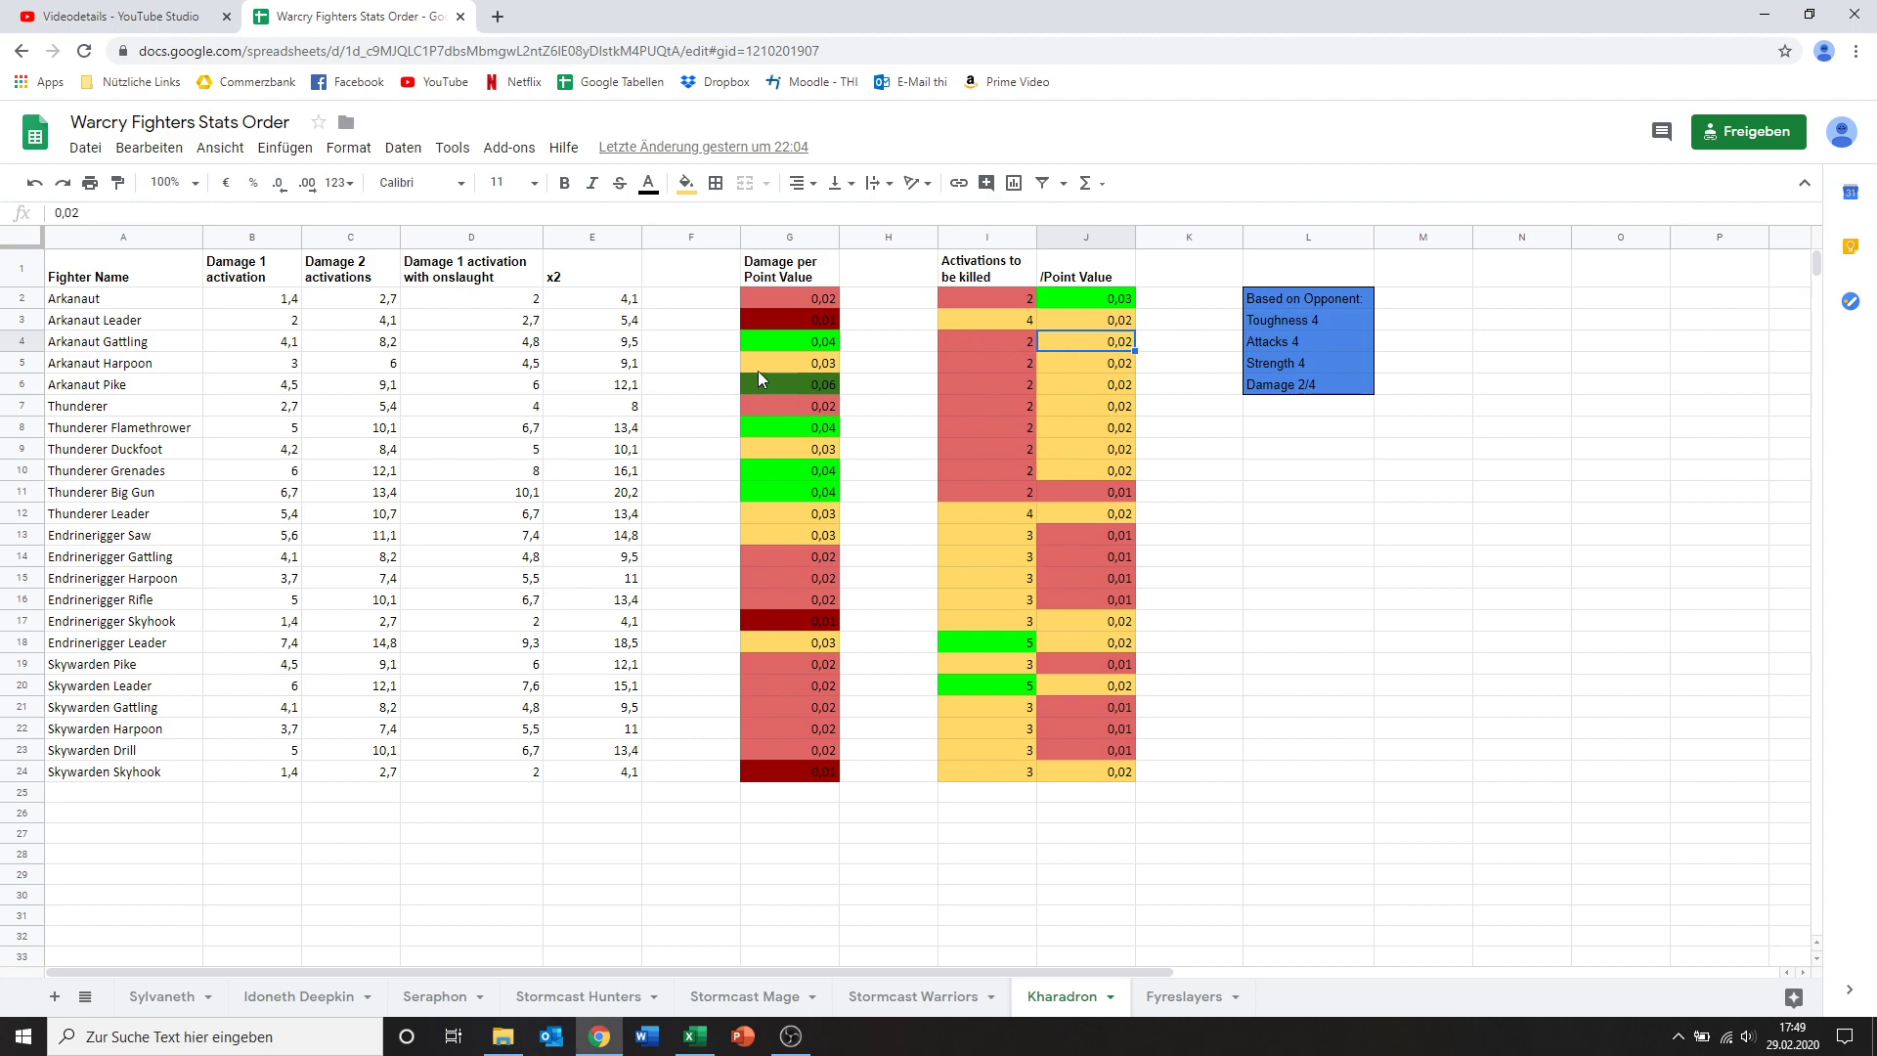
pyautogui.click(164, 343)
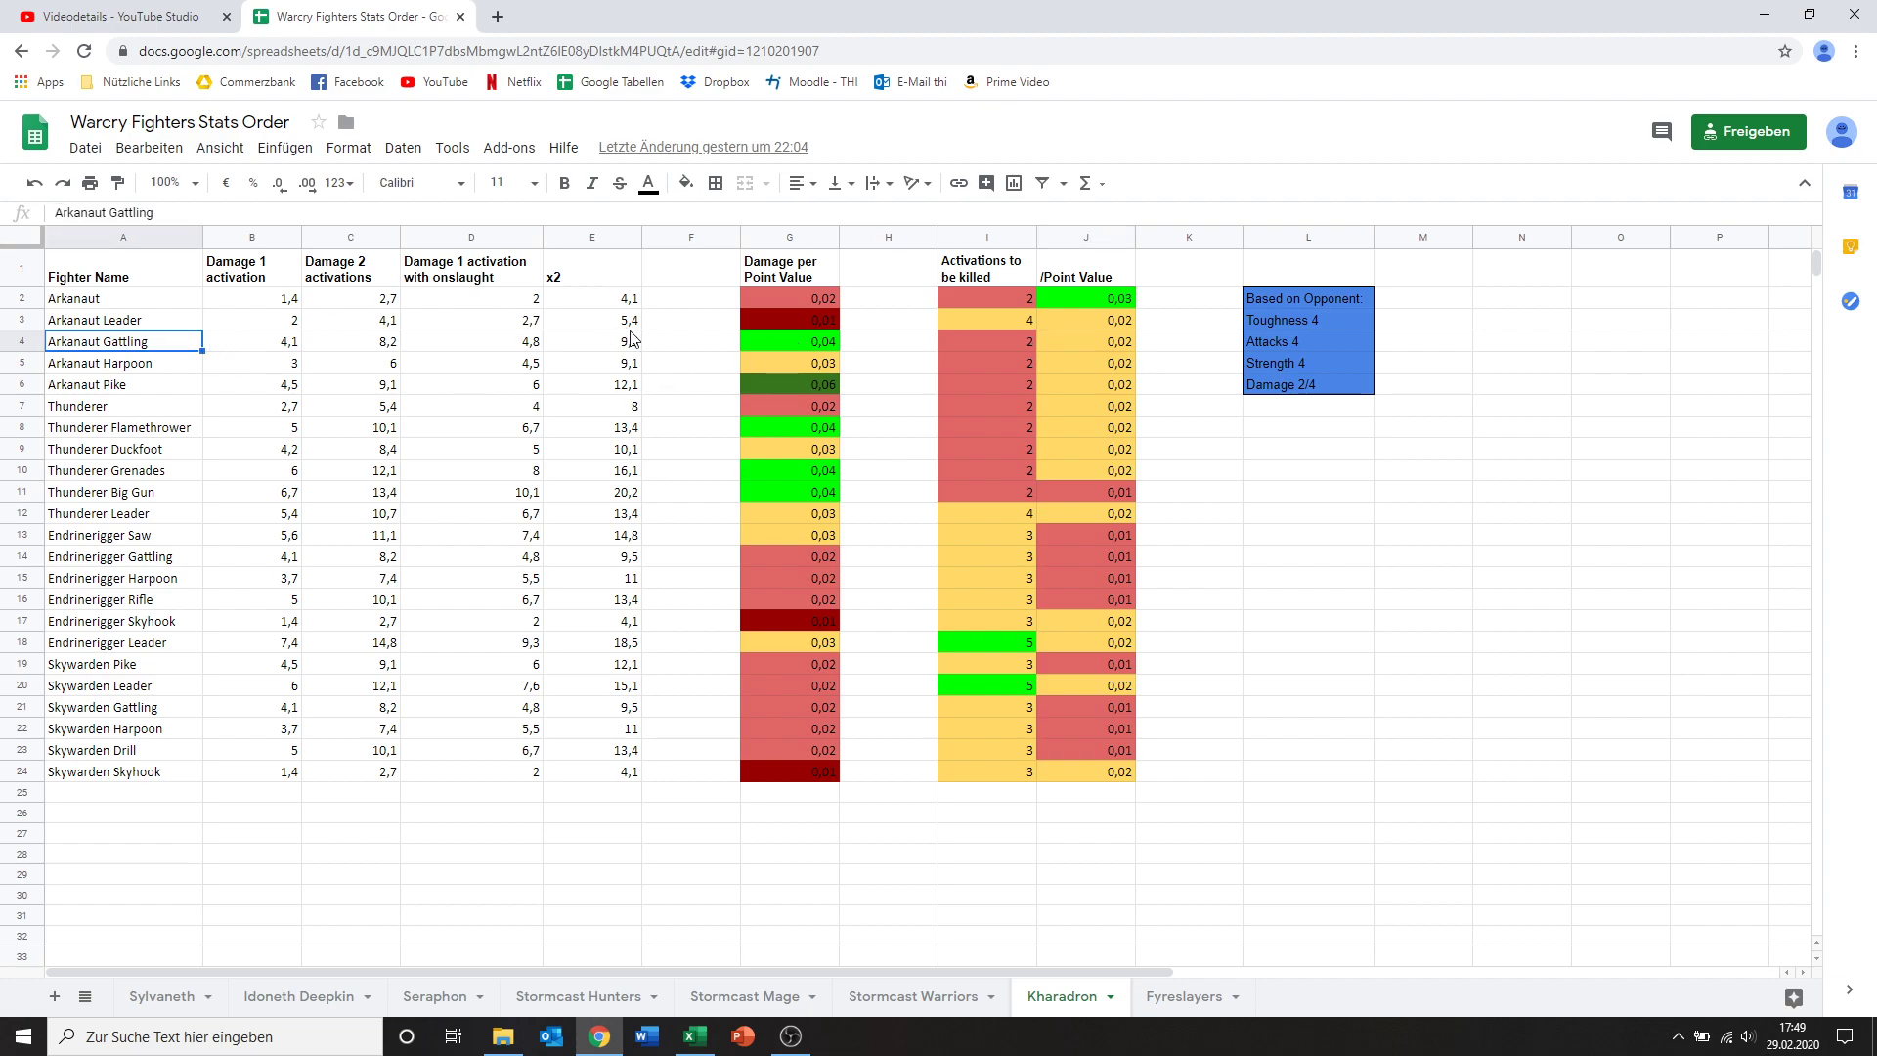
# Step: Compare the Arkanaut Harpoon's damage per point value with that of the Arkanaut Gattling
pyautogui.click(169, 368)
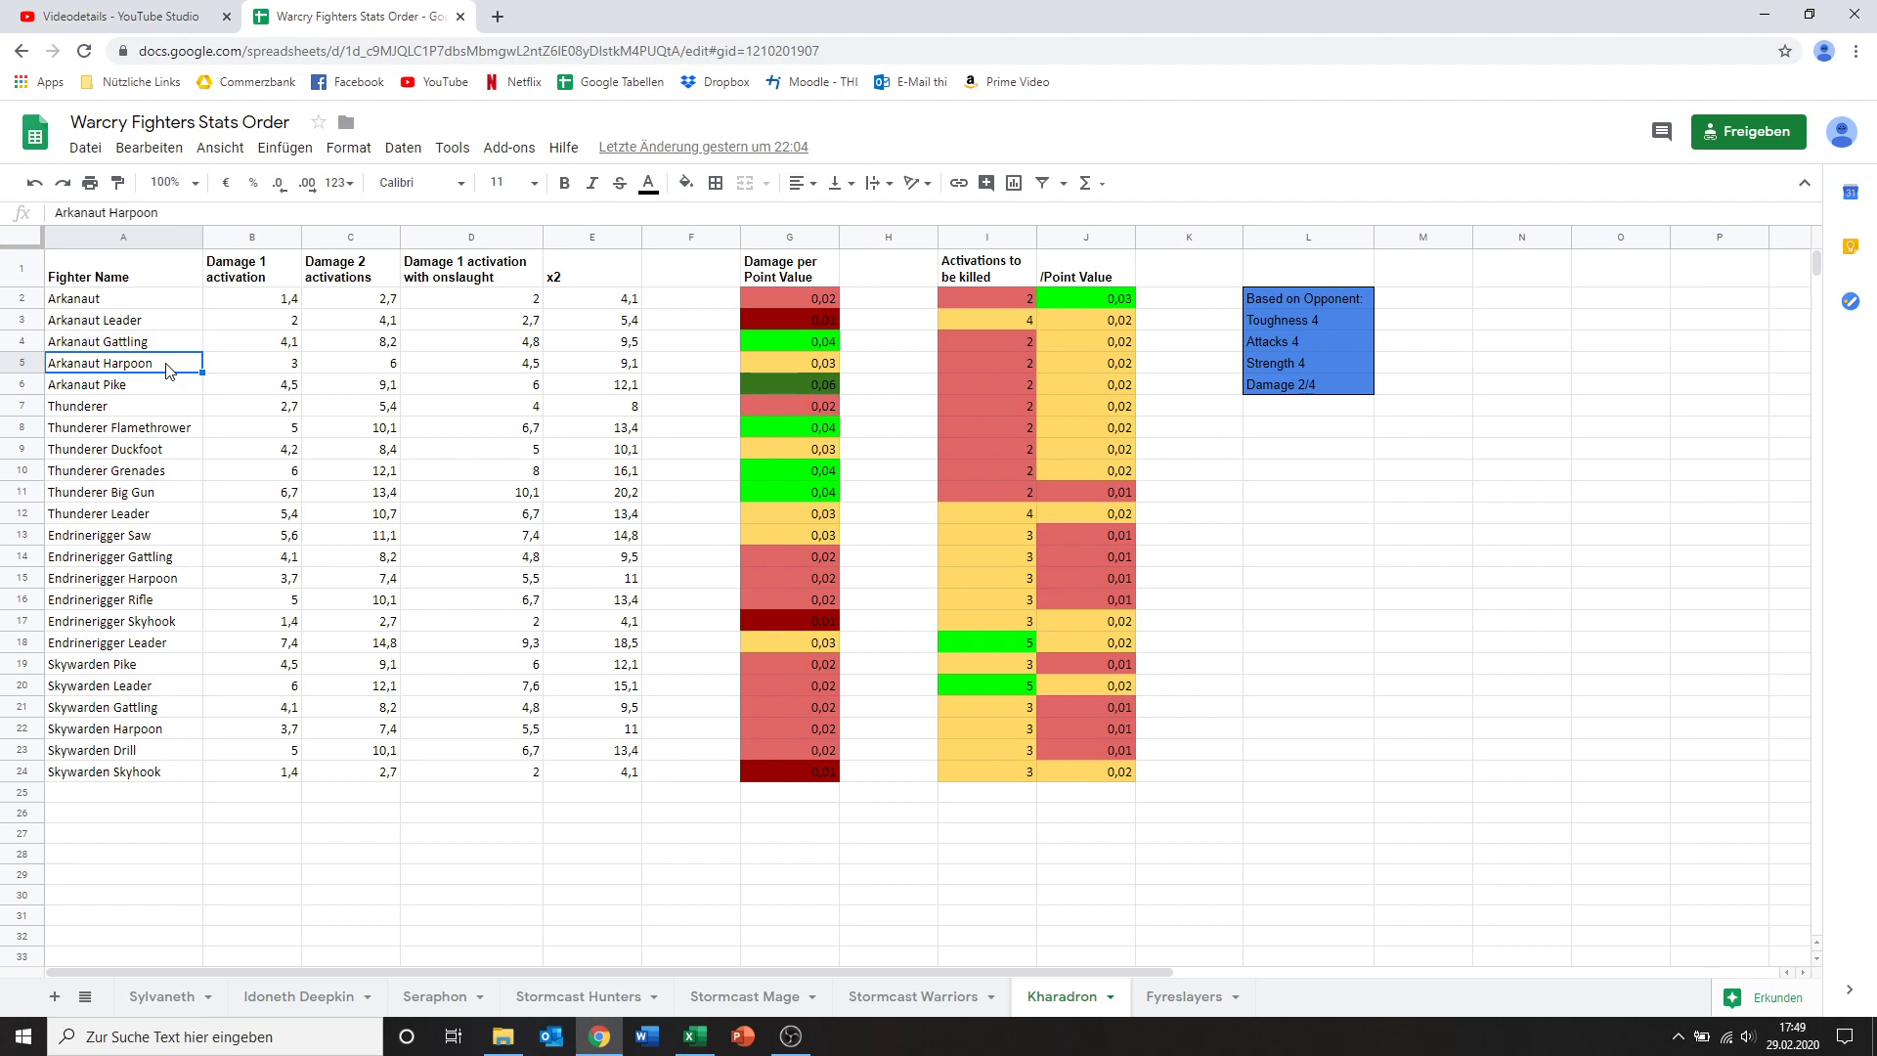
pyautogui.click(774, 363)
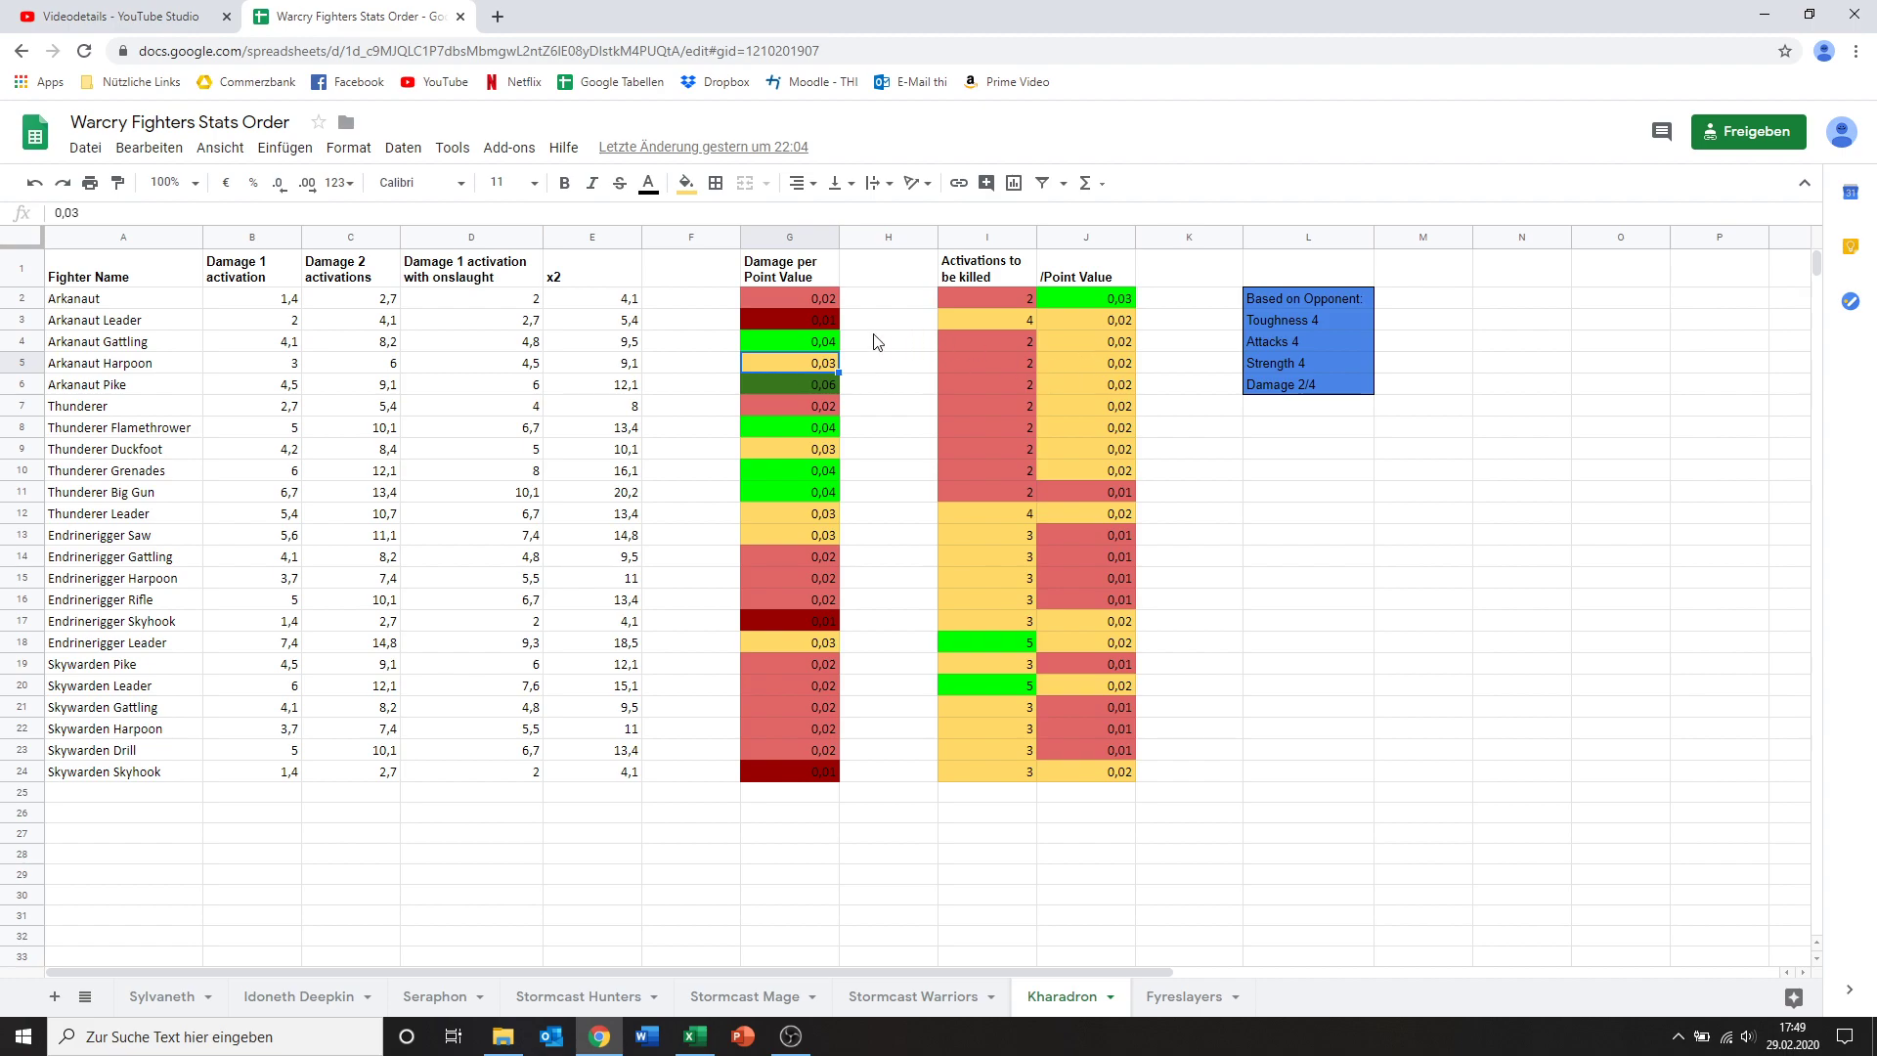
pyautogui.click(802, 344)
pyautogui.click(807, 360)
# Step: Review the Arkanaut Pike's damage for one activation, damage per point value and activations to be killed, including the per-point figure
pyautogui.click(152, 385)
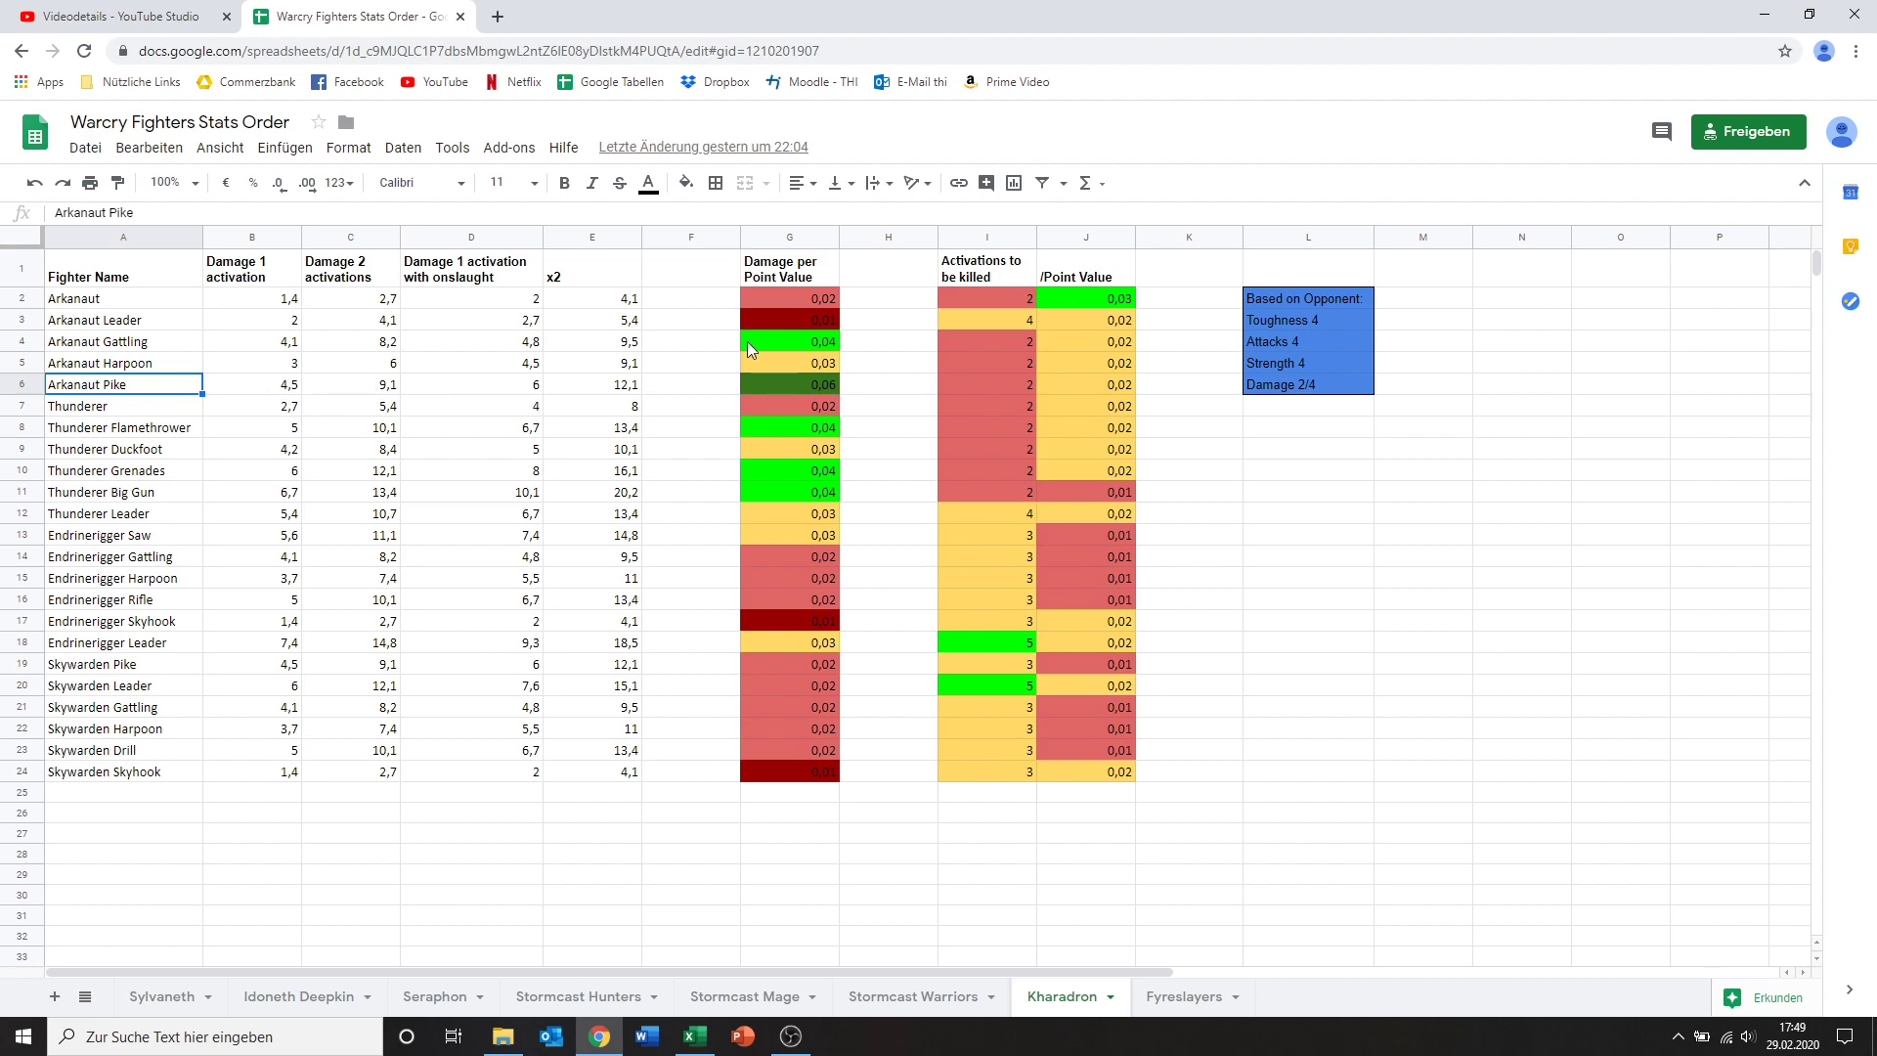
pyautogui.click(282, 389)
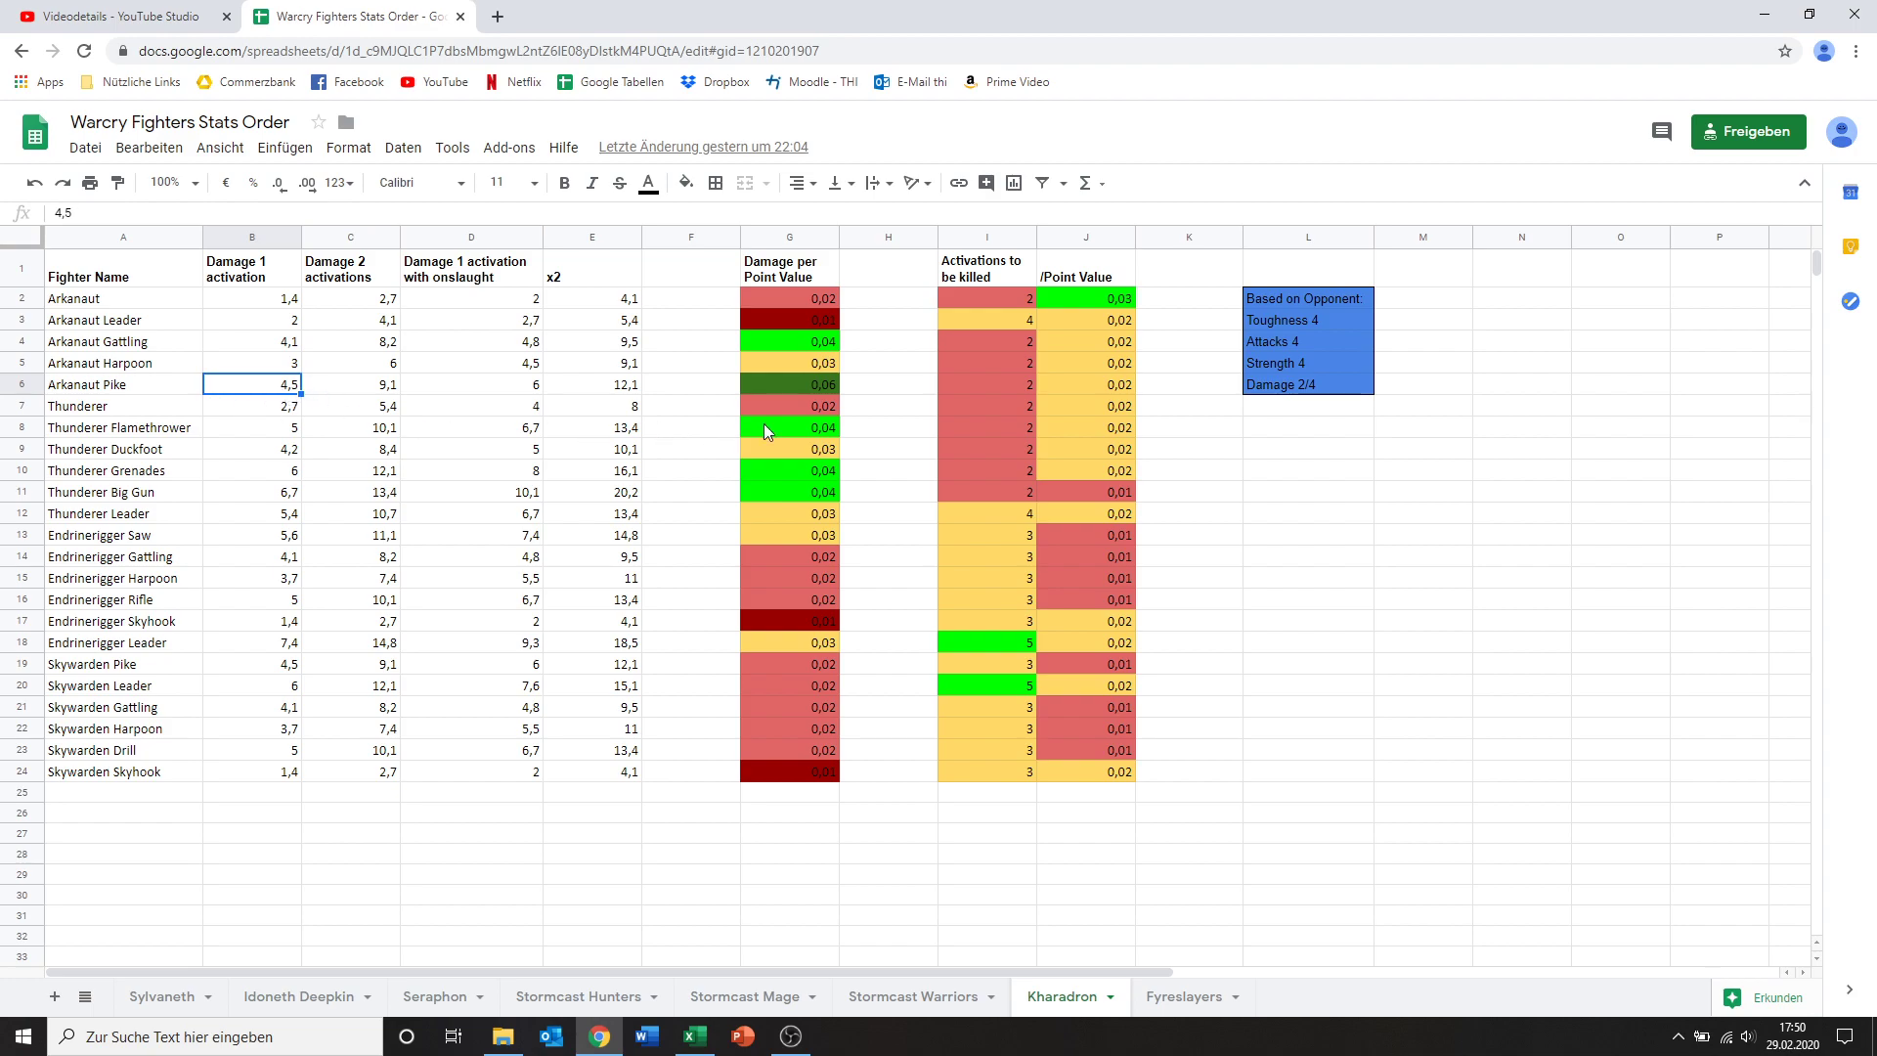
pyautogui.click(819, 389)
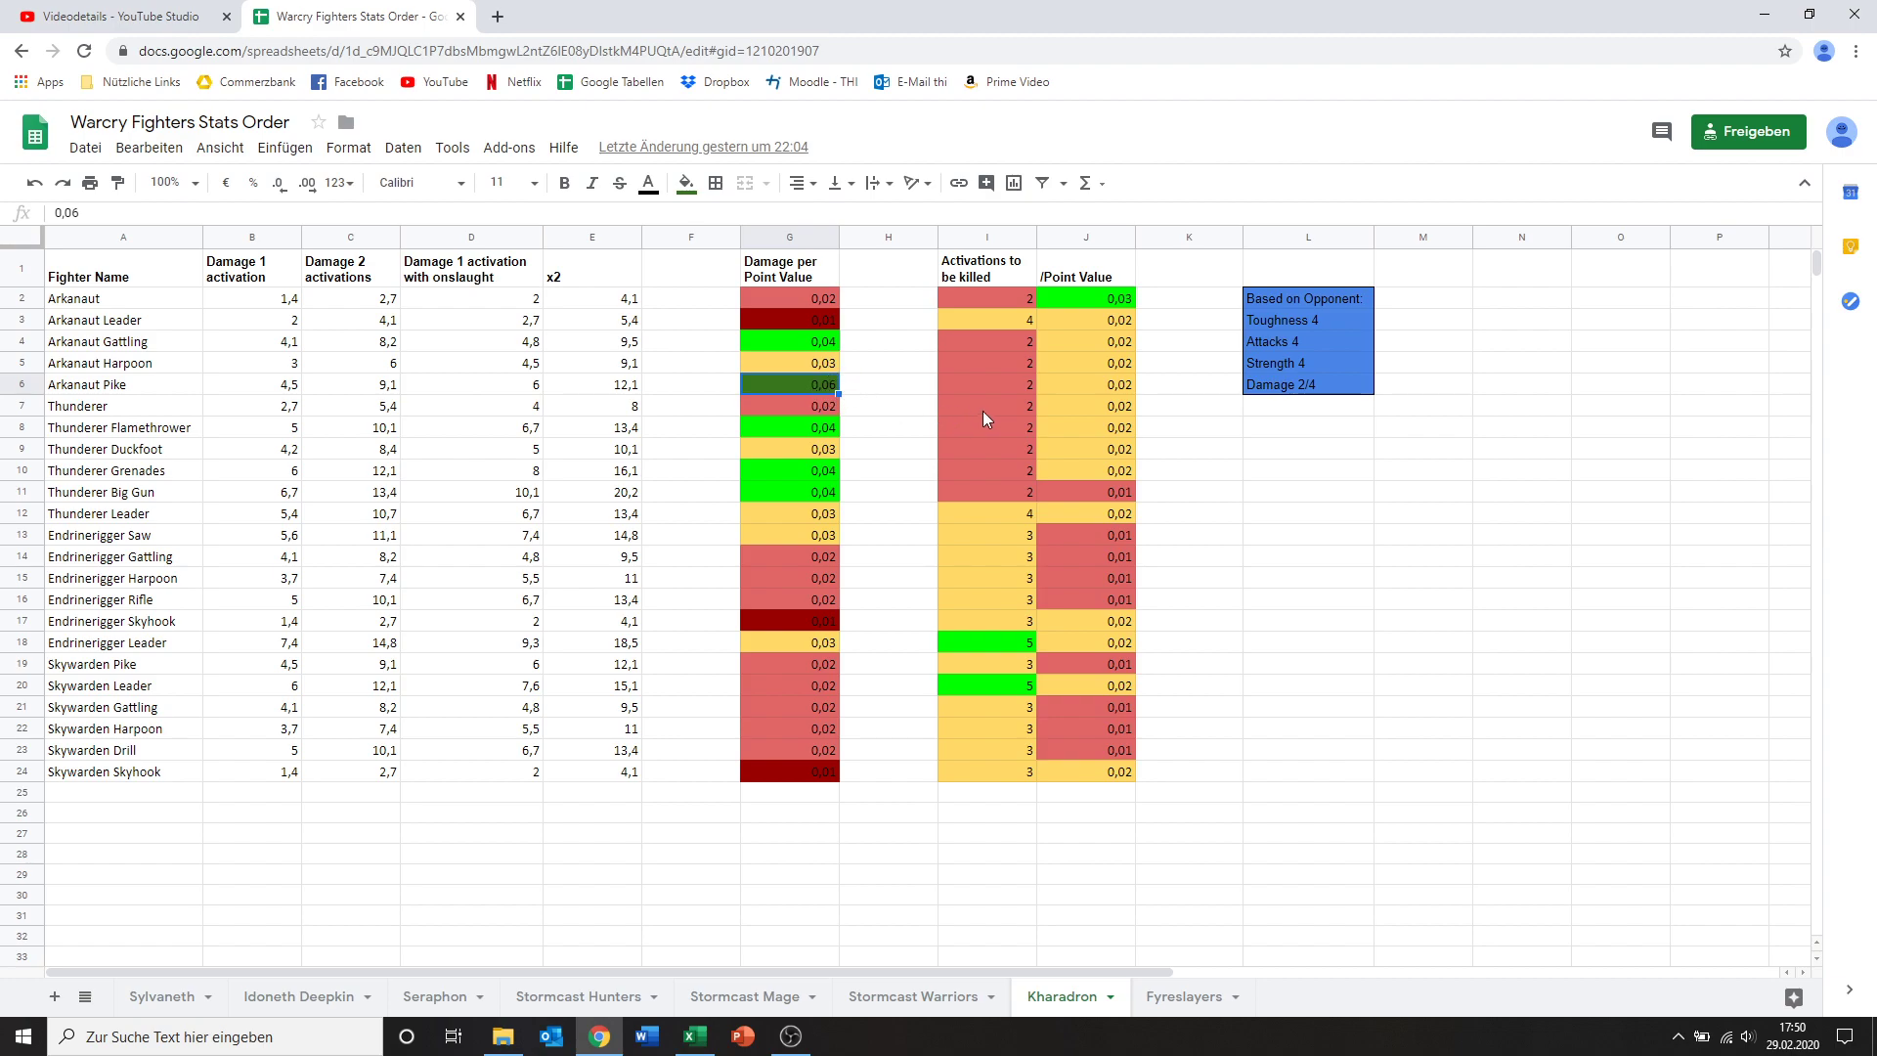
pyautogui.click(999, 391)
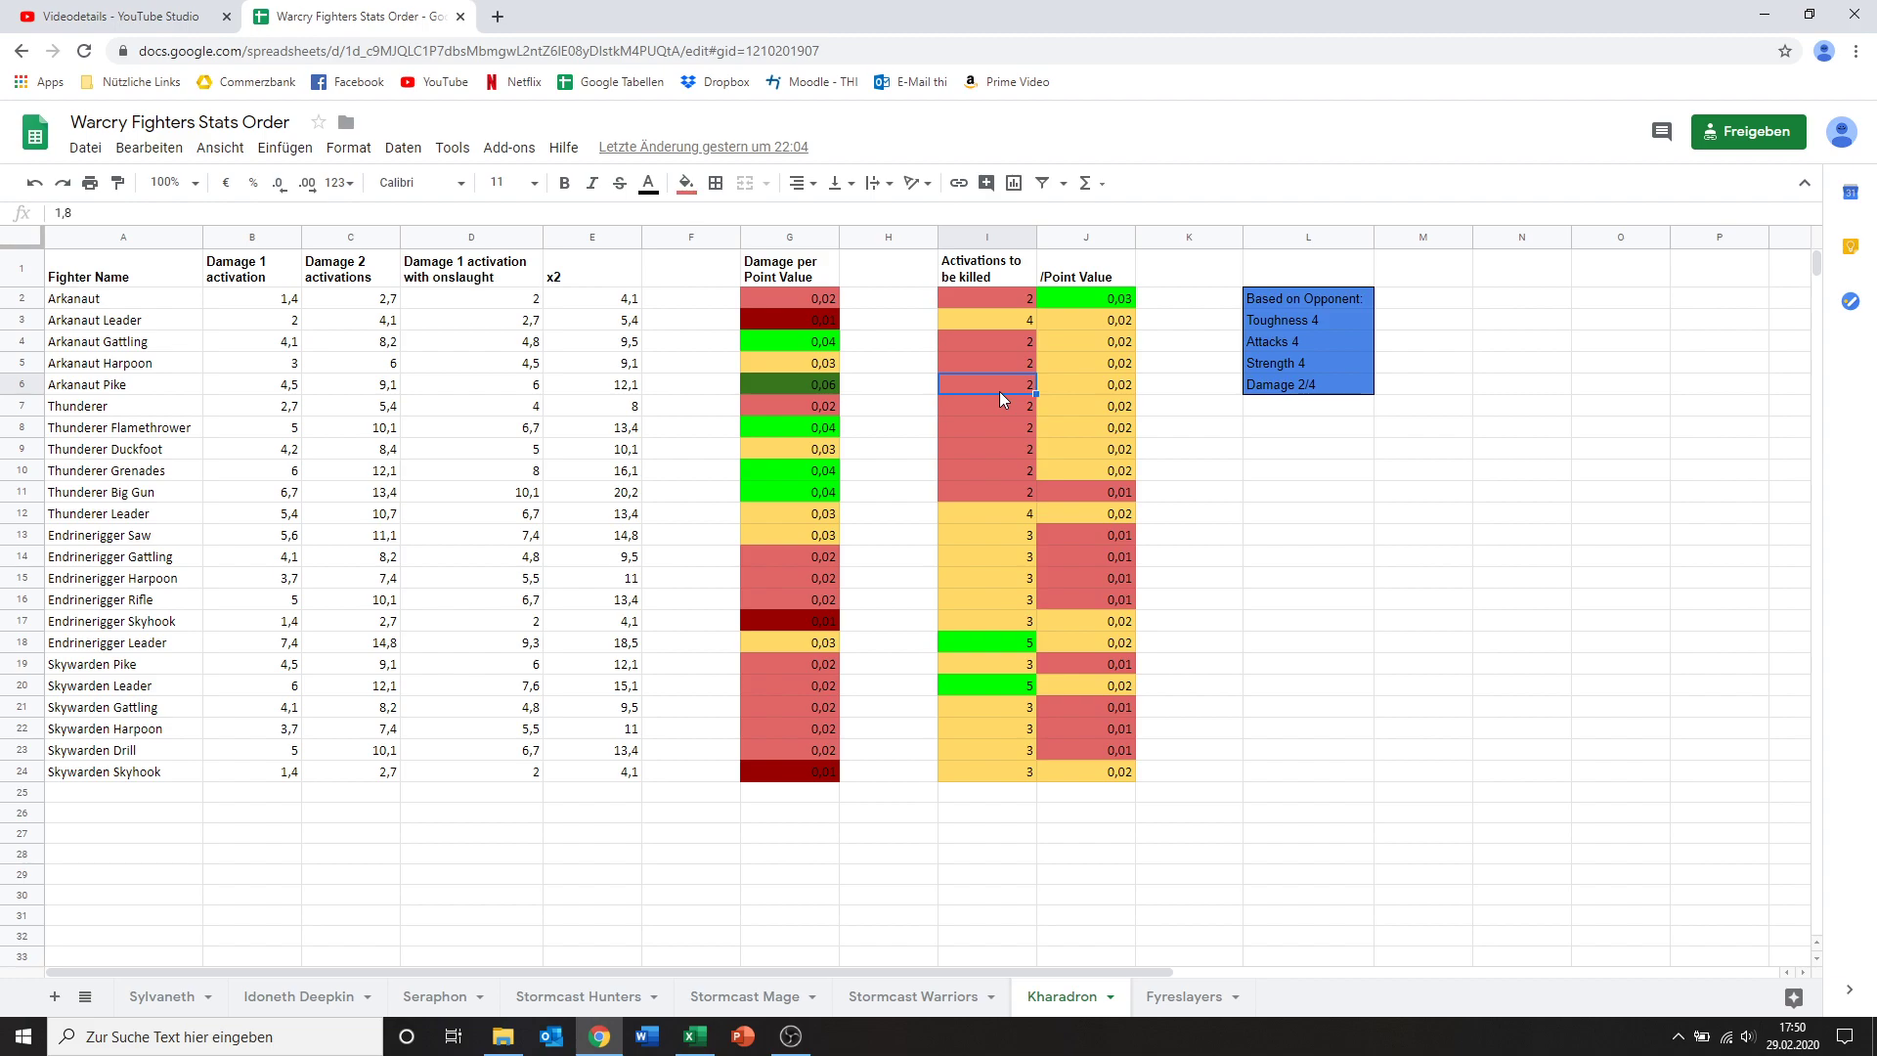
pyautogui.click(1077, 377)
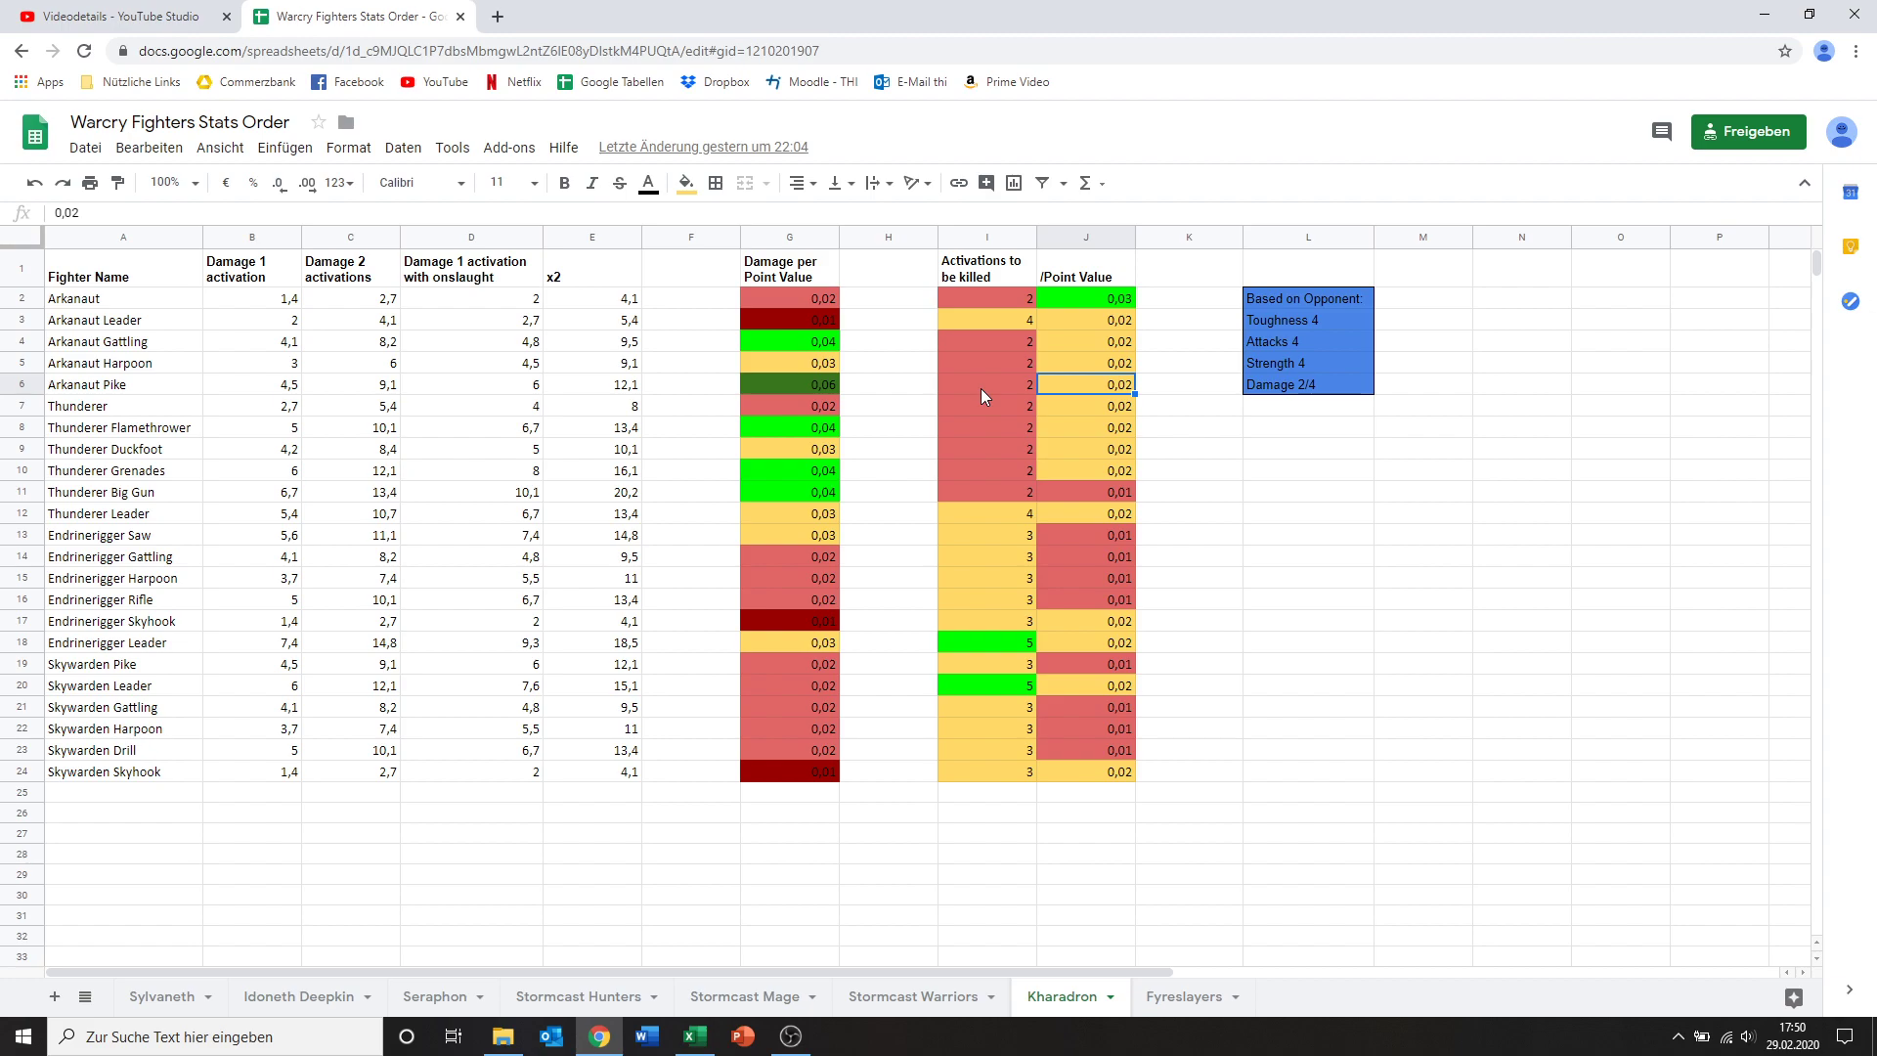
pyautogui.click(1023, 391)
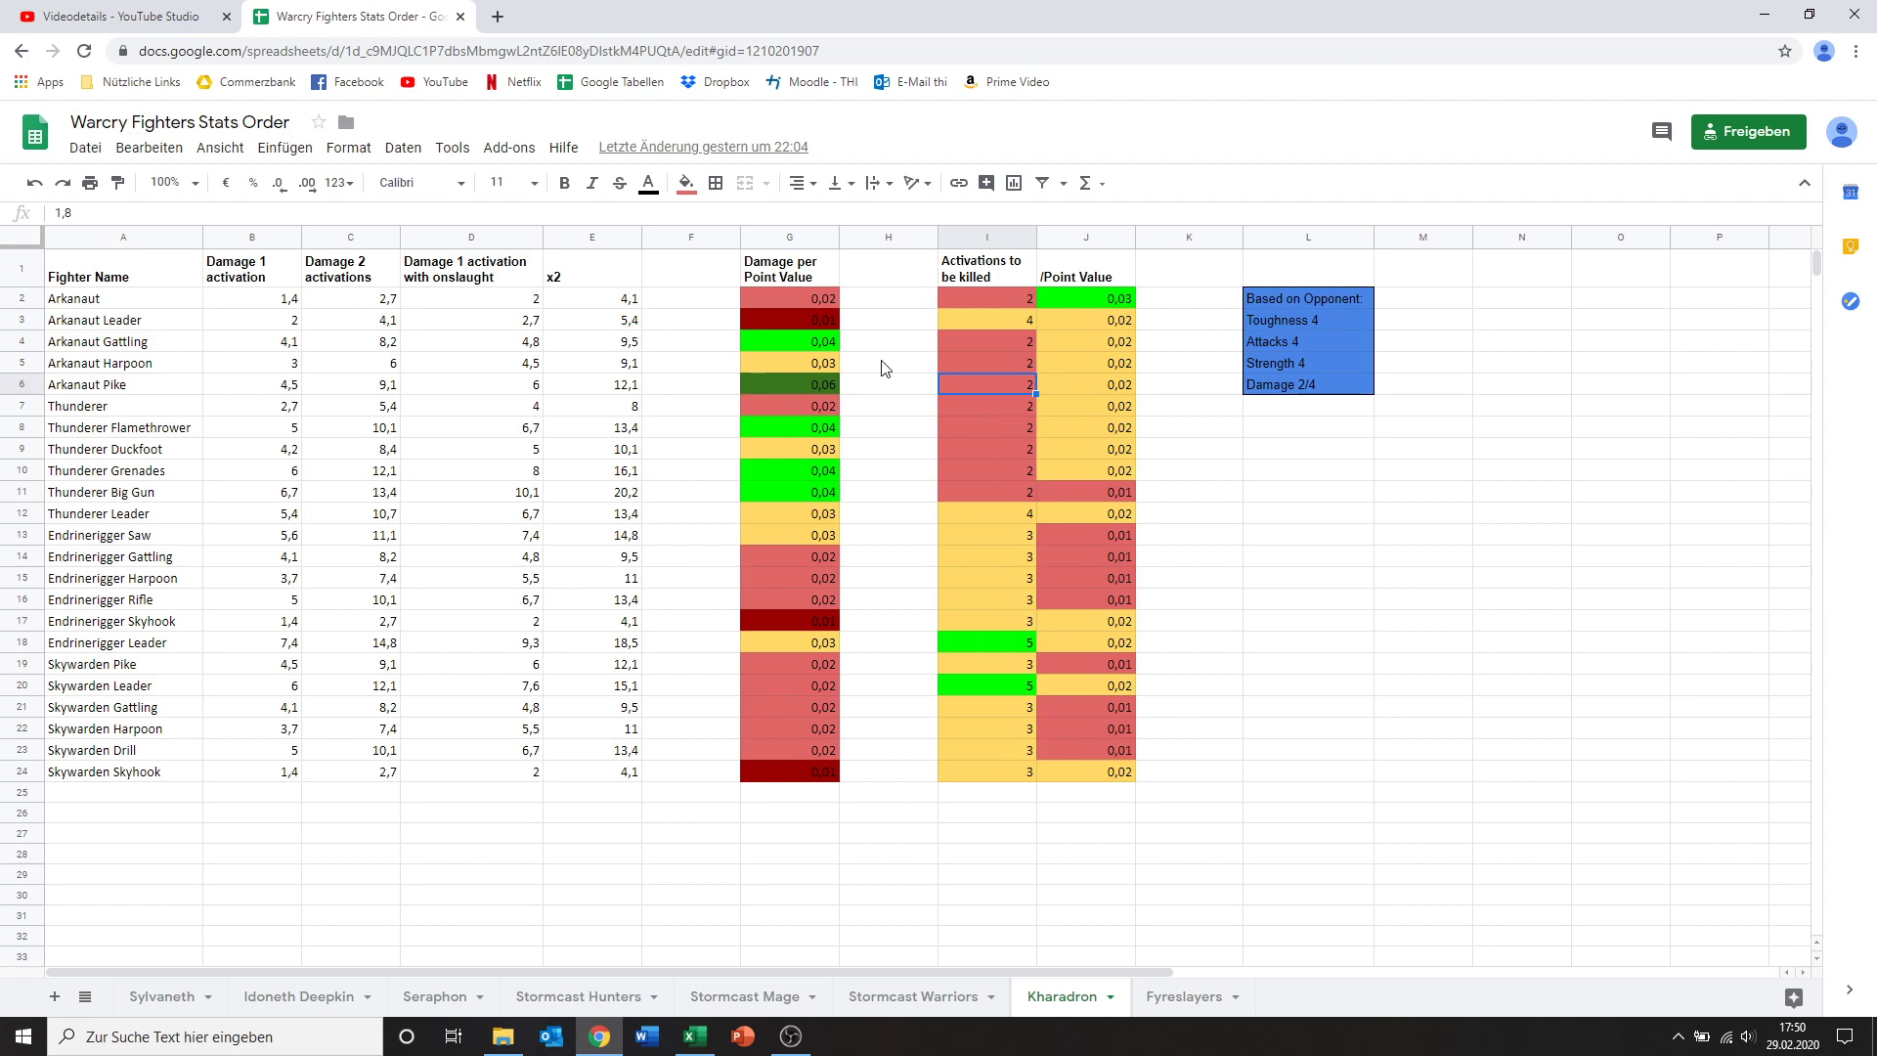
pyautogui.click(793, 383)
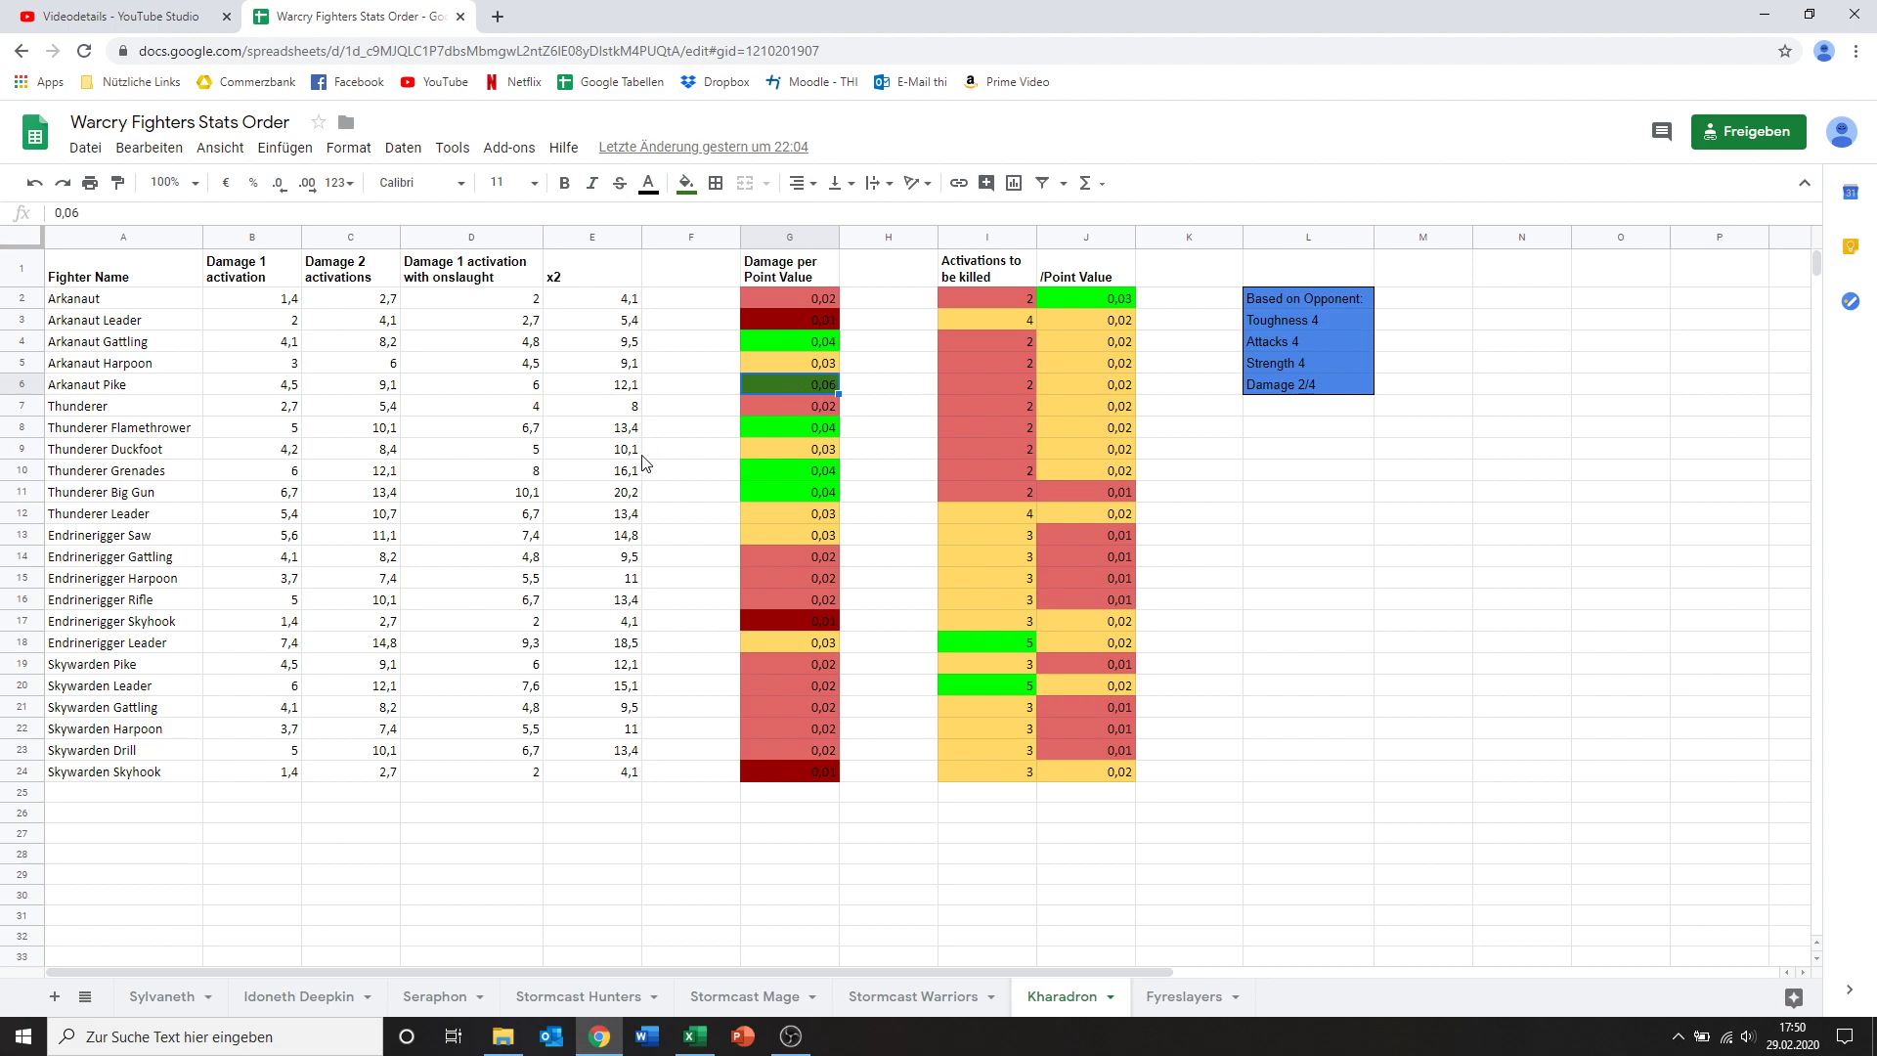
# Step: Review the basic Thunderer's damage for one activation, damage per point value and activations to be killed
pyautogui.click(774, 406)
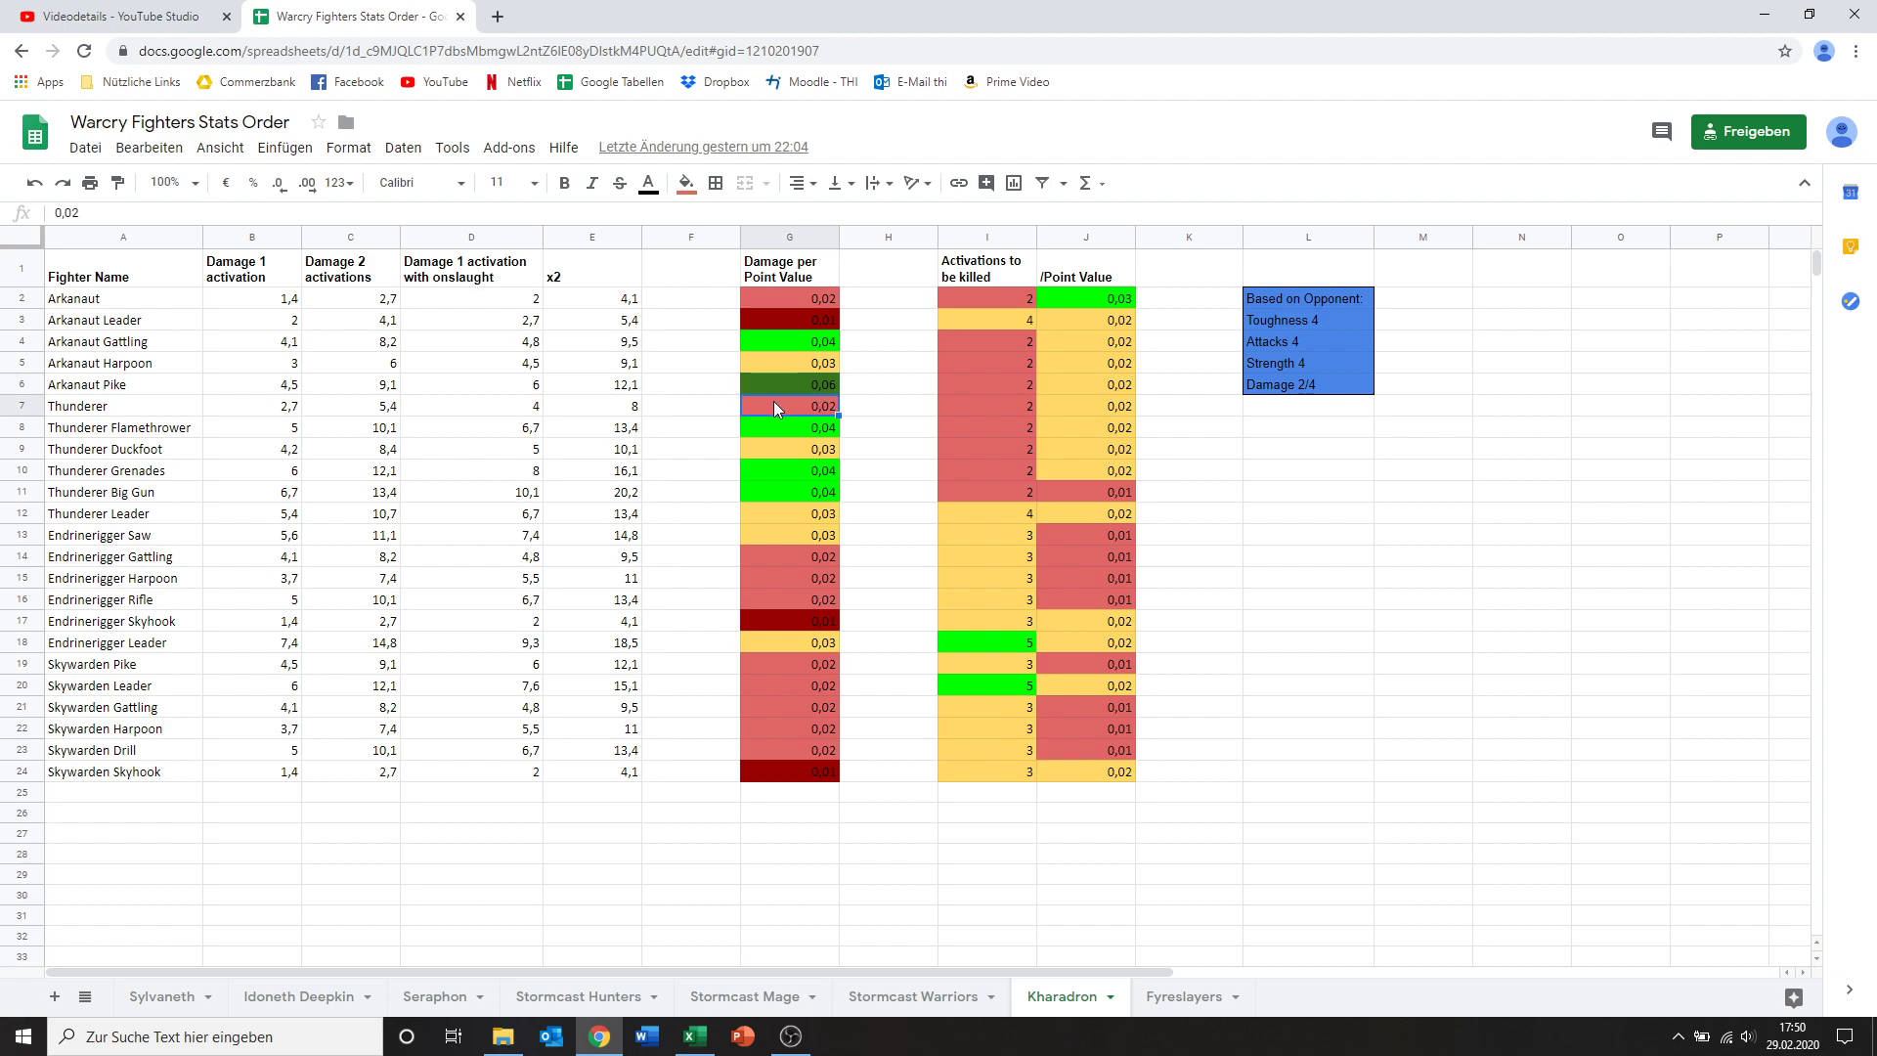
pyautogui.click(256, 415)
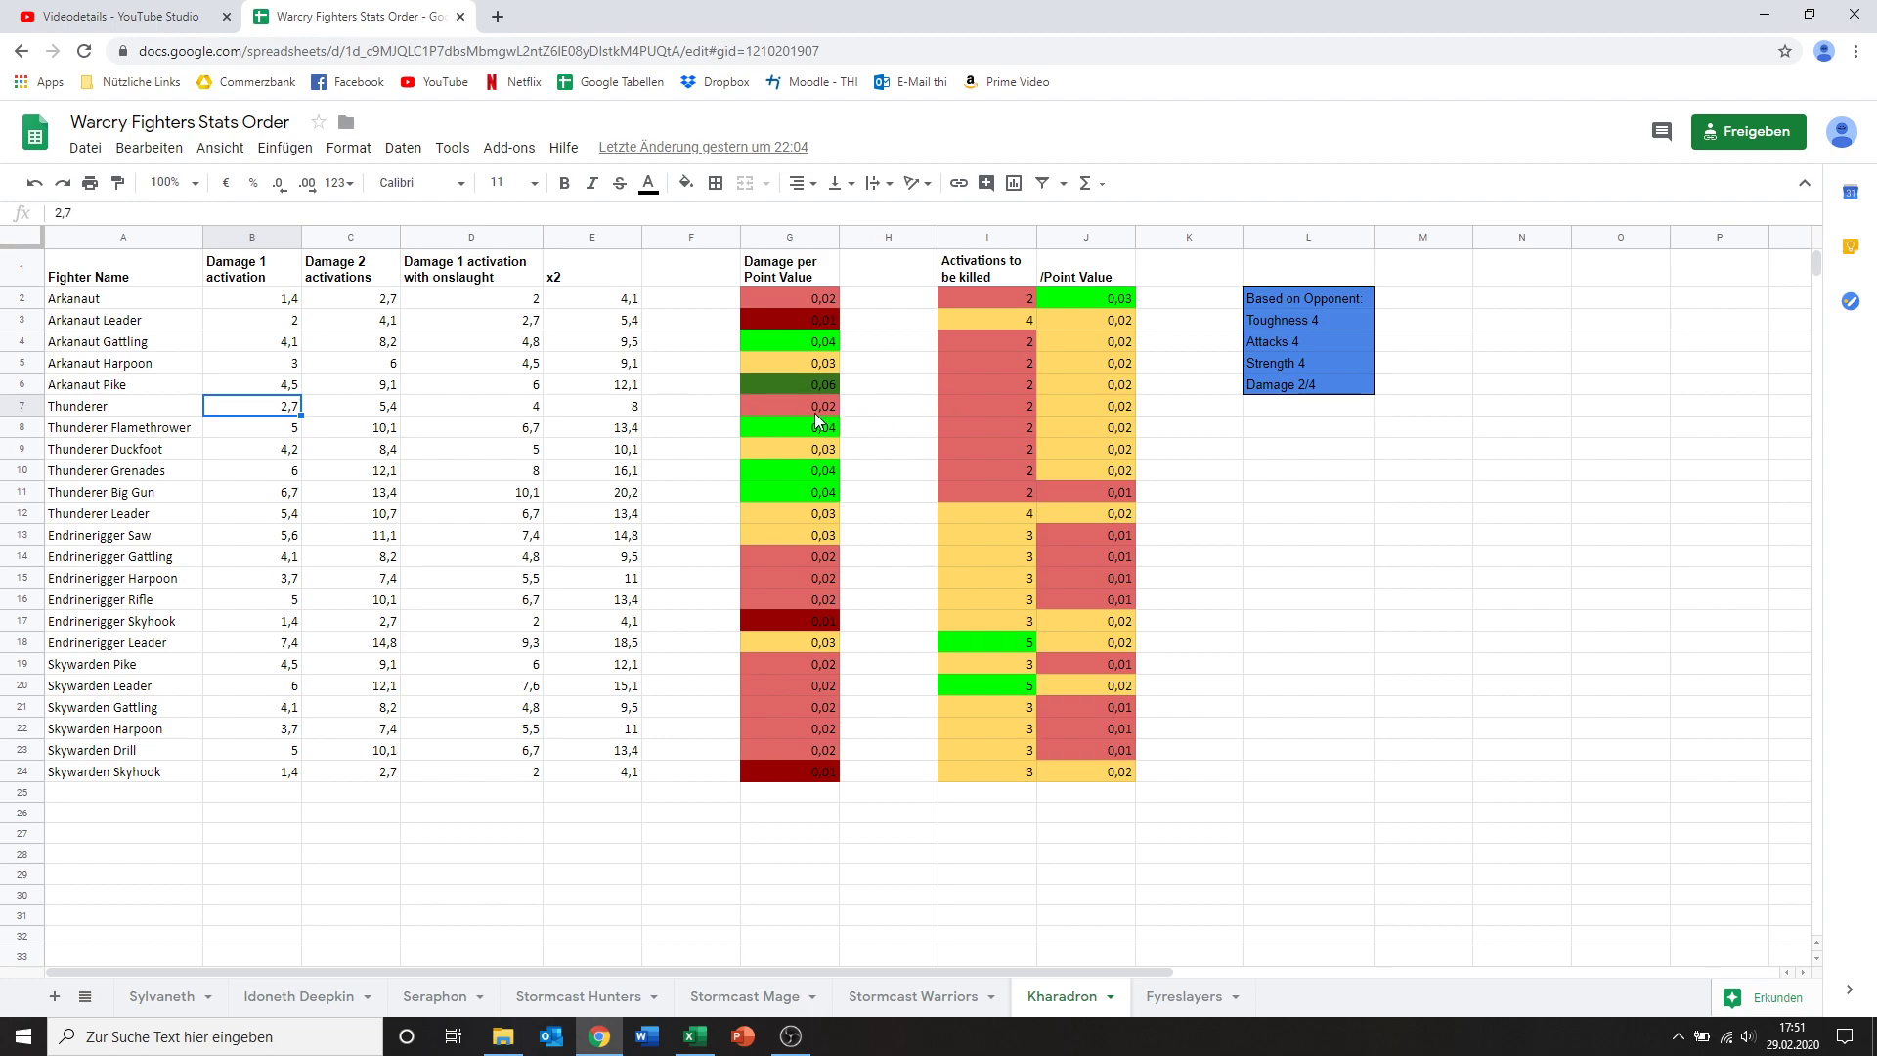
pyautogui.click(1018, 401)
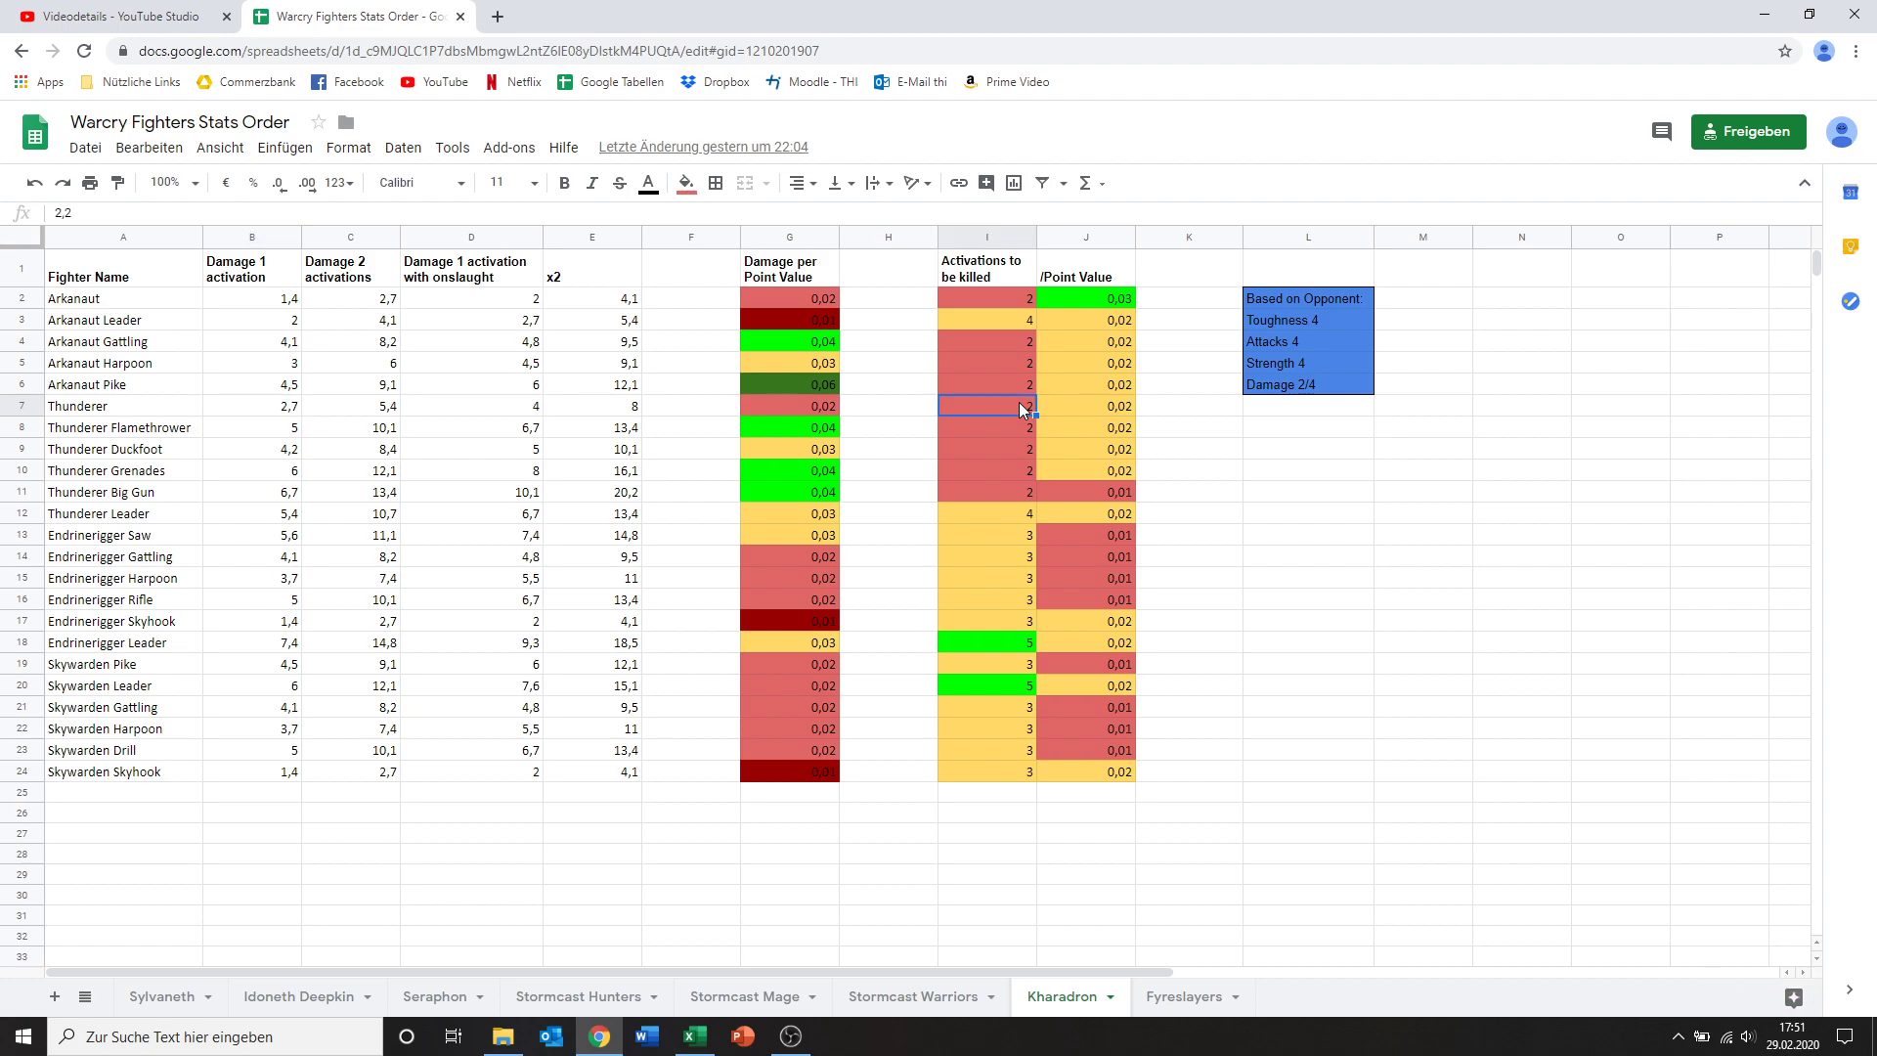
pyautogui.click(812, 410)
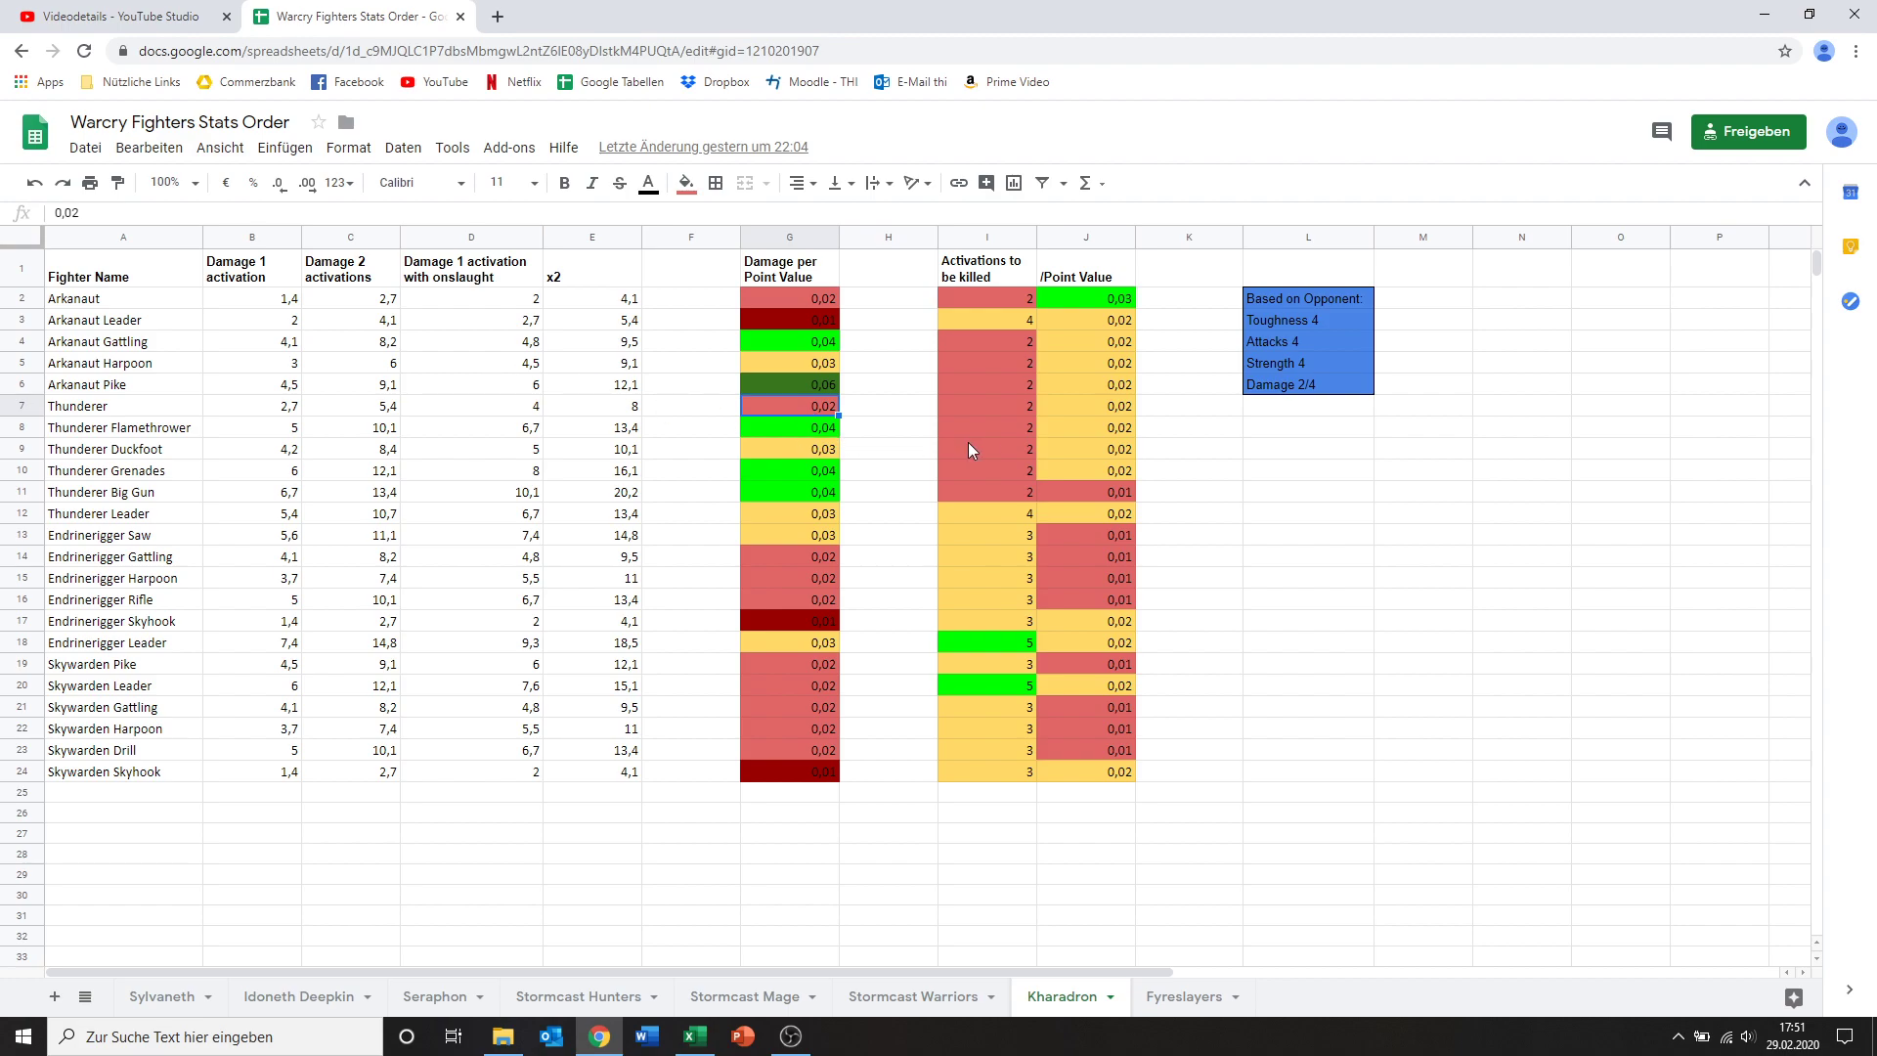
pyautogui.click(1019, 412)
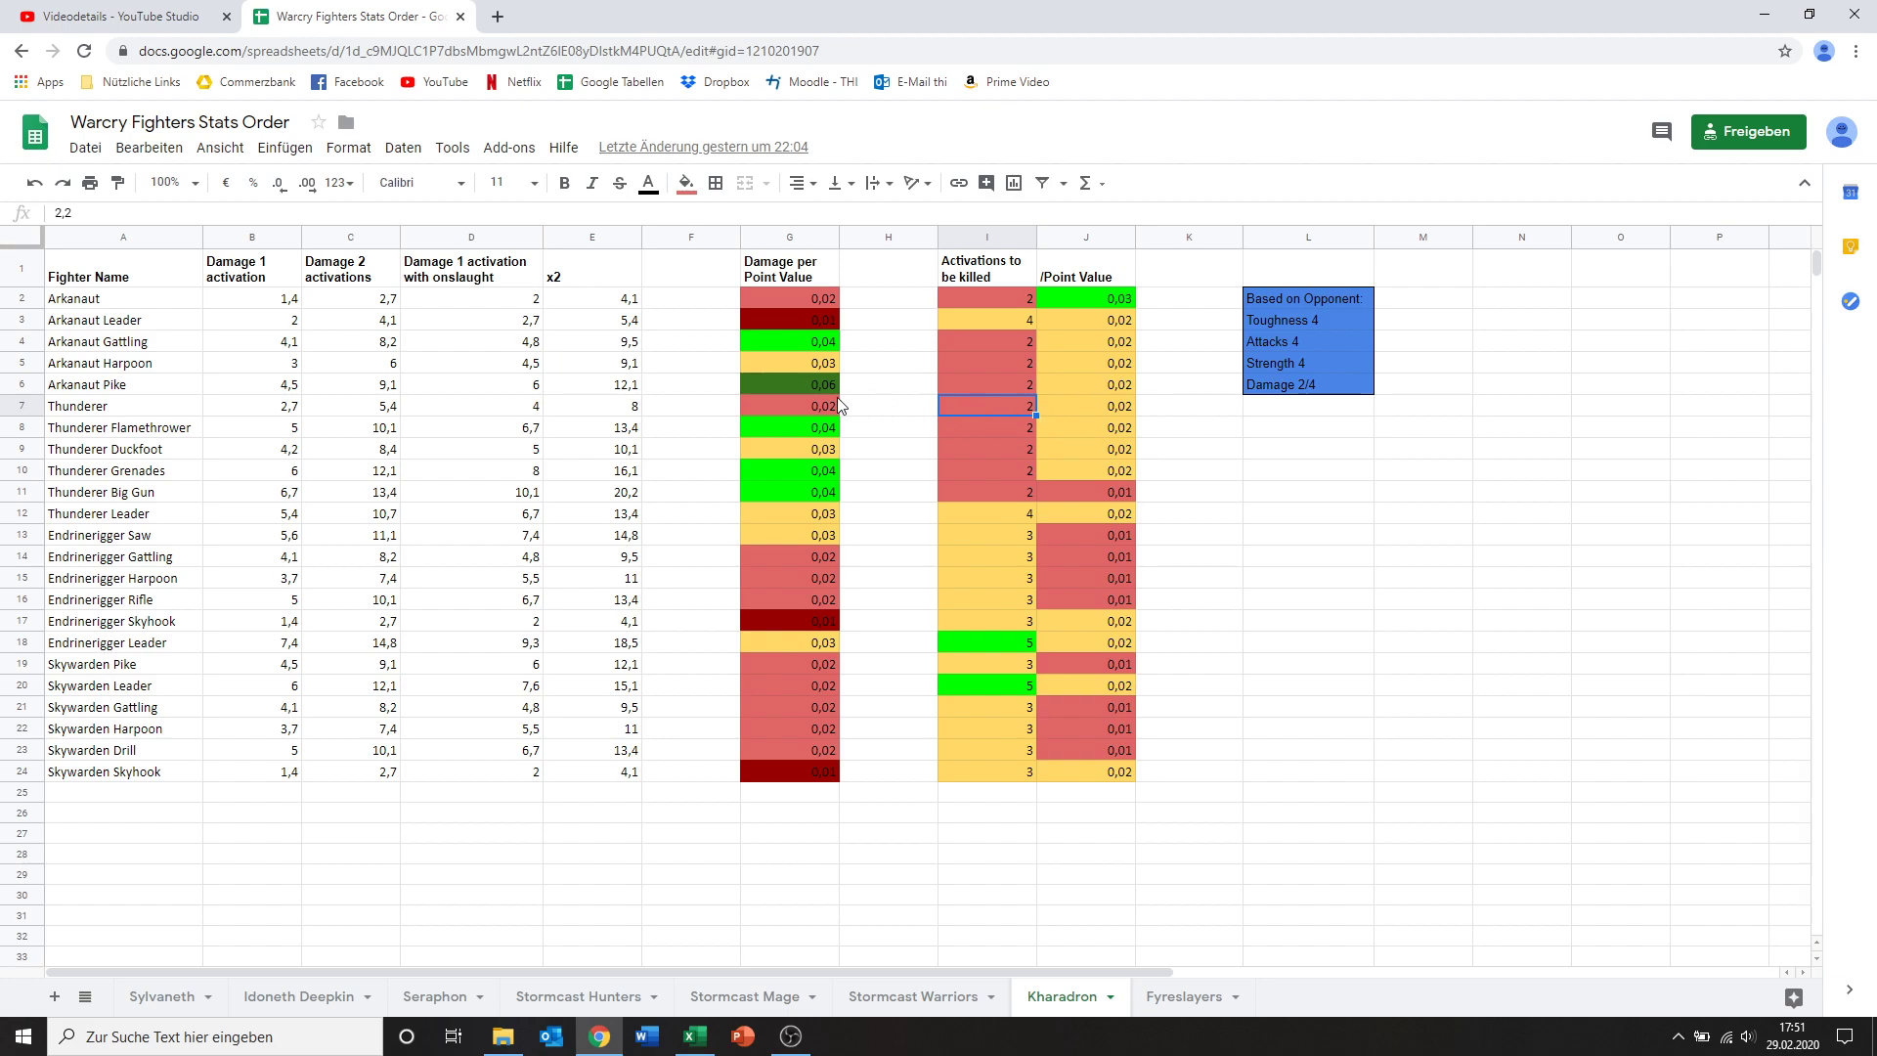
# Step: Compare damage for one activation and damage per point value across the Thunderer Flamethrower, Thunderer Duckfoot and Thunderer Grenades
pyautogui.click(237, 441)
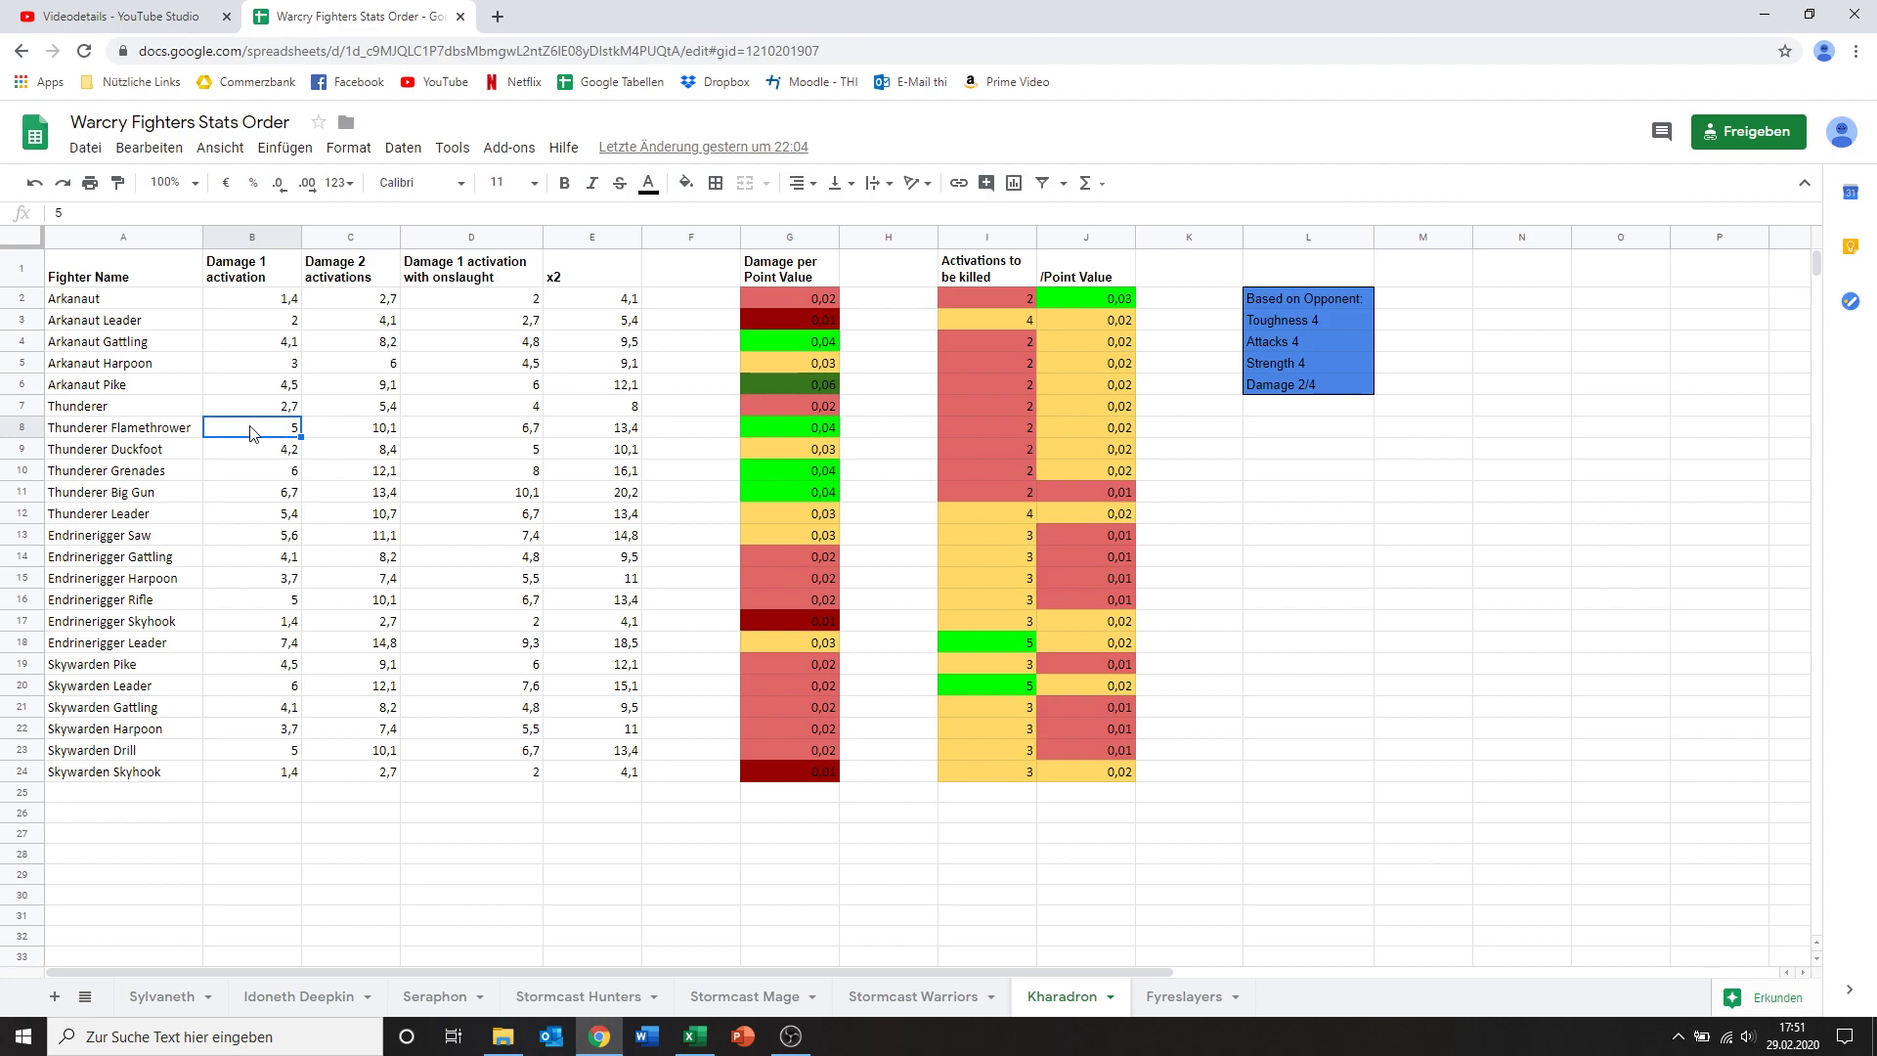
pyautogui.click(817, 428)
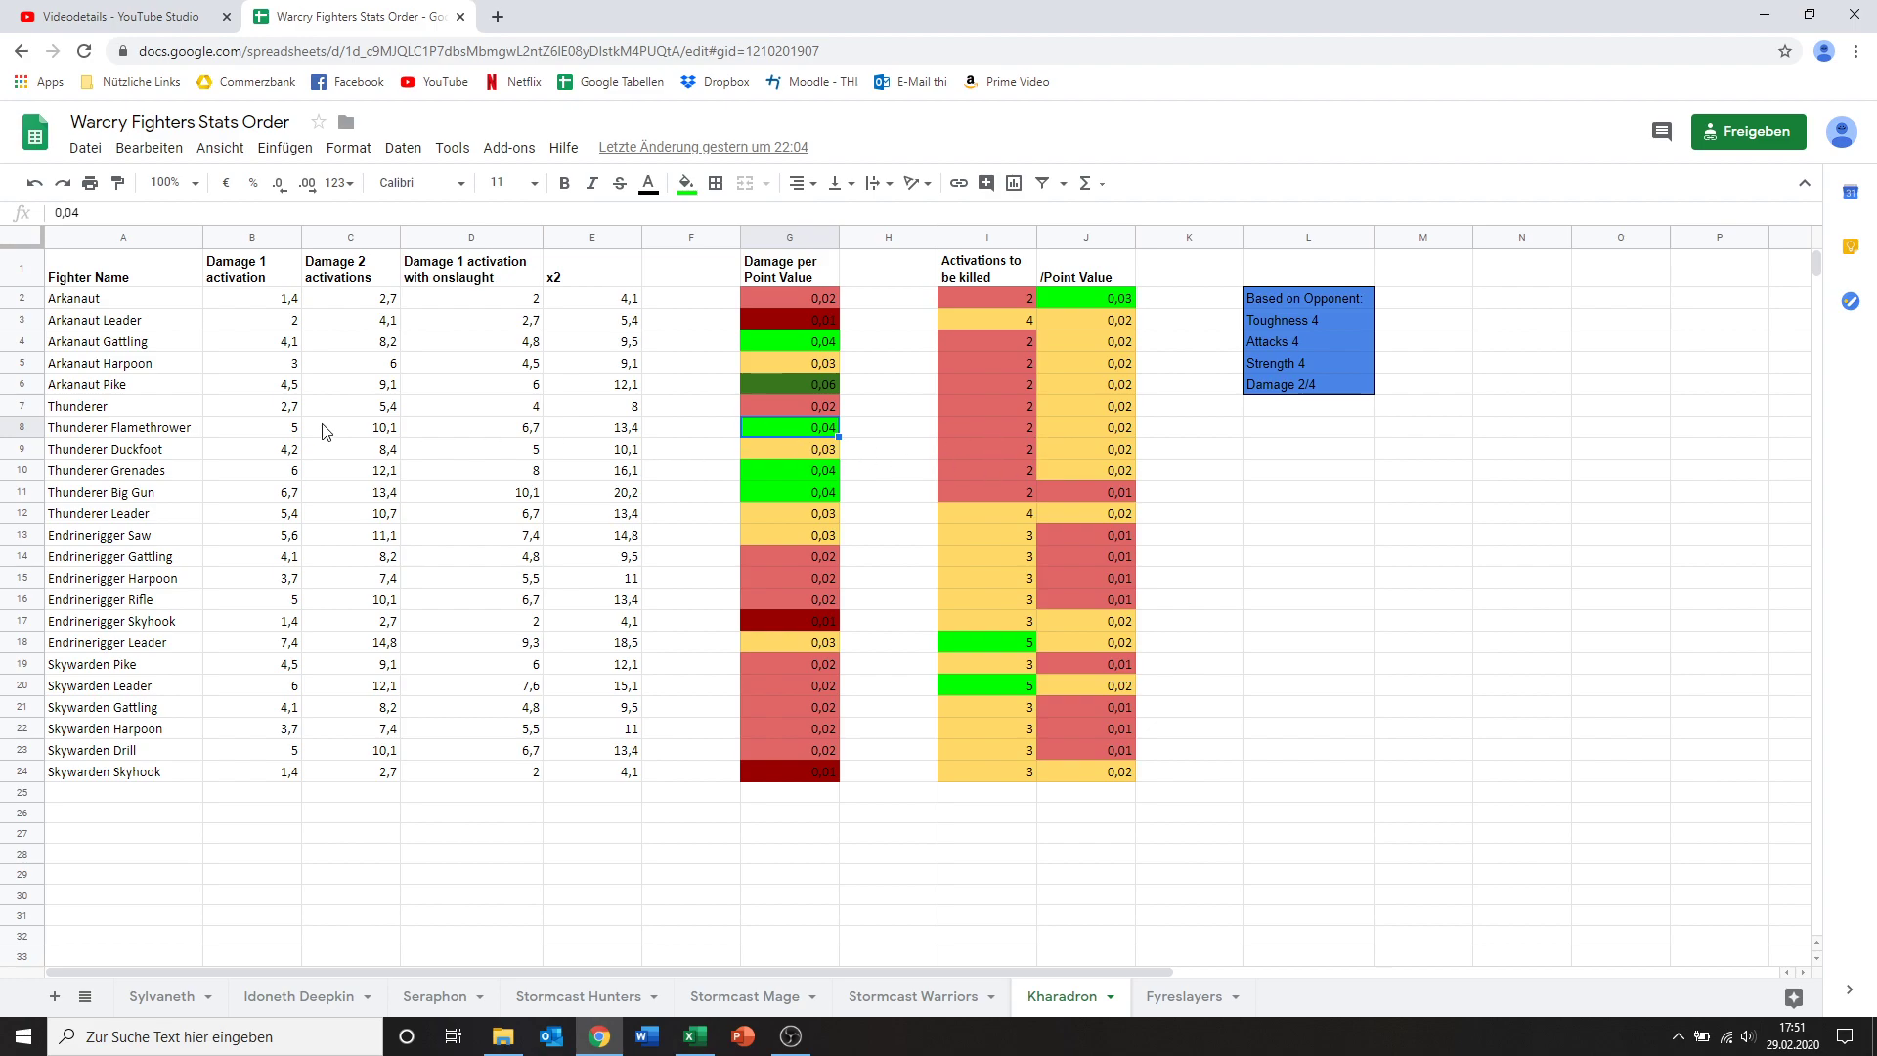
pyautogui.click(283, 453)
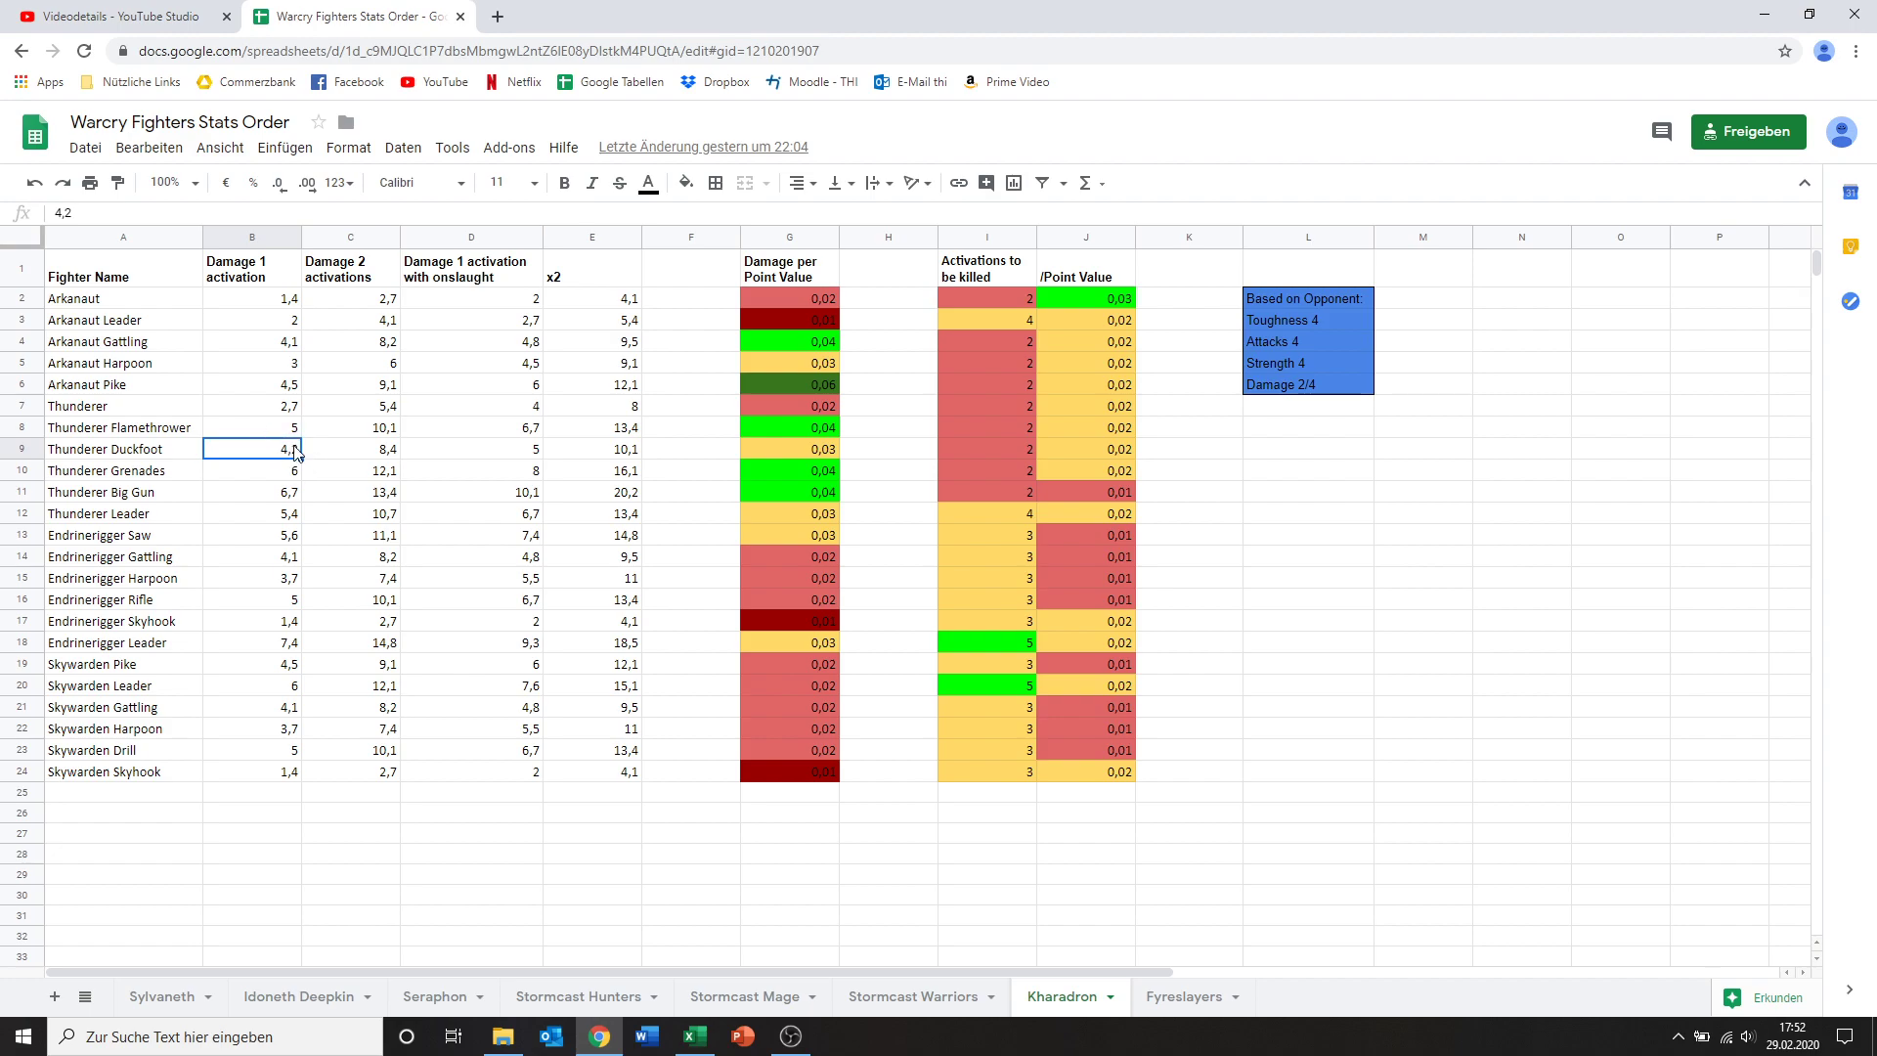
pyautogui.click(774, 457)
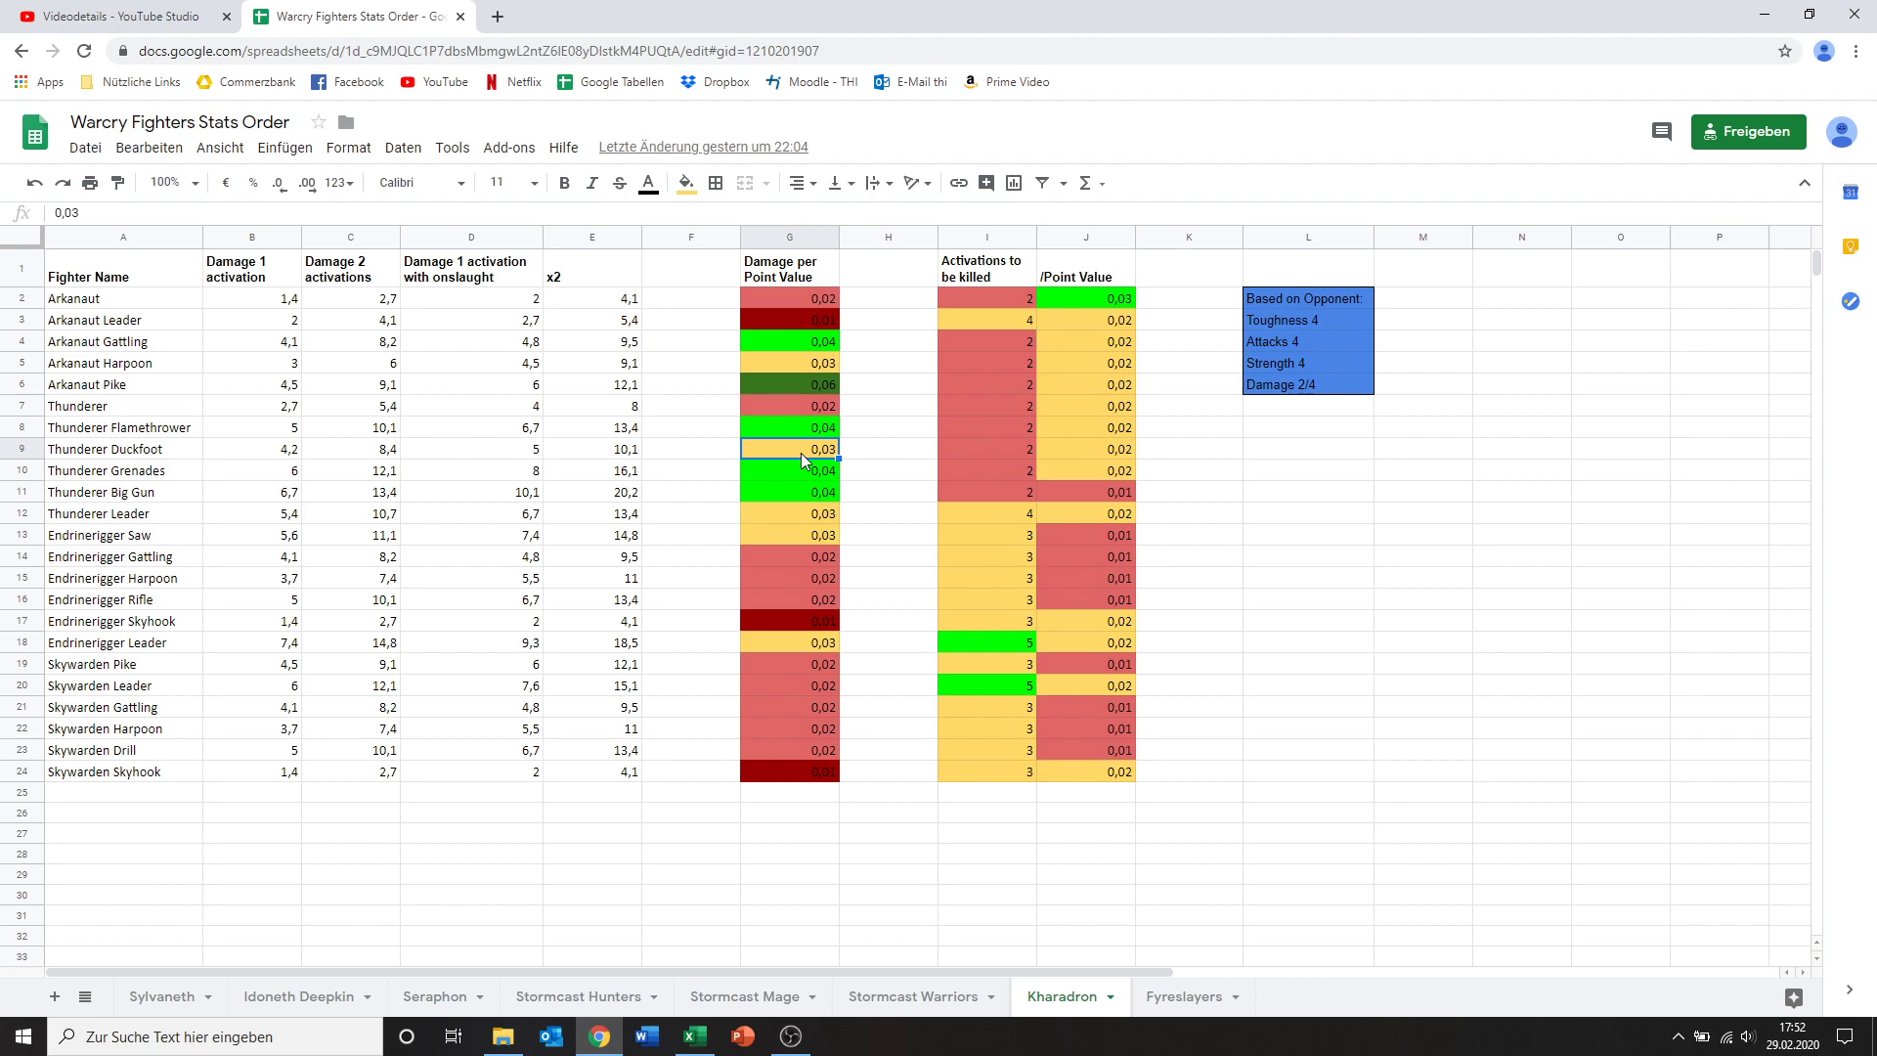
pyautogui.click(215, 478)
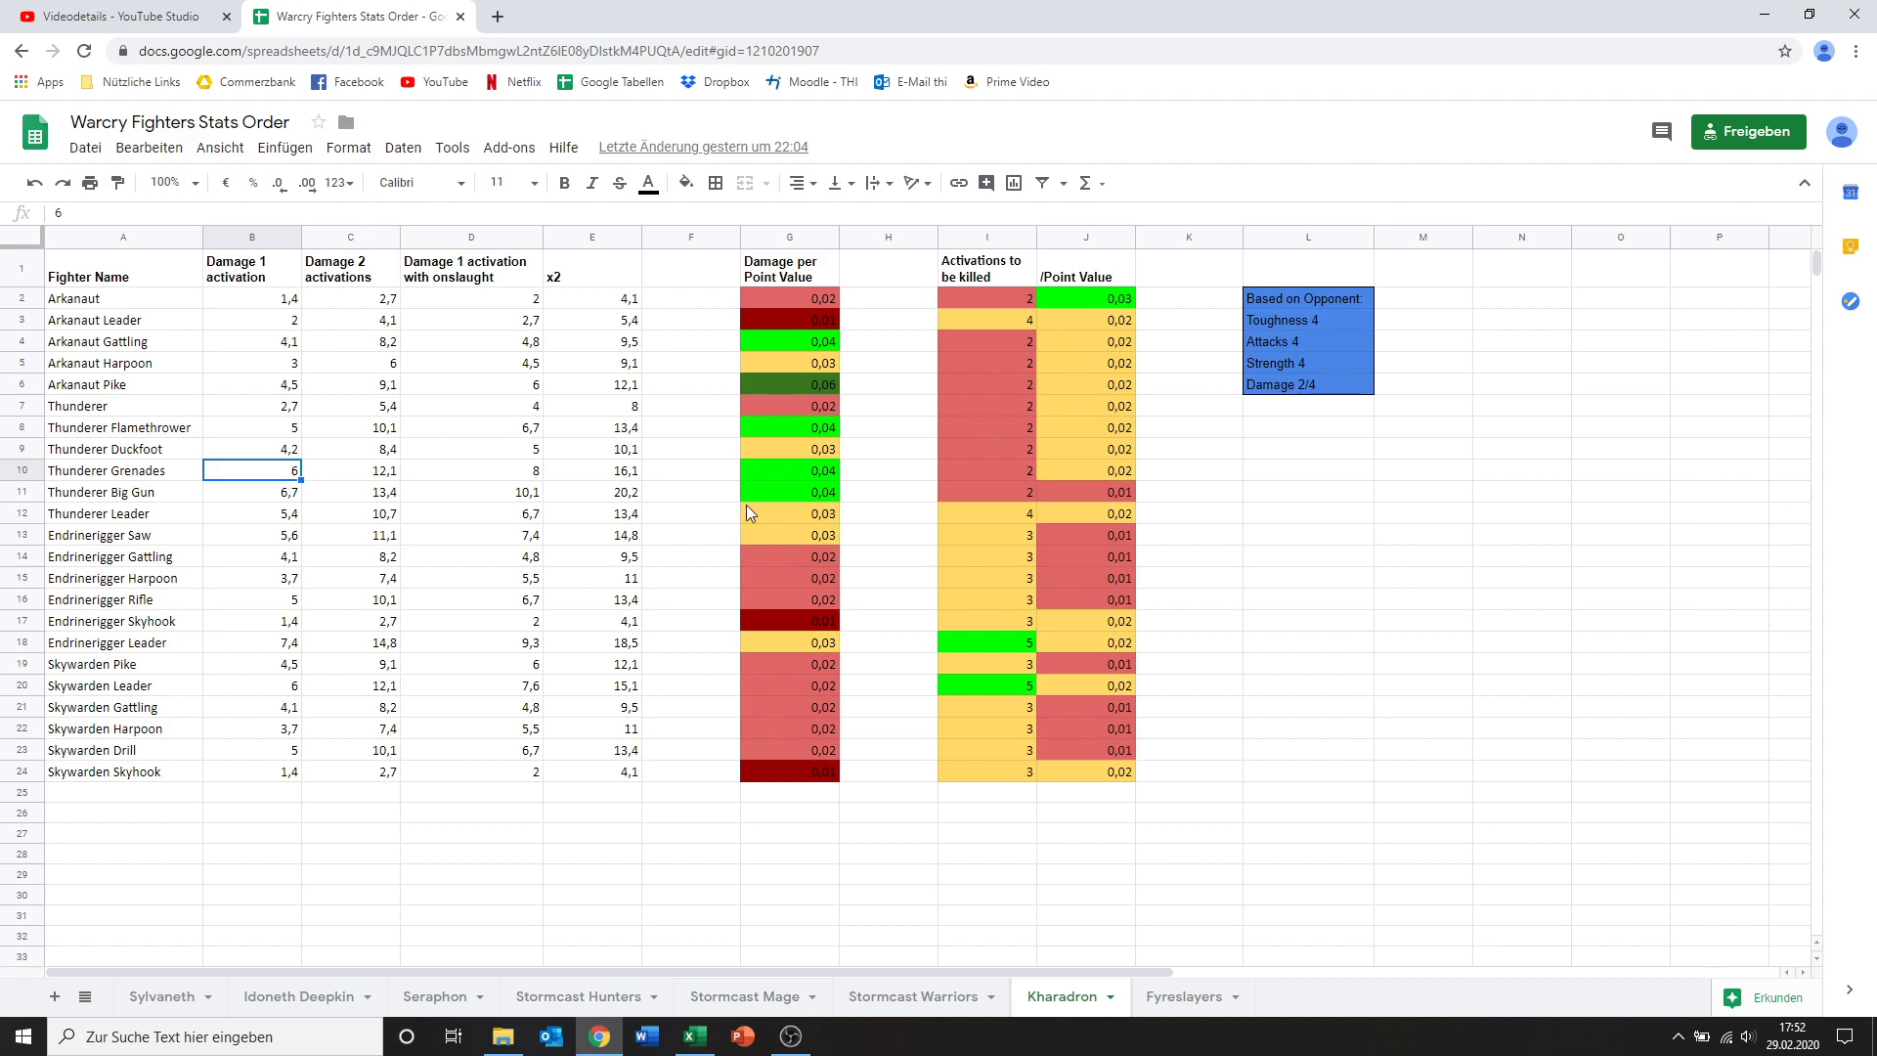
pyautogui.click(778, 471)
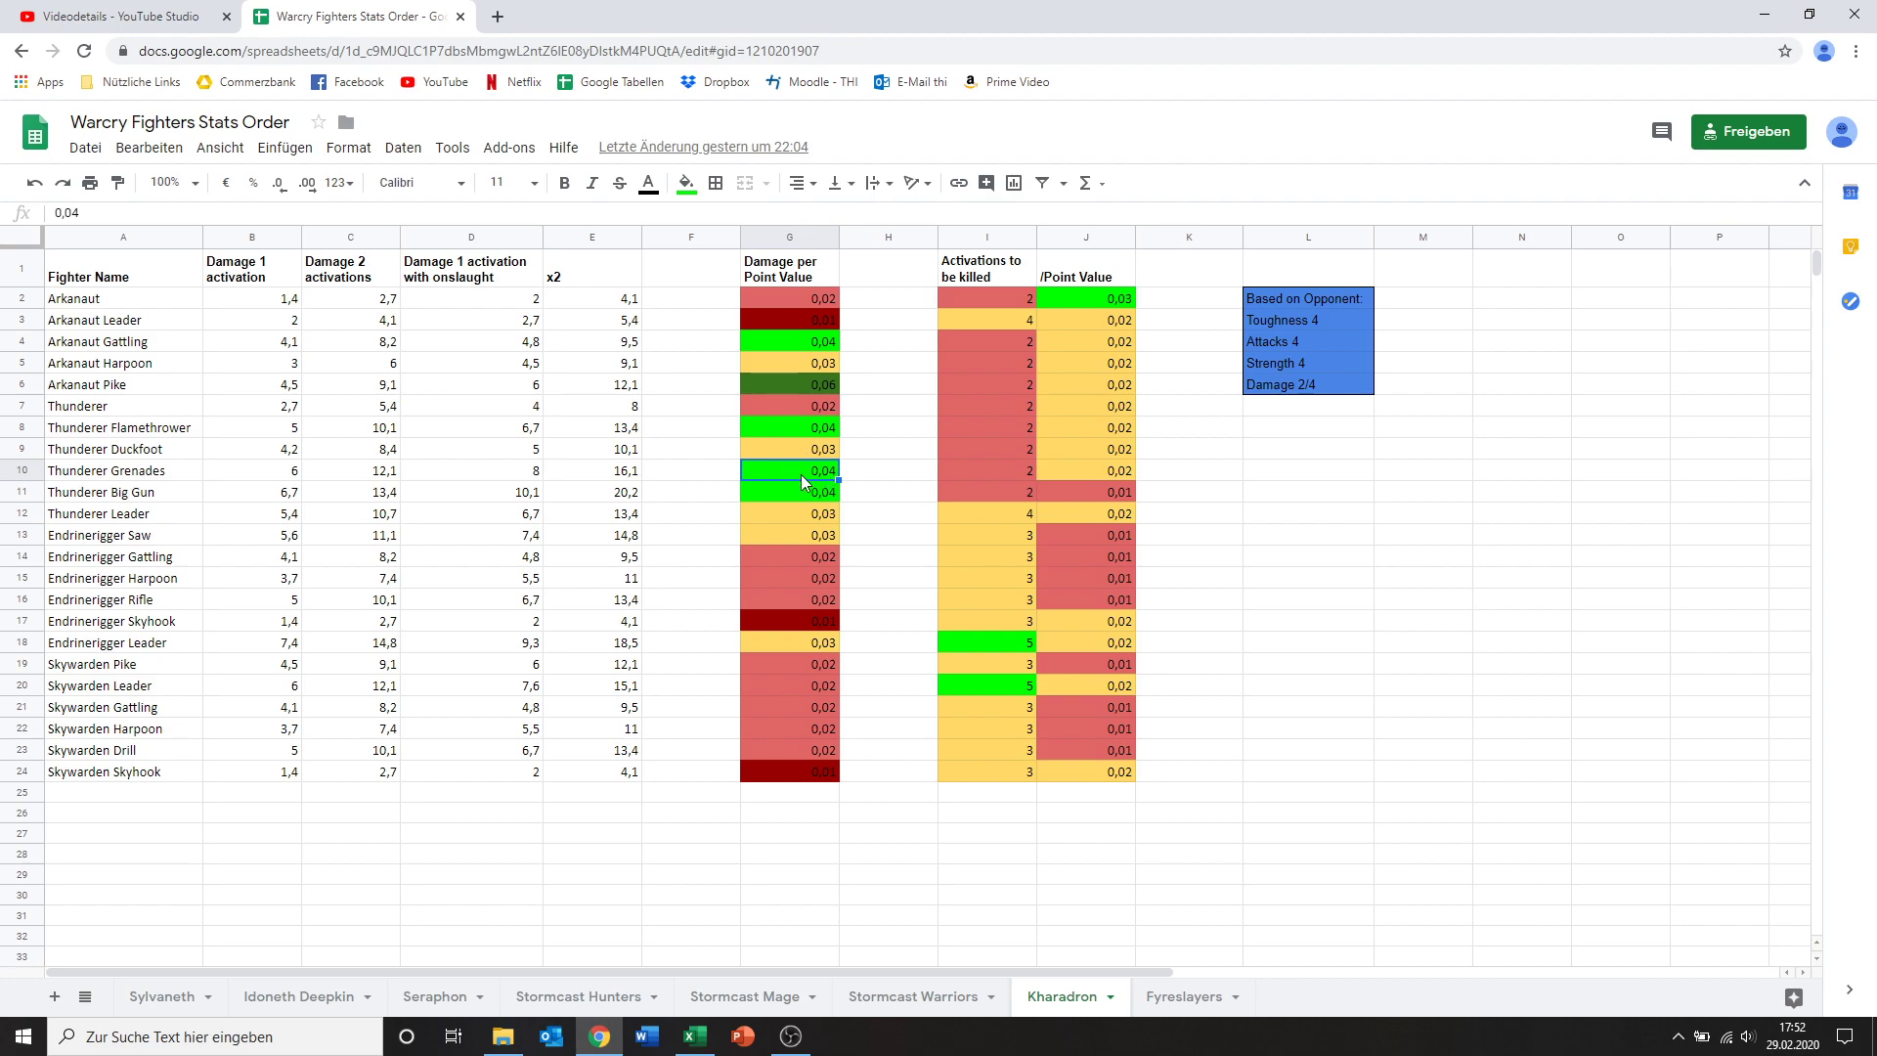
pyautogui.moveTo(801, 473); pyautogui.dragTo(591, 579)
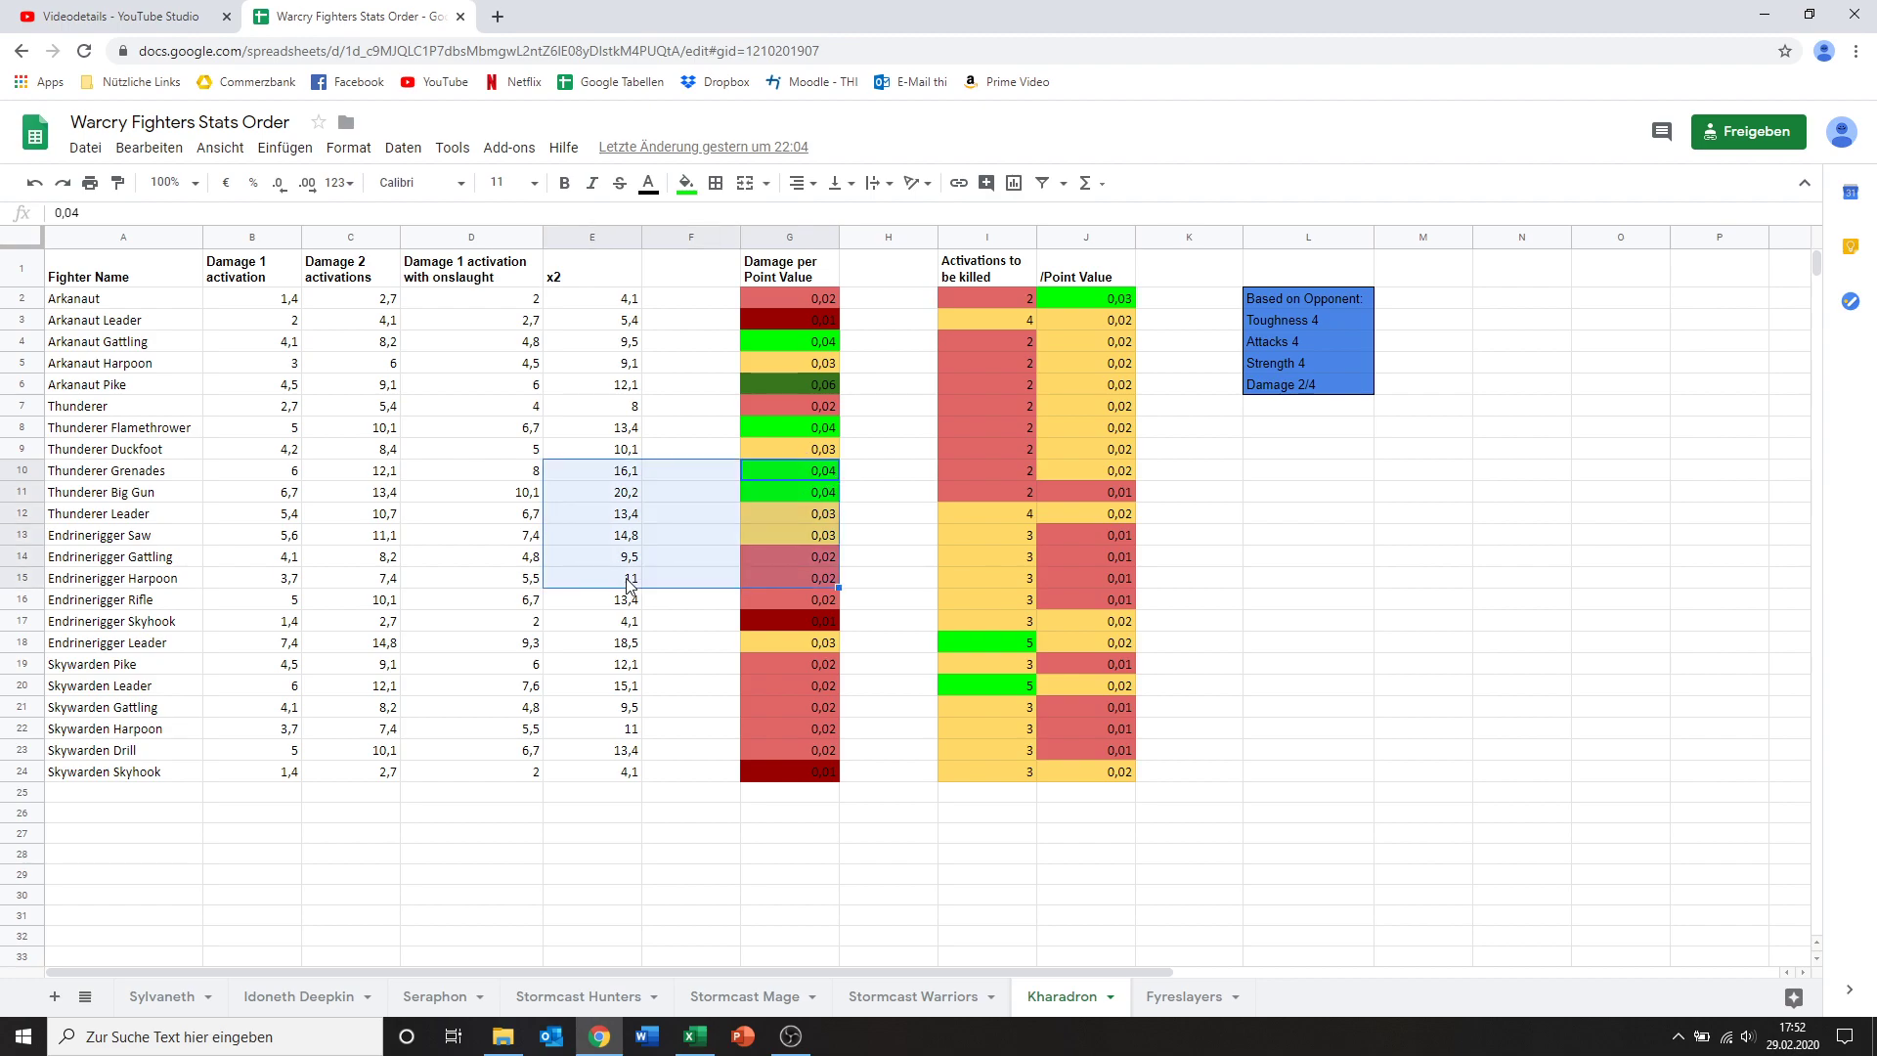
pyautogui.click(707, 498)
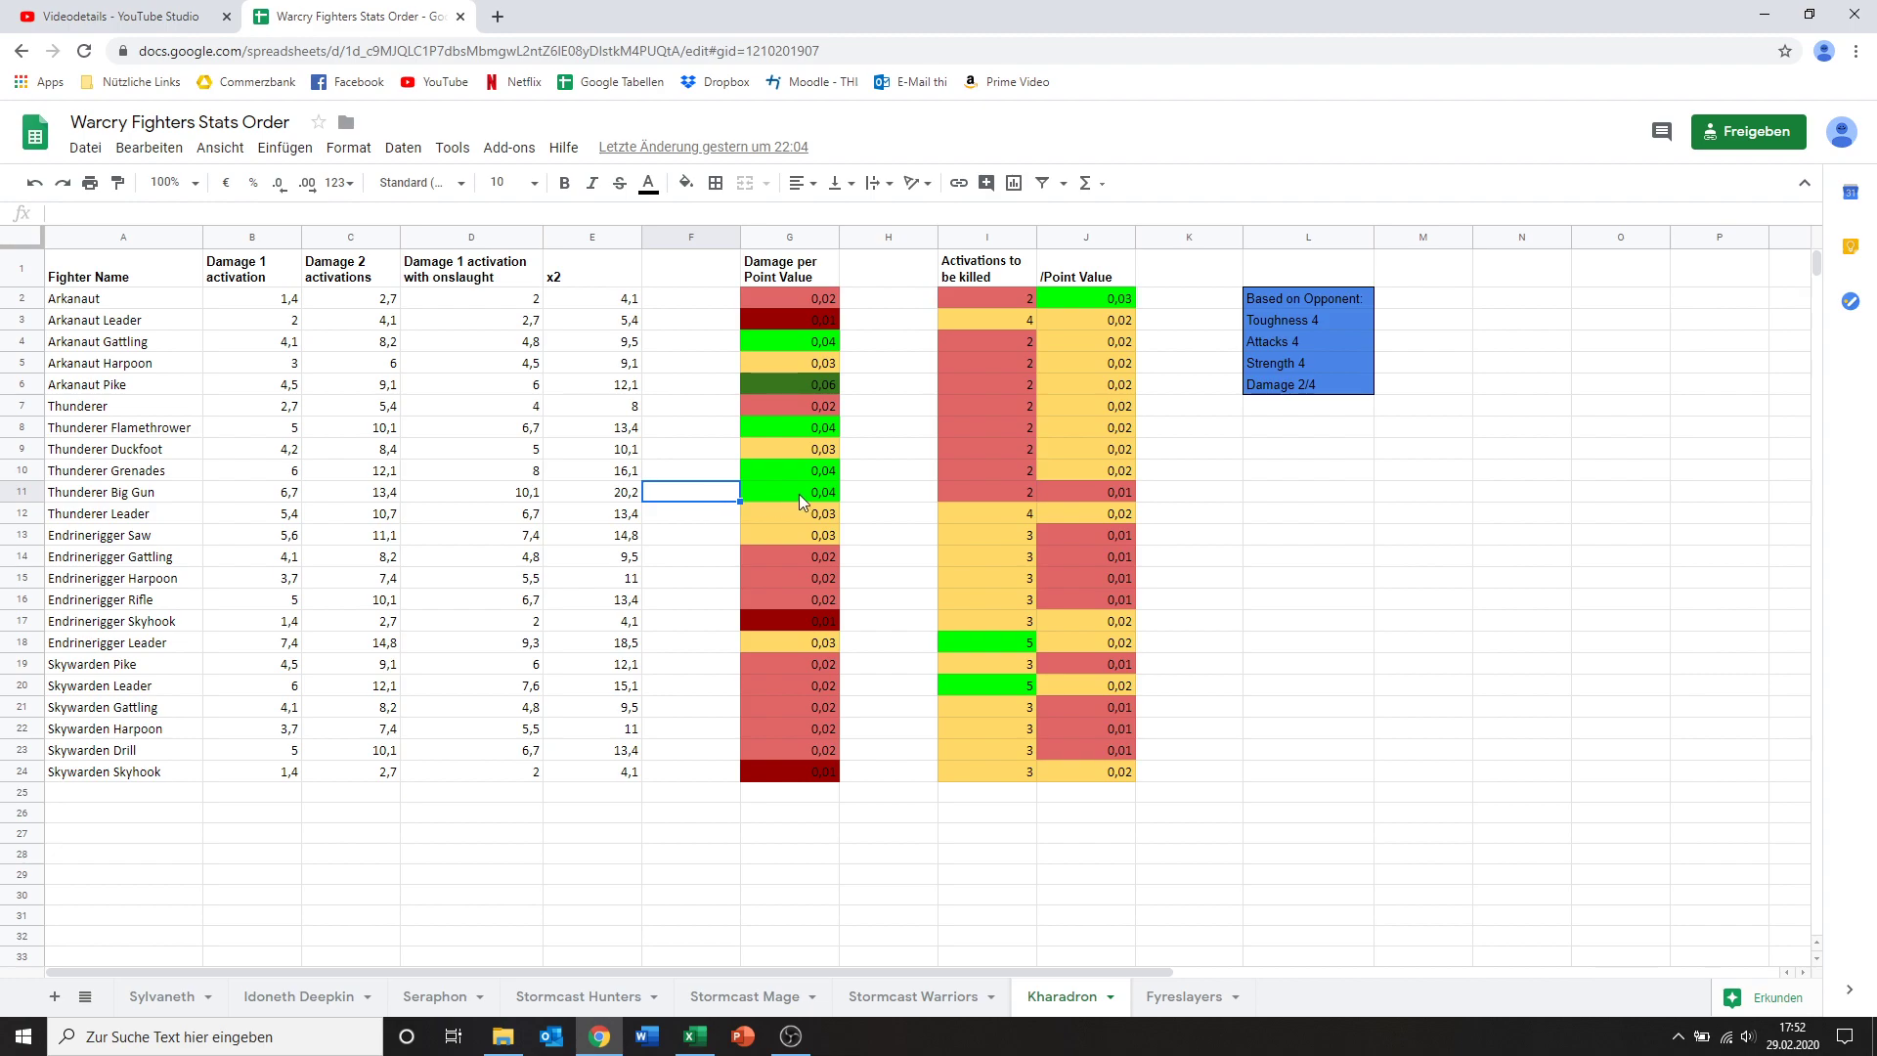
# Step: Compare the Thunderer Big Gun's damage for one activation and damage per point value with those of the Arkanaut Gattling
pyautogui.click(265, 495)
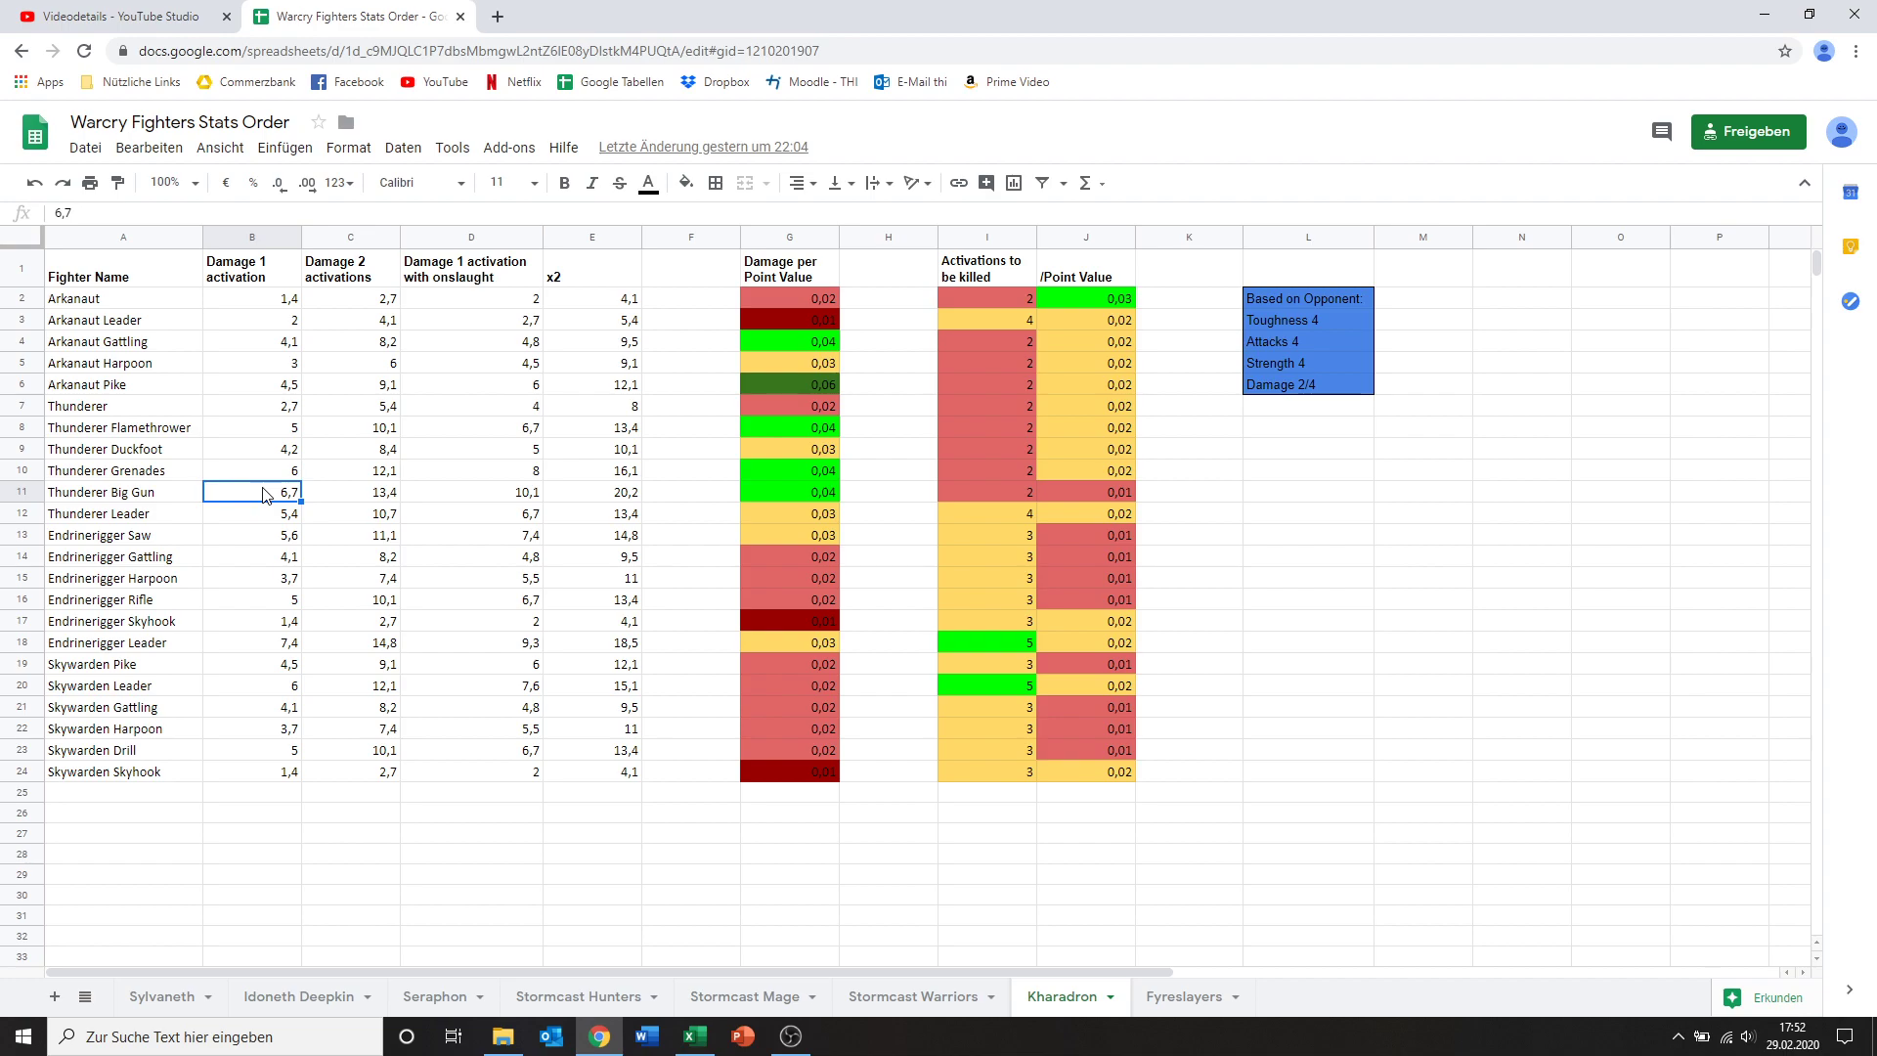
pyautogui.click(745, 494)
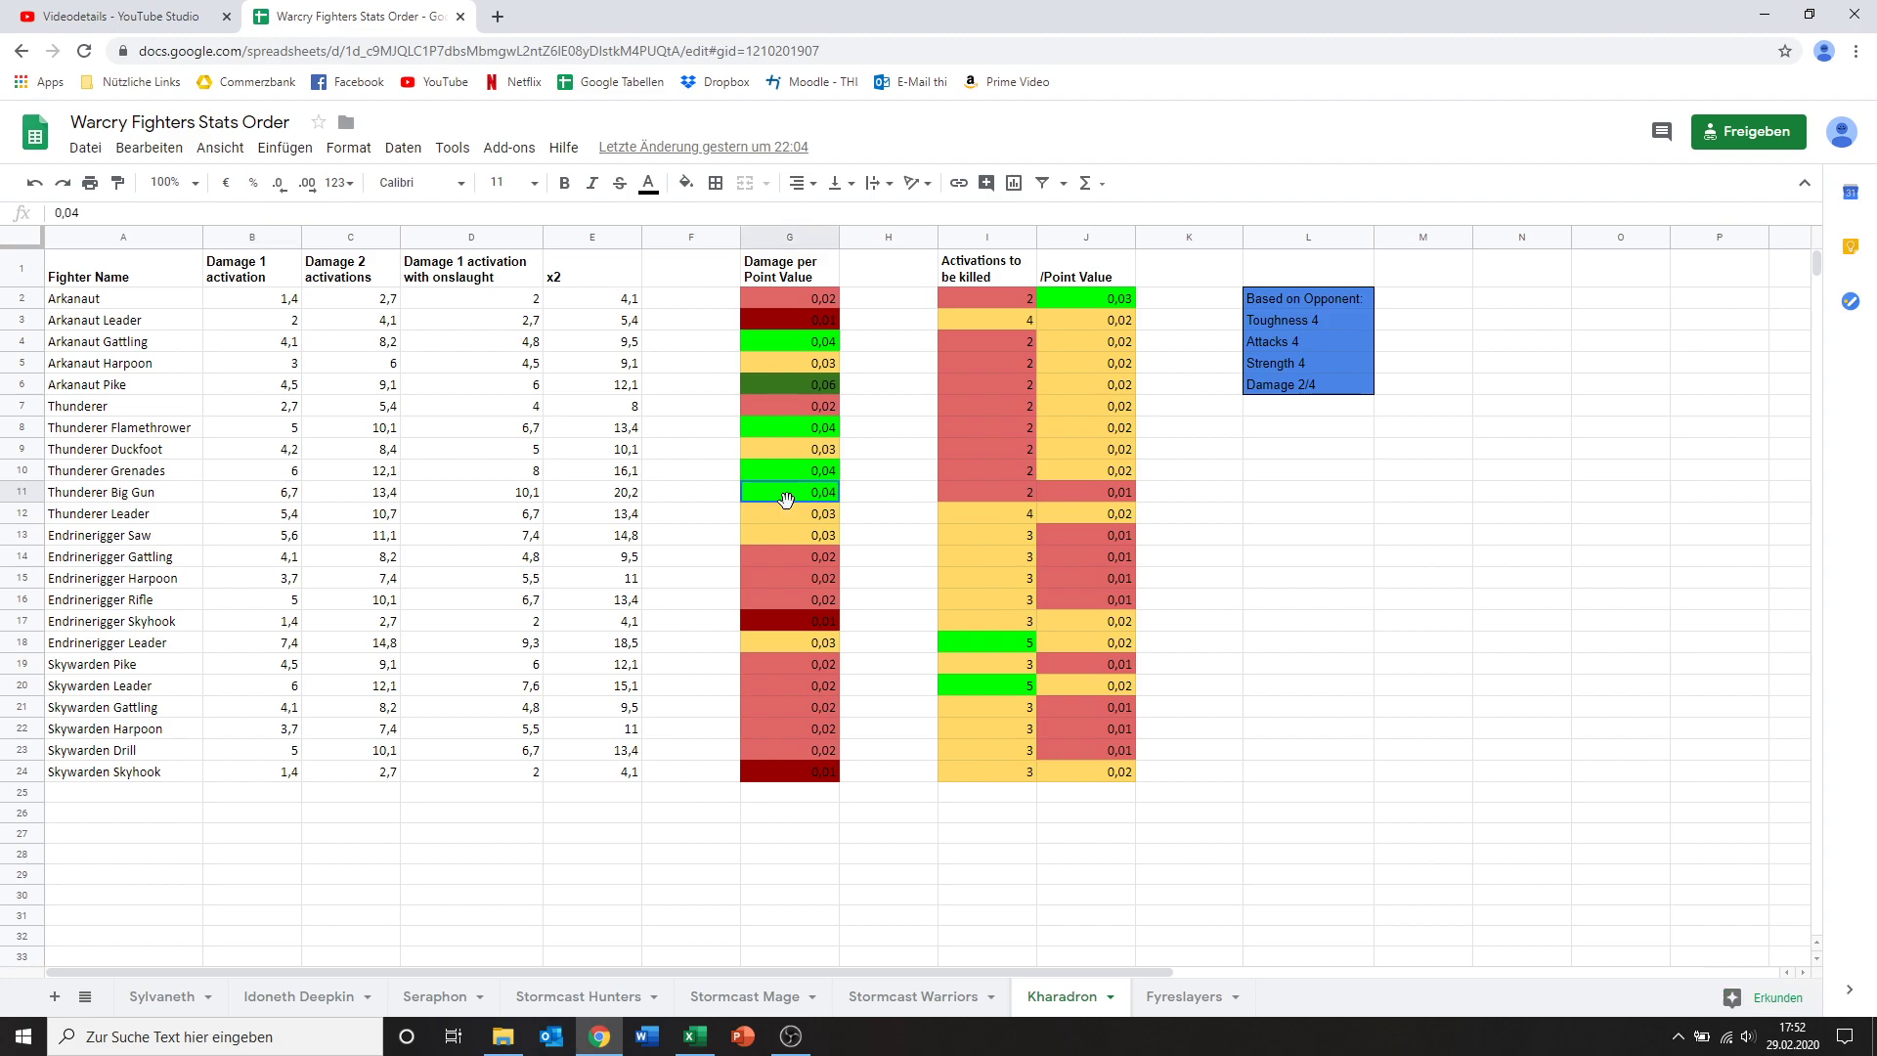
pyautogui.click(292, 496)
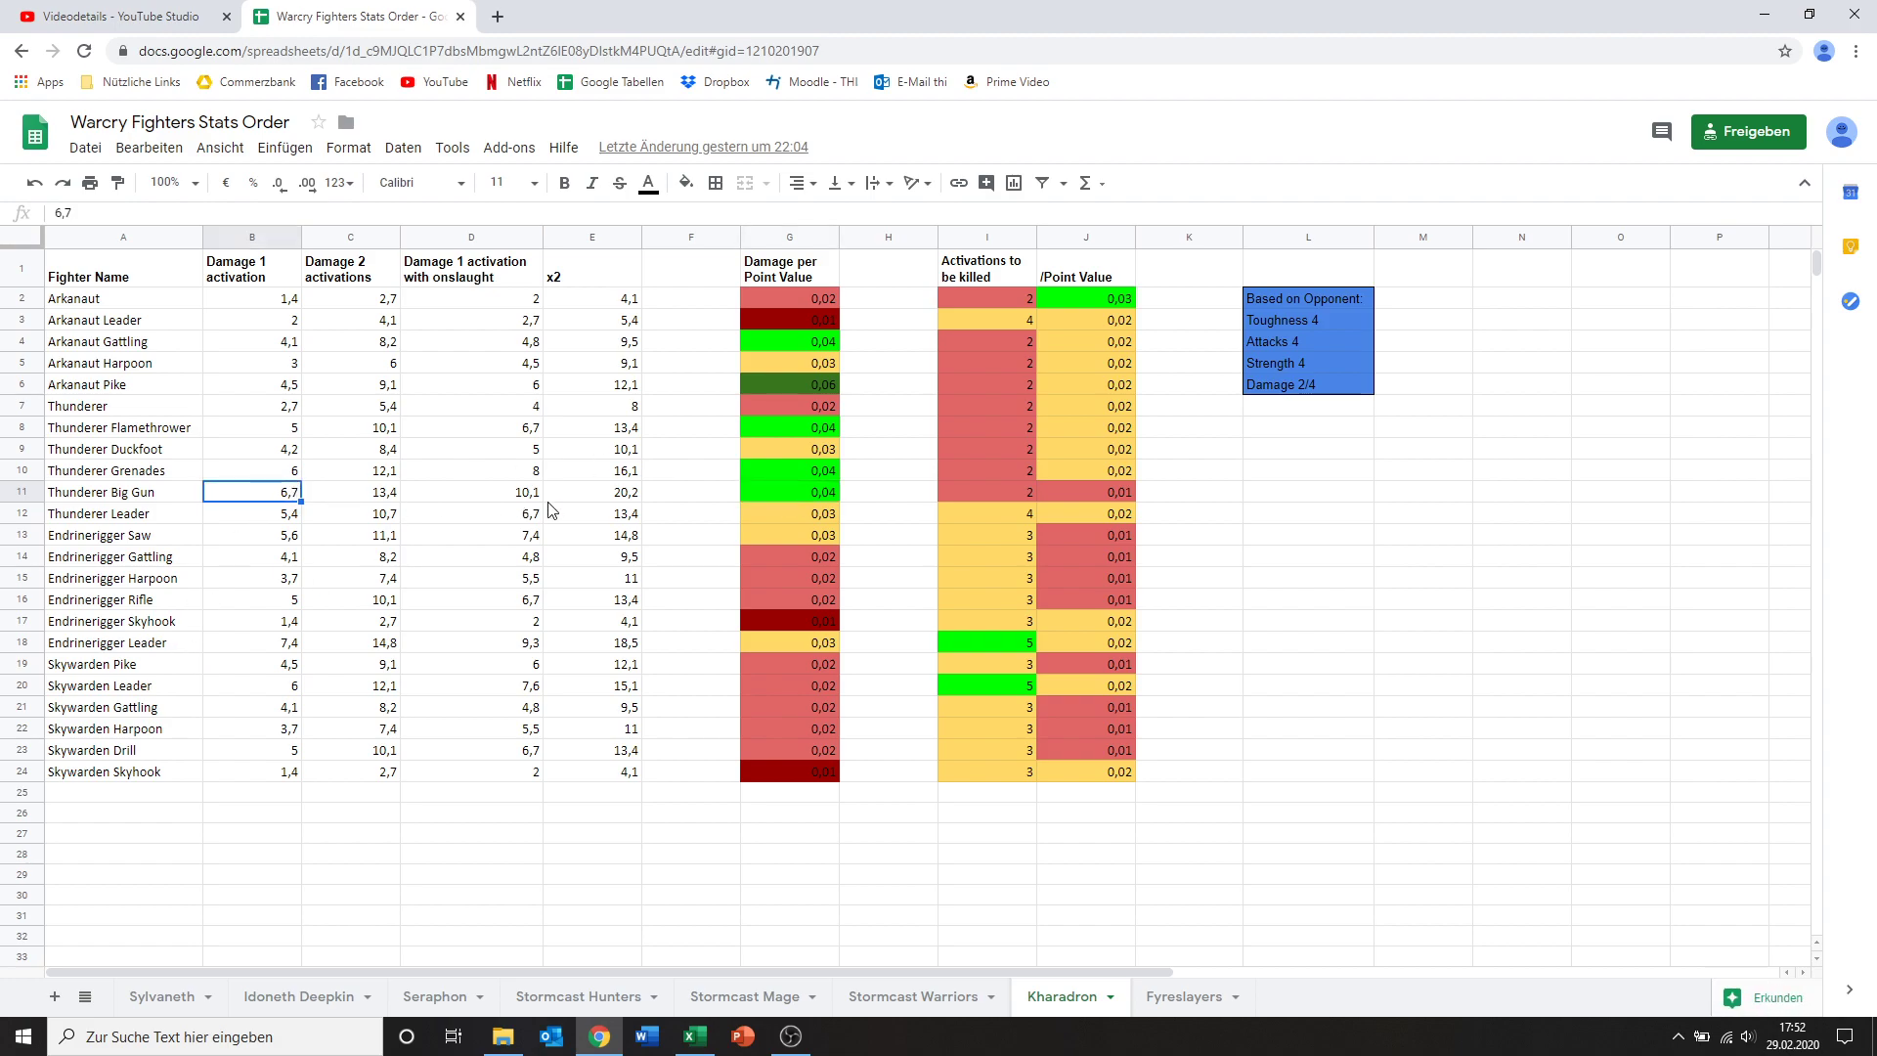
pyautogui.click(773, 495)
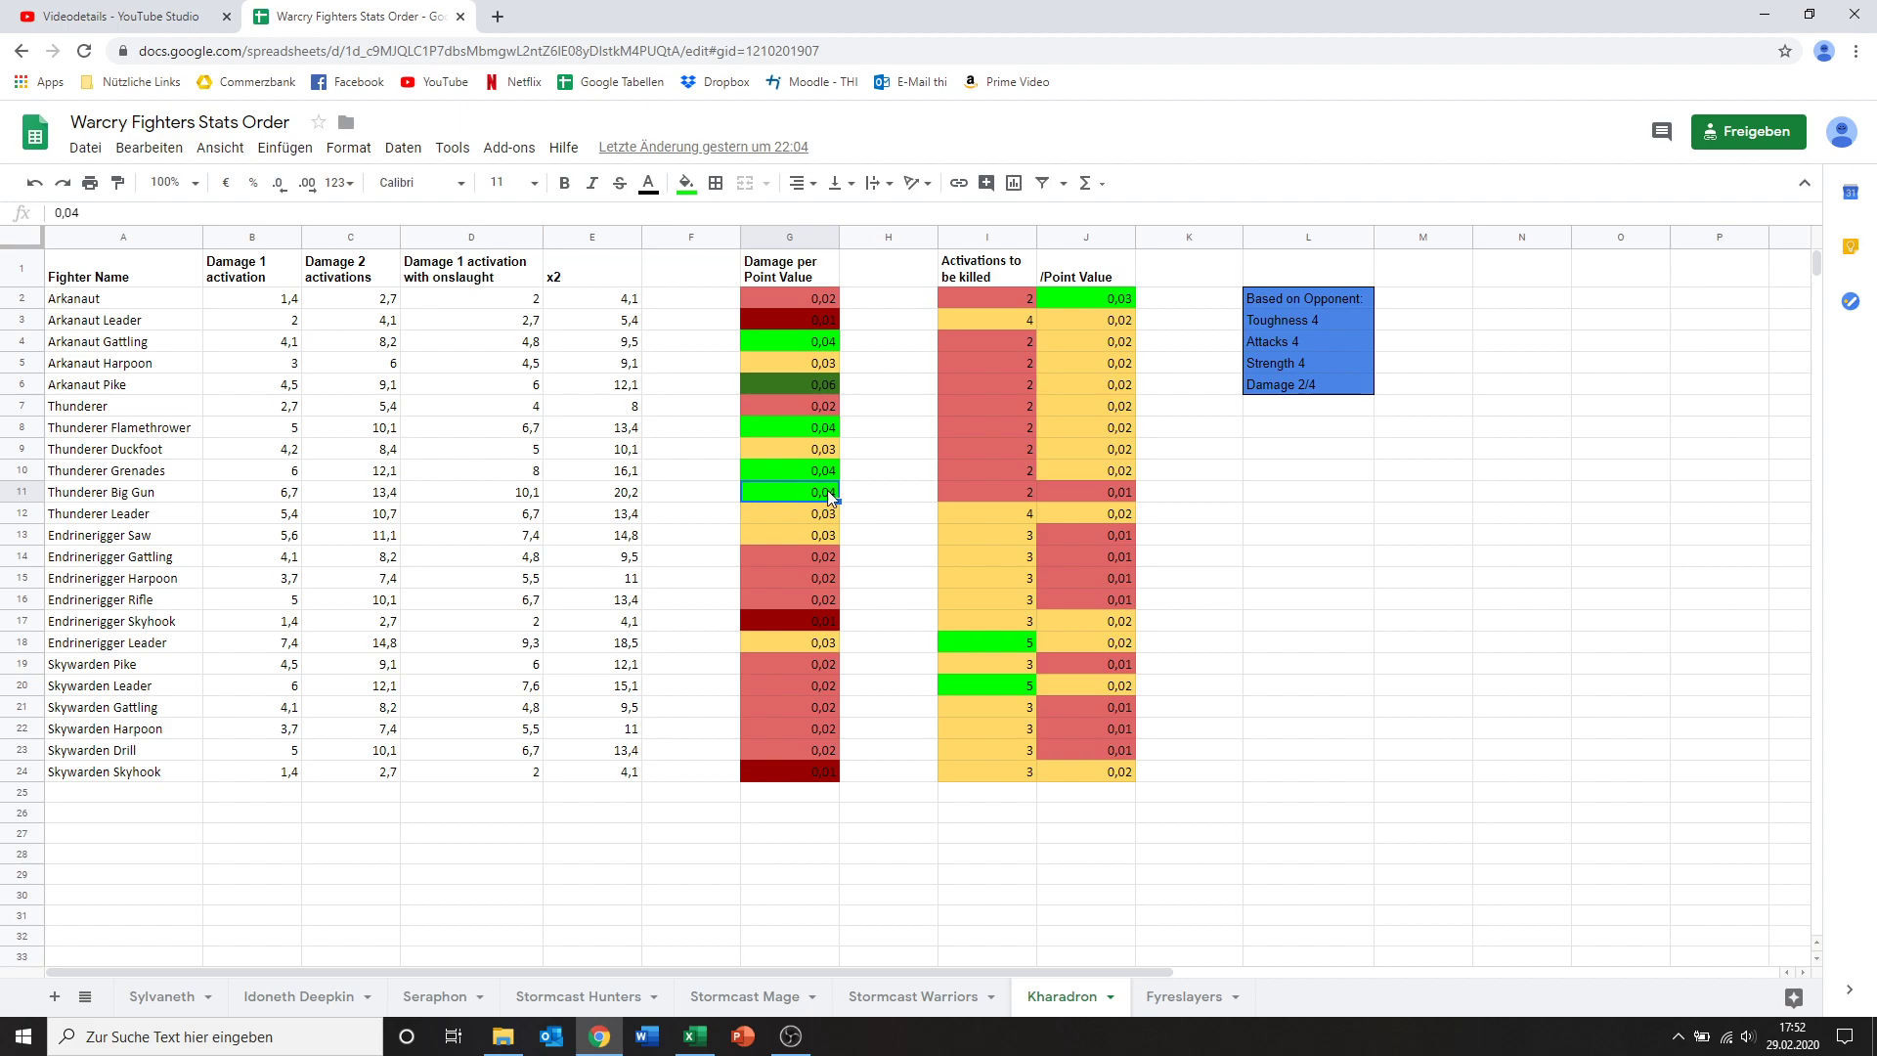
pyautogui.click(795, 344)
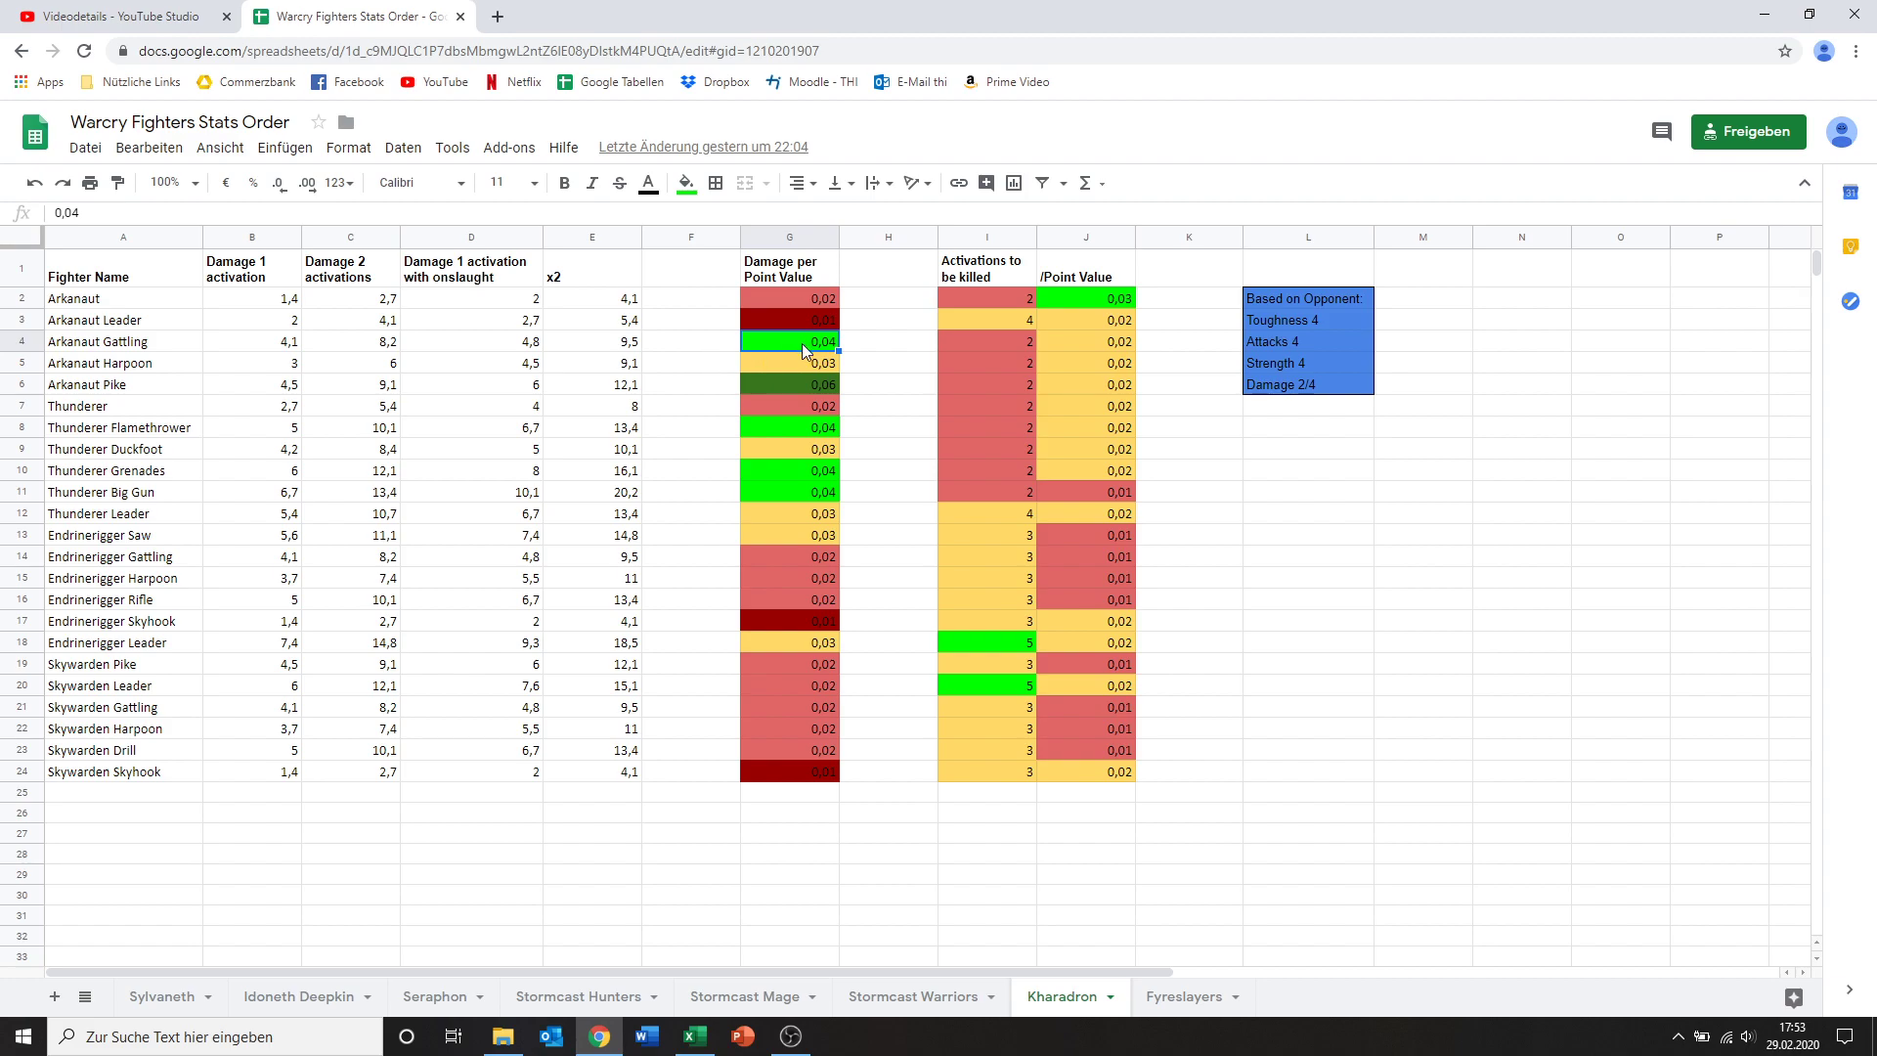
pyautogui.click(232, 346)
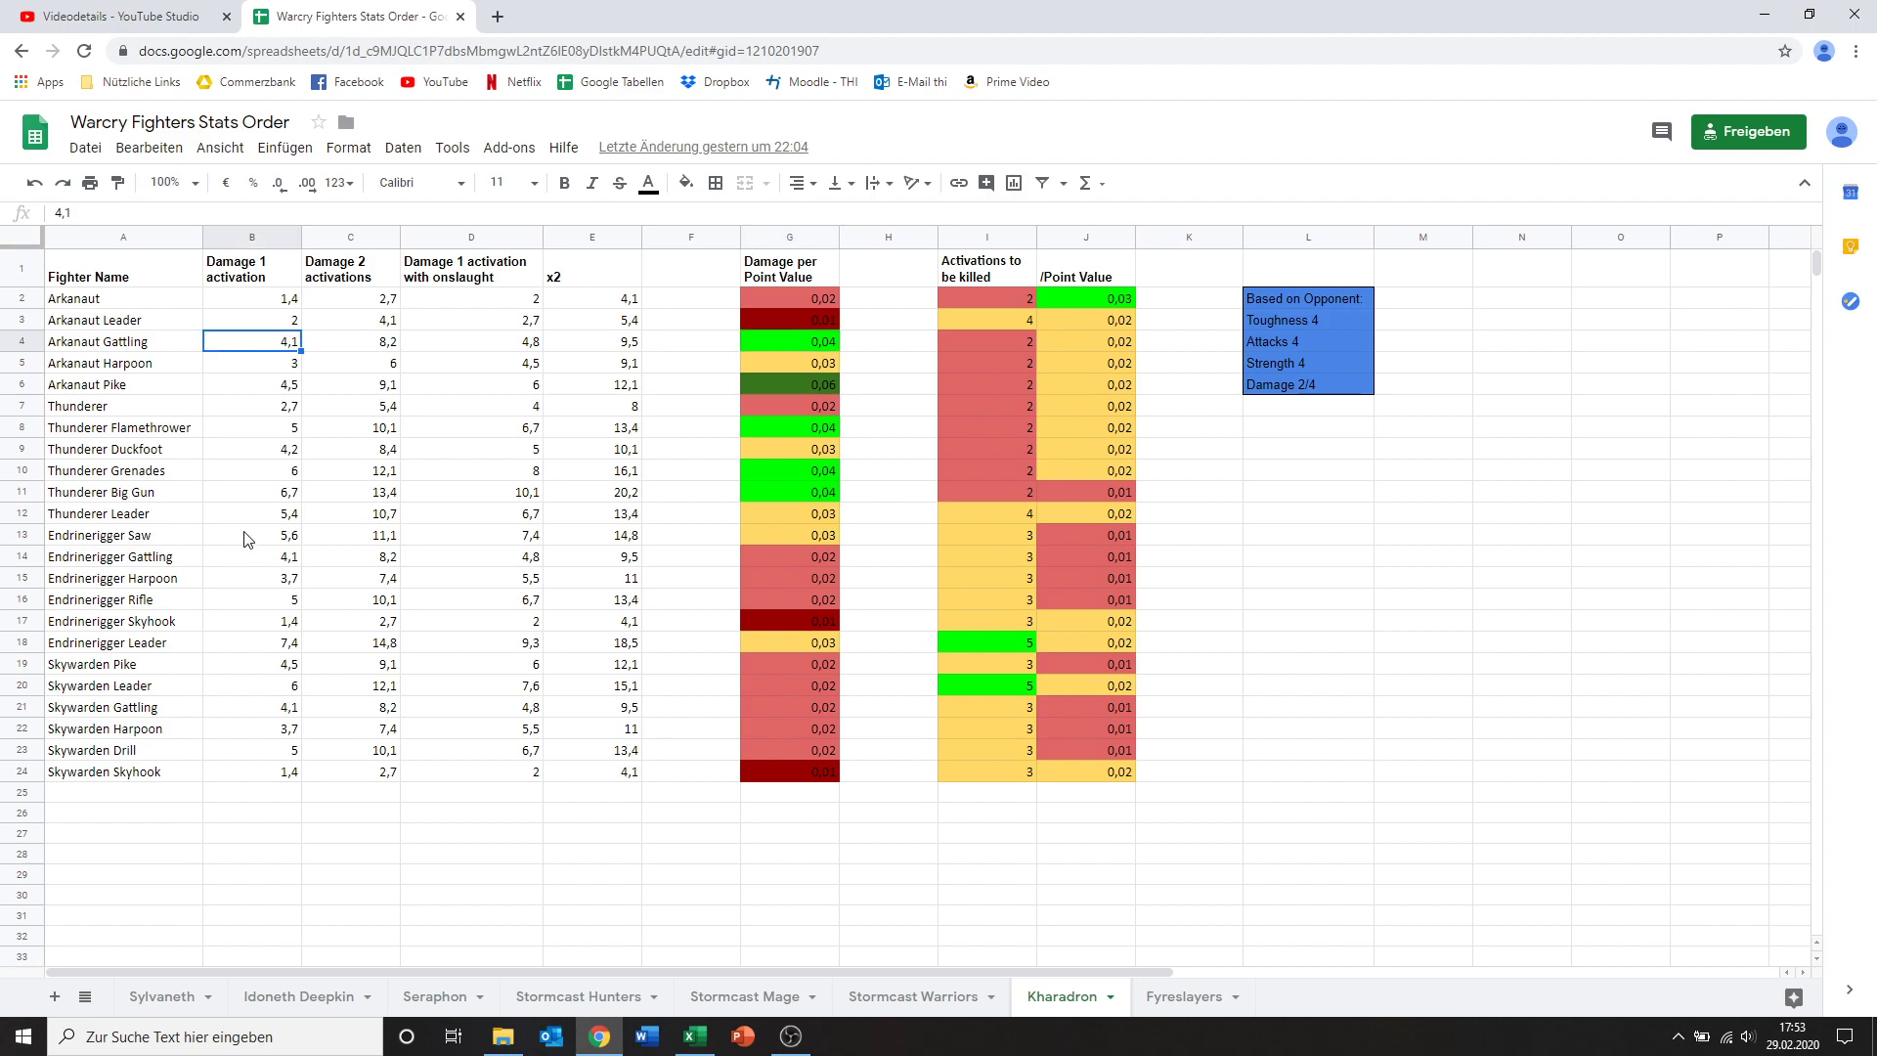
pyautogui.click(269, 499)
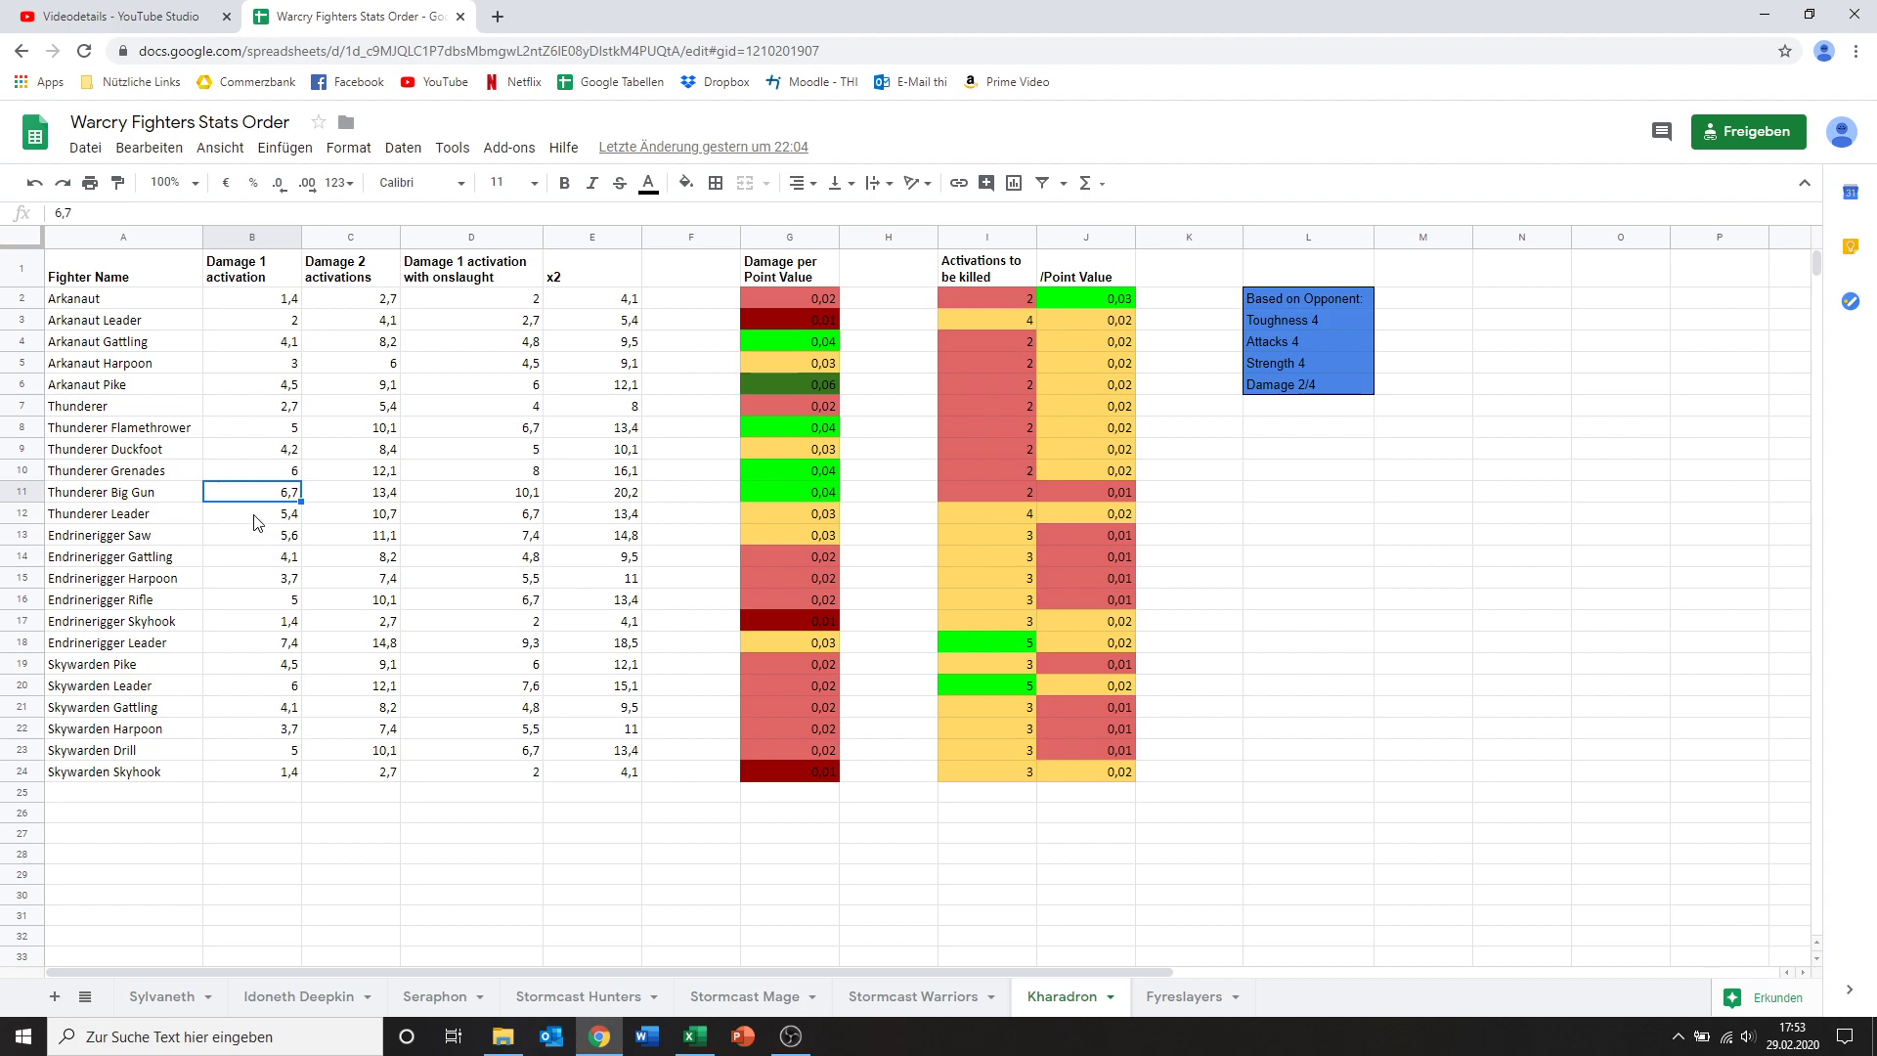
# Step: Review the Thunderer Leader's damage against the basic Thunderer's, plus its damage per point value and activations to be killed
pyautogui.click(255, 517)
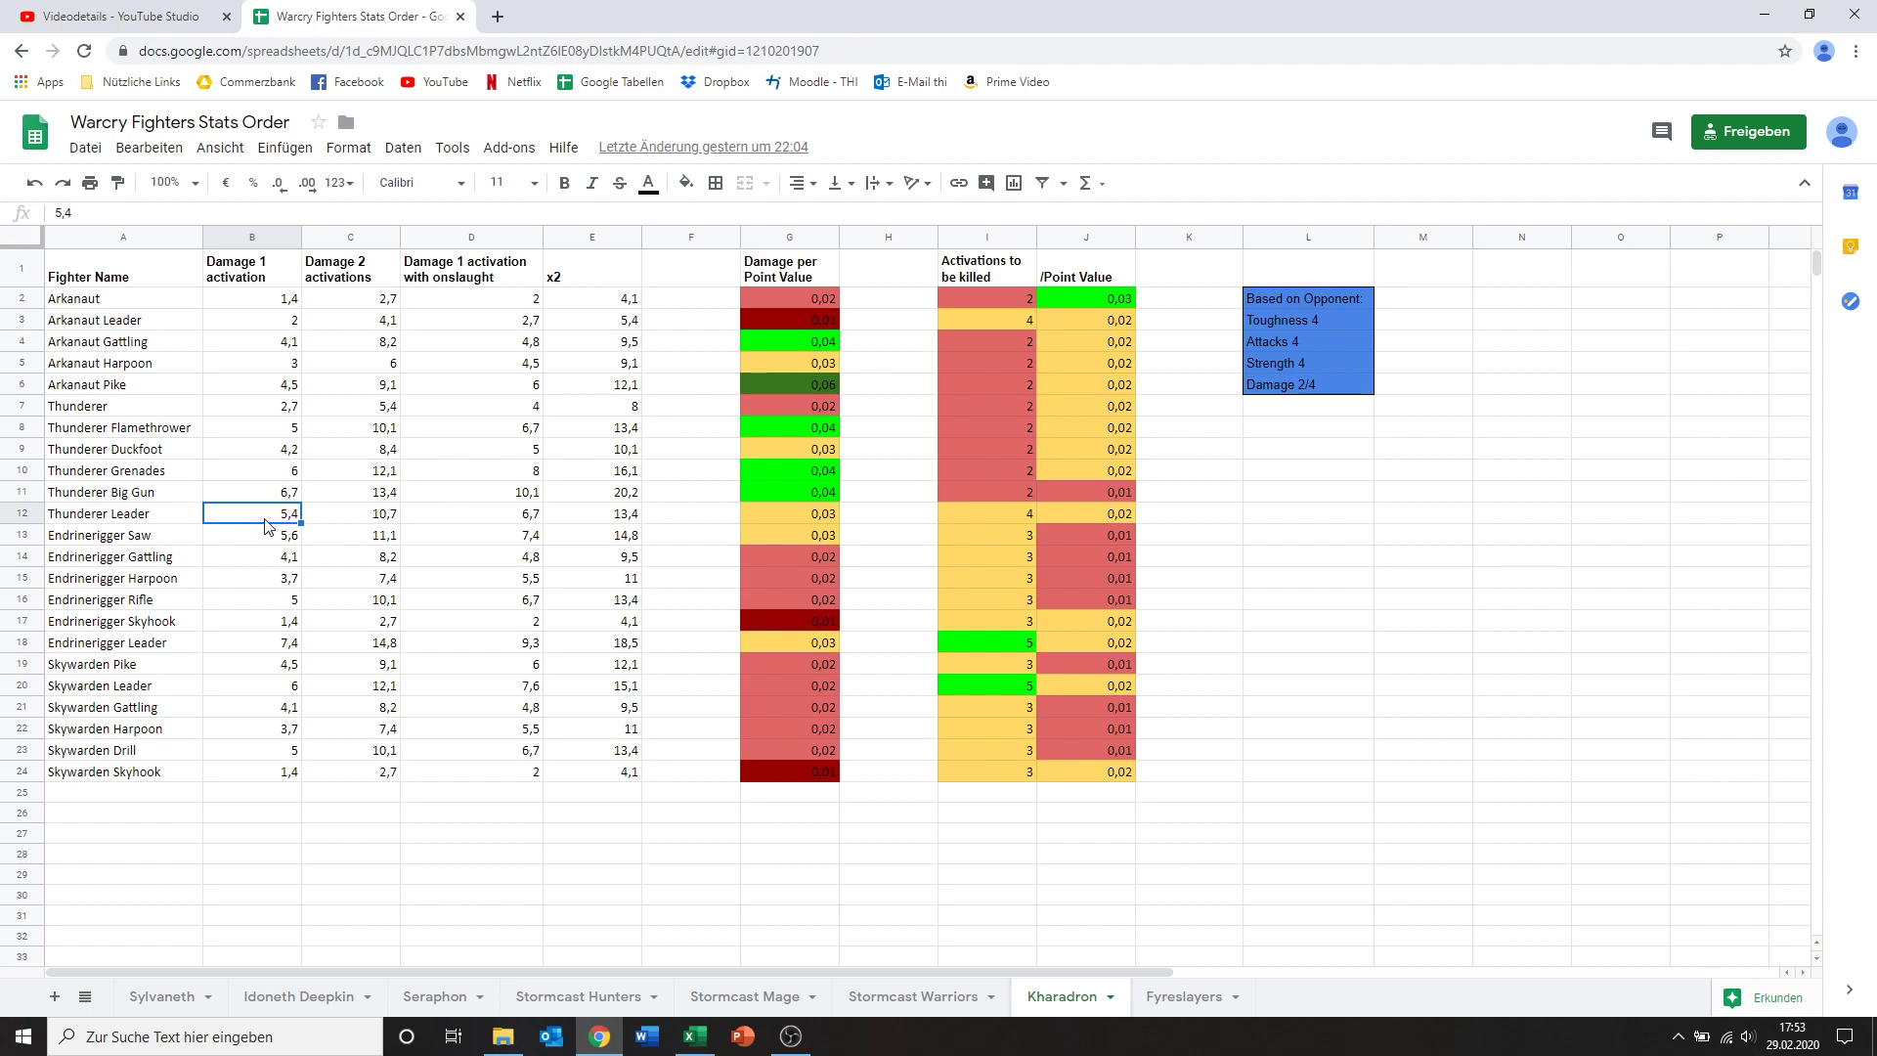
pyautogui.click(271, 411)
pyautogui.click(272, 529)
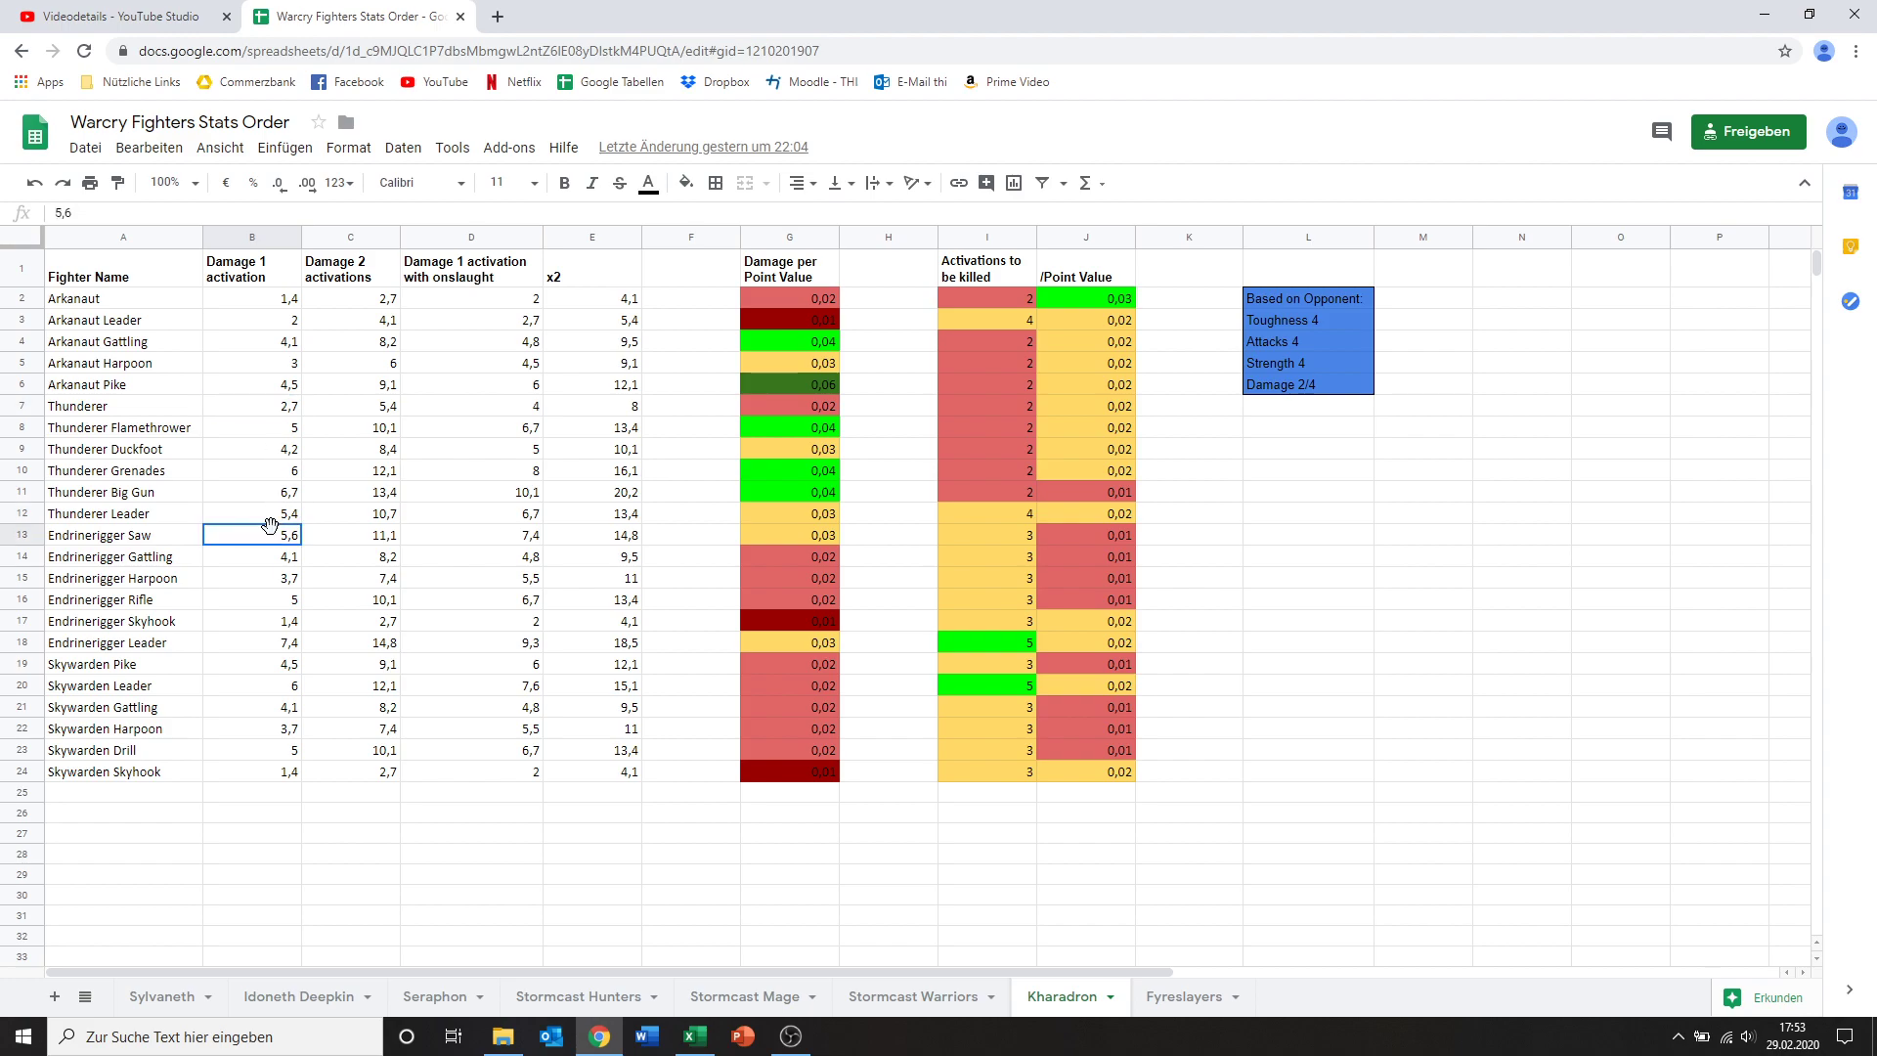
pyautogui.click(288, 517)
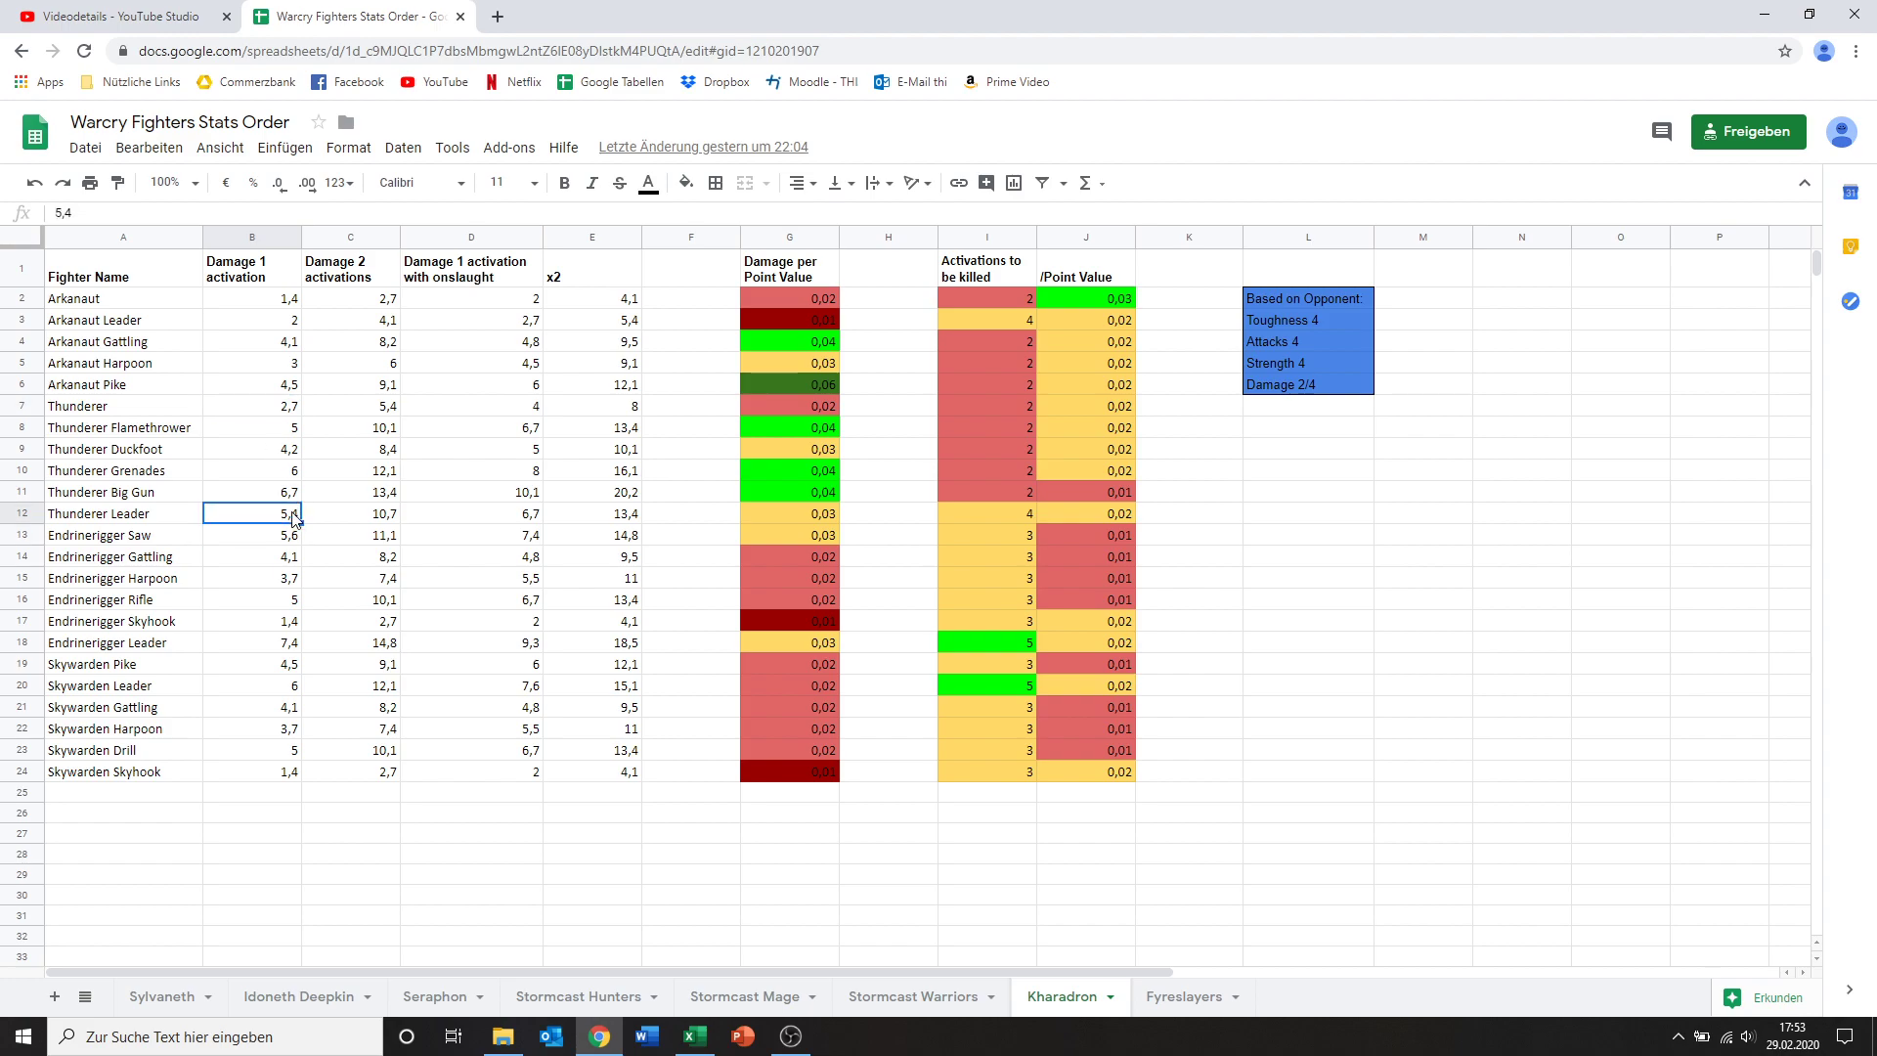
pyautogui.click(788, 512)
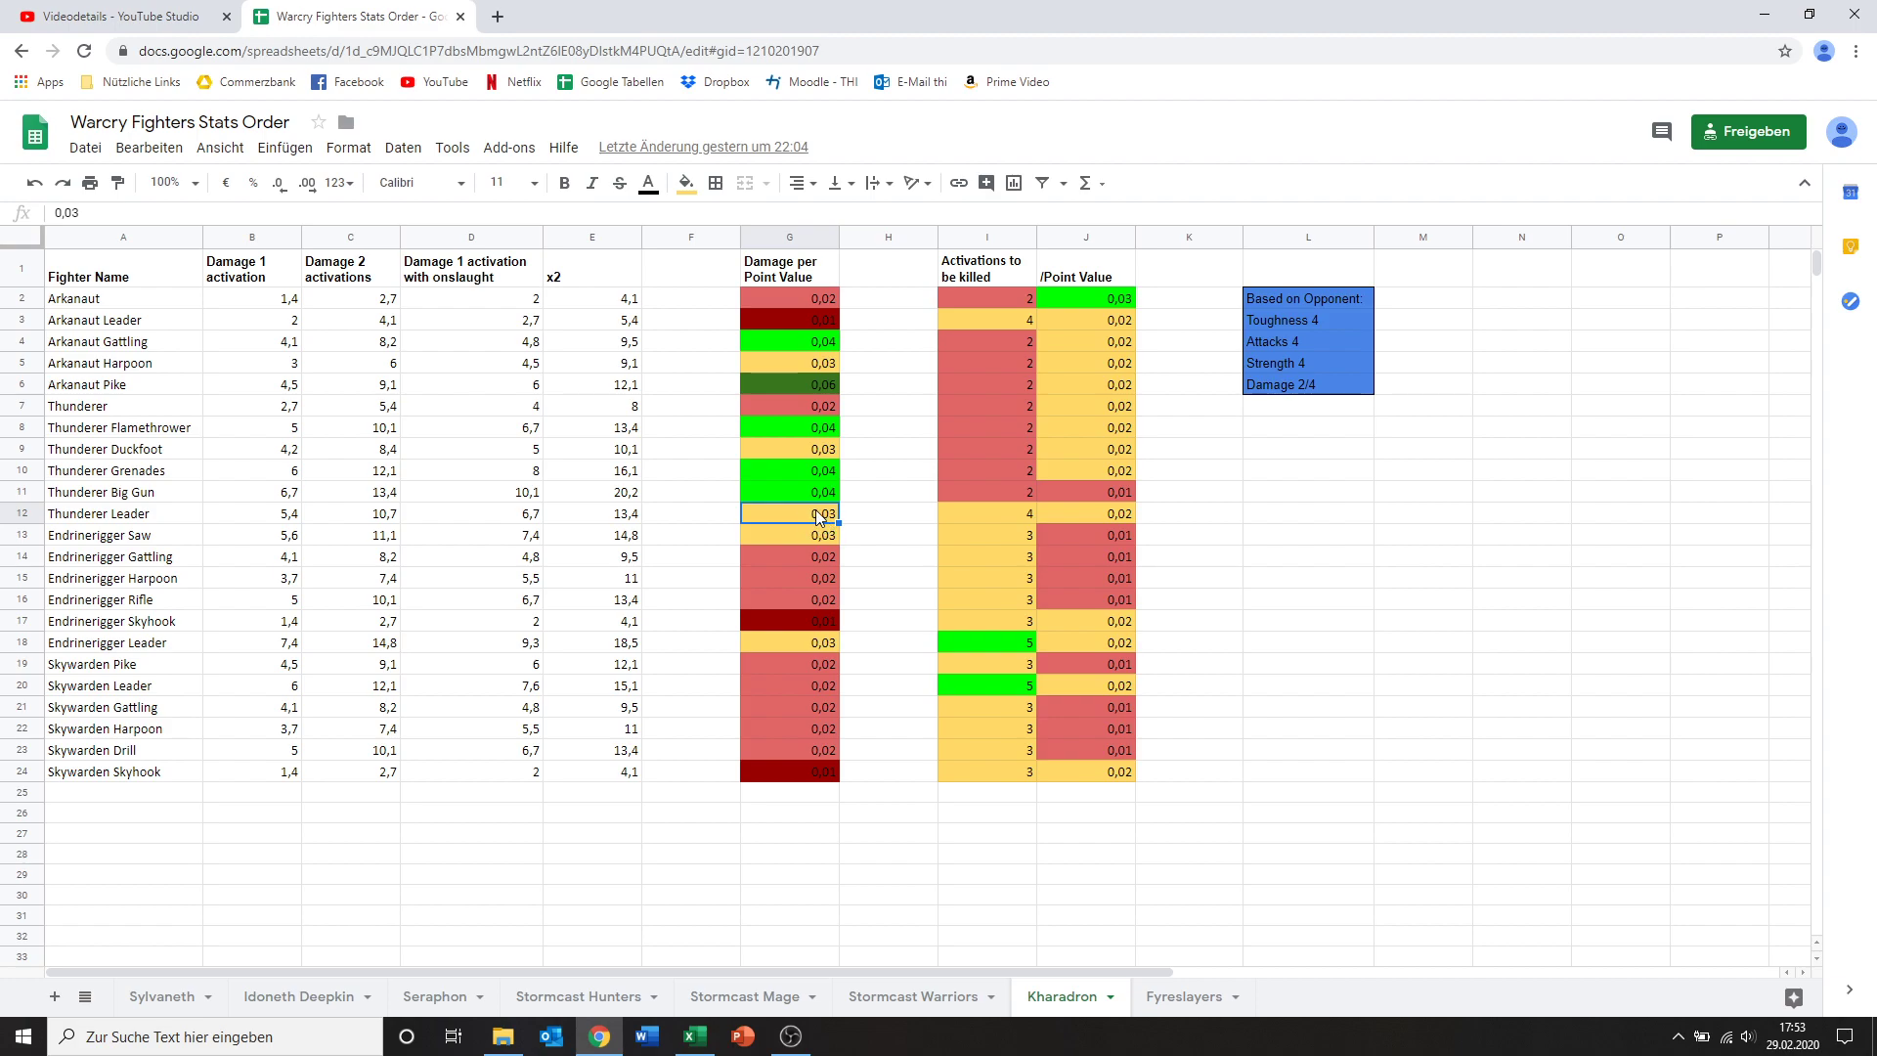
pyautogui.click(989, 514)
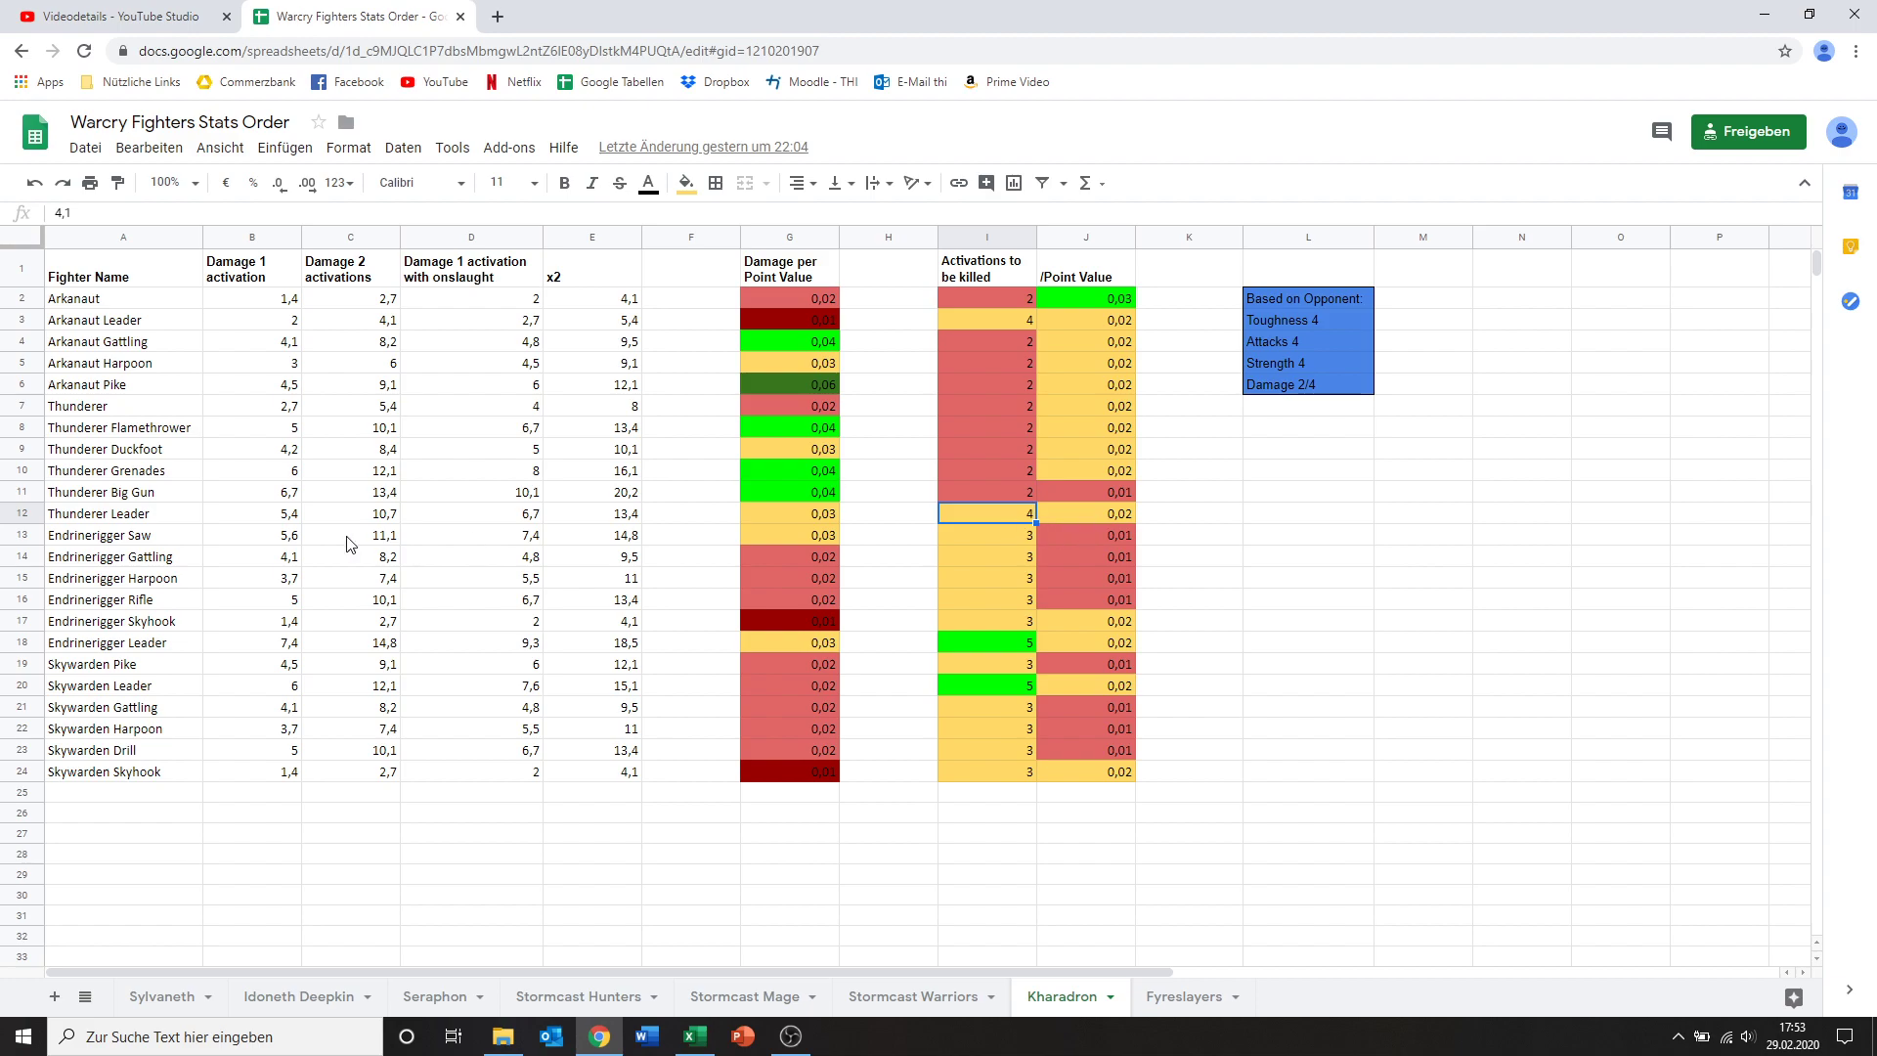
# Step: Review the Endrinerigger Saw's damage for one activation, damage per point value and activations to be killed, including the per-point figure
pyautogui.click(164, 540)
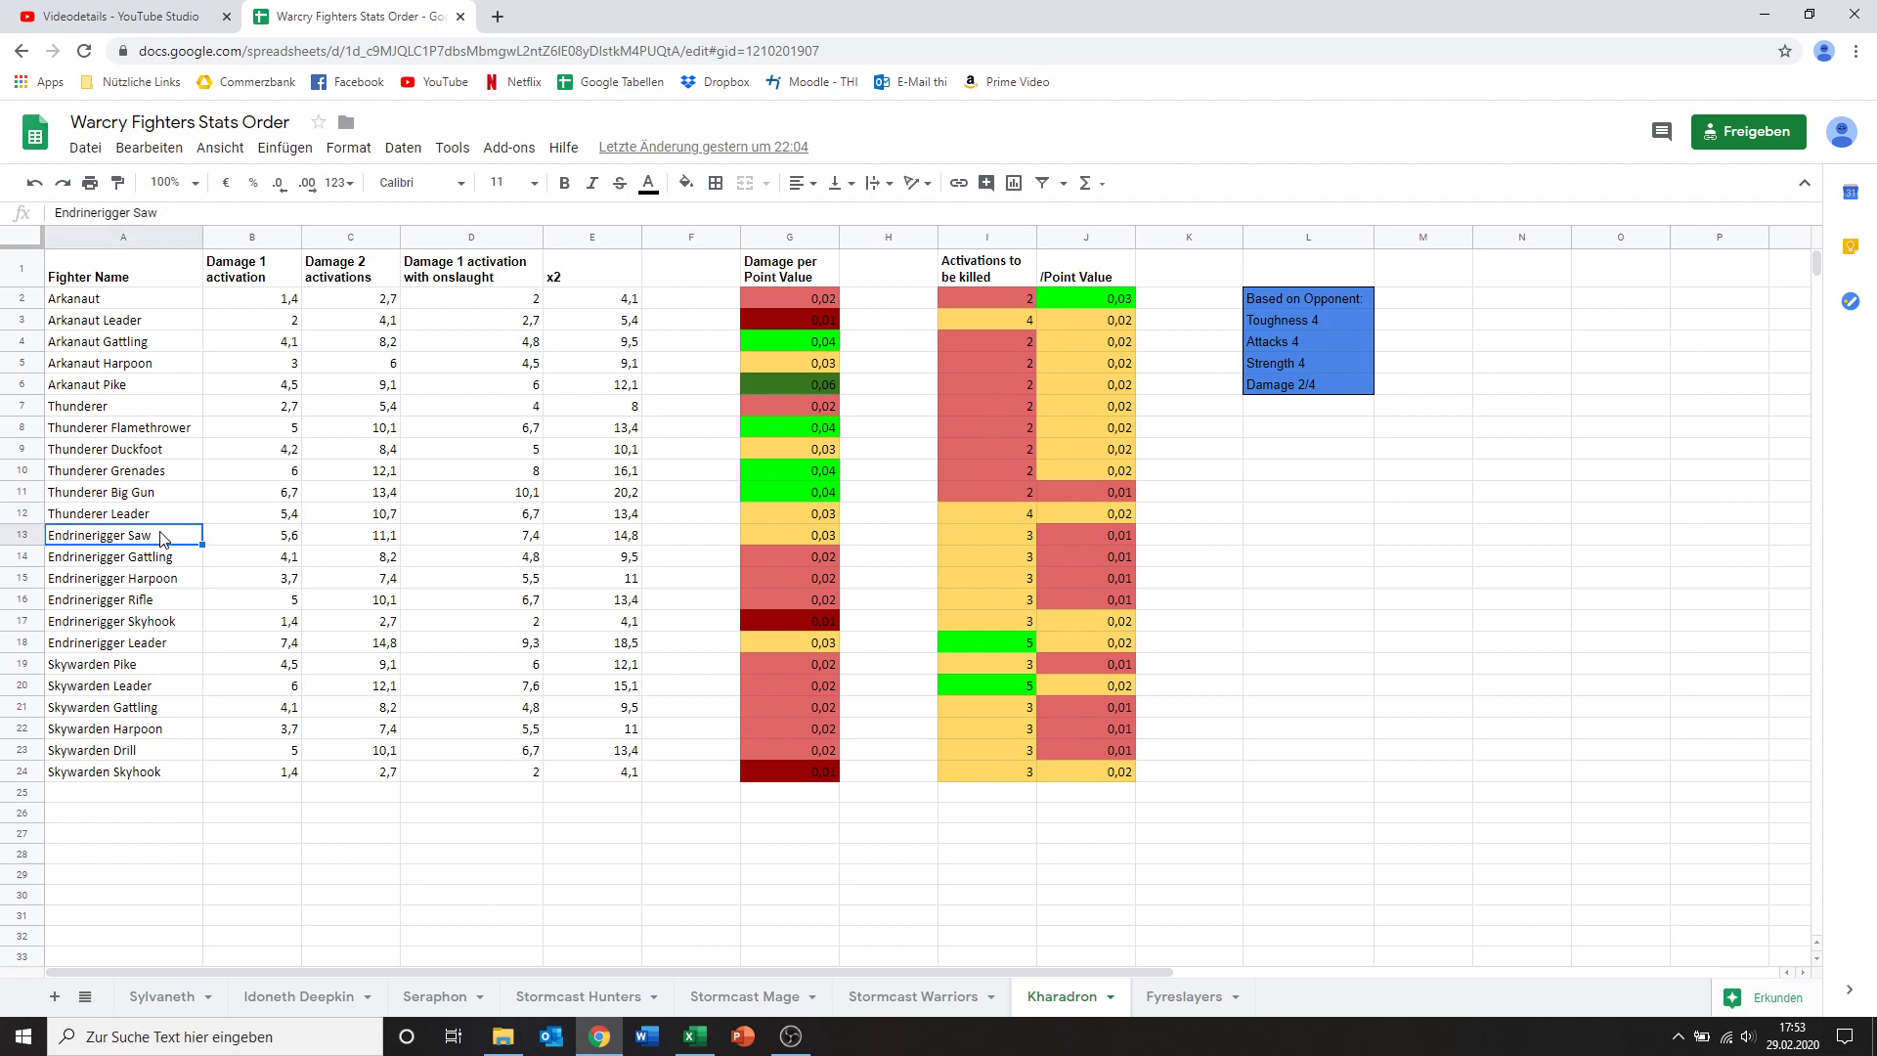
pyautogui.click(280, 541)
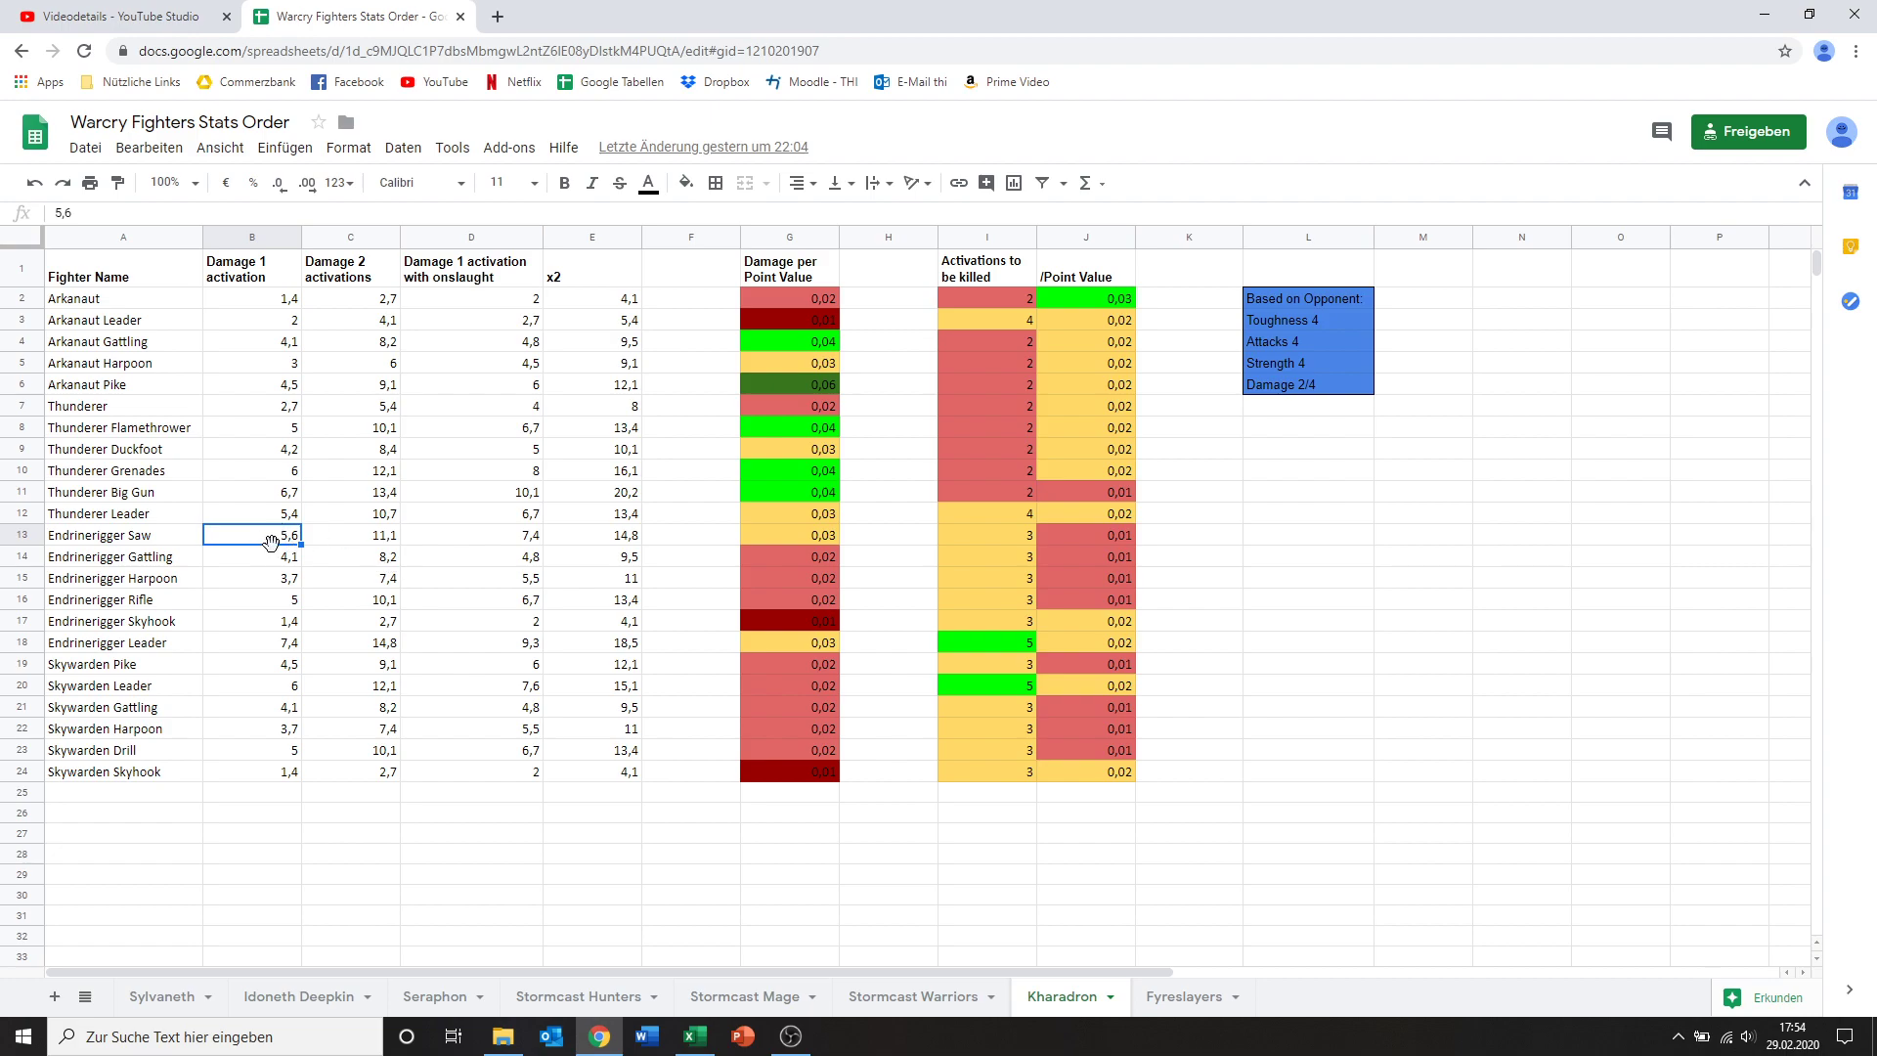
pyautogui.click(811, 540)
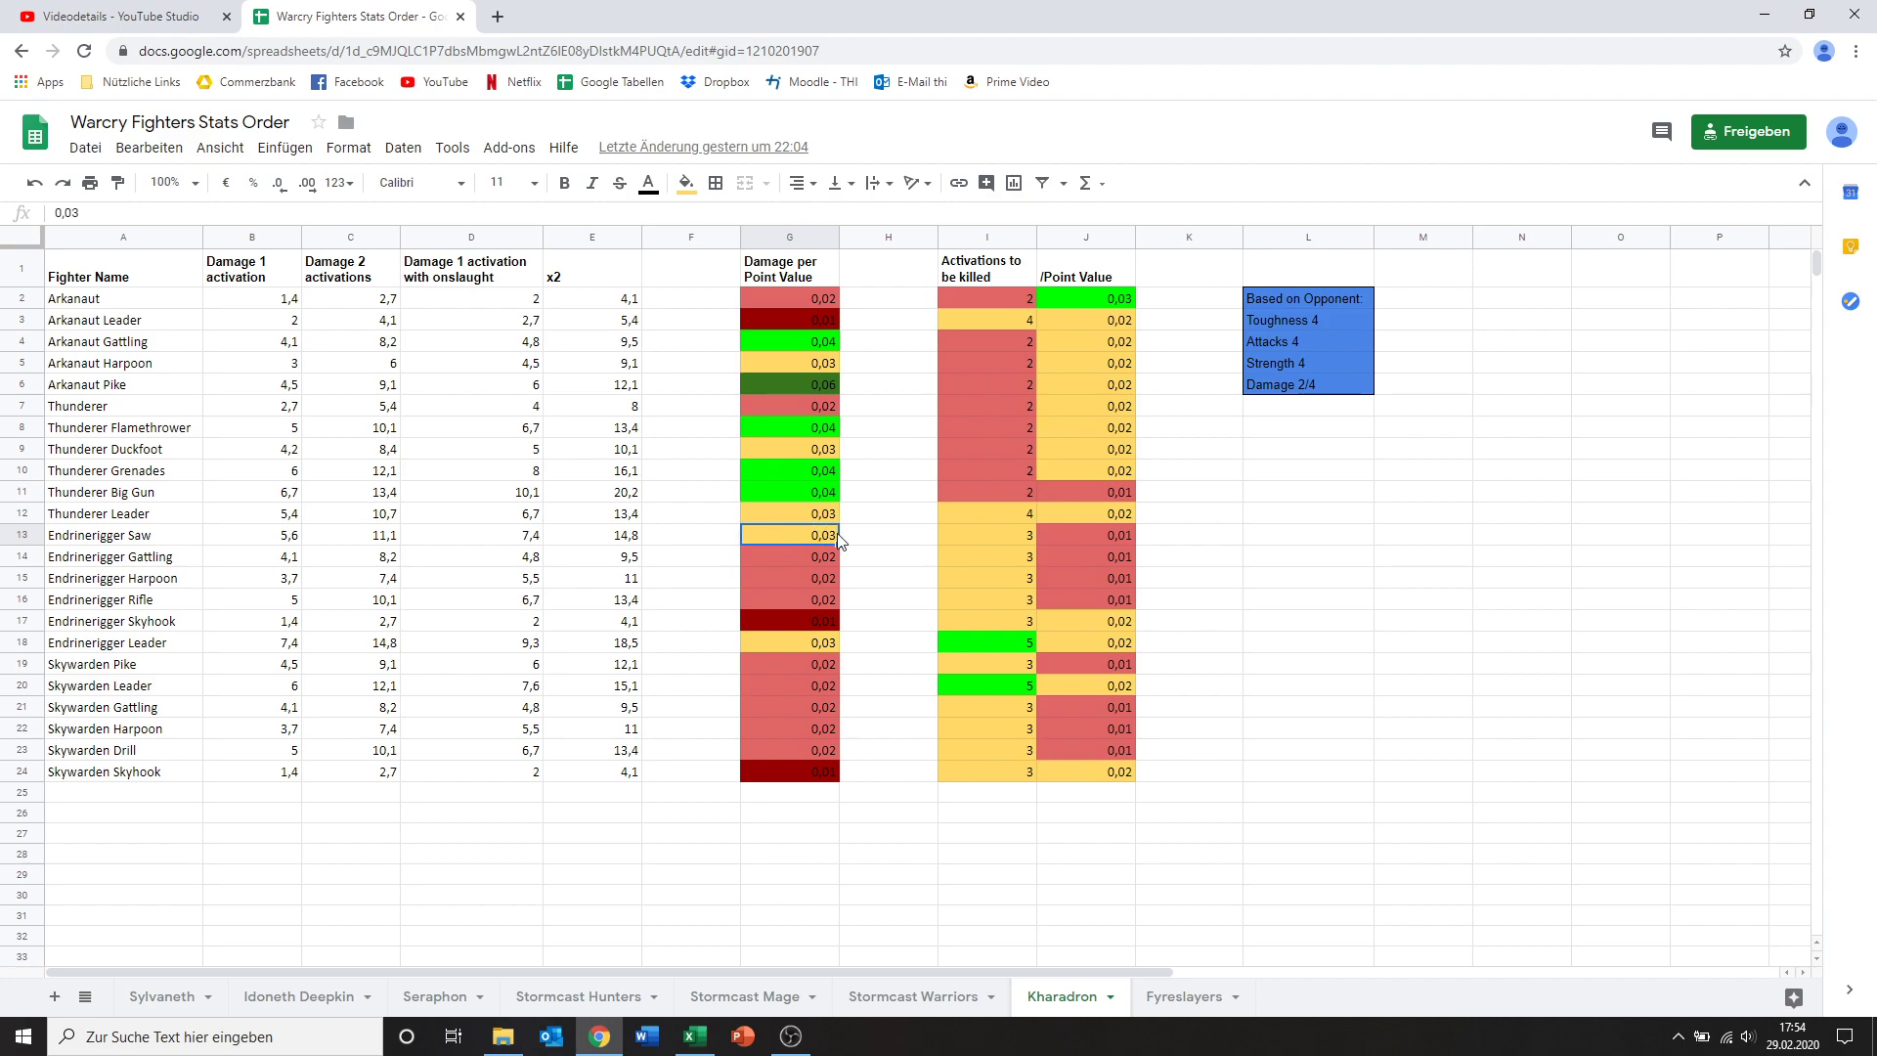
pyautogui.click(986, 534)
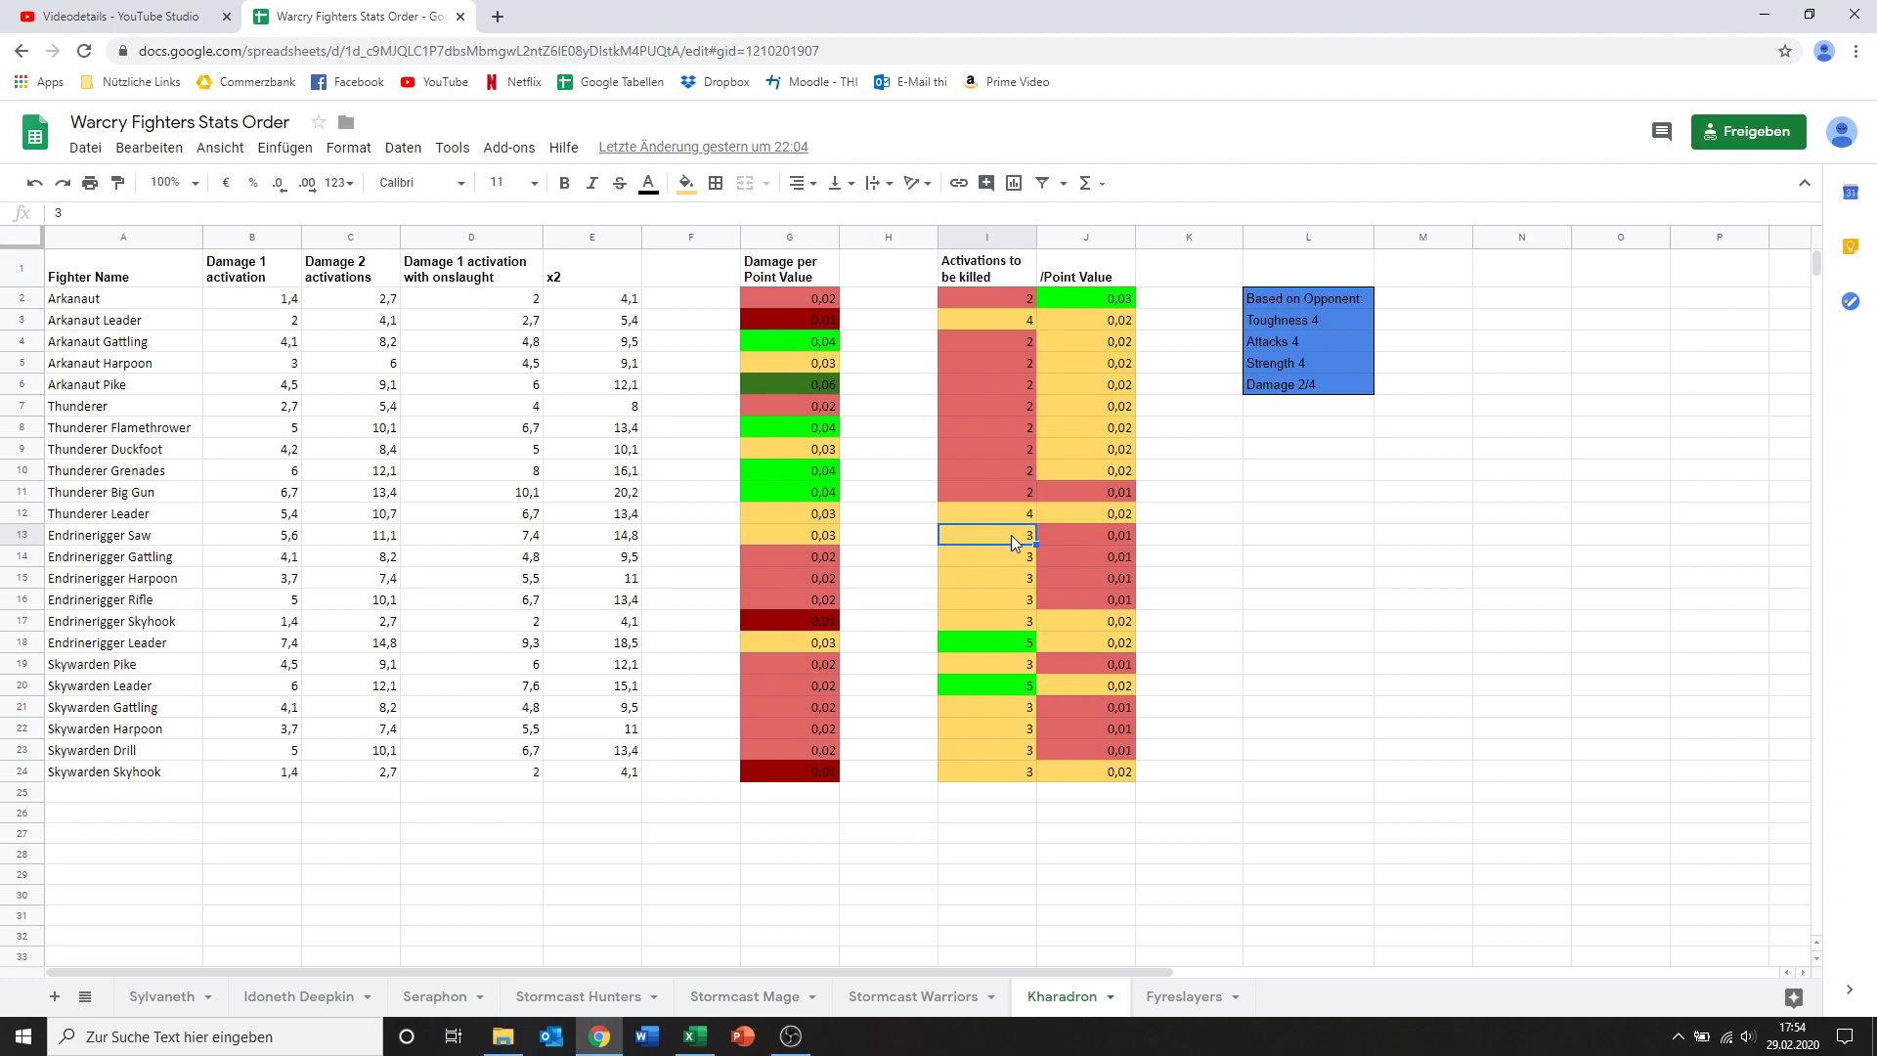
pyautogui.click(1061, 541)
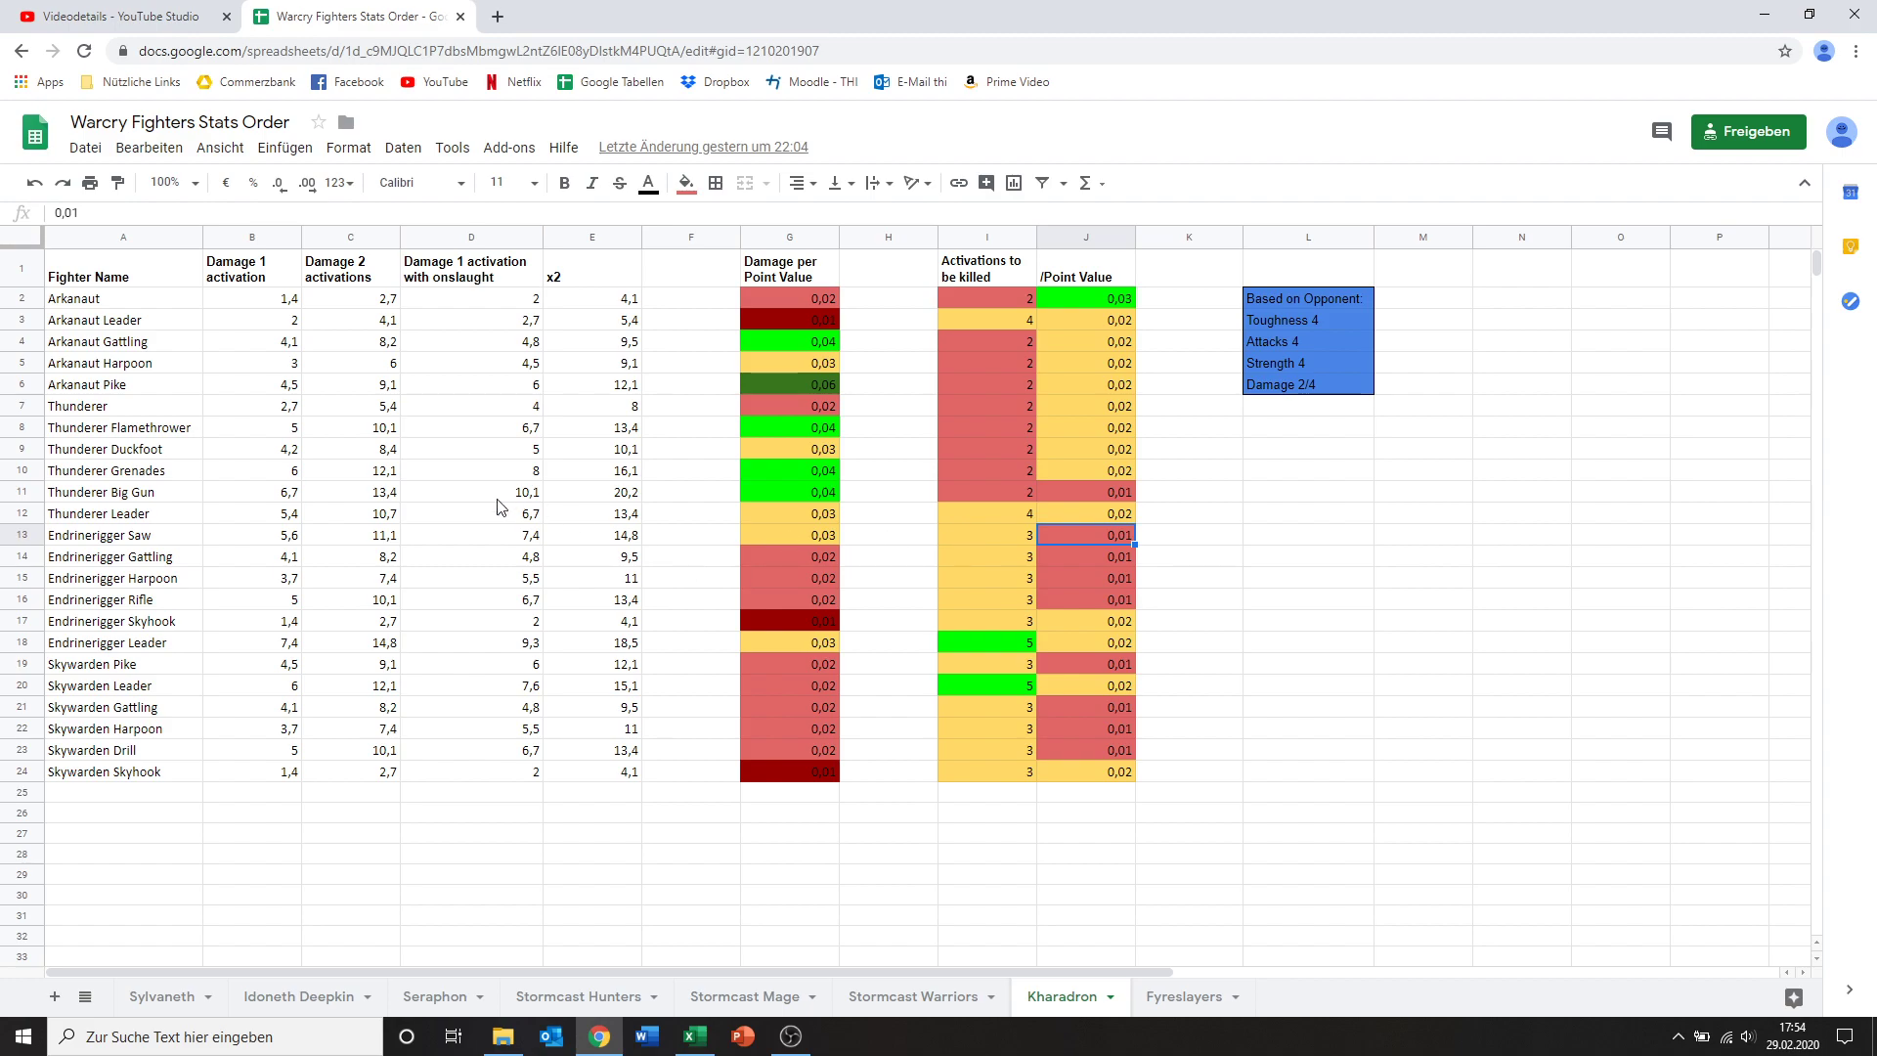
# Step: Compare the Endrinerigger Gattling's one-activation damage with the Arkanaut Gattling's, and check its damage per point value and activations to be killed
pyautogui.click(210, 564)
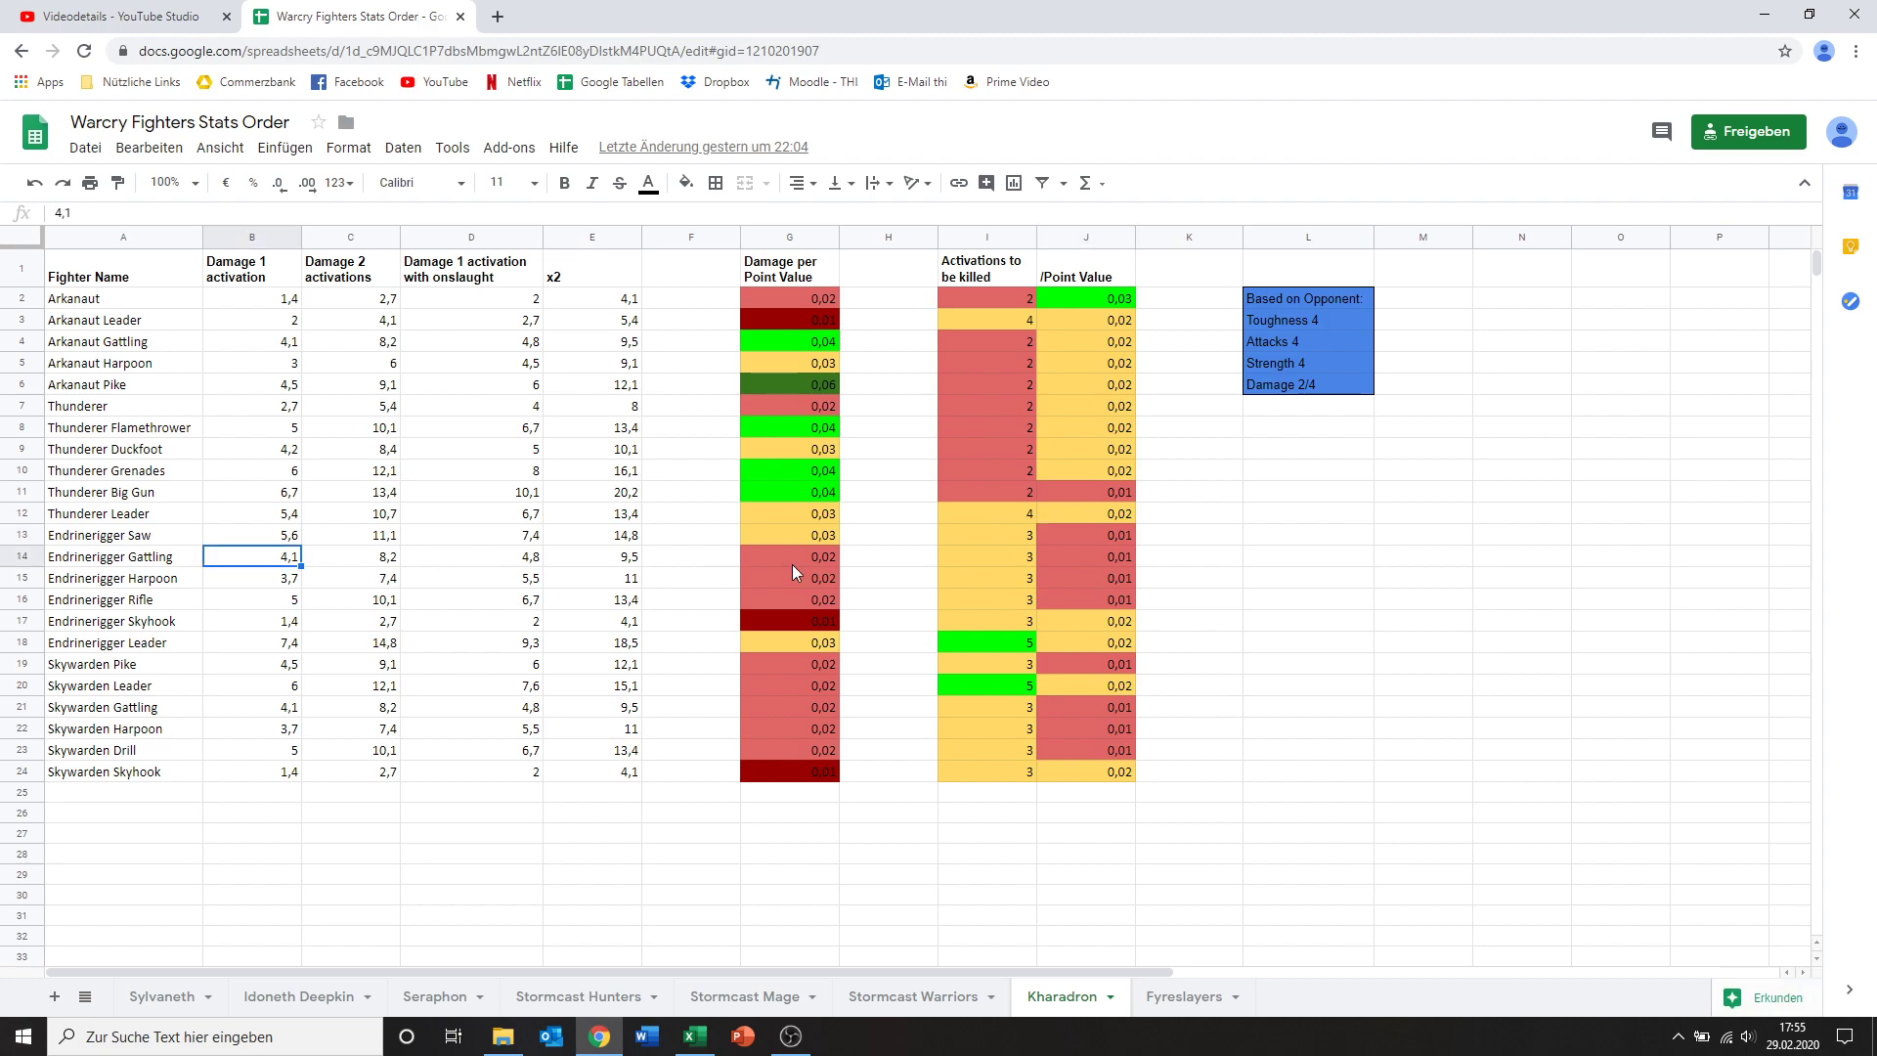
pyautogui.click(235, 350)
pyautogui.click(264, 565)
pyautogui.click(805, 554)
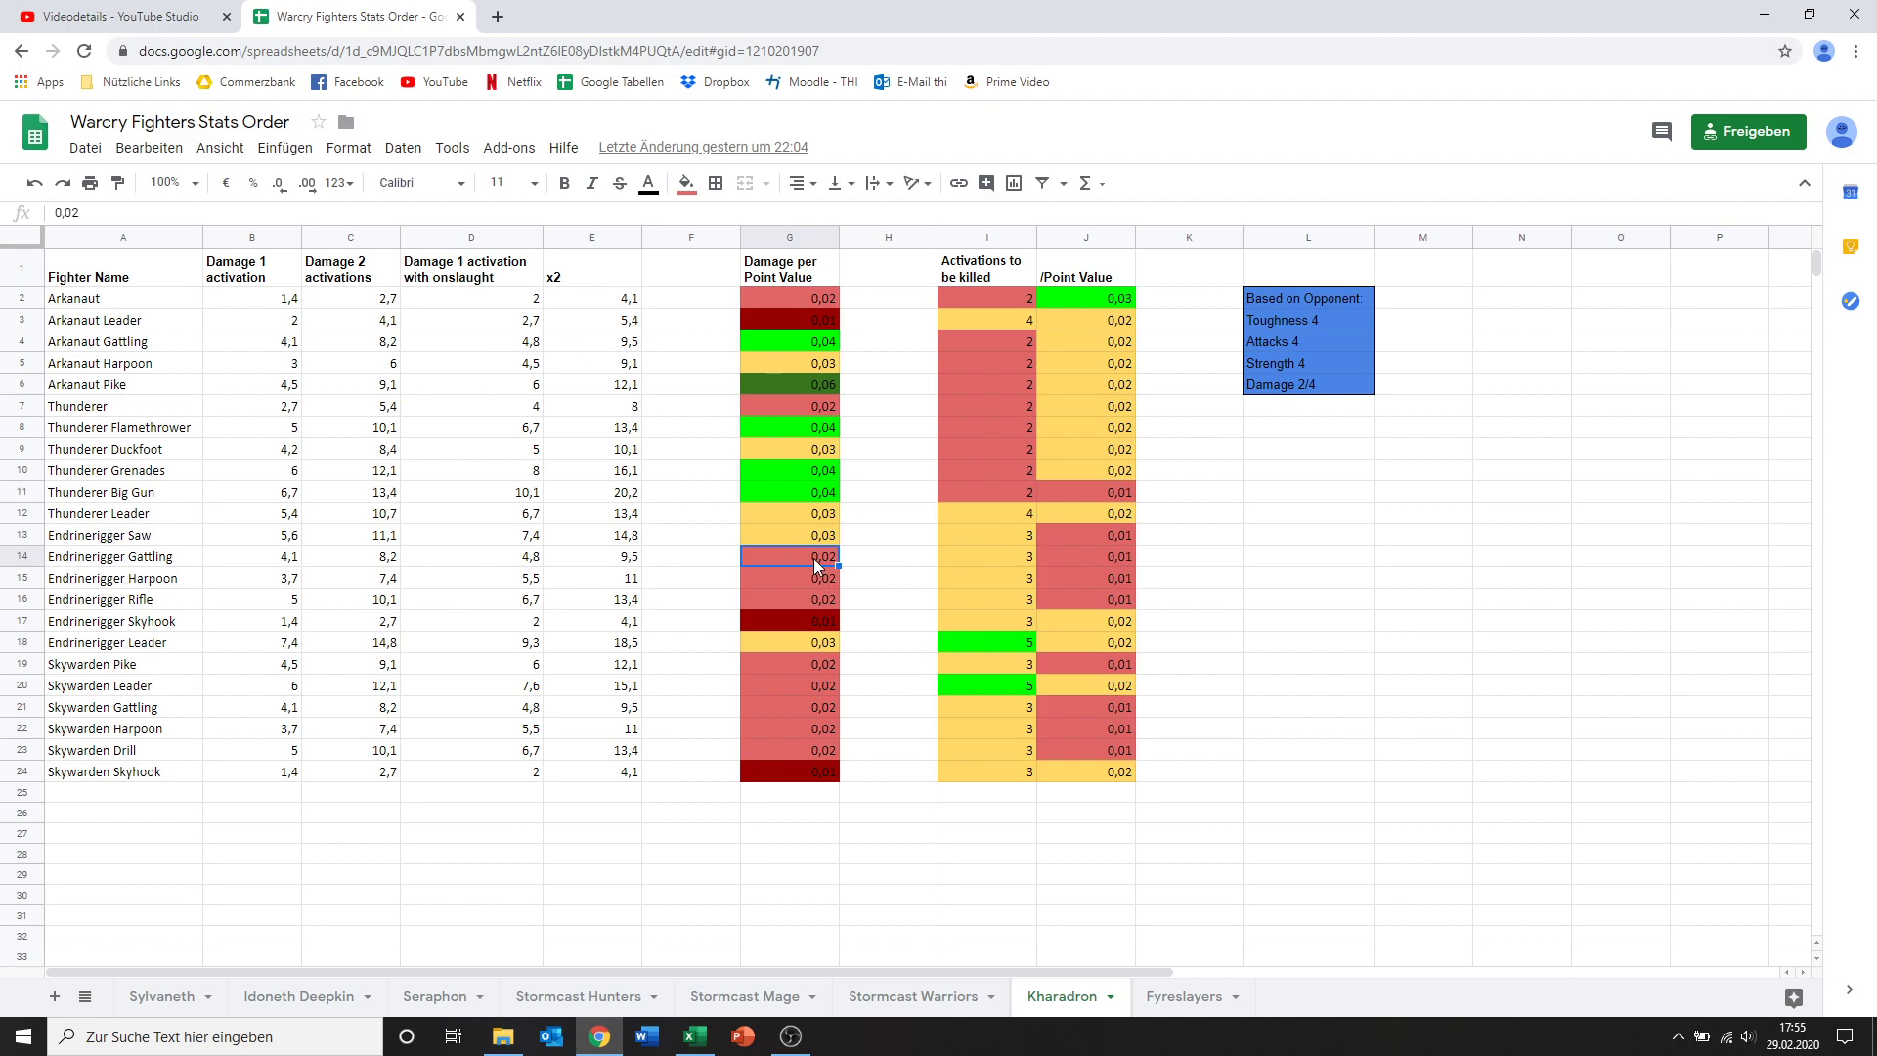
pyautogui.click(1024, 559)
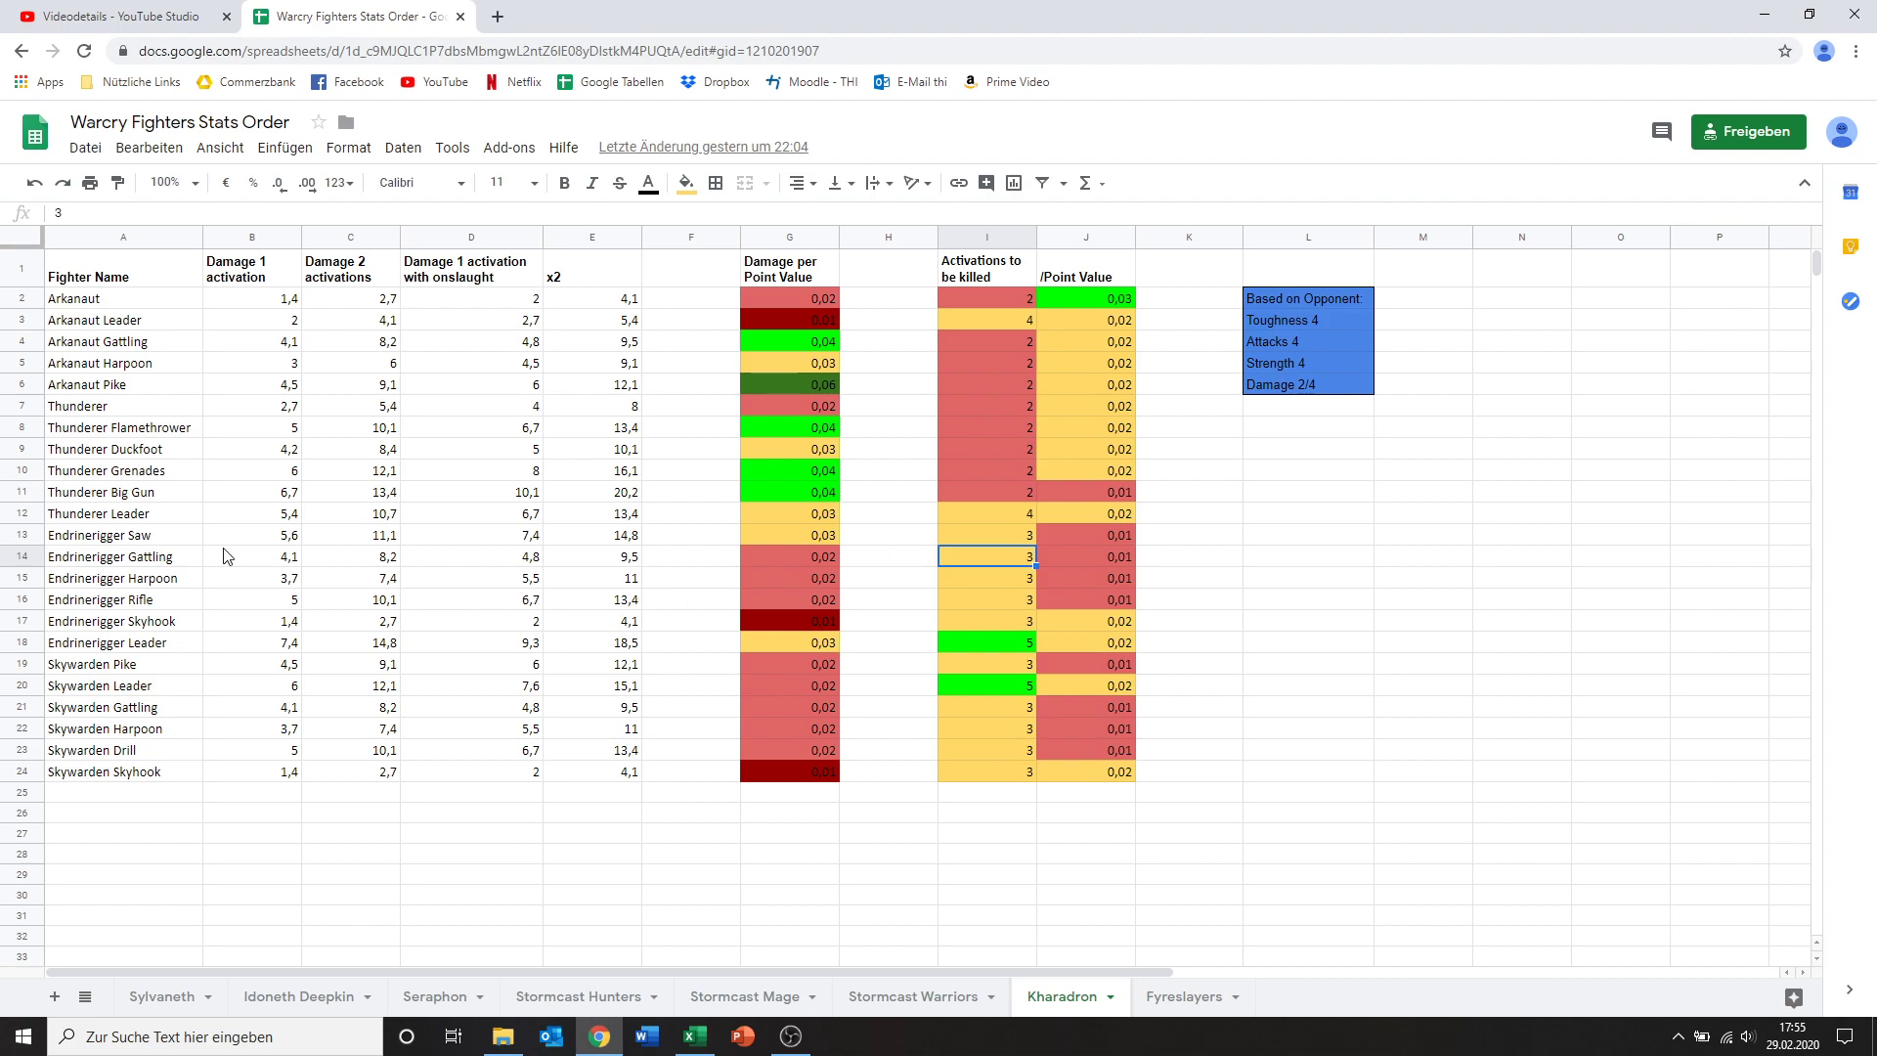
pyautogui.click(276, 560)
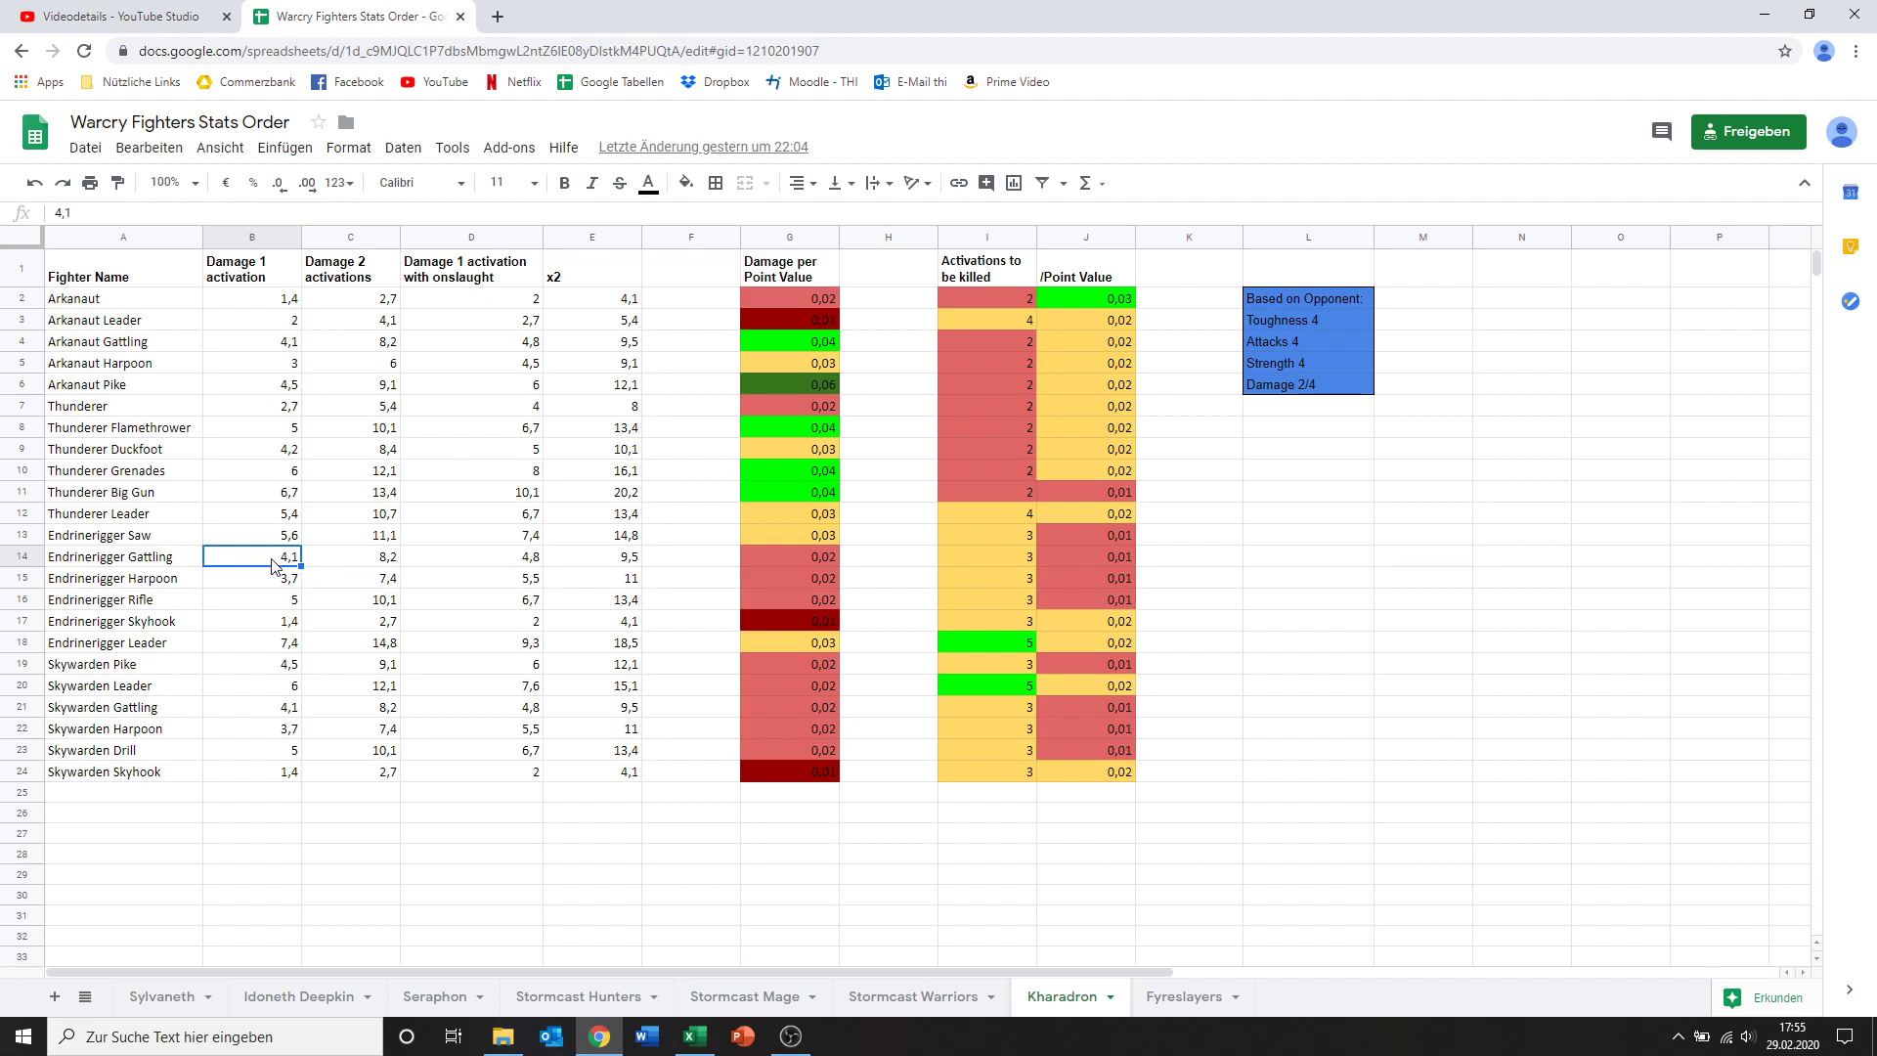
# Step: Check damage for one activation and damage per point value for the Endrinerigger Harpoon and the Endrinerigger Rifle
pyautogui.click(259, 586)
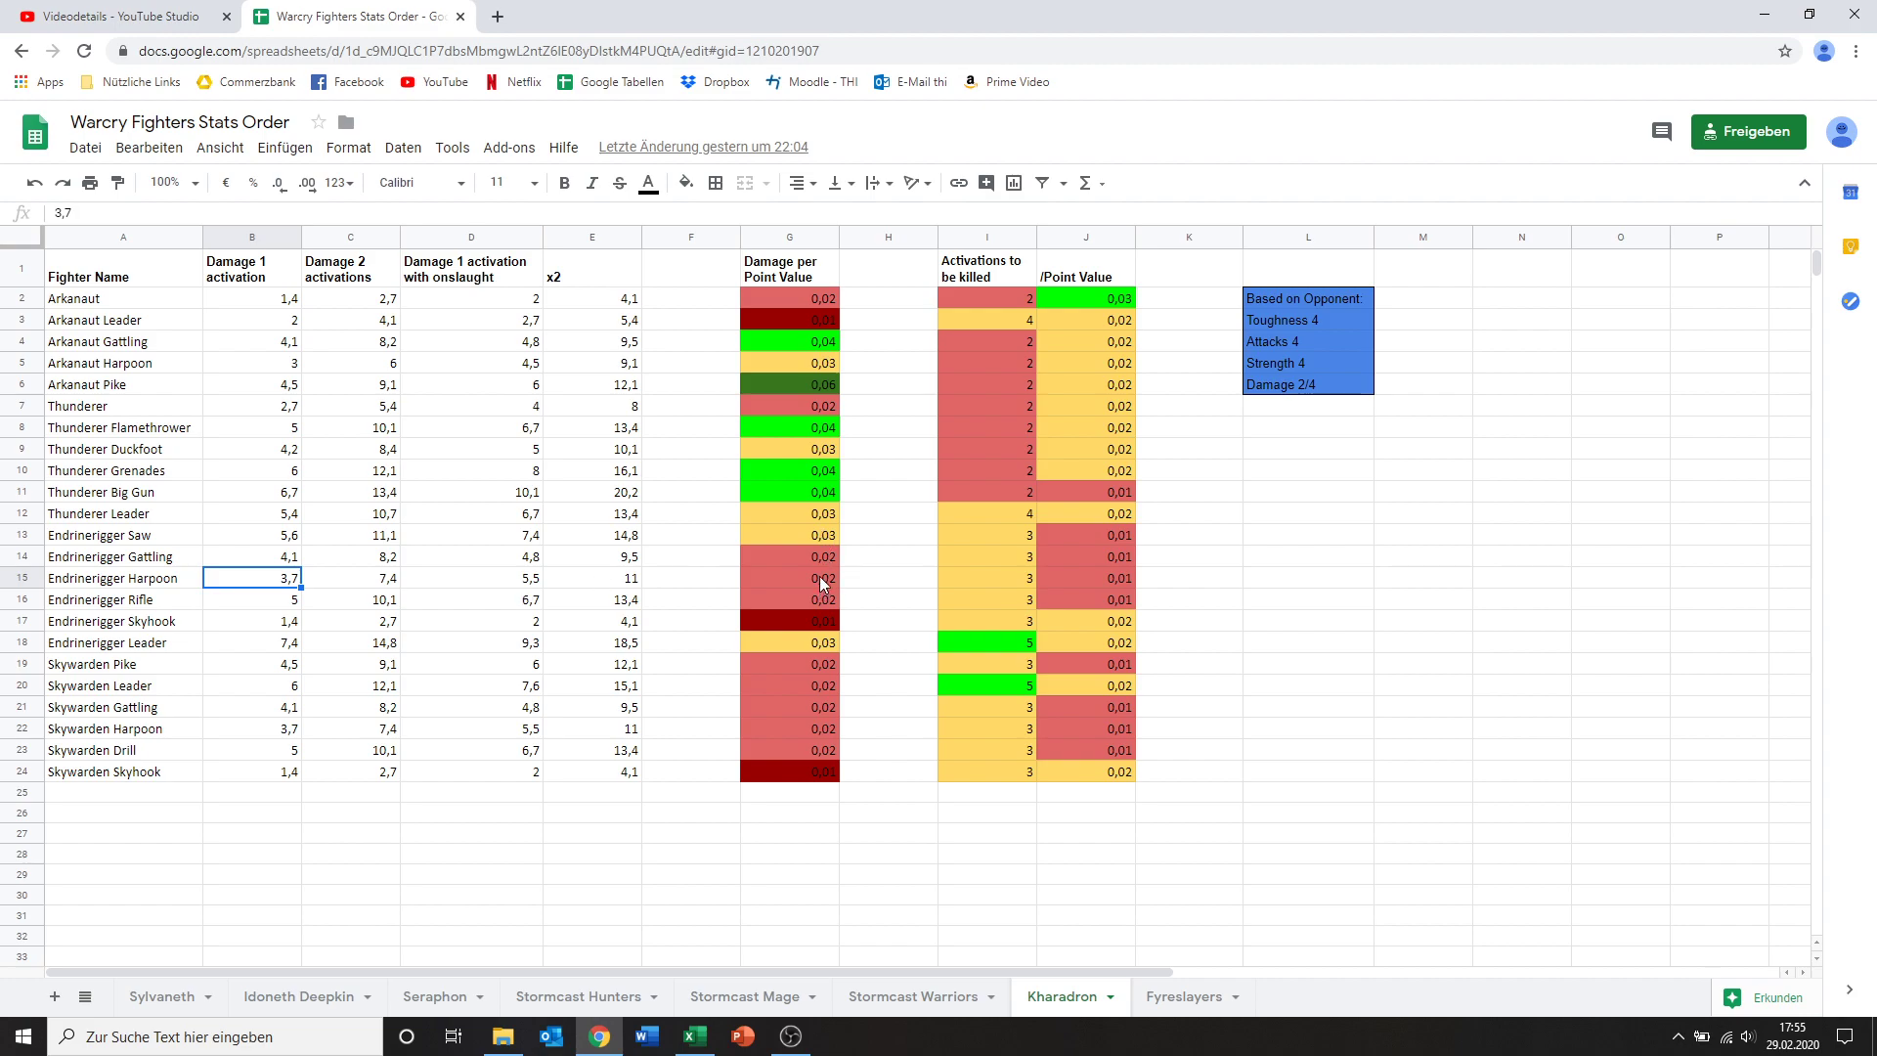
pyautogui.click(766, 578)
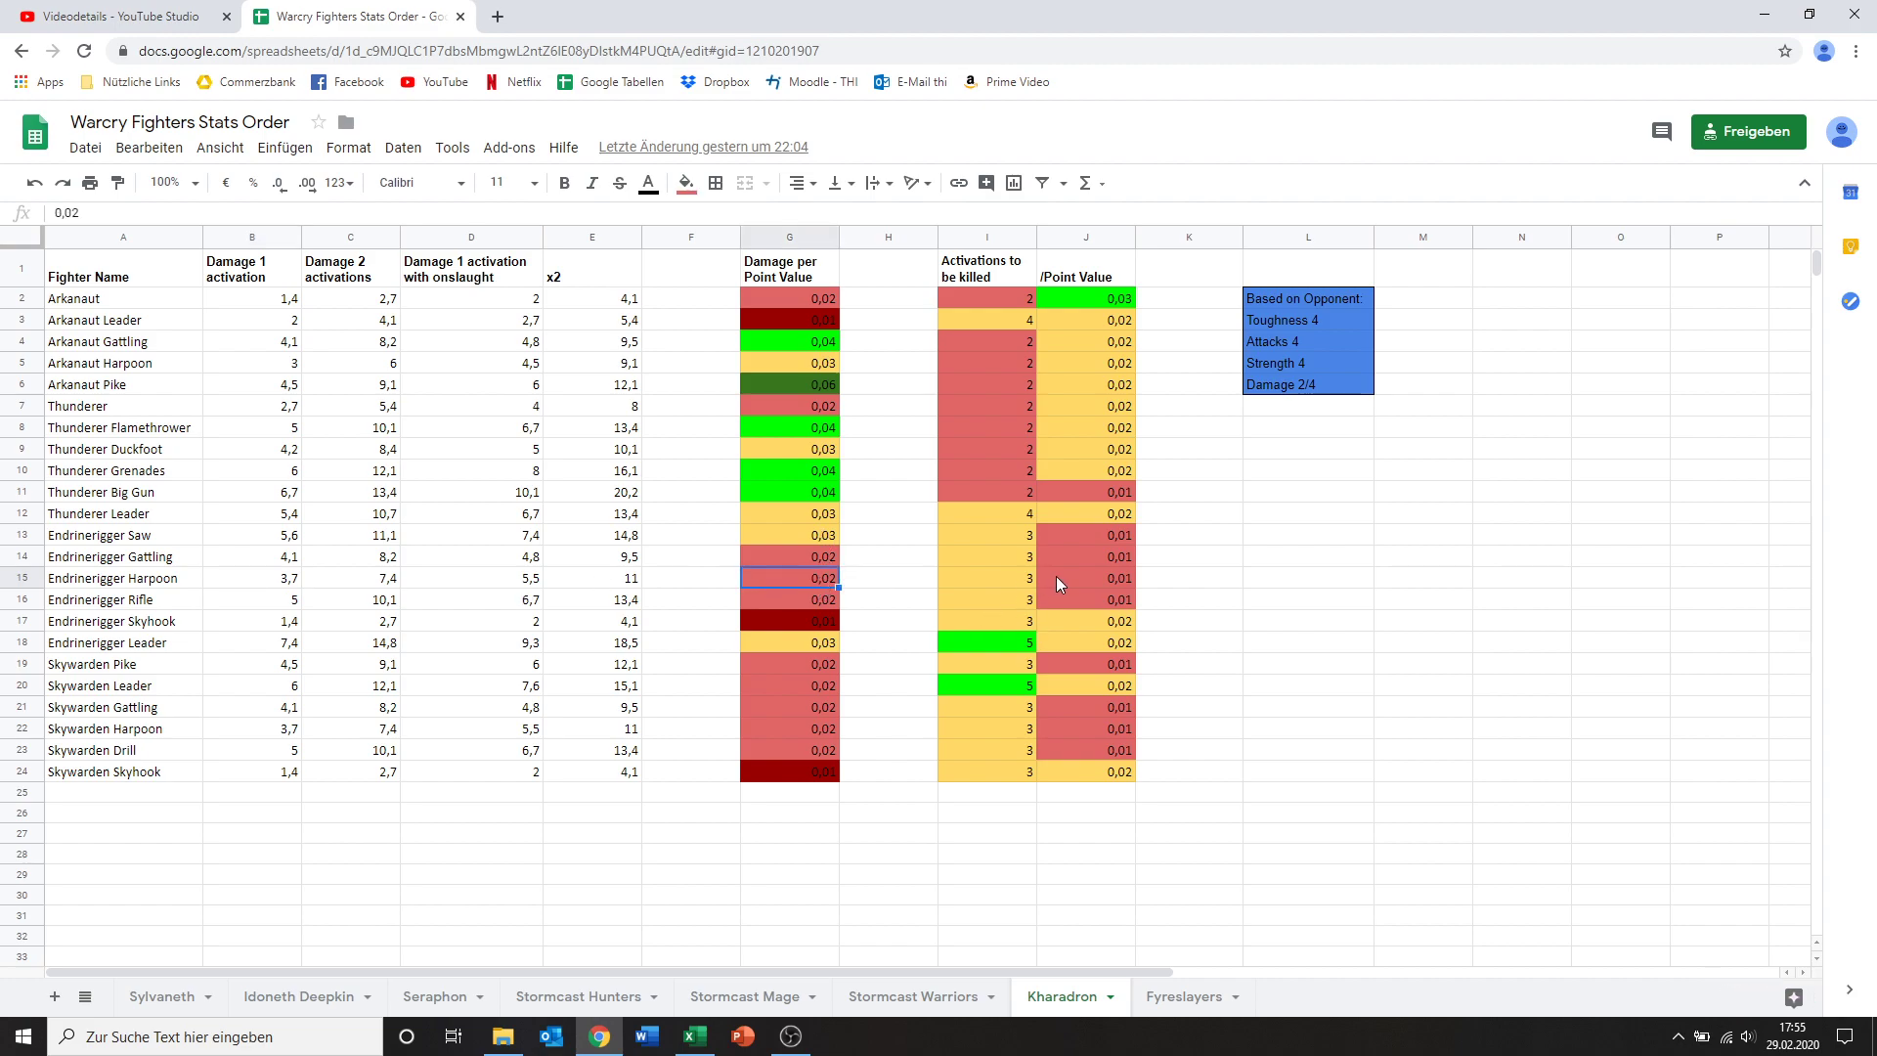
pyautogui.click(253, 599)
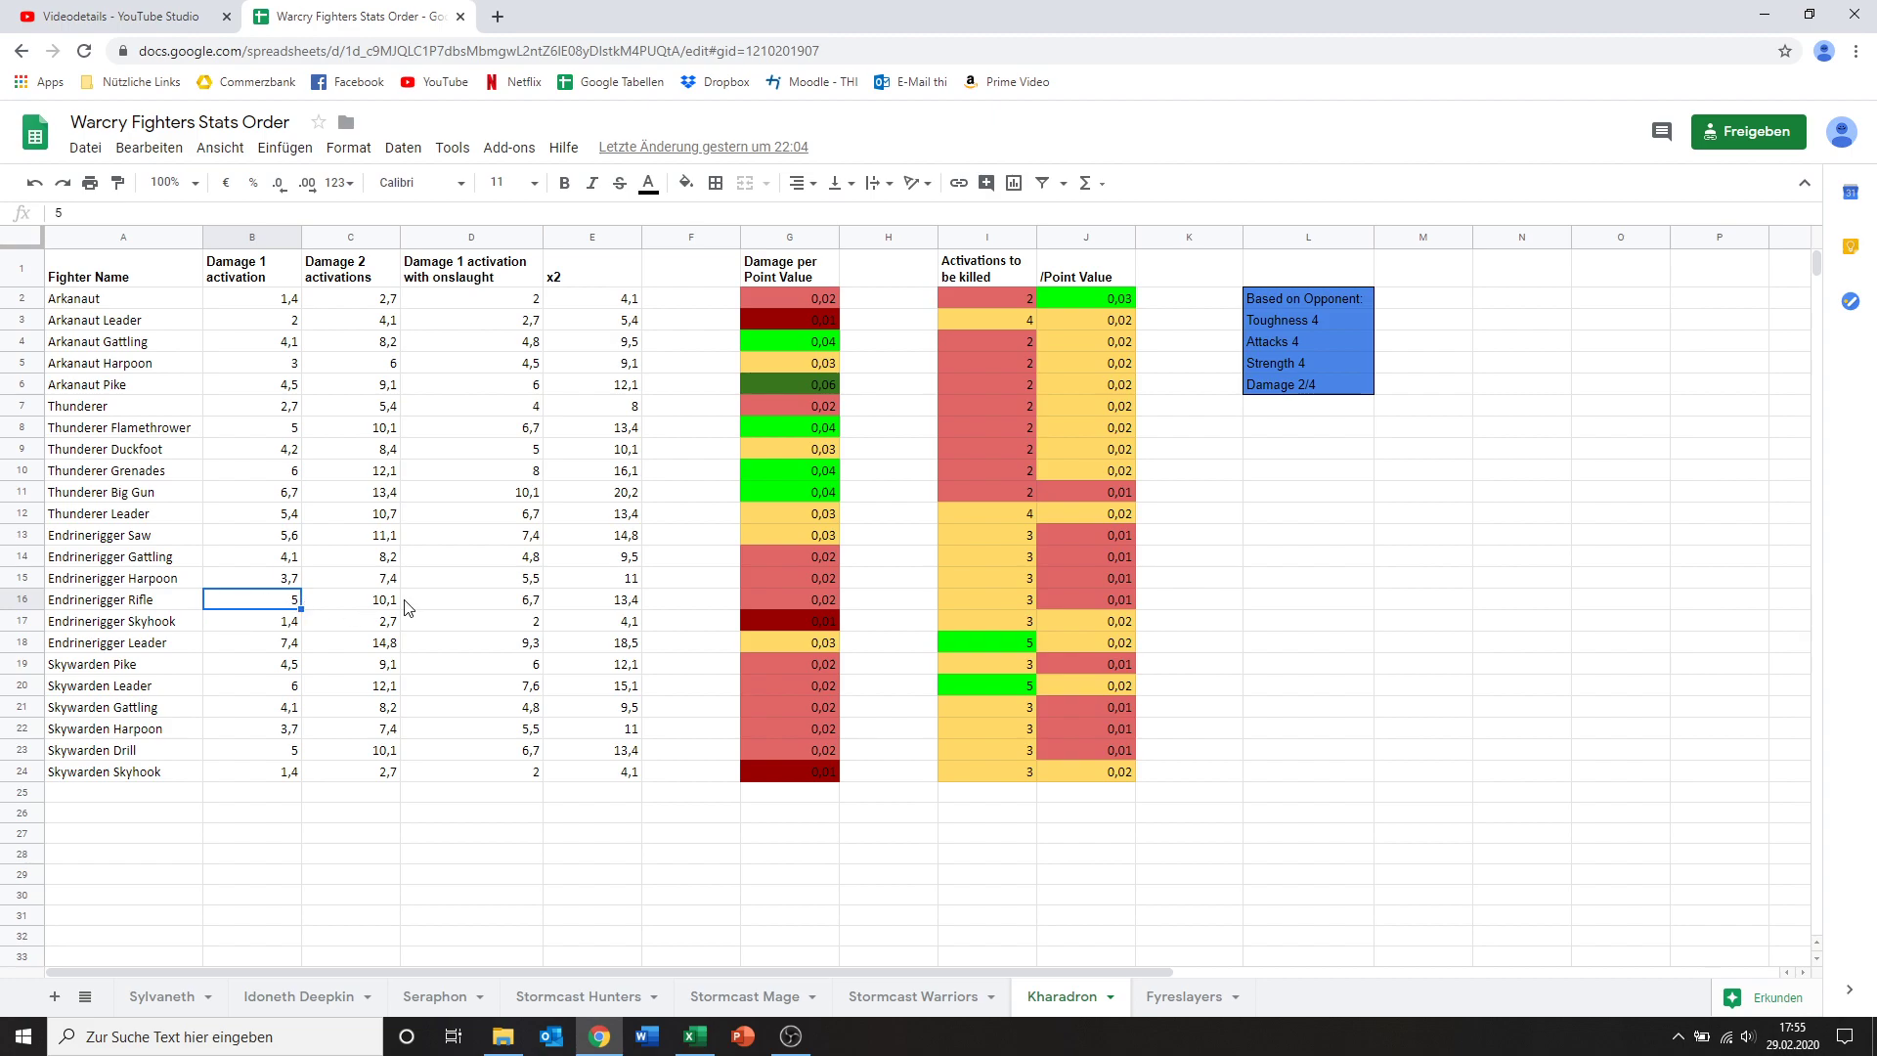
pyautogui.click(831, 601)
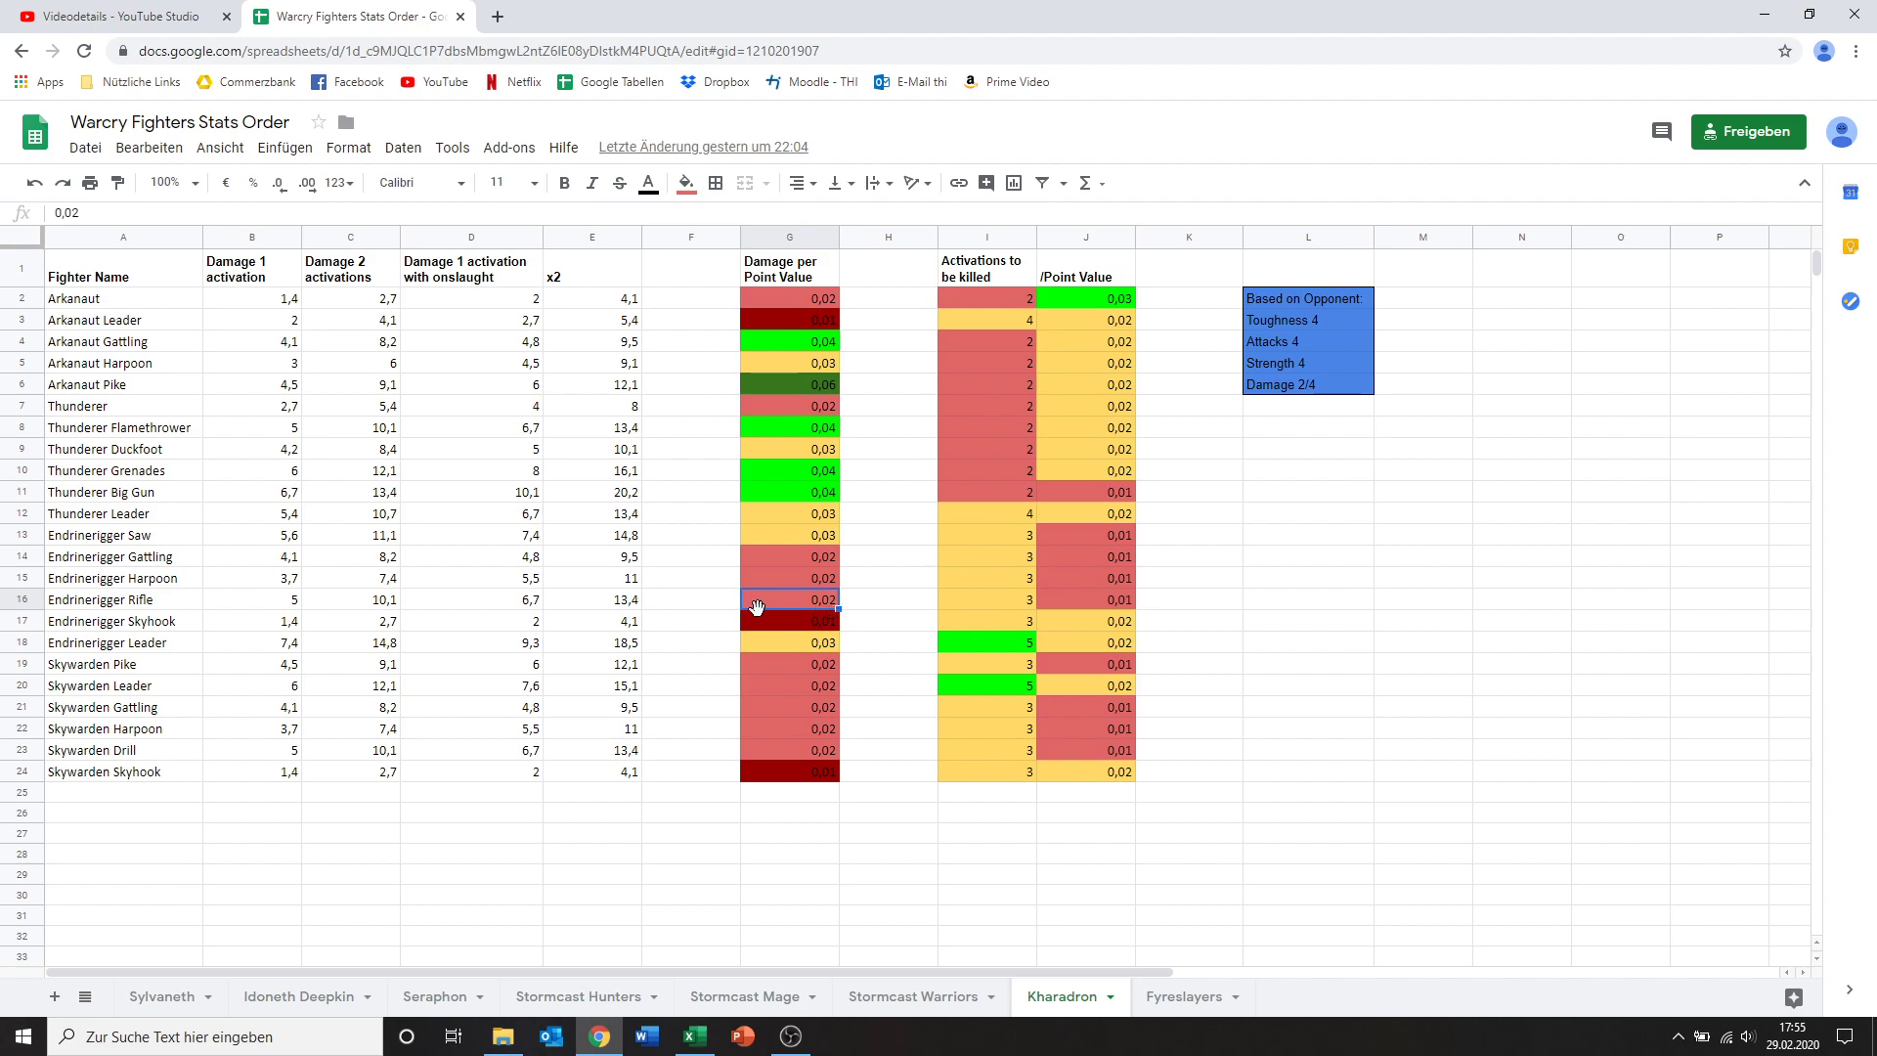
# Step: Review the Endrinerigger Skyhook's damage for one activation, damage per point value and survivability figures
pyautogui.click(279, 630)
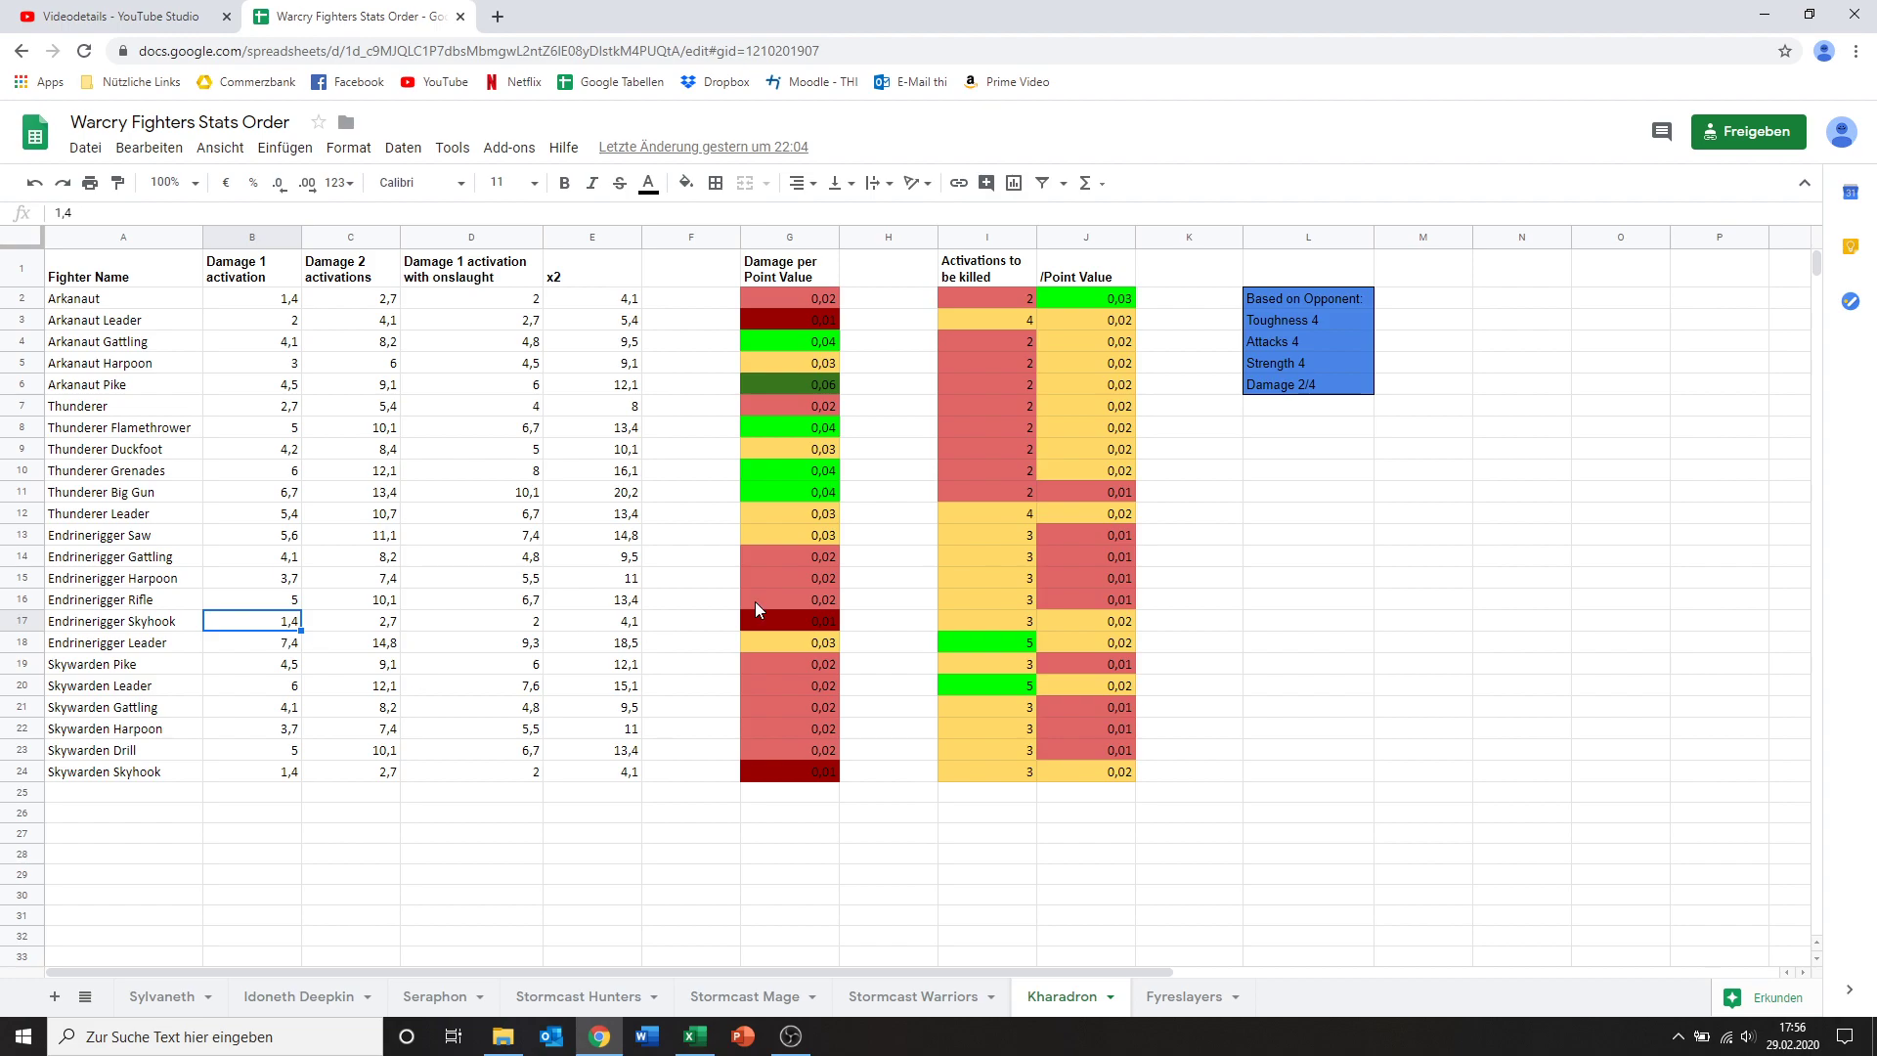
pyautogui.moveTo(785, 613); pyautogui.dragTo(1096, 626)
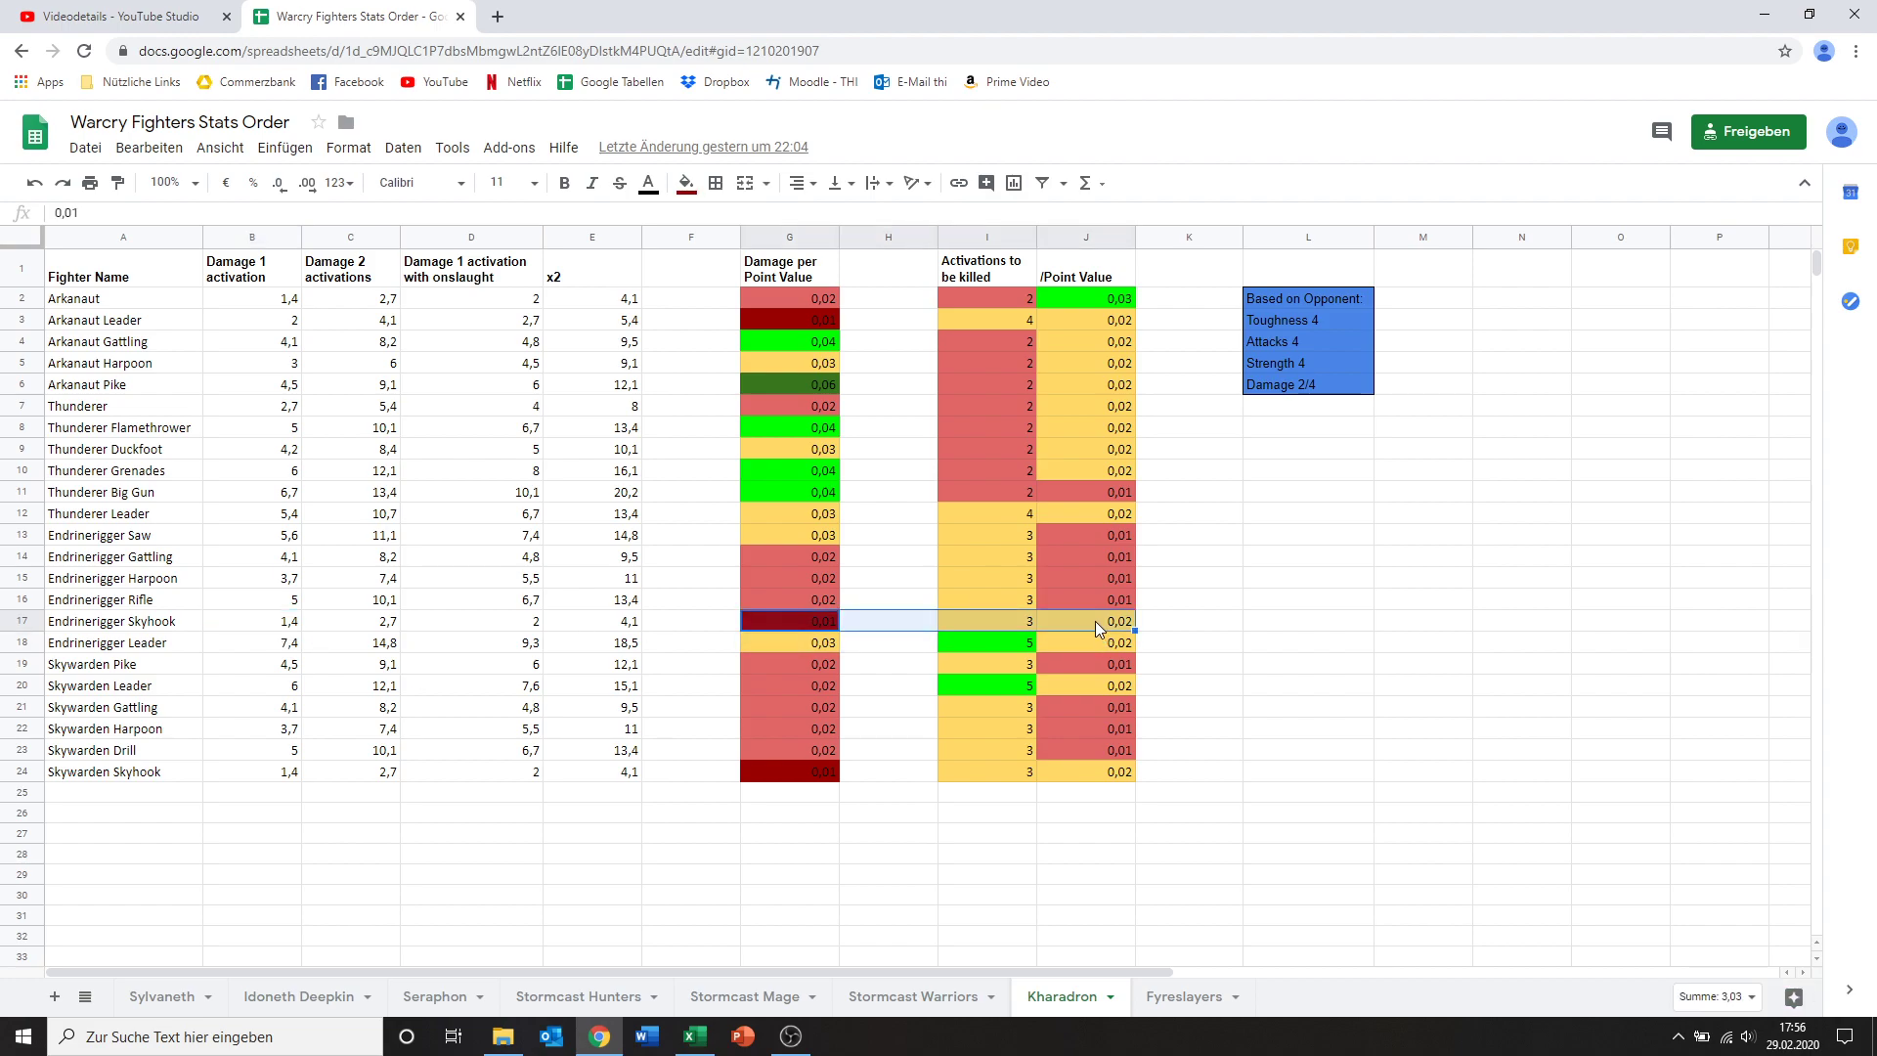
pyautogui.click(763, 628)
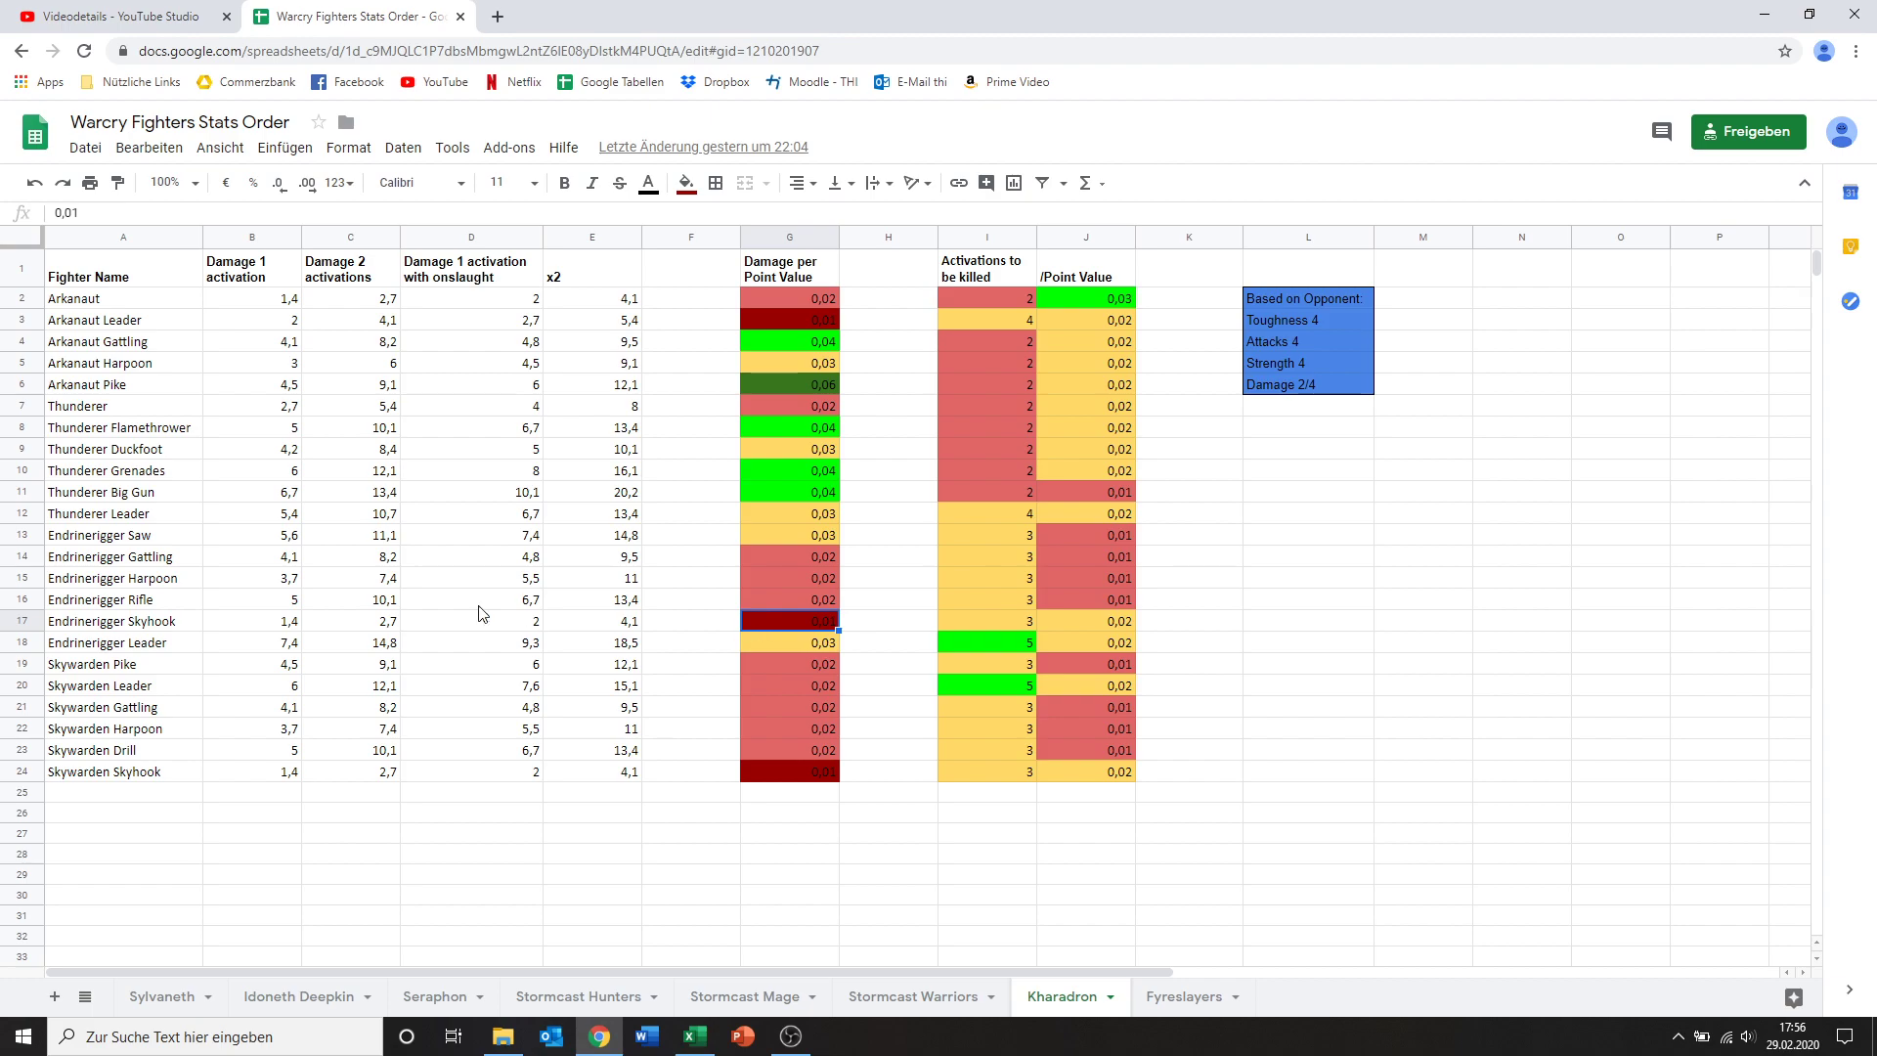
pyautogui.click(179, 631)
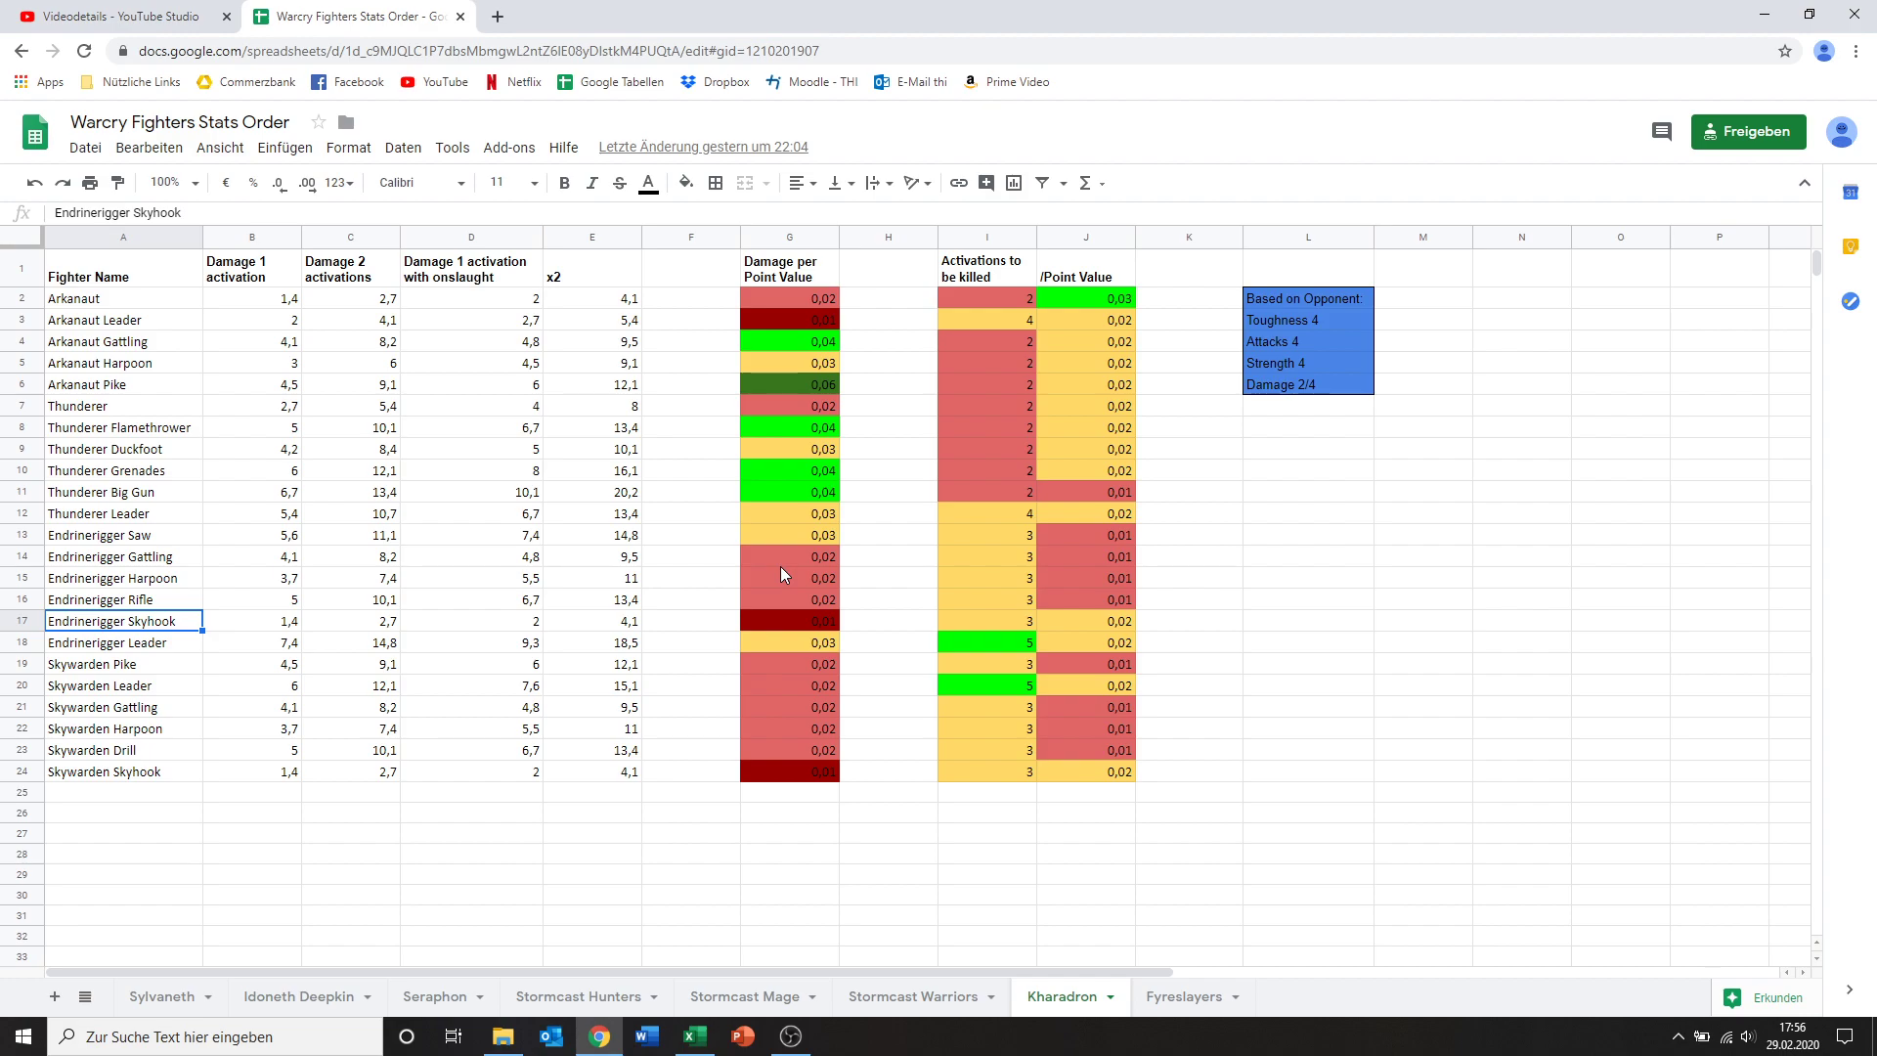
pyautogui.click(752, 624)
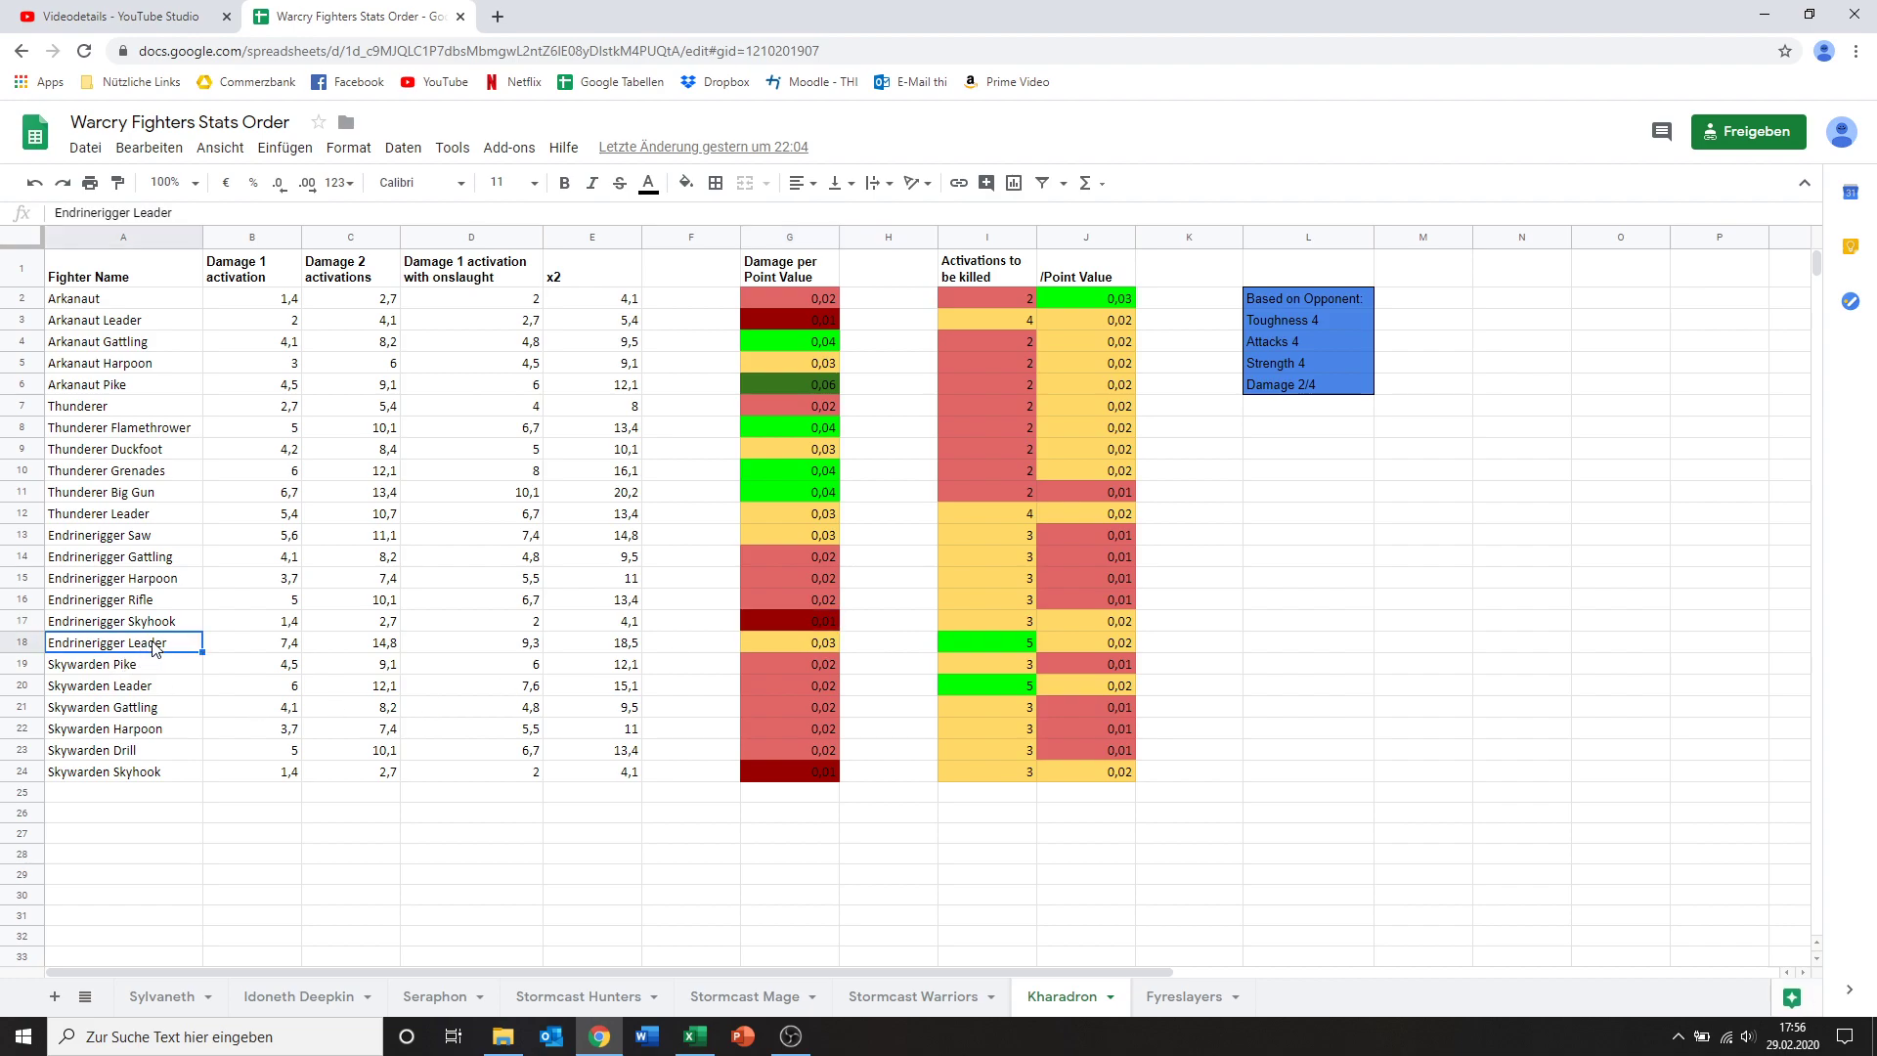
# Step: Review the Endrinerigger Leader's damage for one activation, damage per point value and activations to be killed, including the per-point figure
pyautogui.click(281, 649)
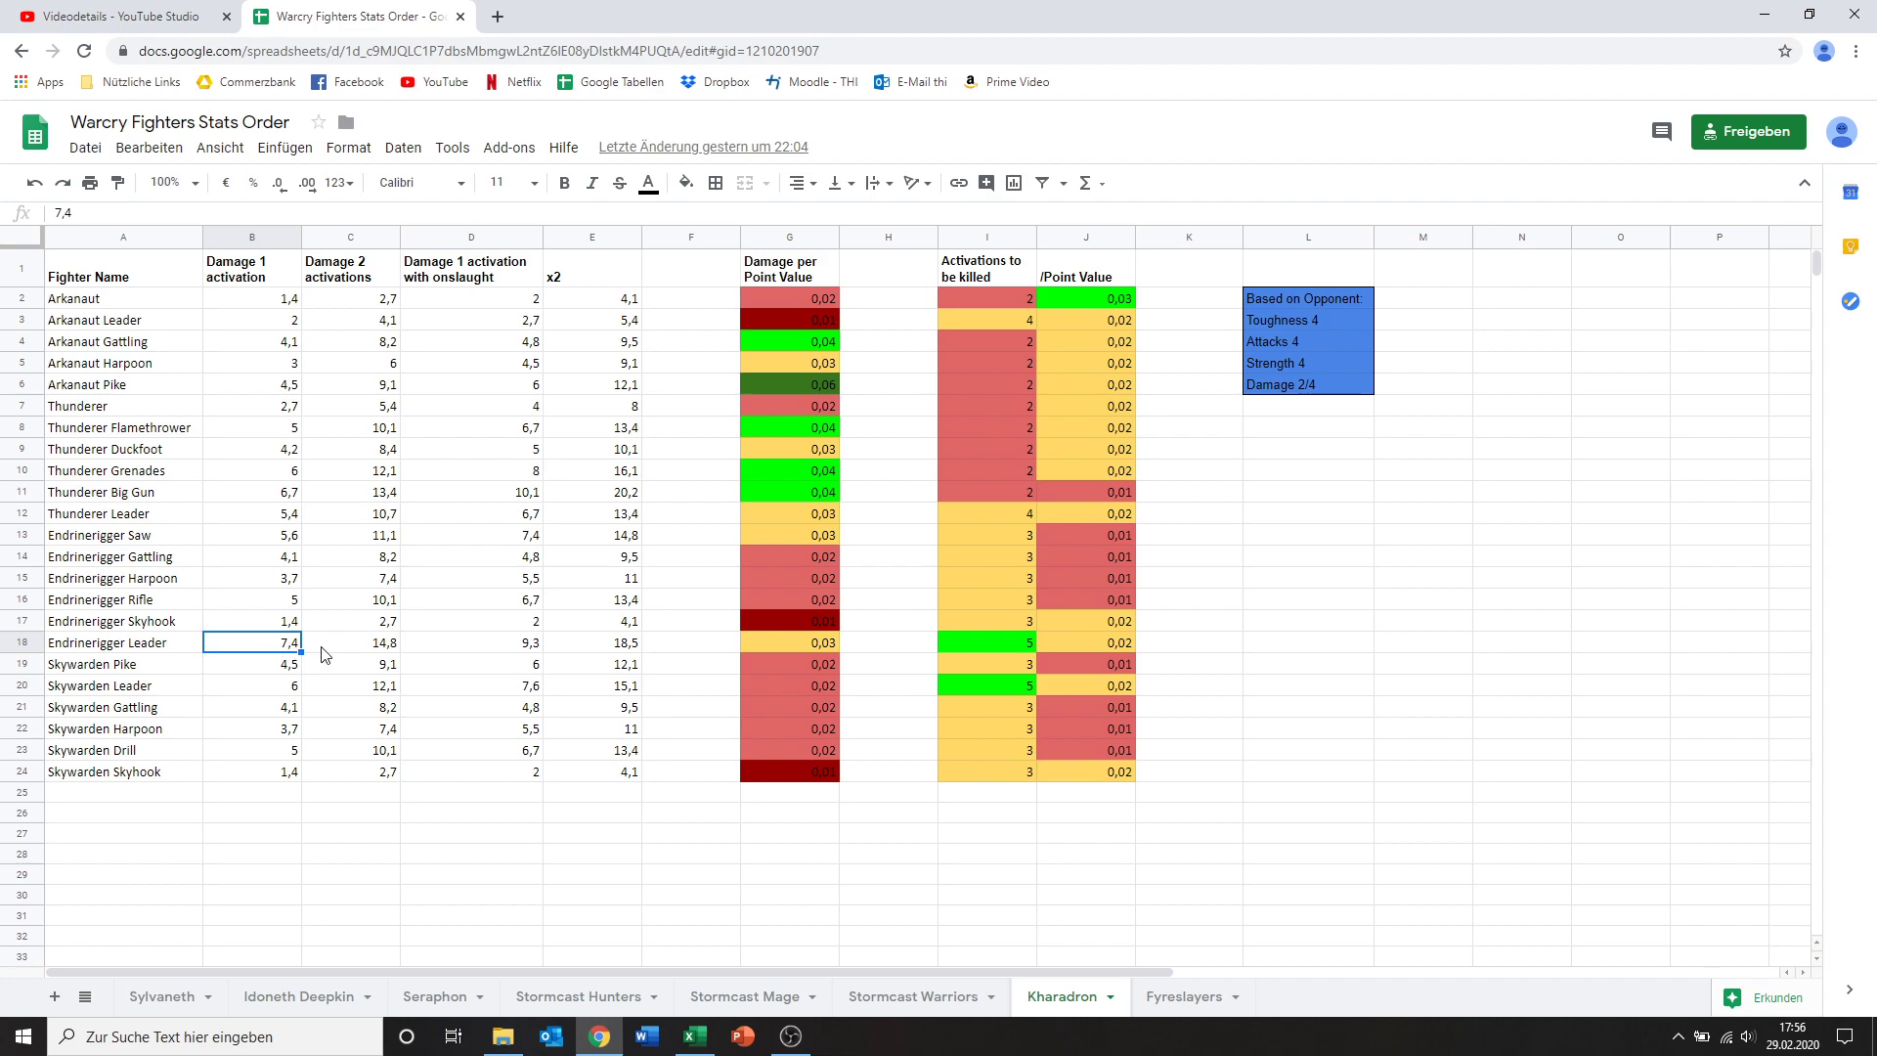
pyautogui.click(826, 647)
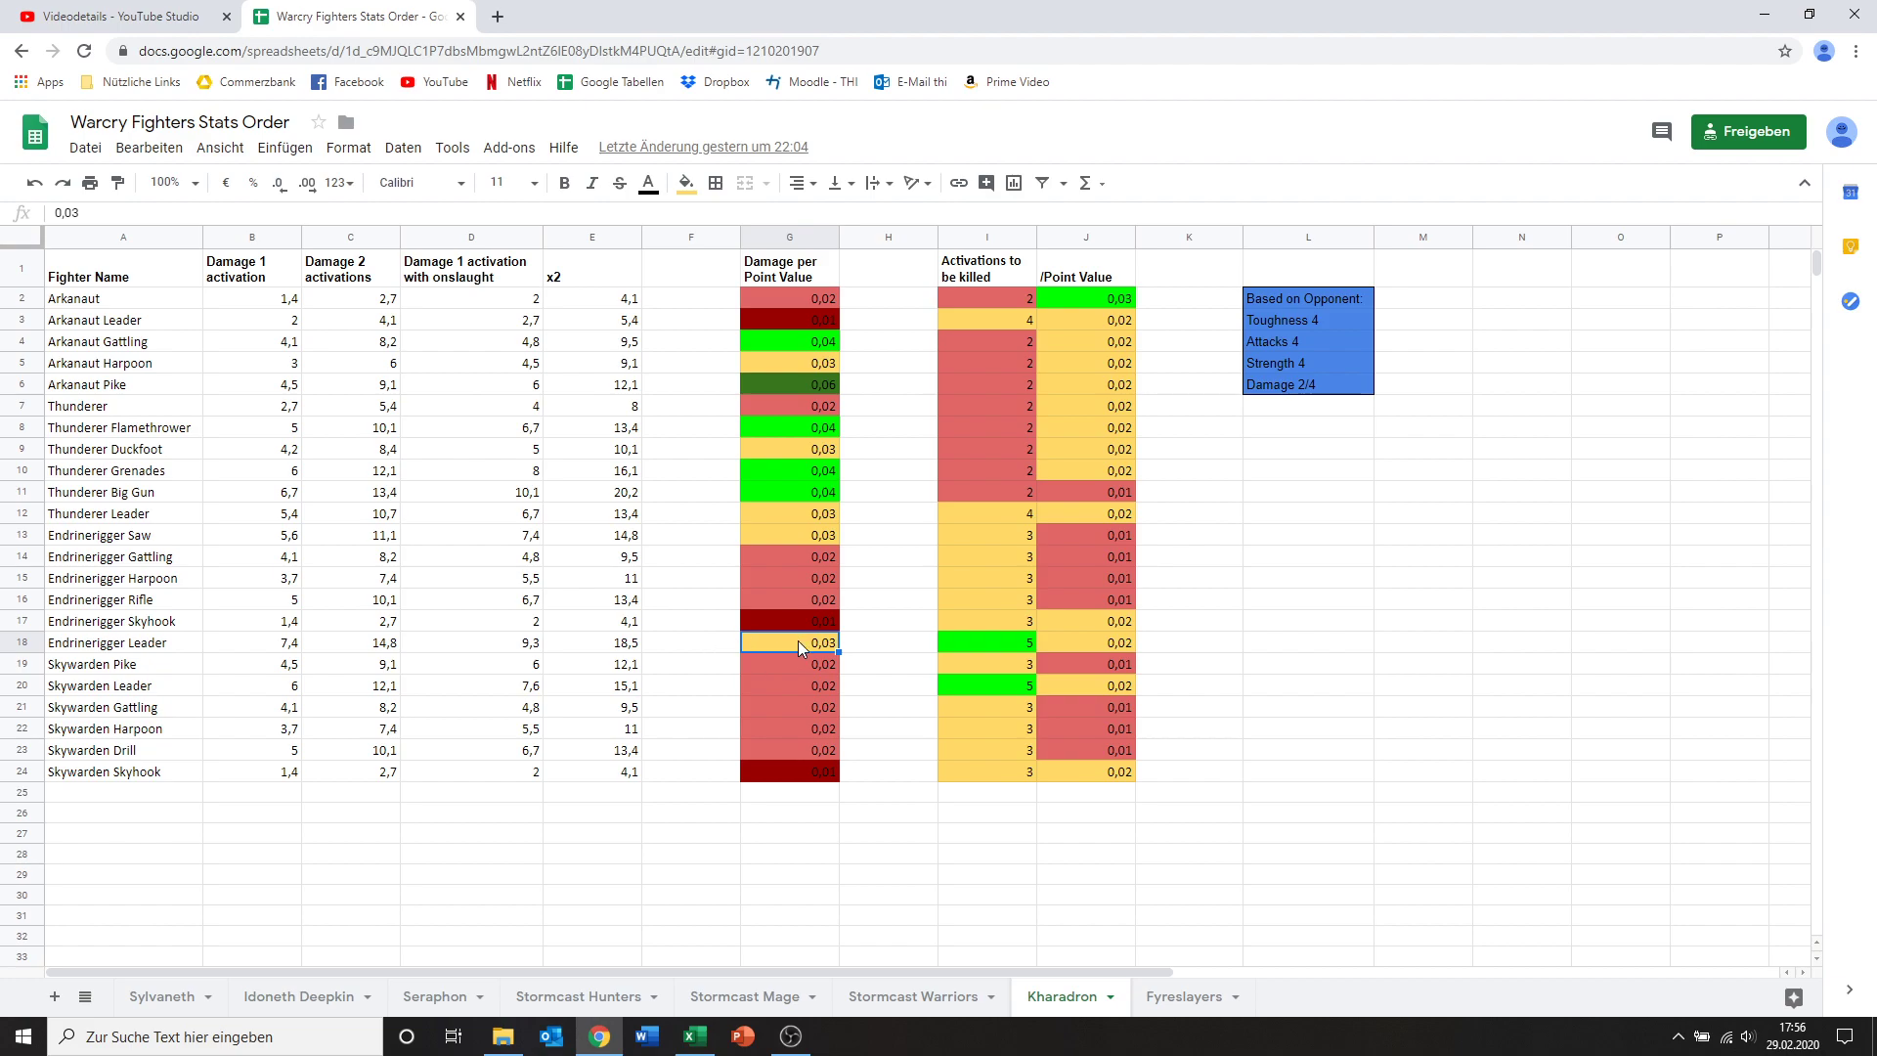
pyautogui.click(968, 644)
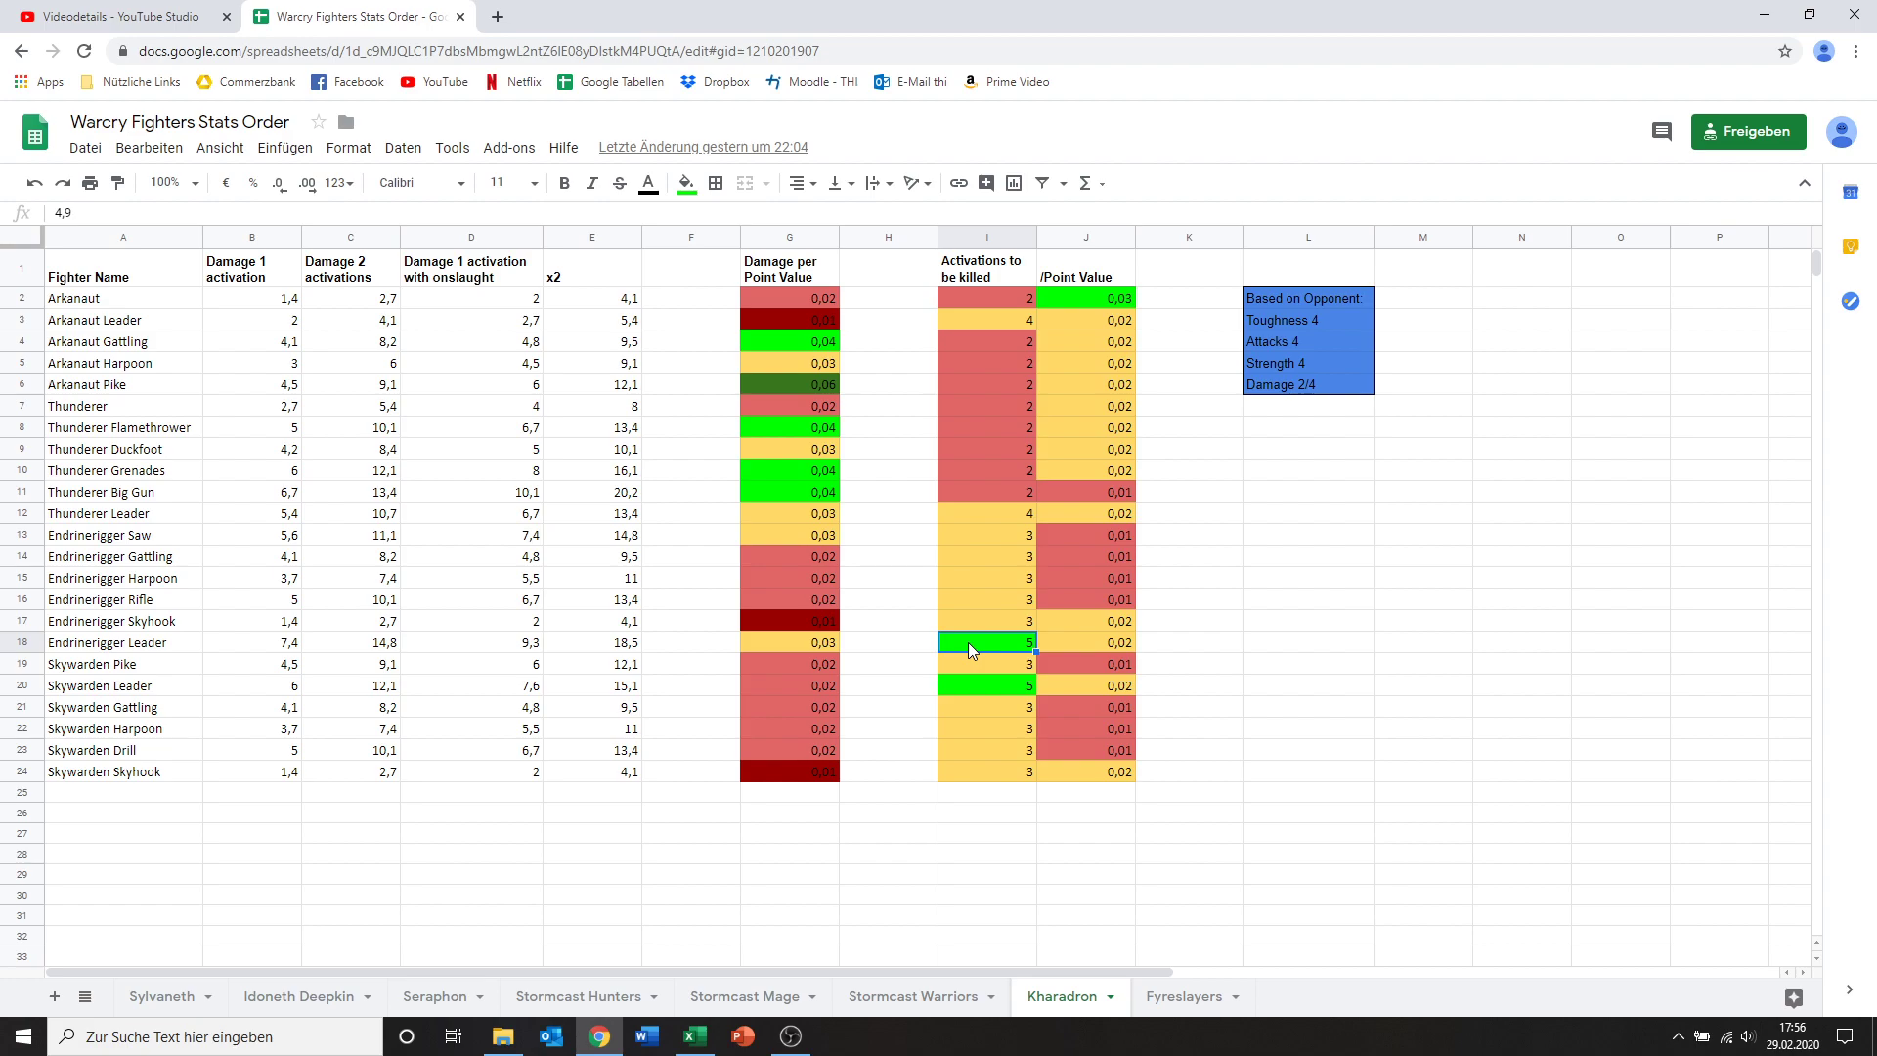
pyautogui.click(1075, 647)
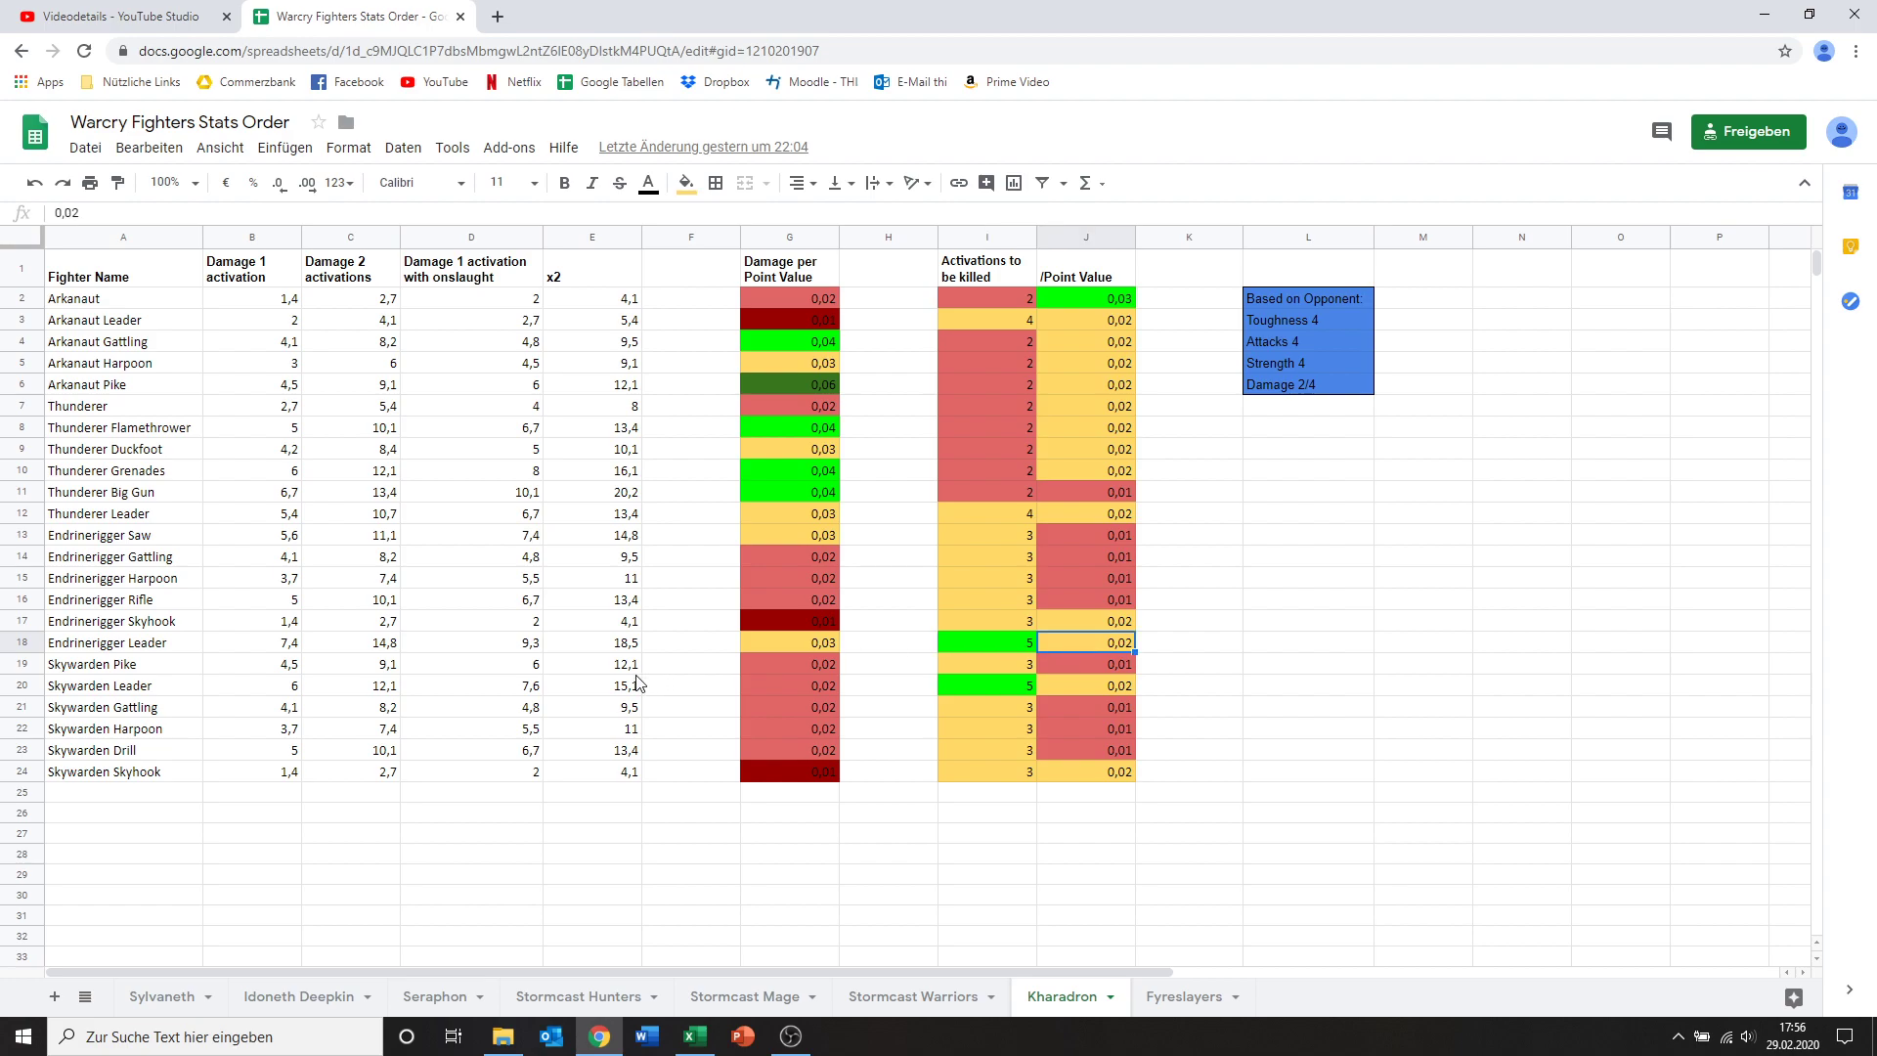
pyautogui.click(86, 651)
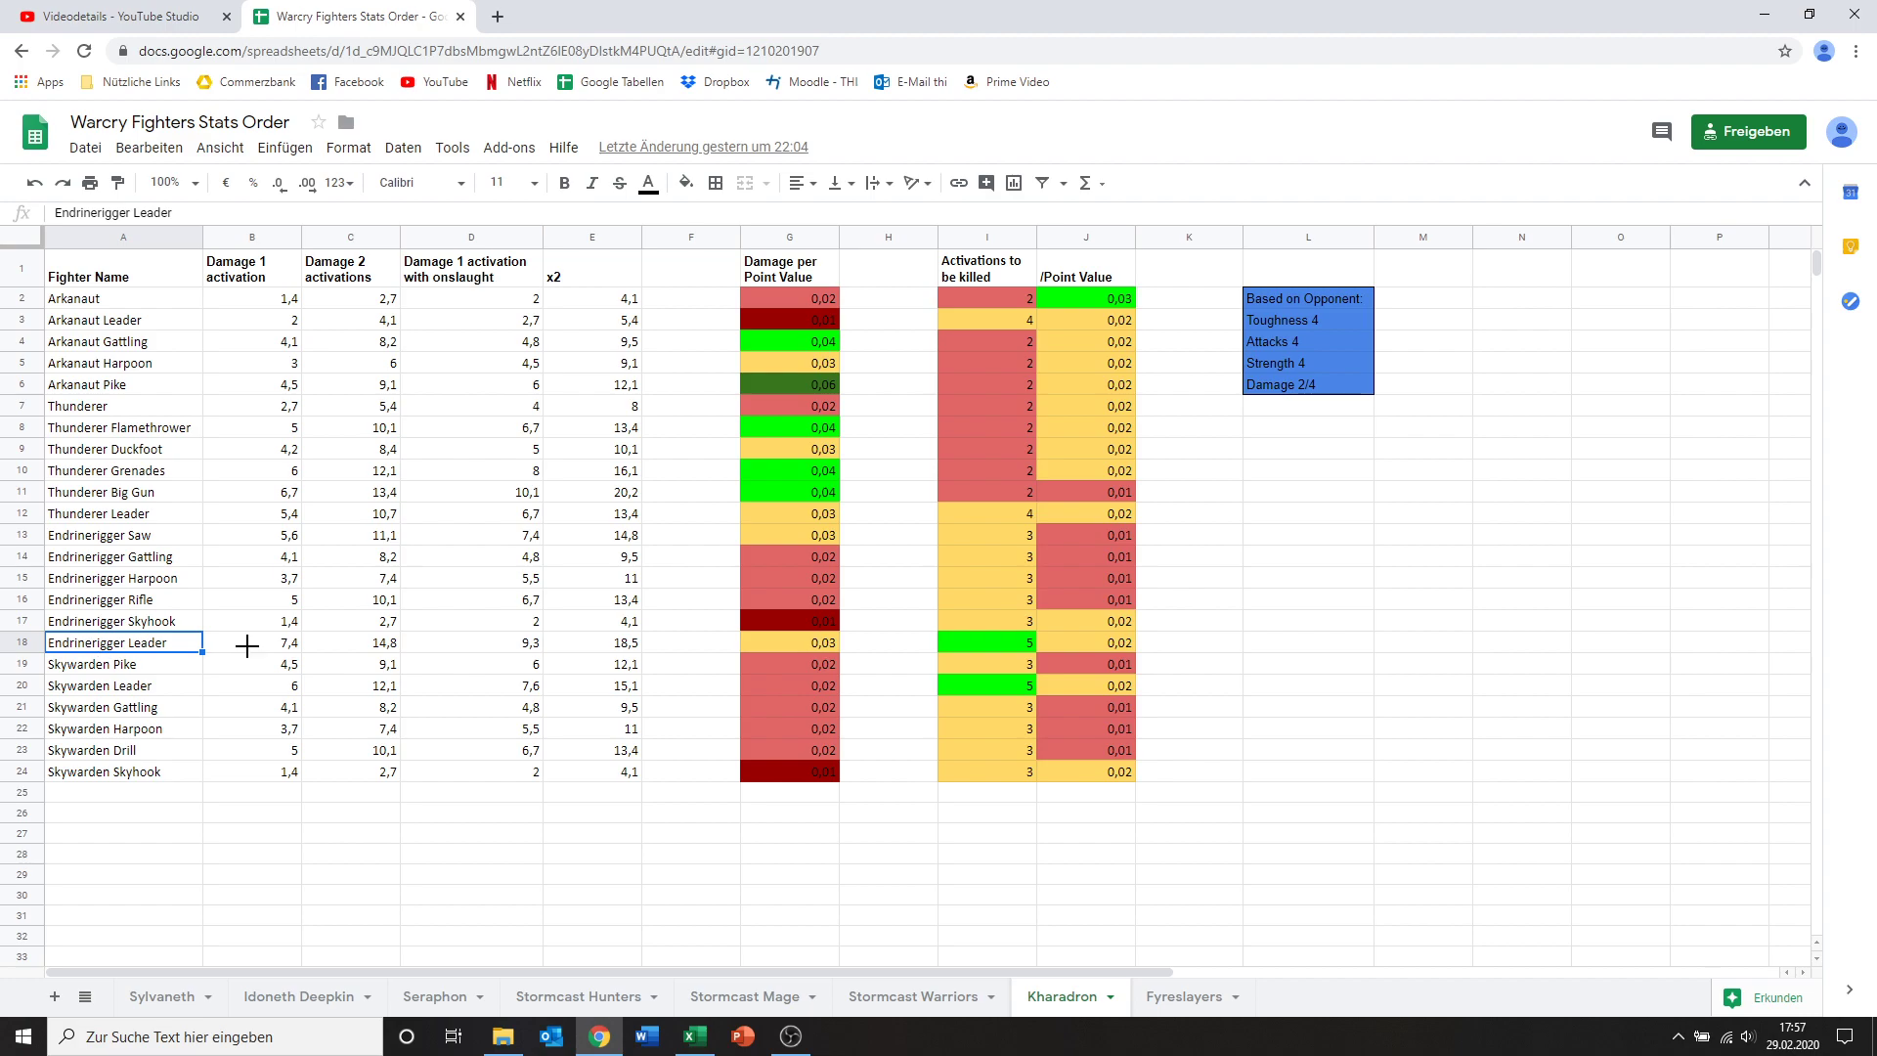
# Step: Compare the Skywarden Gattling's statistics row, including one-activation damage, with the Endrinerigger Gattling's row
pyautogui.click(154, 668)
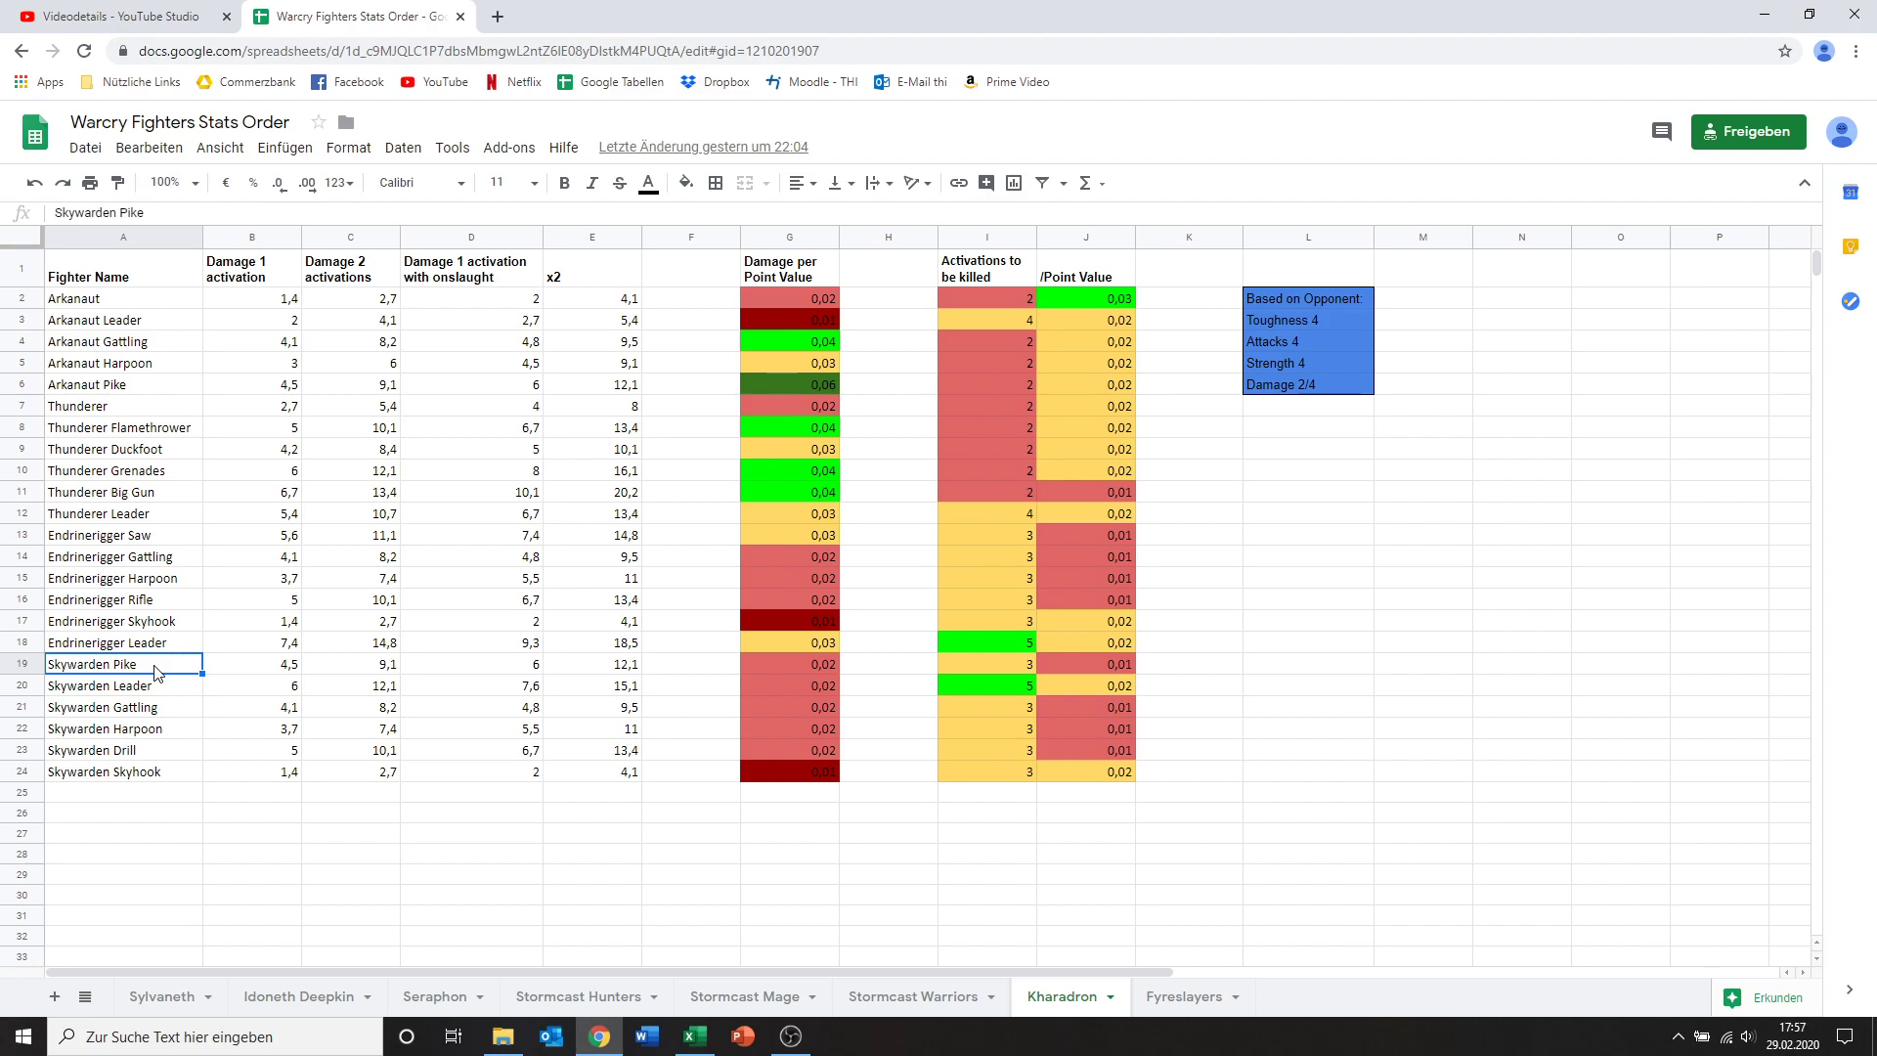
pyautogui.click(142, 712)
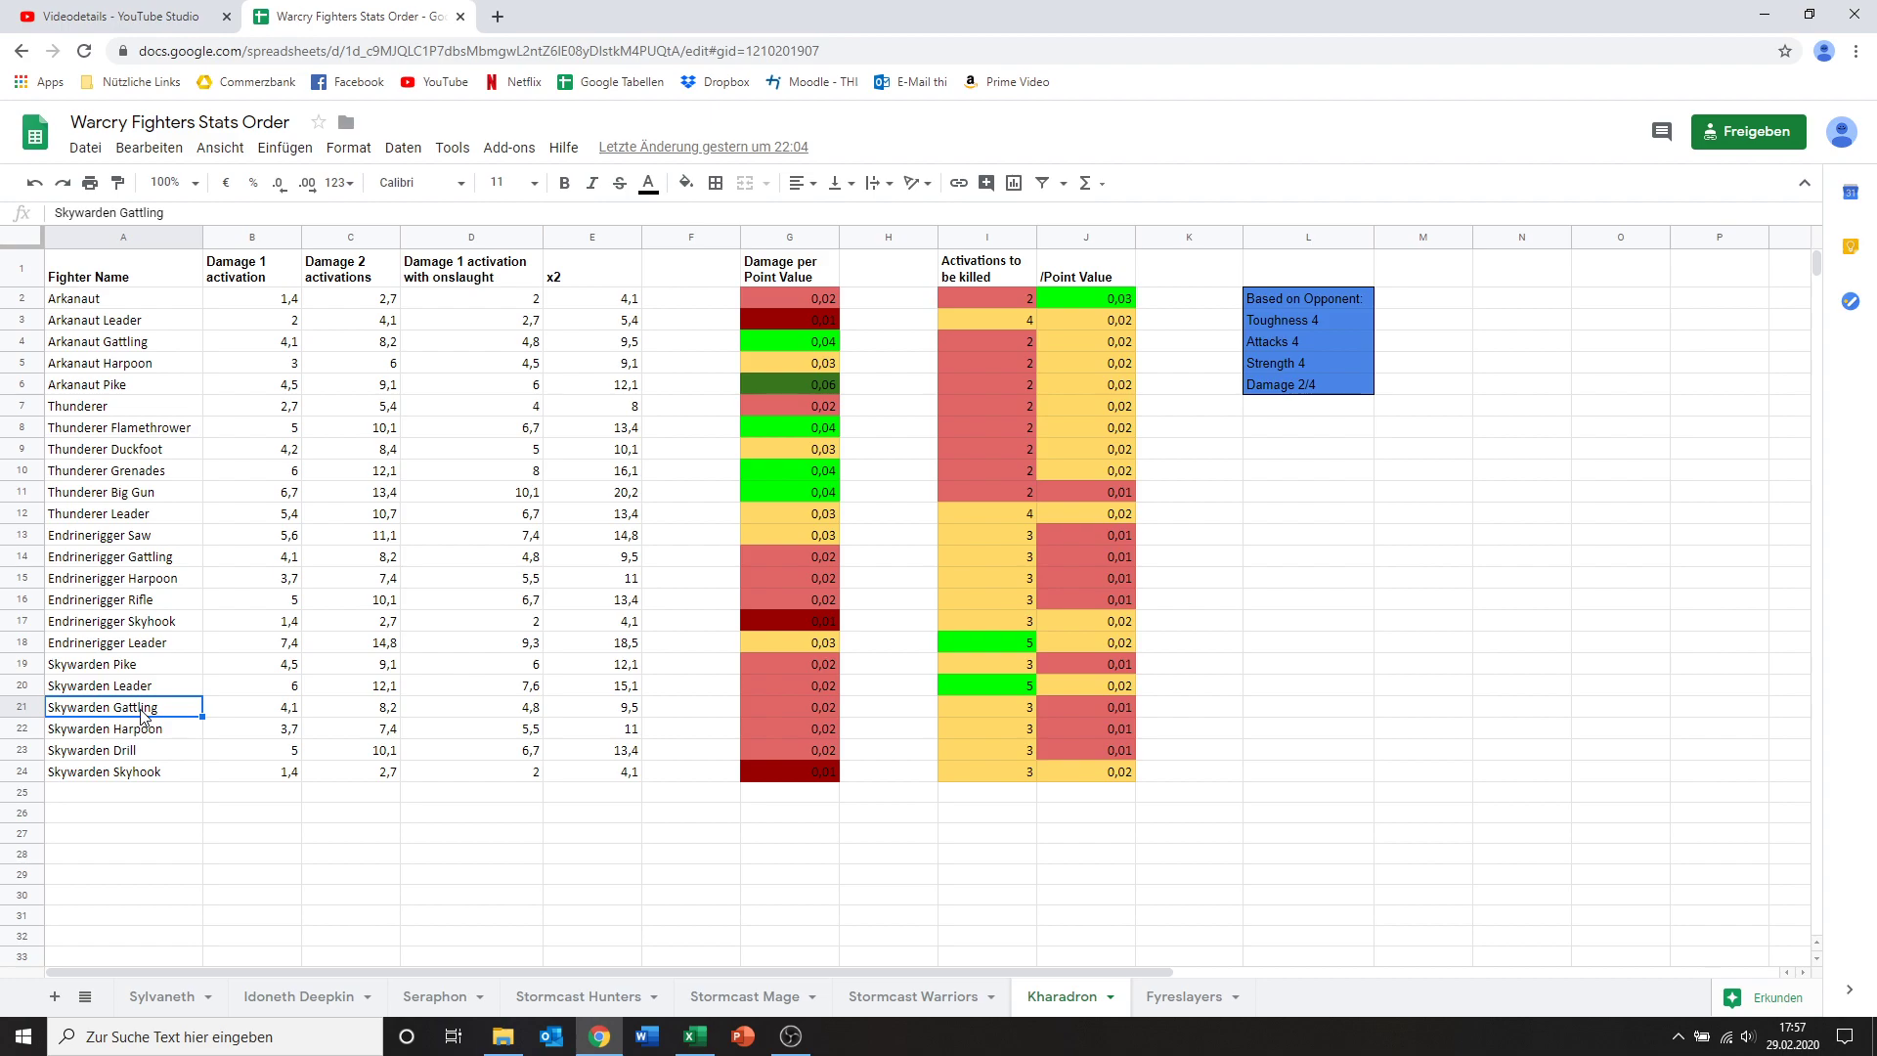
pyautogui.click(247, 711)
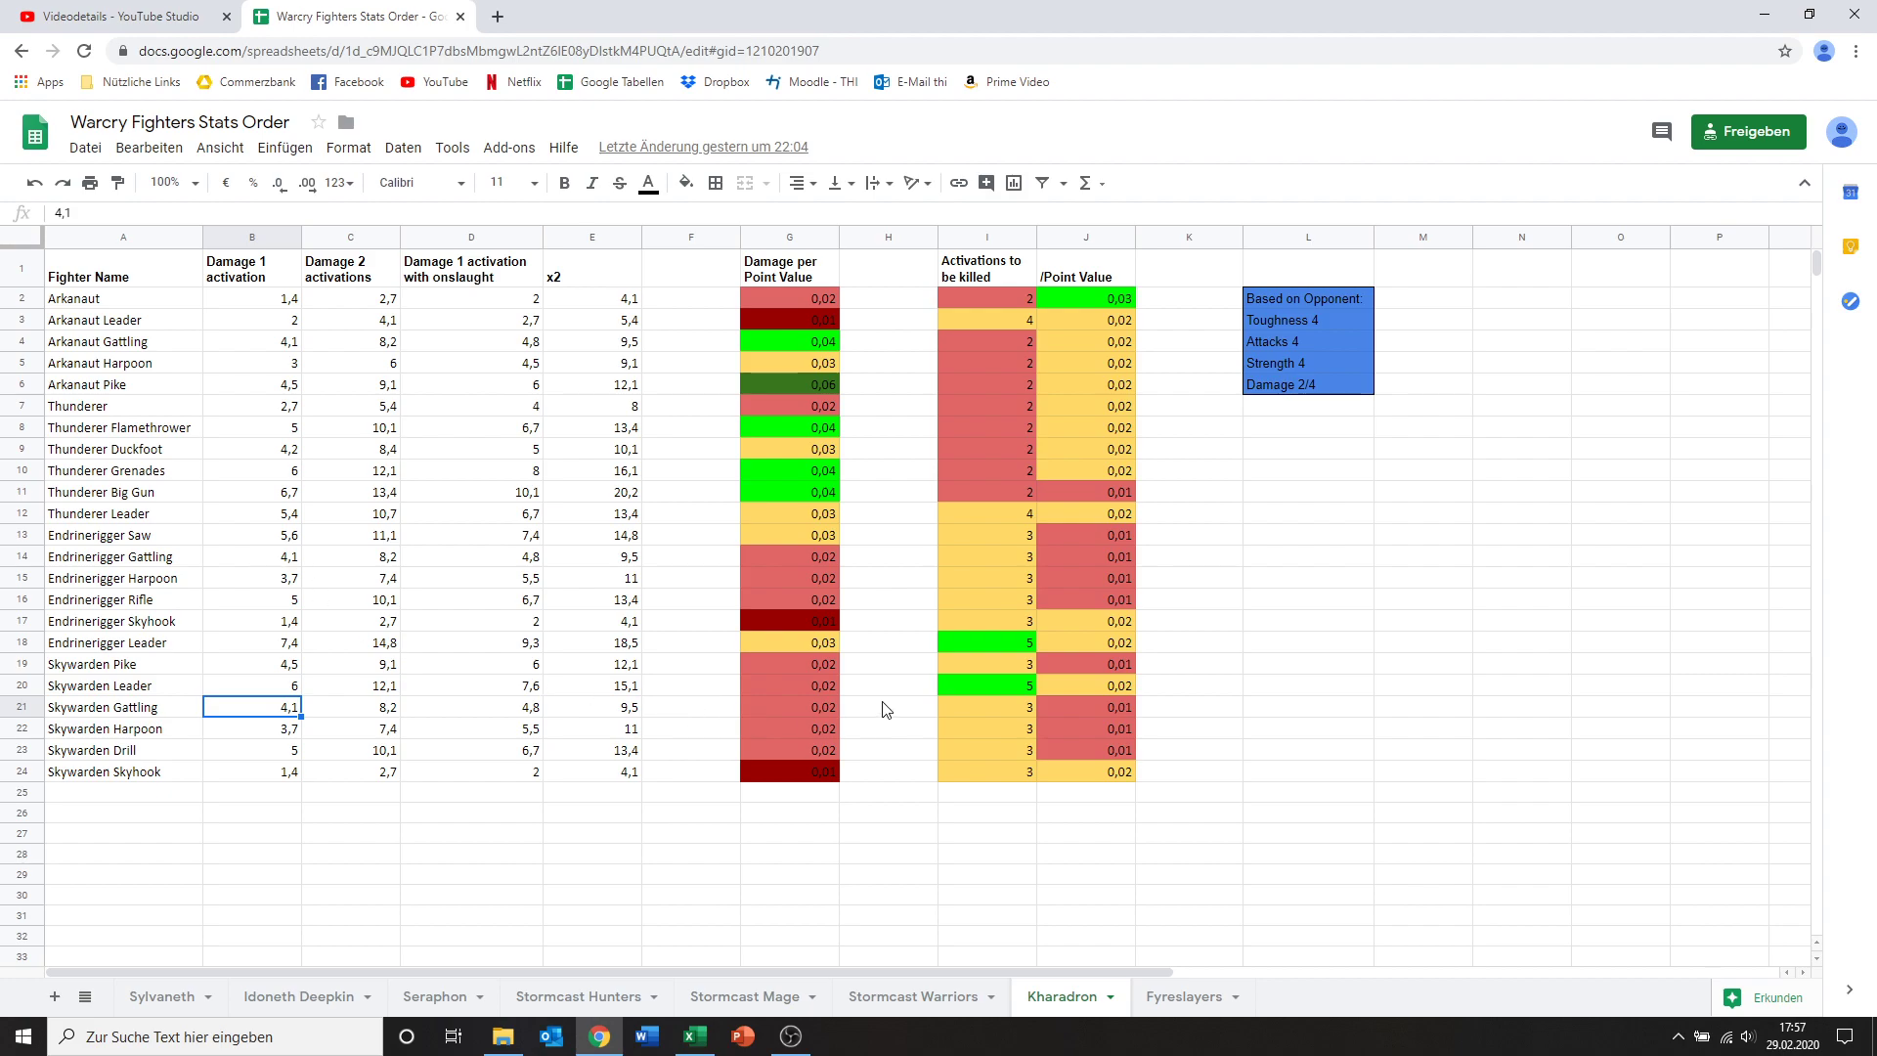
pyautogui.click(18, 706)
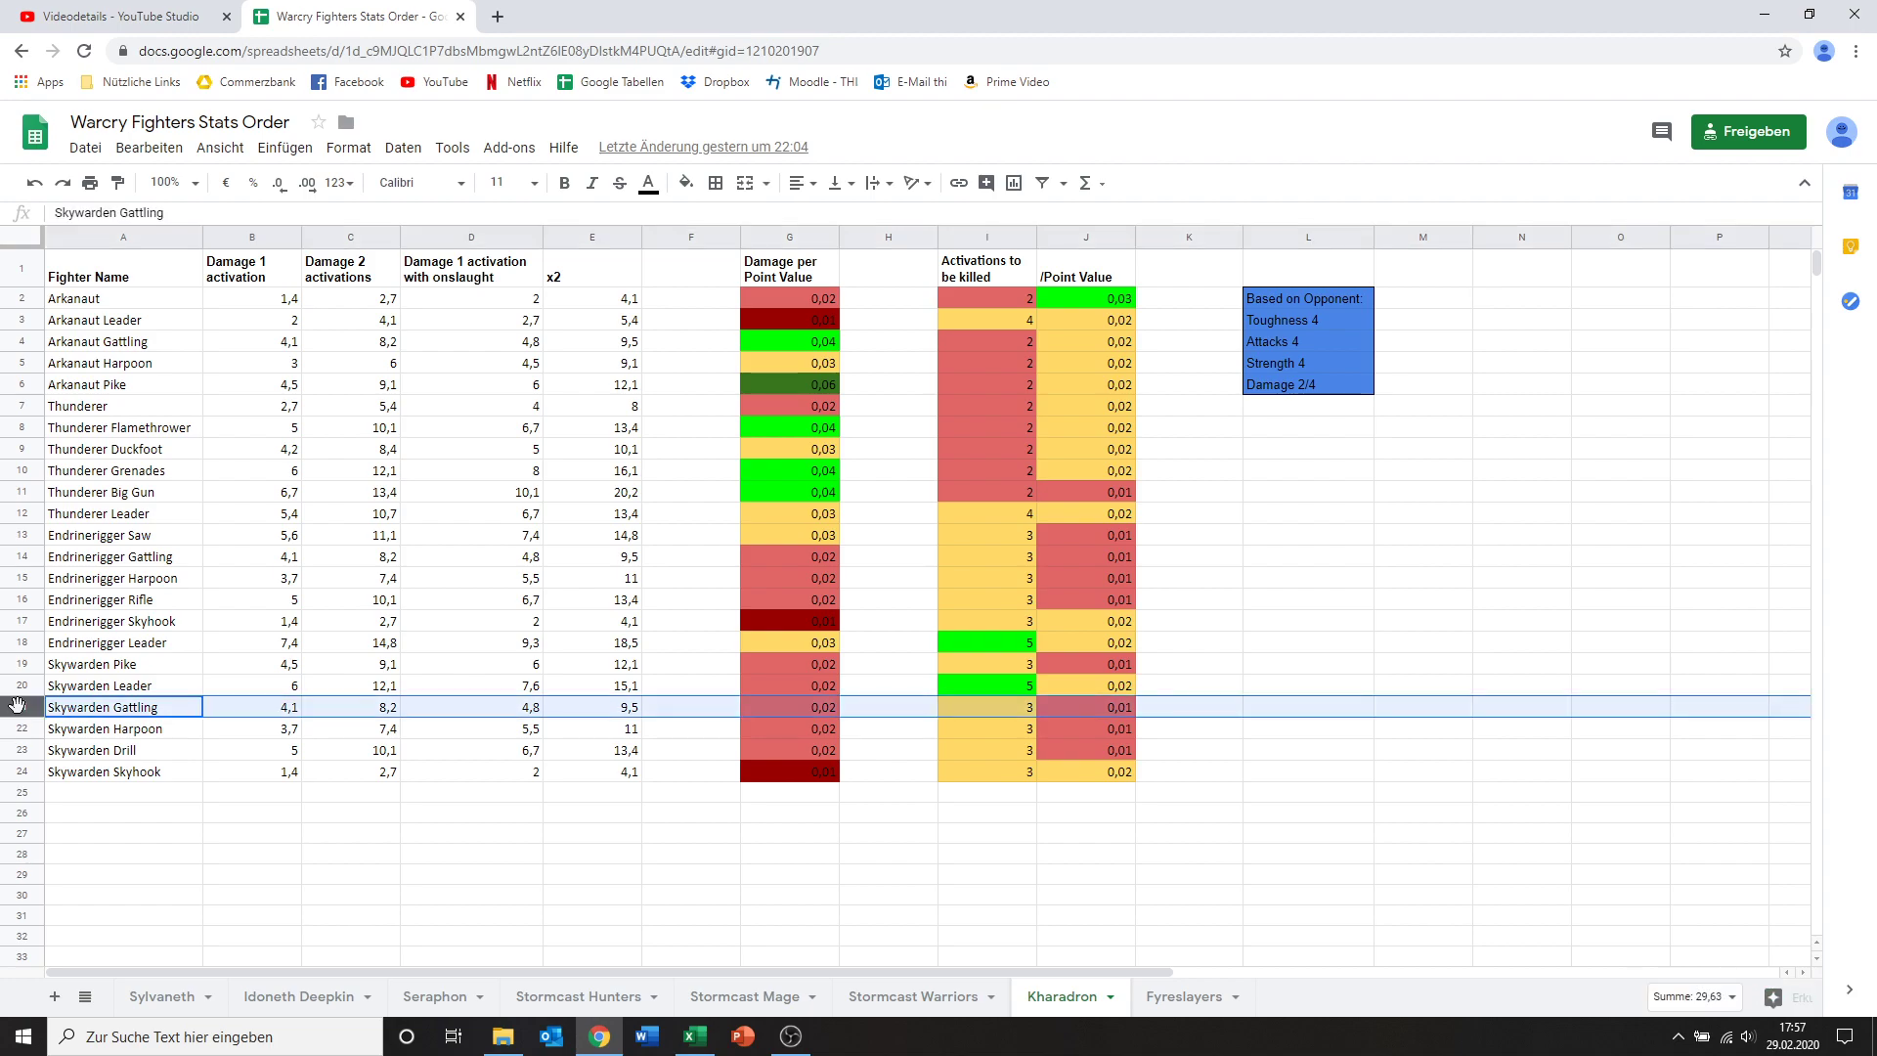
pyautogui.click(21, 557)
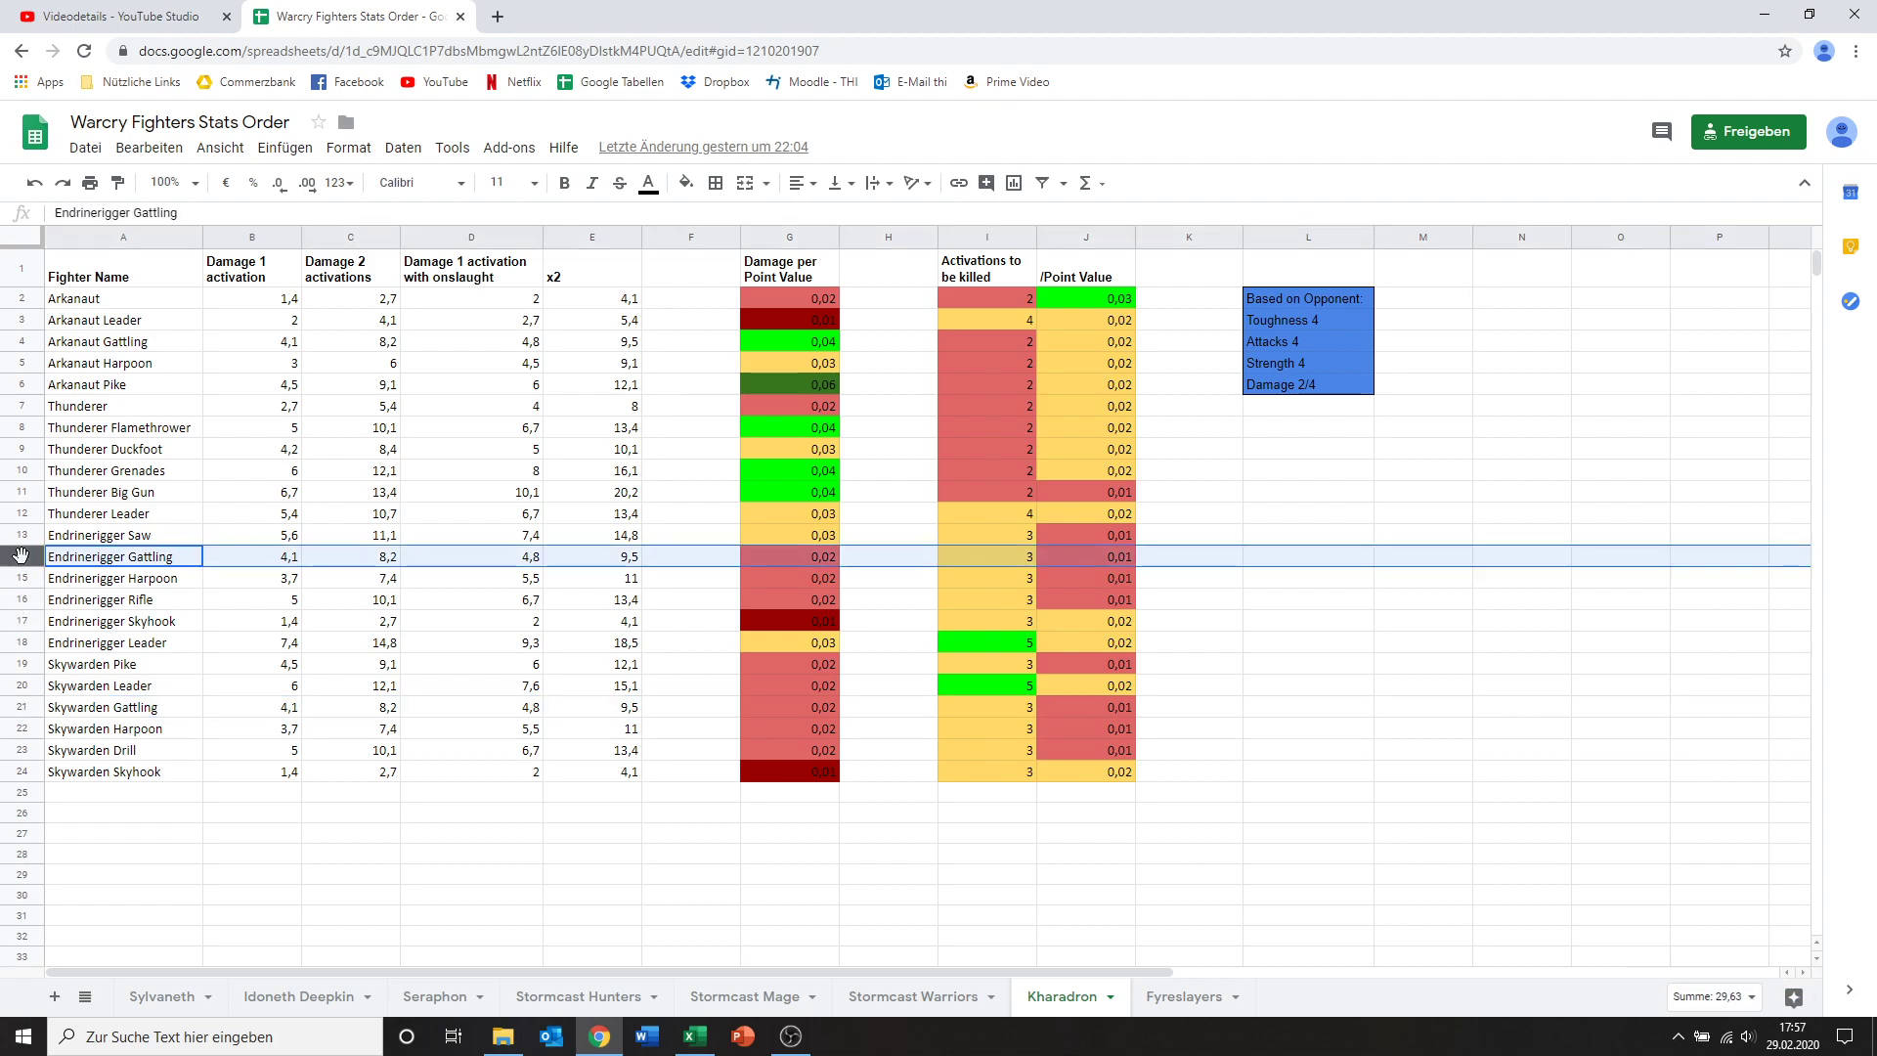
pyautogui.click(153, 693)
pyautogui.click(176, 706)
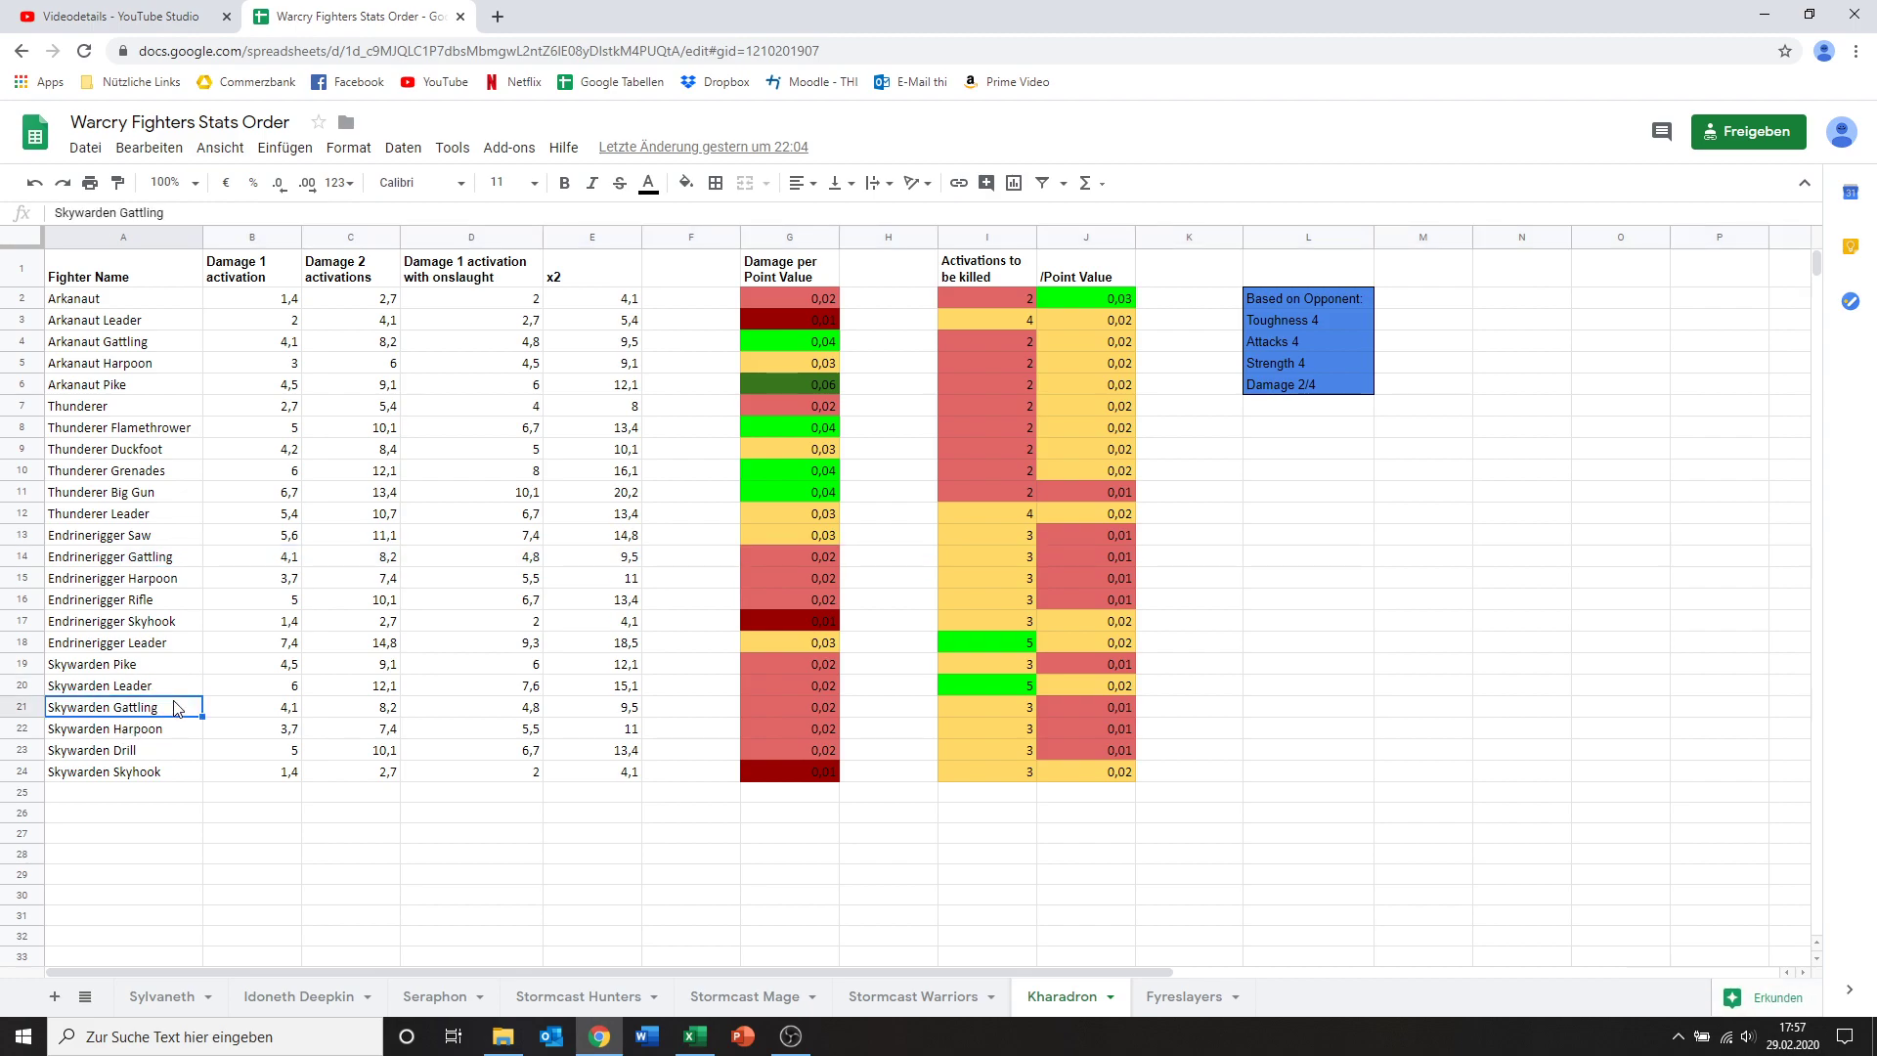
# Step: Compare the Skywarden Pike's one-activation damage with the Arkanaut Pike's, and check the Skywarden Pike's damage per point value
pyautogui.click(266, 667)
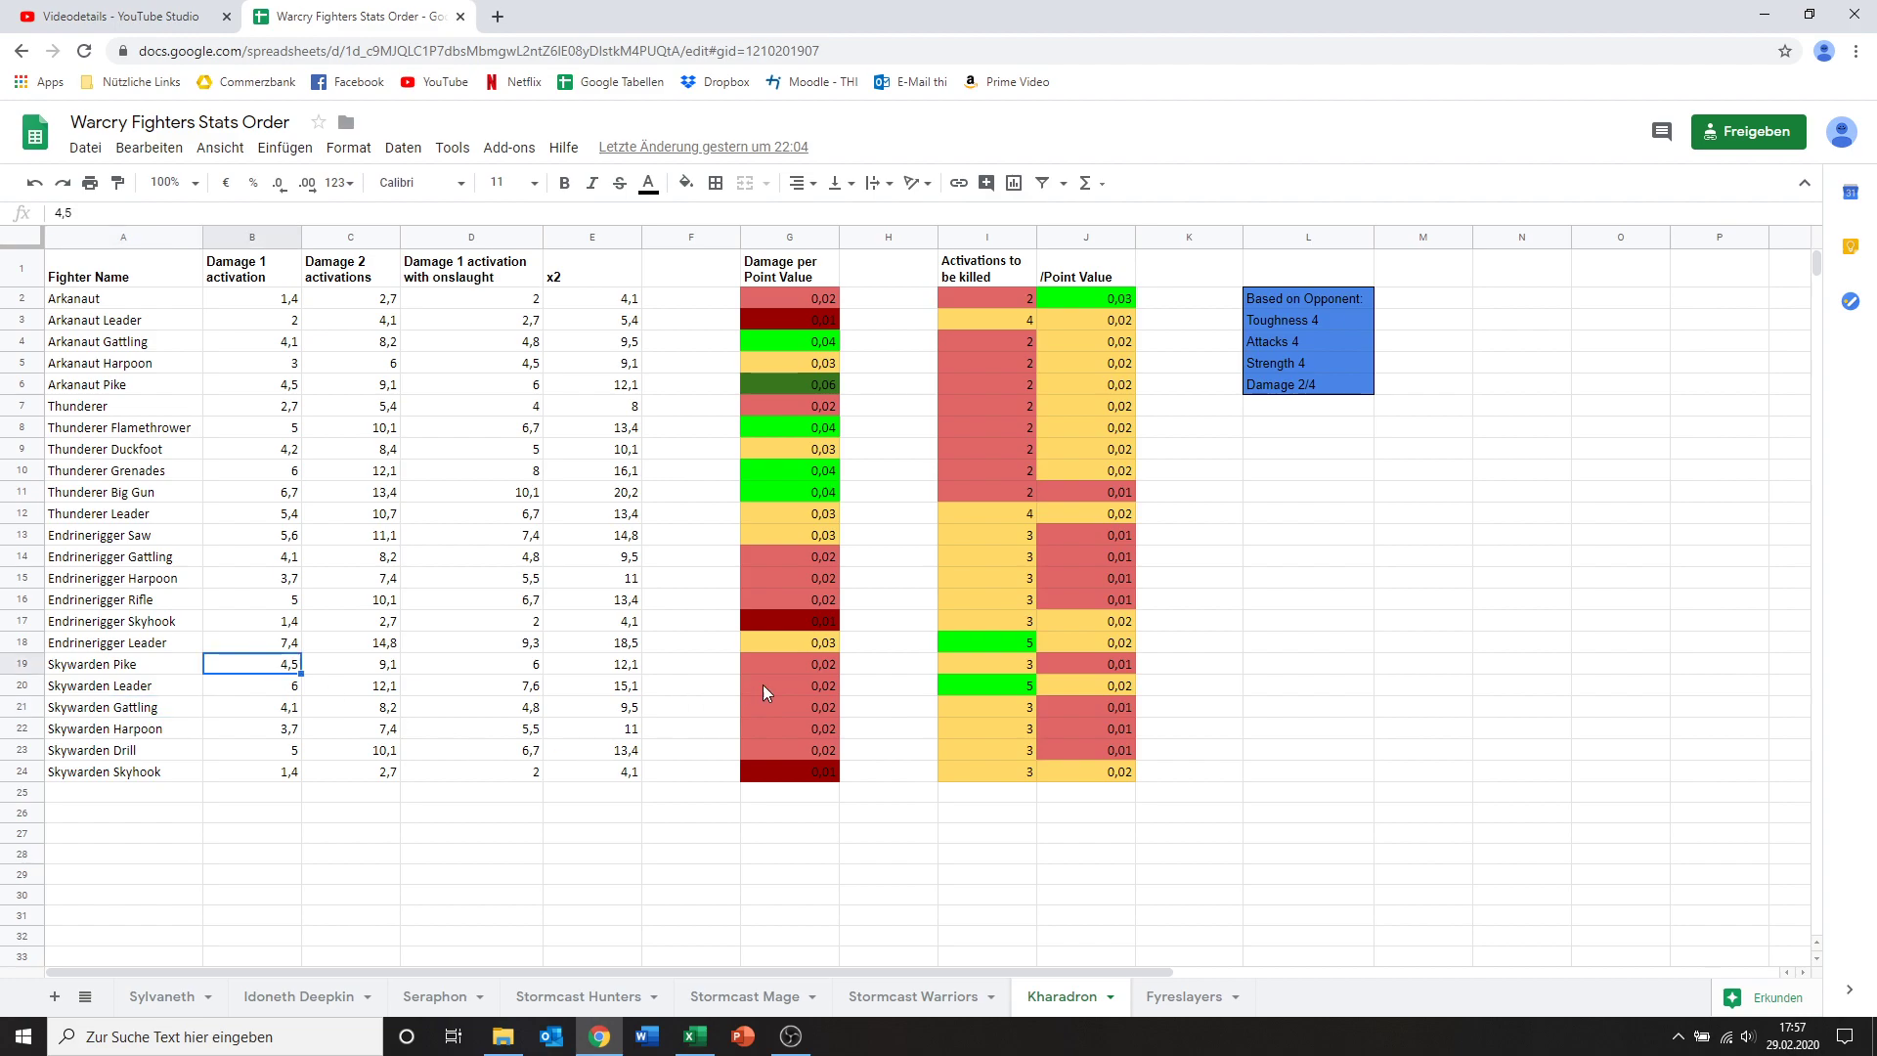
pyautogui.click(784, 661)
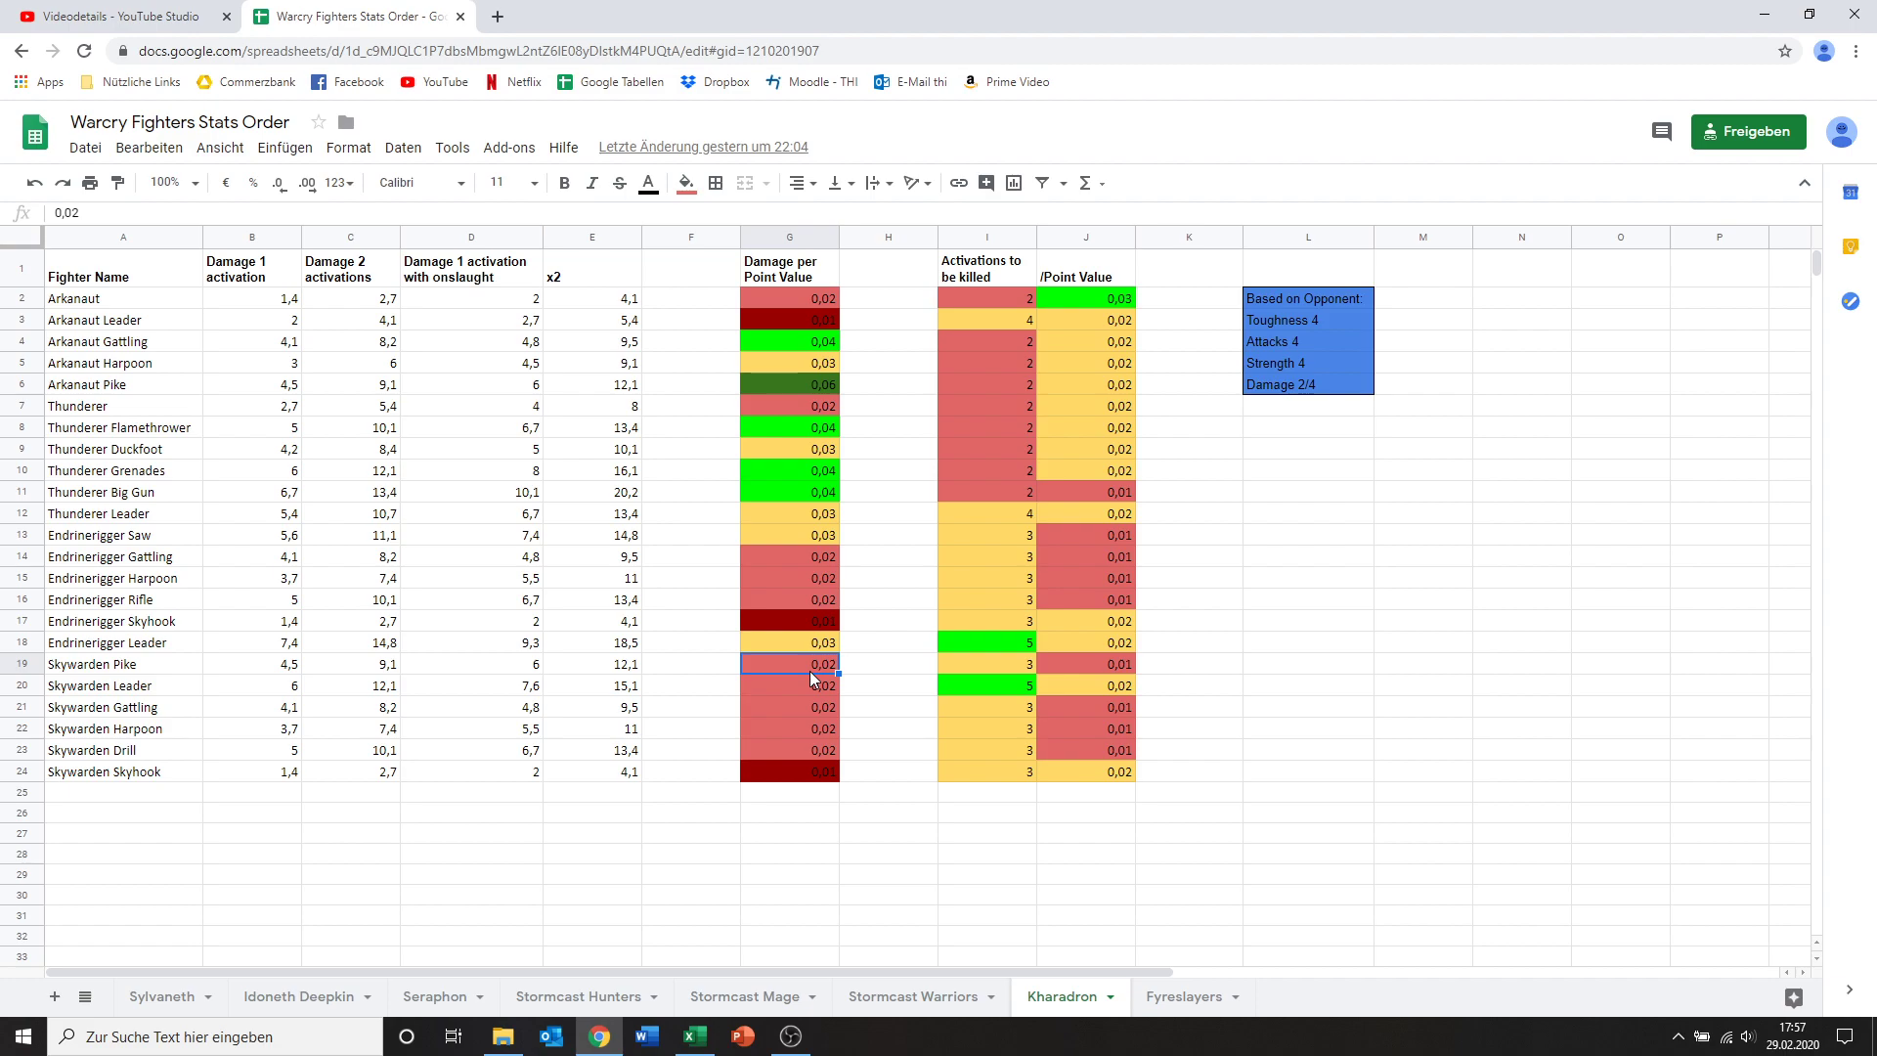
pyautogui.click(256, 667)
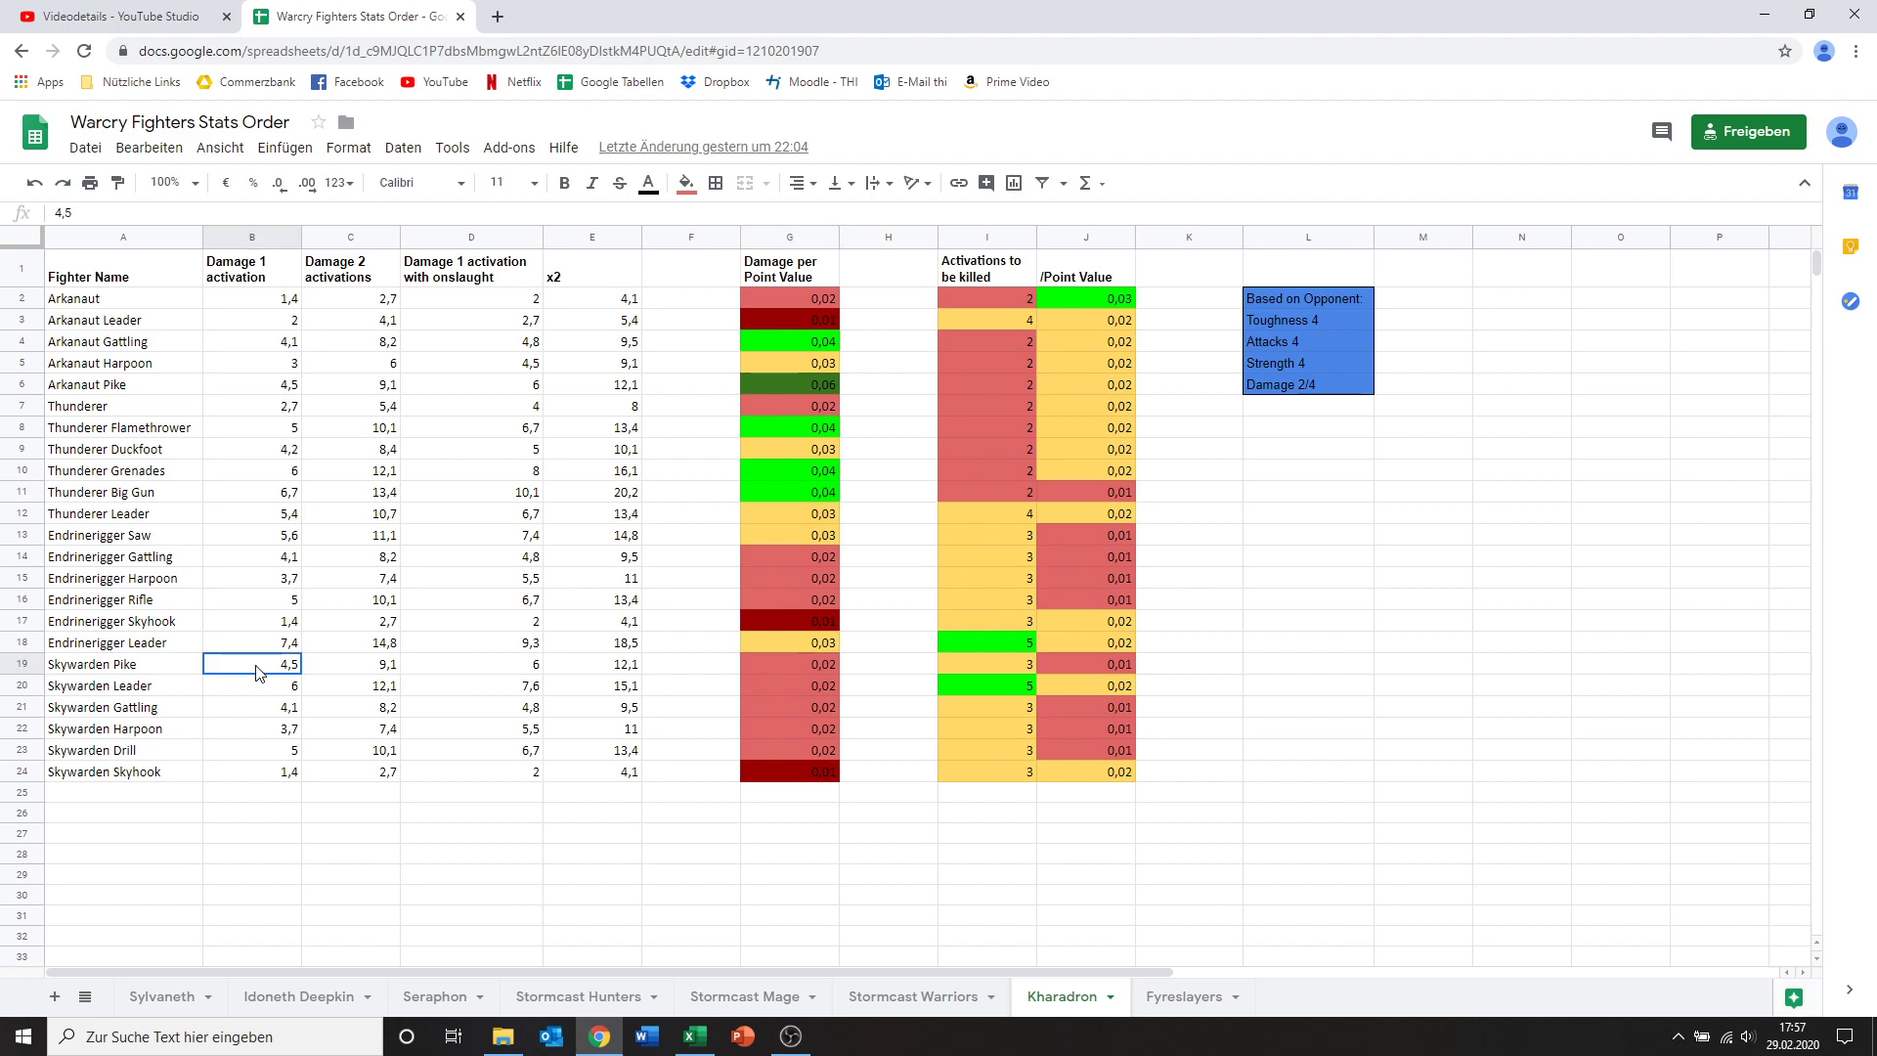
pyautogui.click(272, 389)
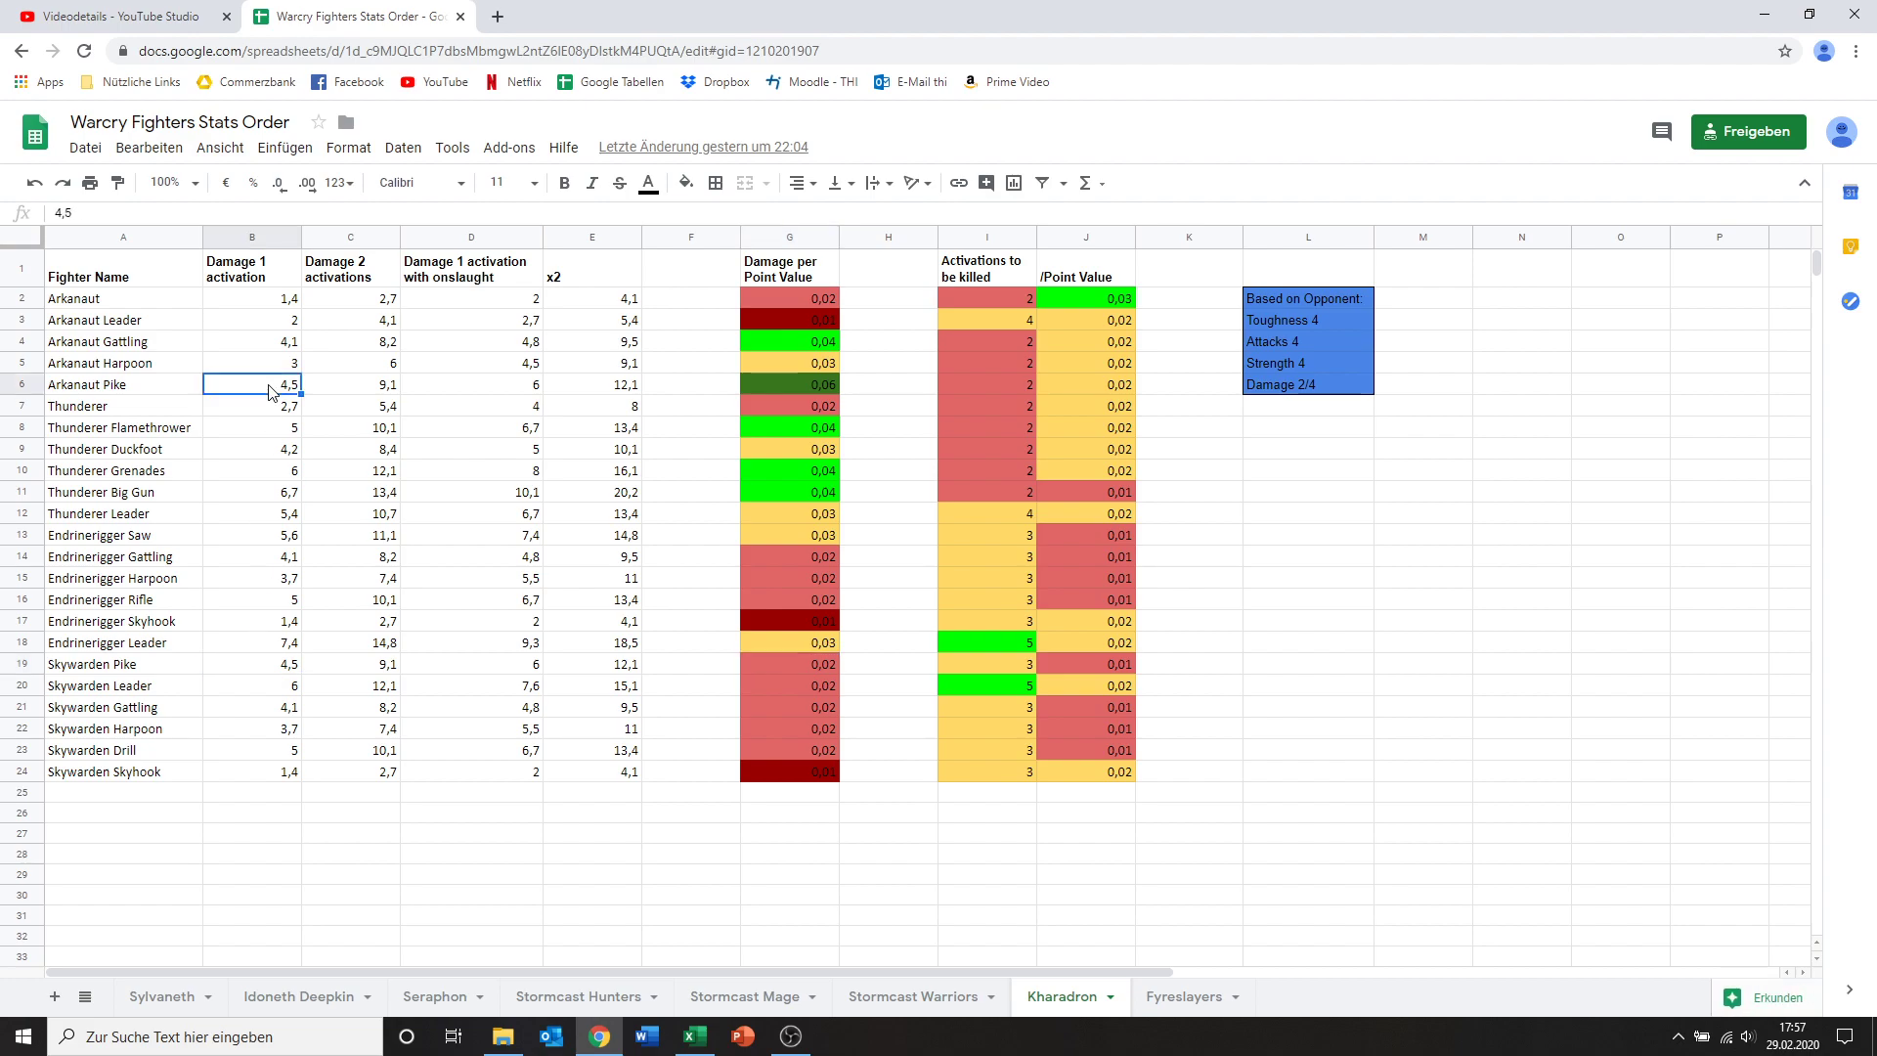
pyautogui.click(249, 672)
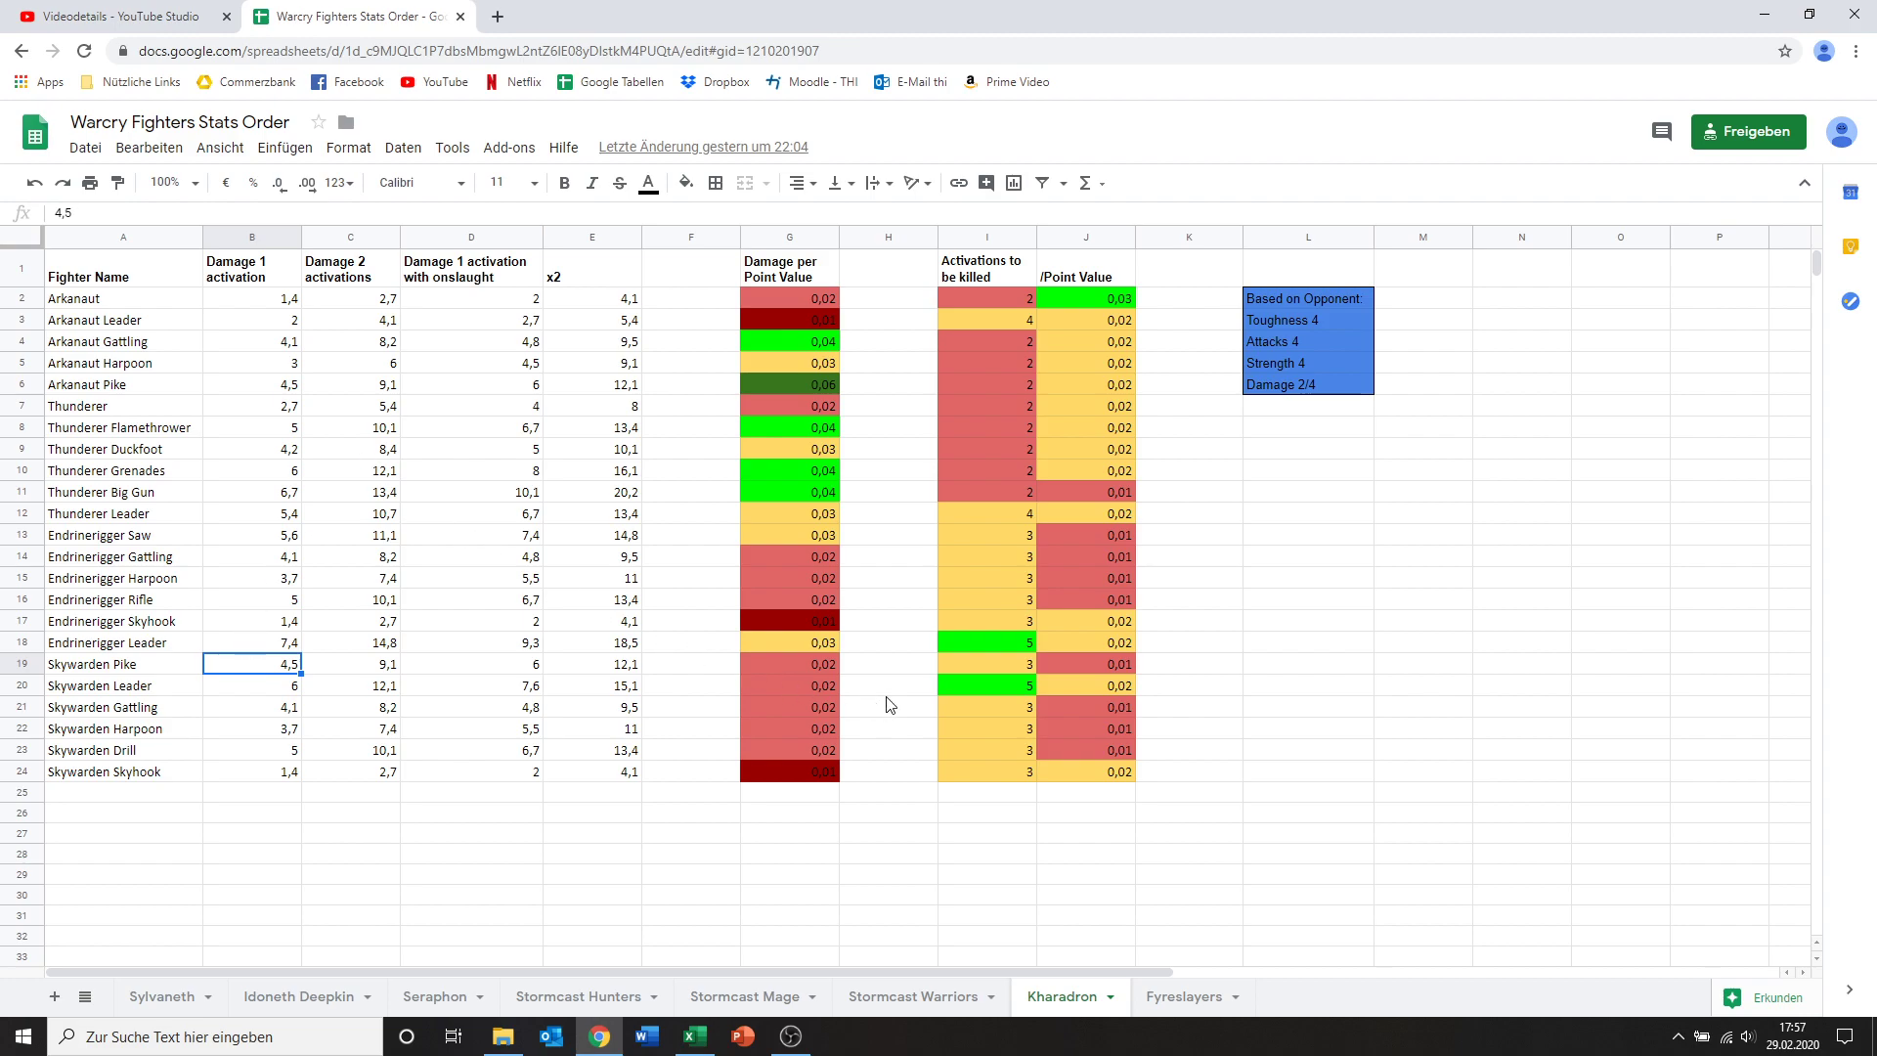
pyautogui.click(785, 662)
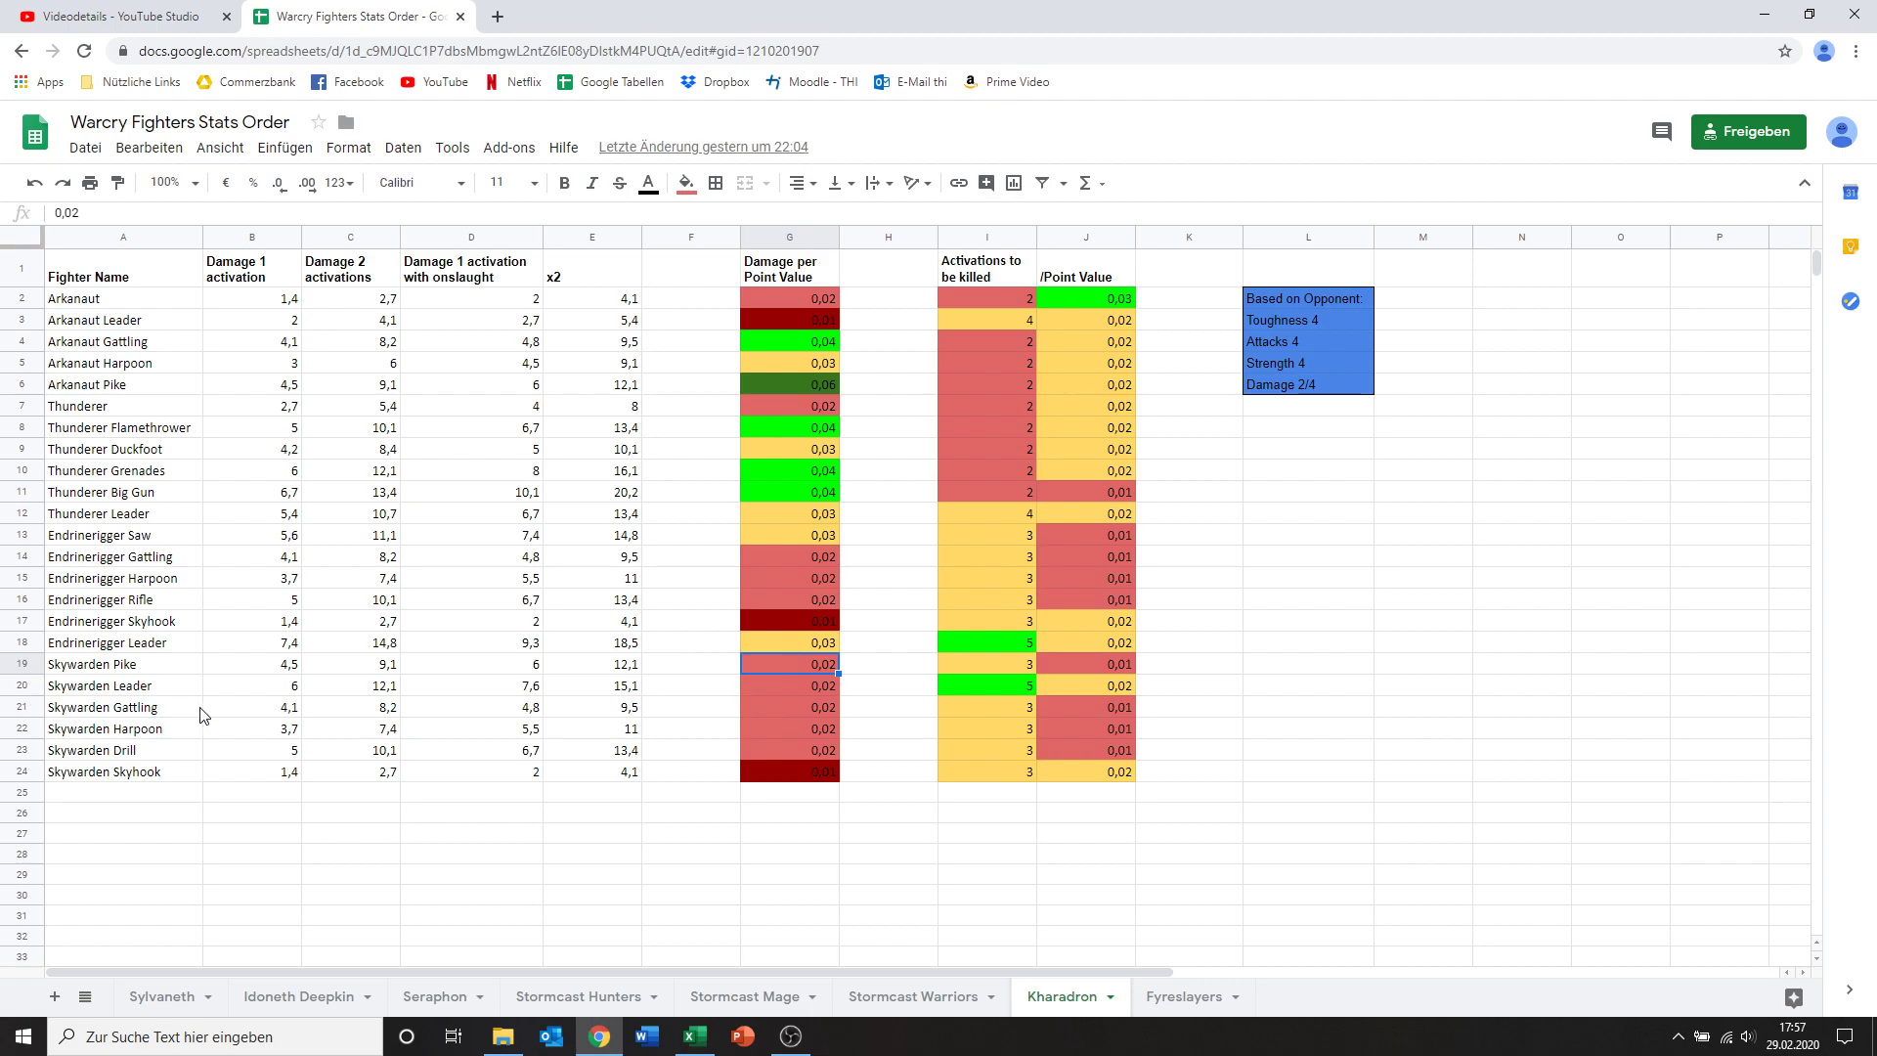
# Step: Review the Skywarden Leader's damage for one activation, damage per point value and activations to be killed
pyautogui.click(275, 692)
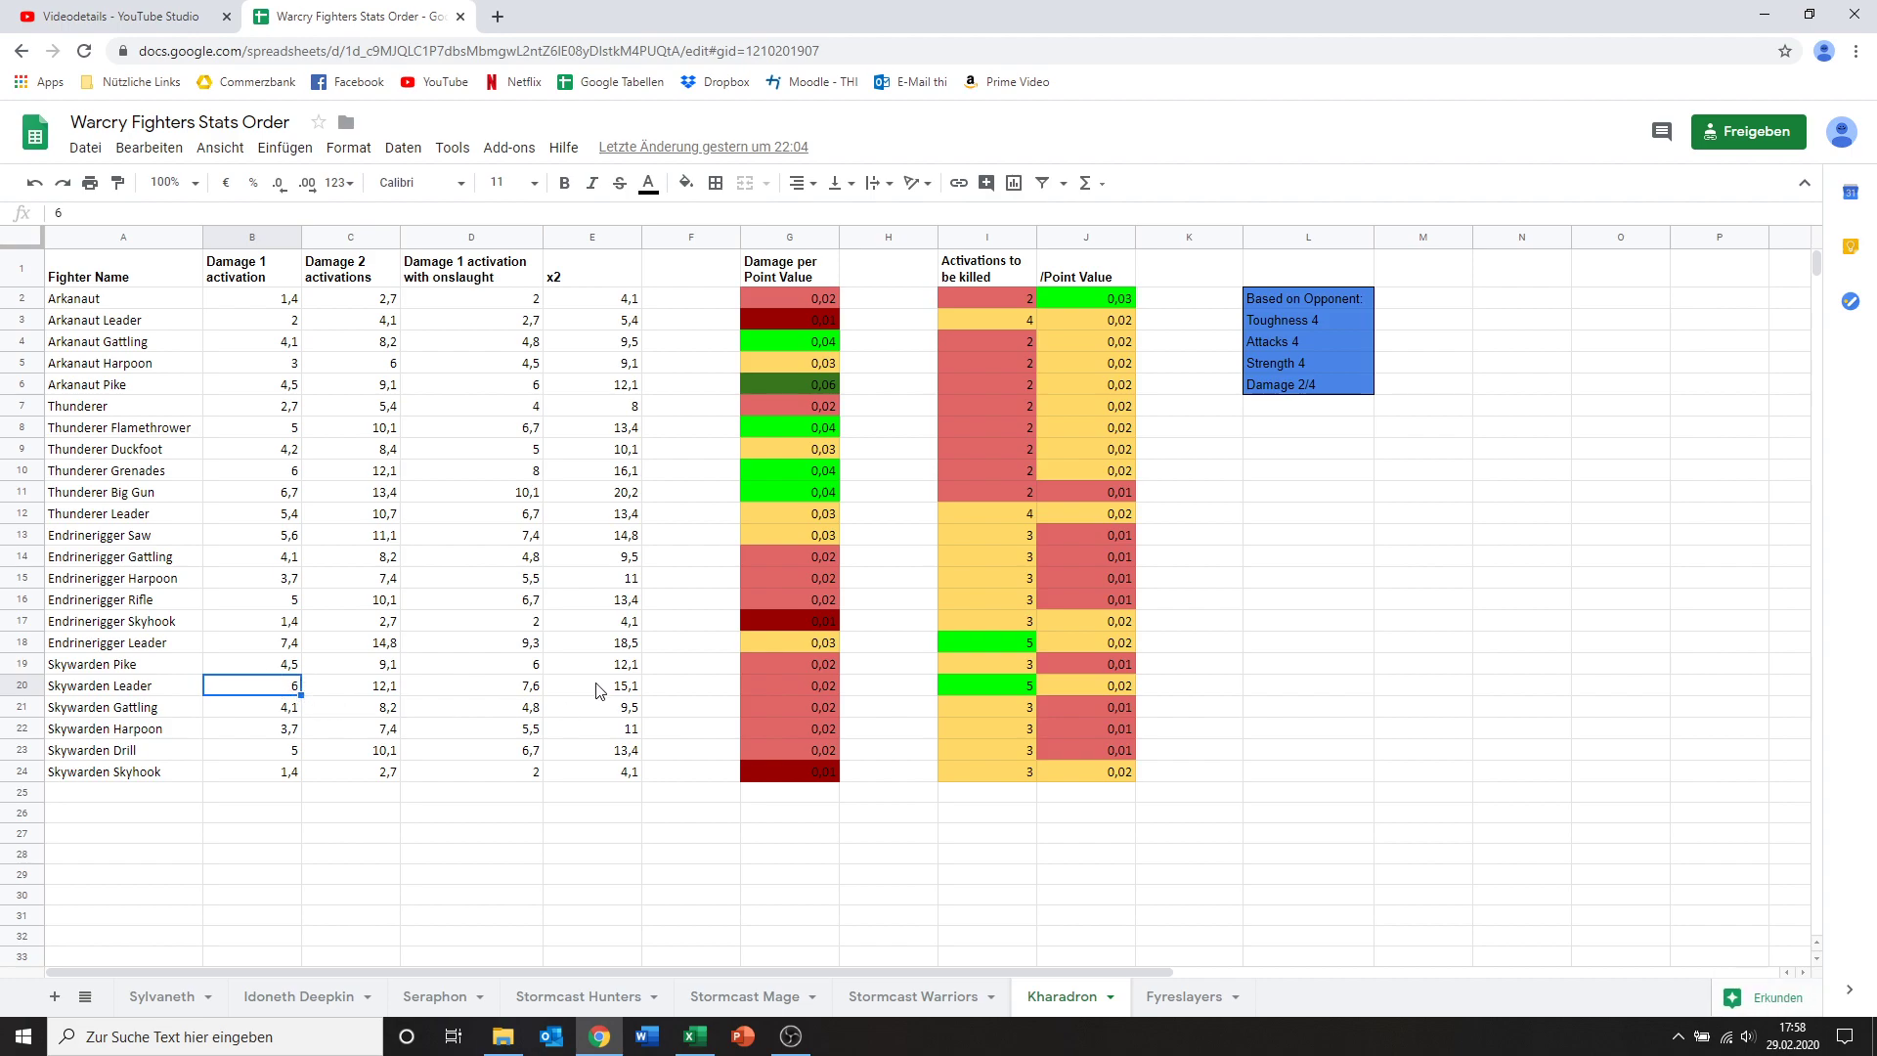
pyautogui.click(821, 689)
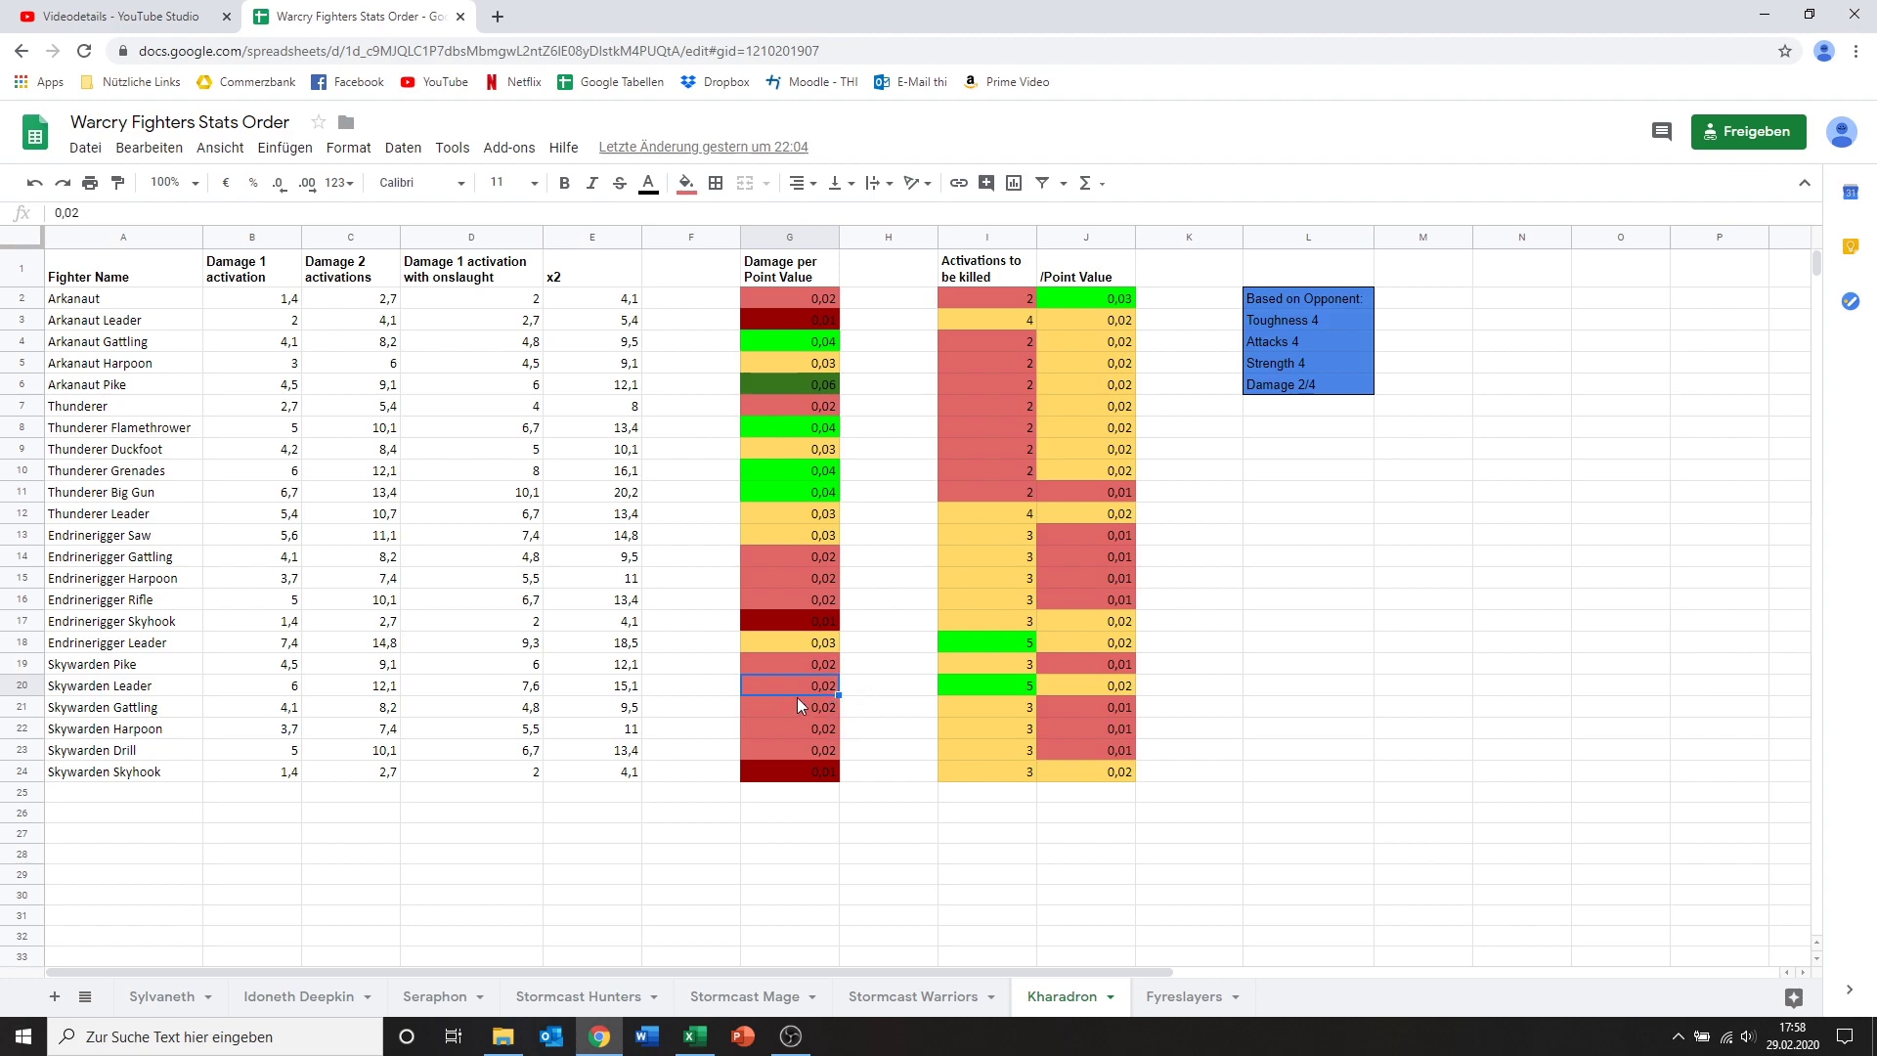
pyautogui.click(988, 684)
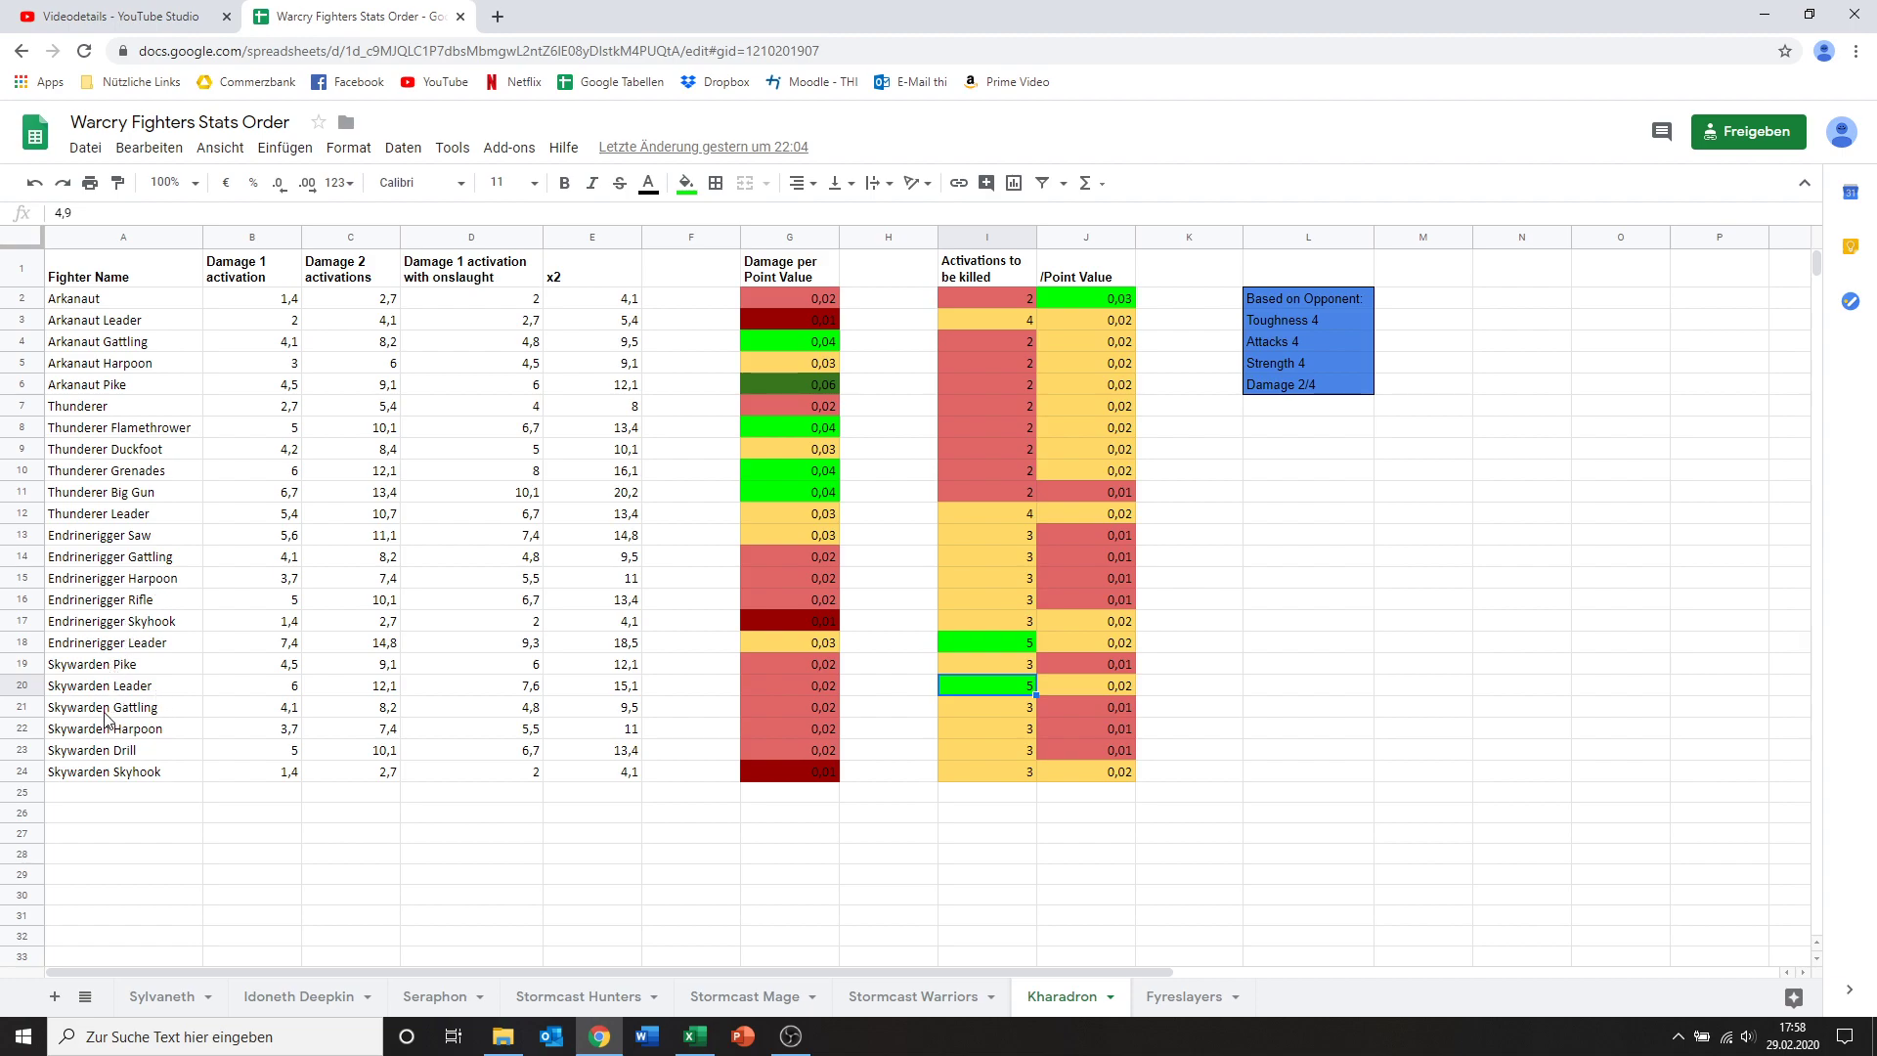
# Step: Compare one-activation damage of the Skywarden Harpoon and Endrinerigger Harpoon, and check the Skywarden Drill's damage and damage per point value
pyautogui.click(168, 732)
pyautogui.click(266, 587)
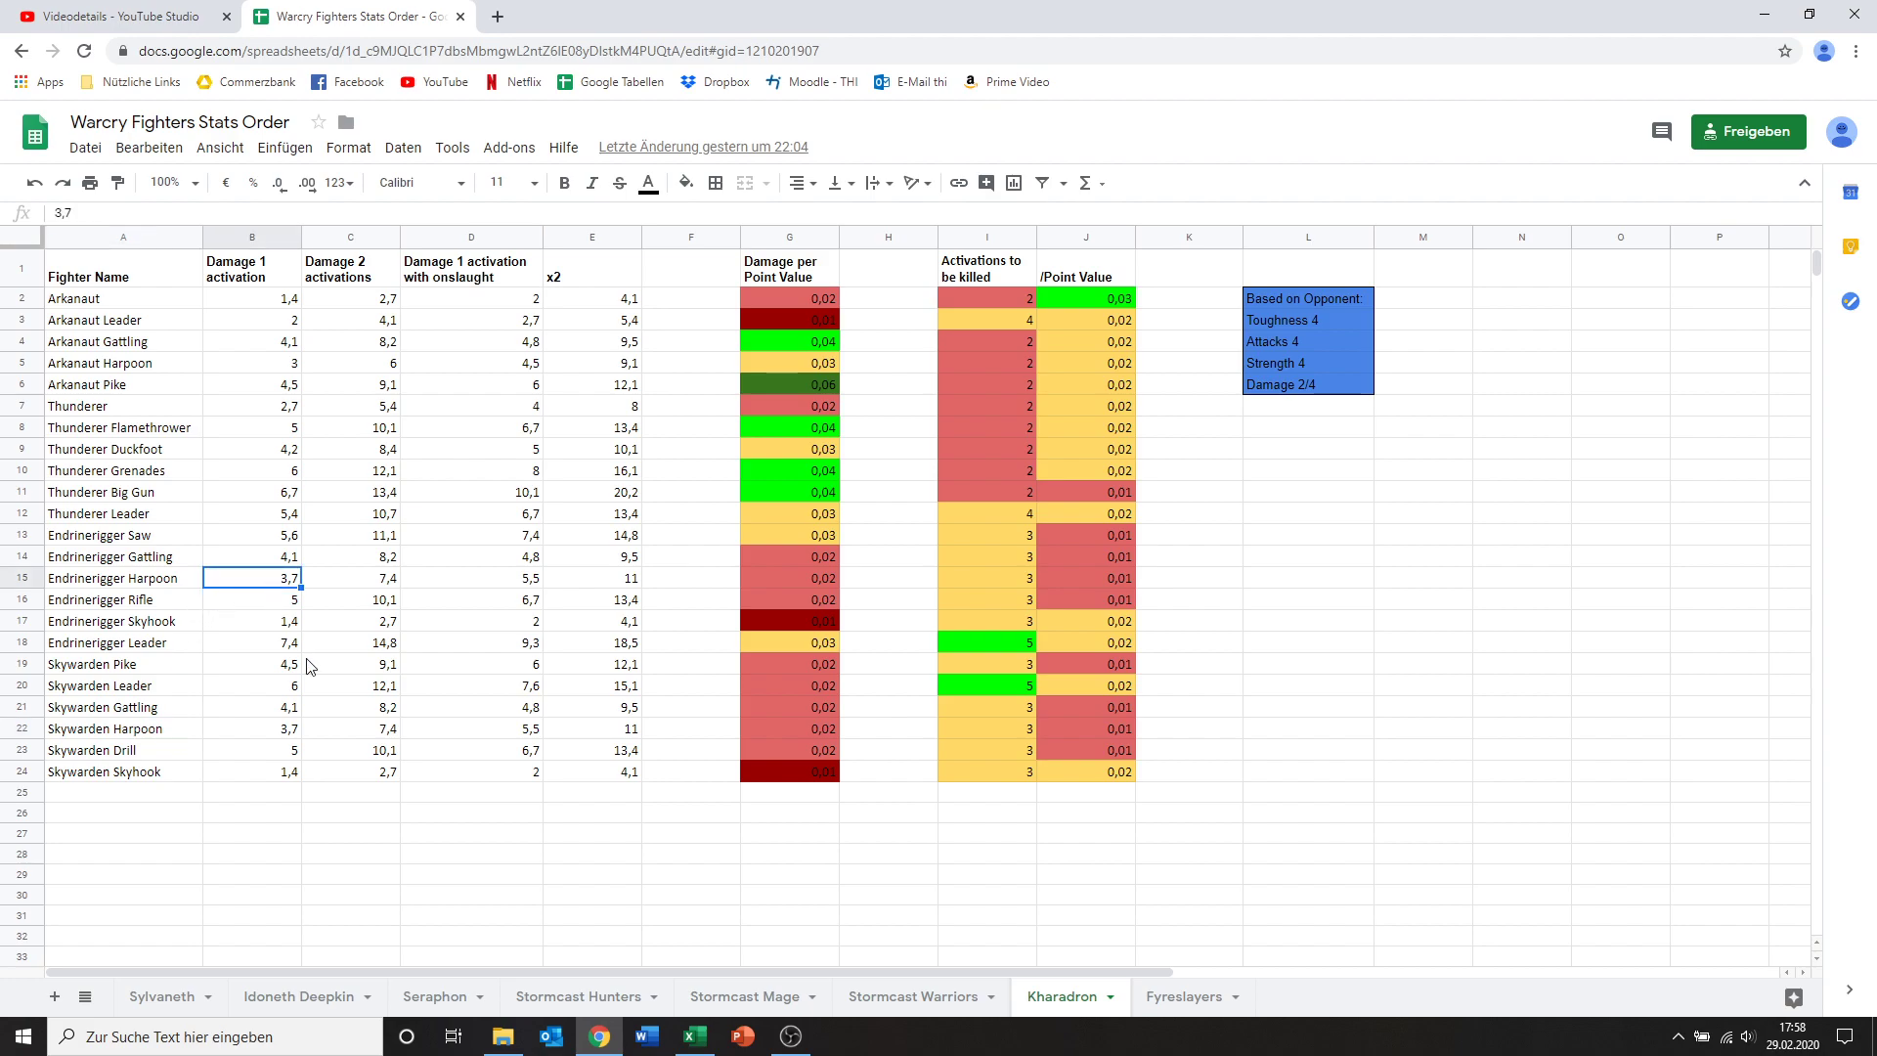
pyautogui.click(290, 735)
pyautogui.click(245, 582)
pyautogui.click(264, 734)
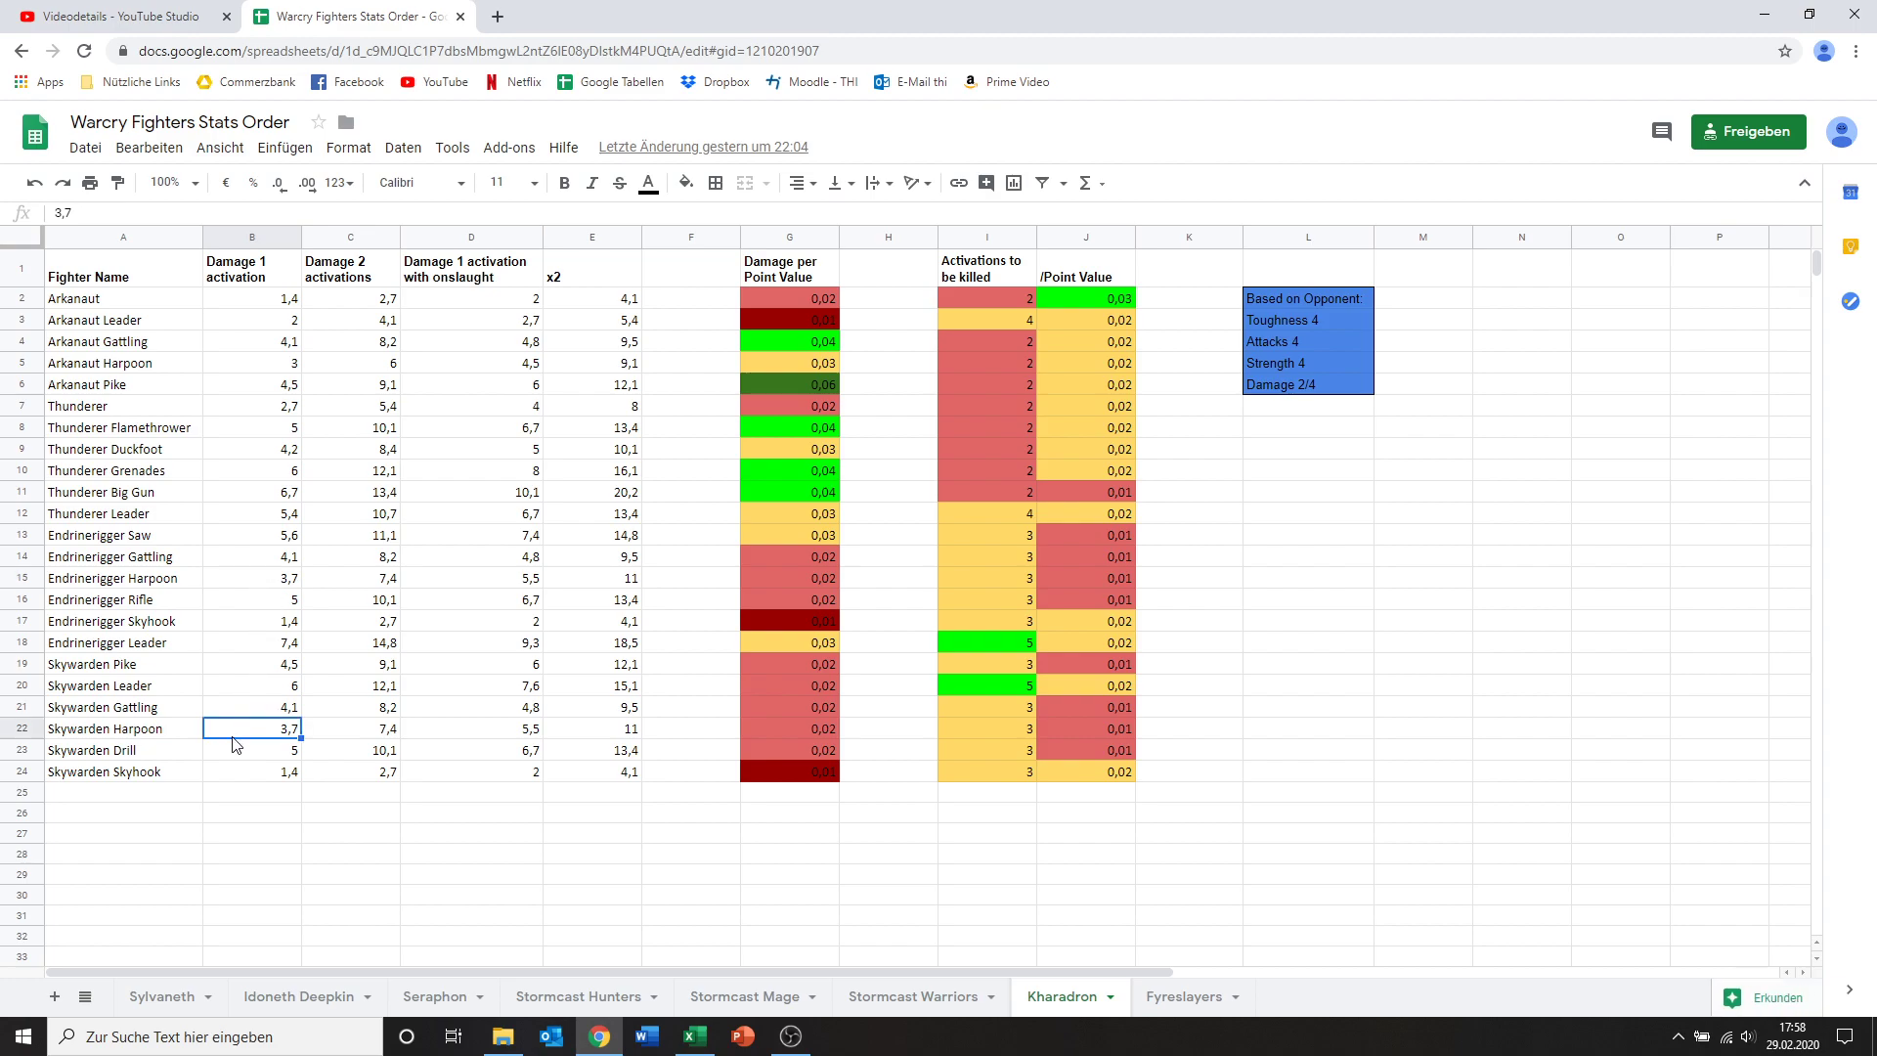
pyautogui.click(256, 758)
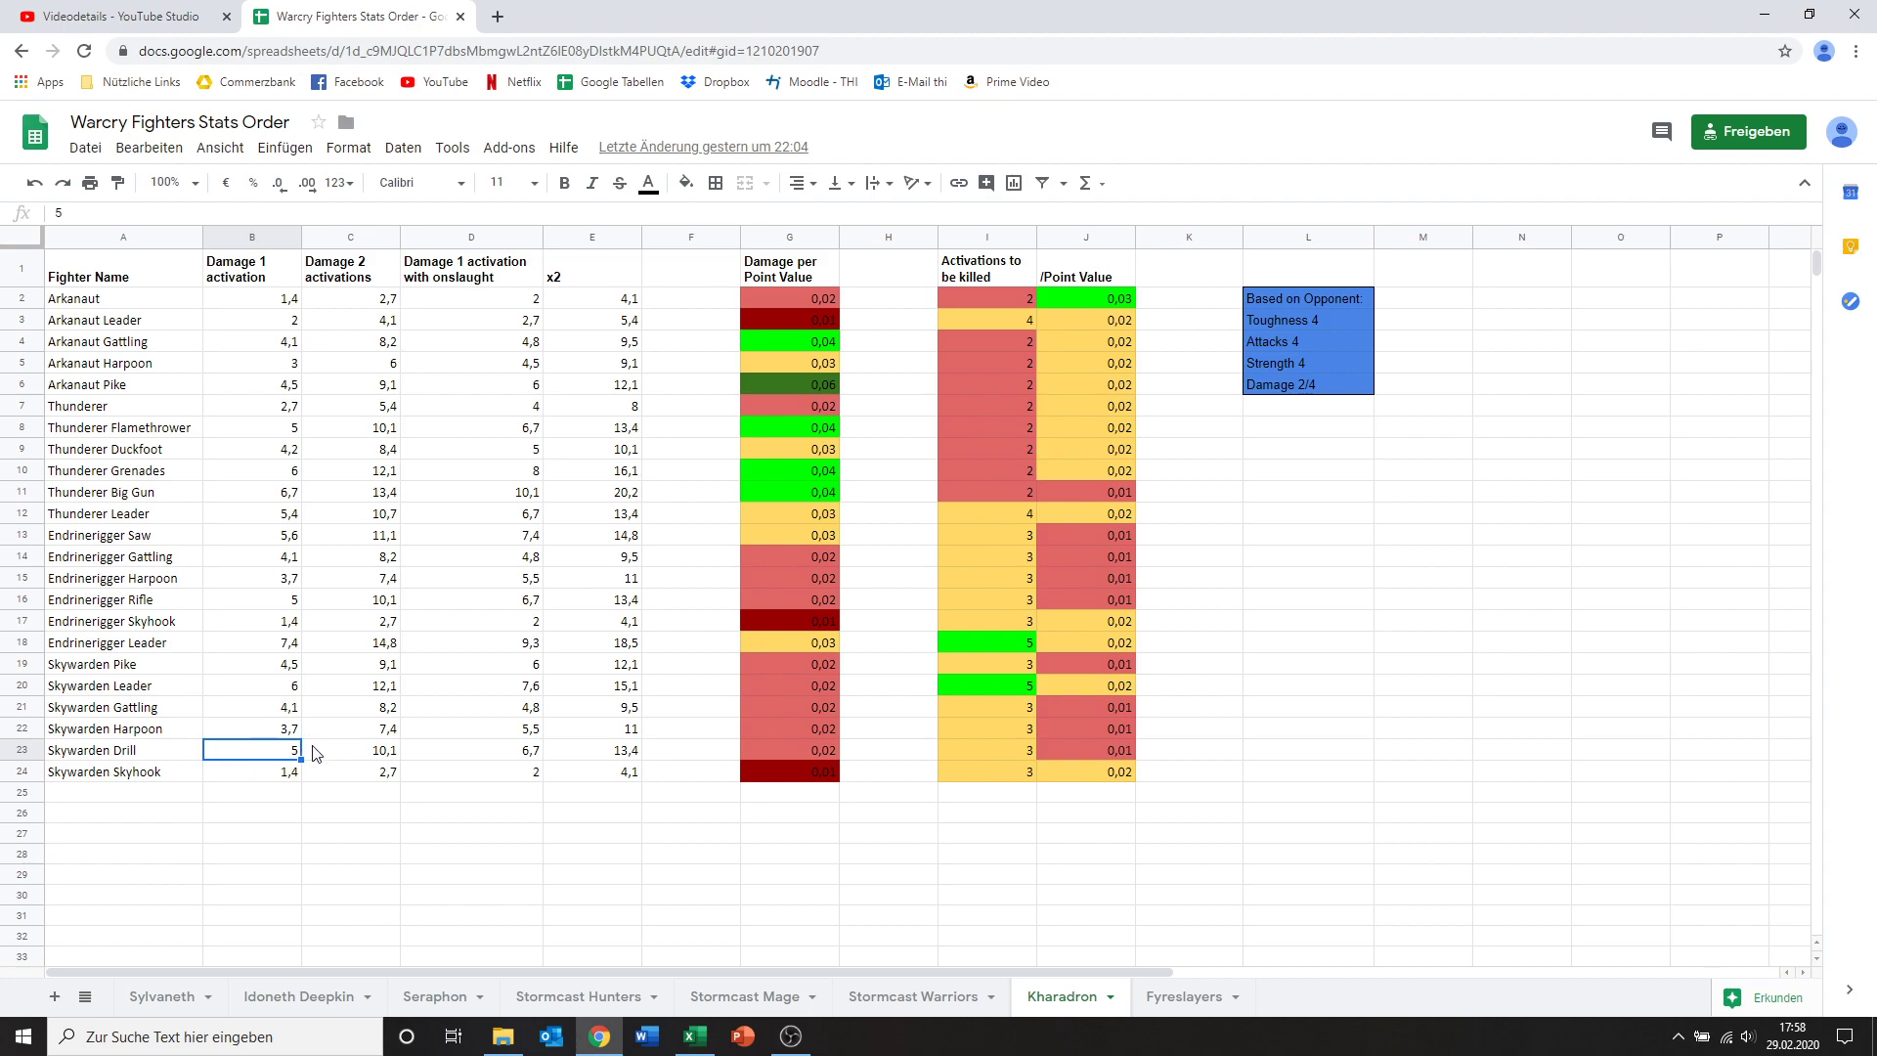
pyautogui.click(779, 751)
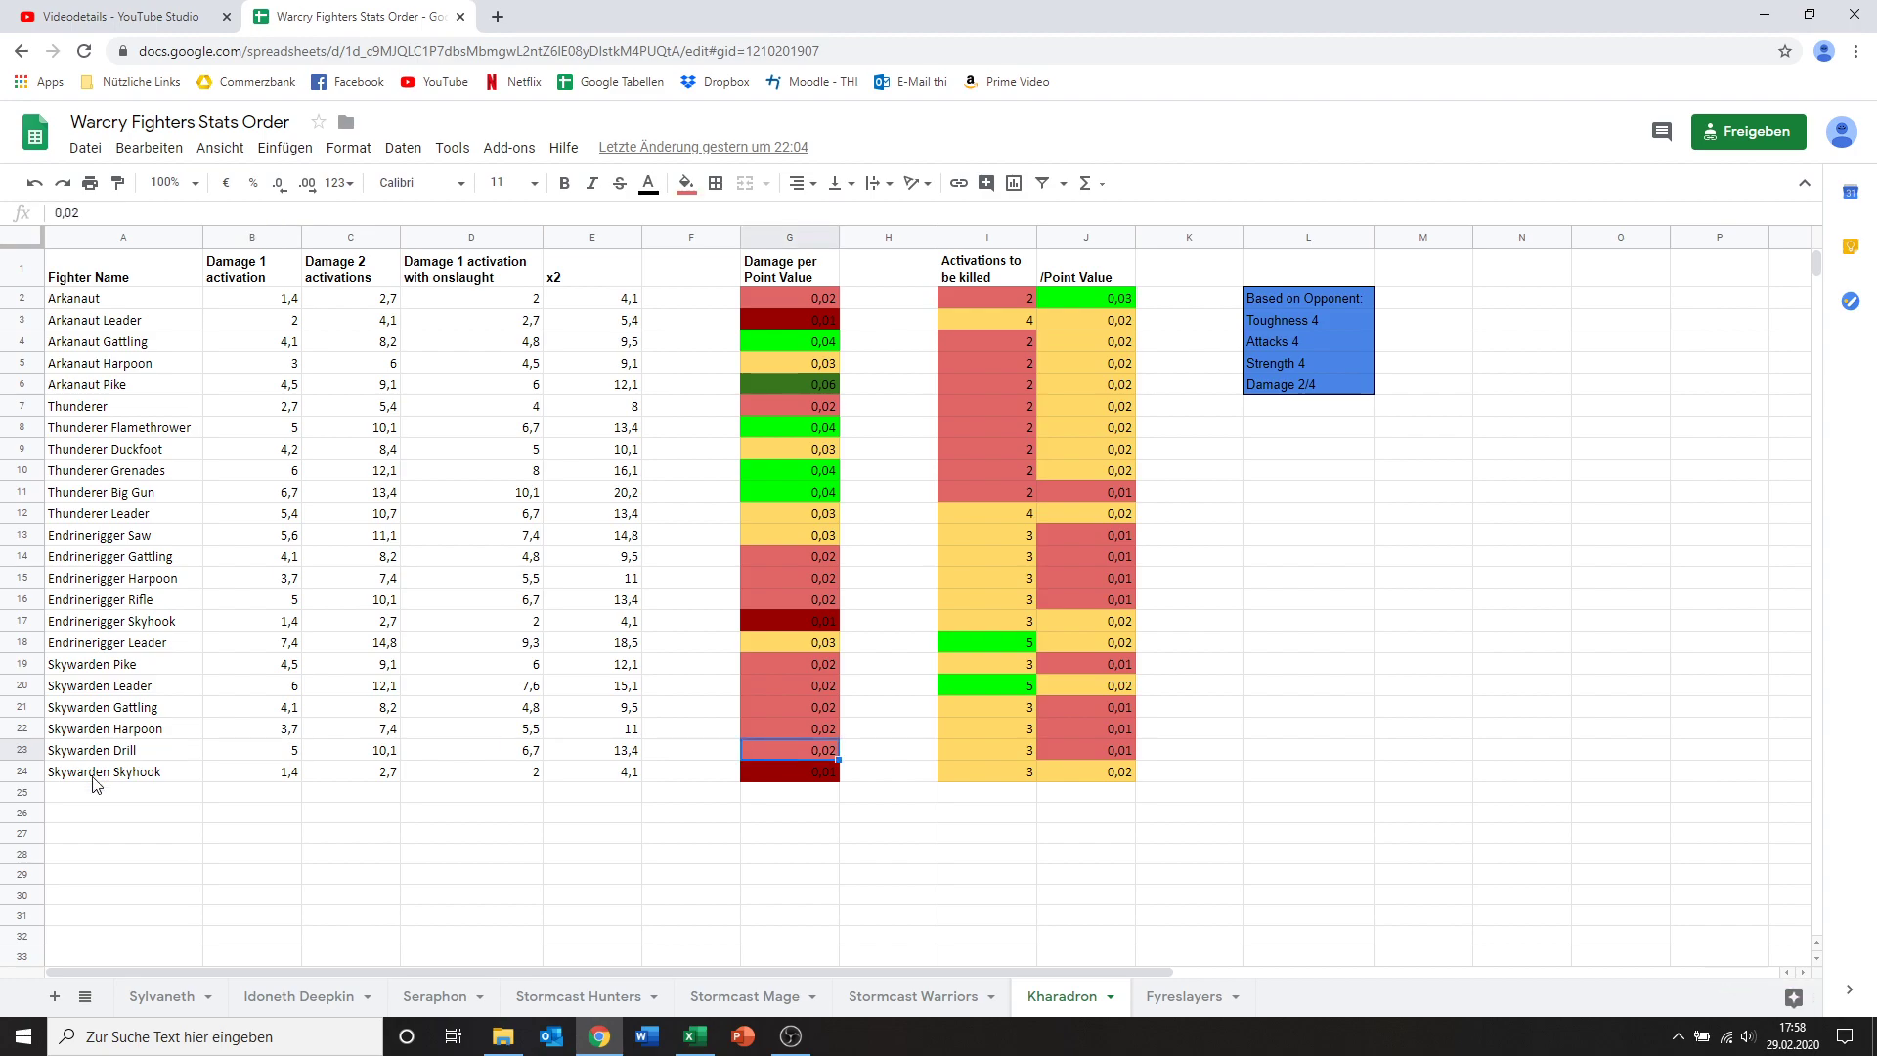
# Step: Compare the Skywarden Skyhook's one-activation damage with the Endrinerigger Skyhook's, and check its damage per point value
pyautogui.doubleClick(195, 772)
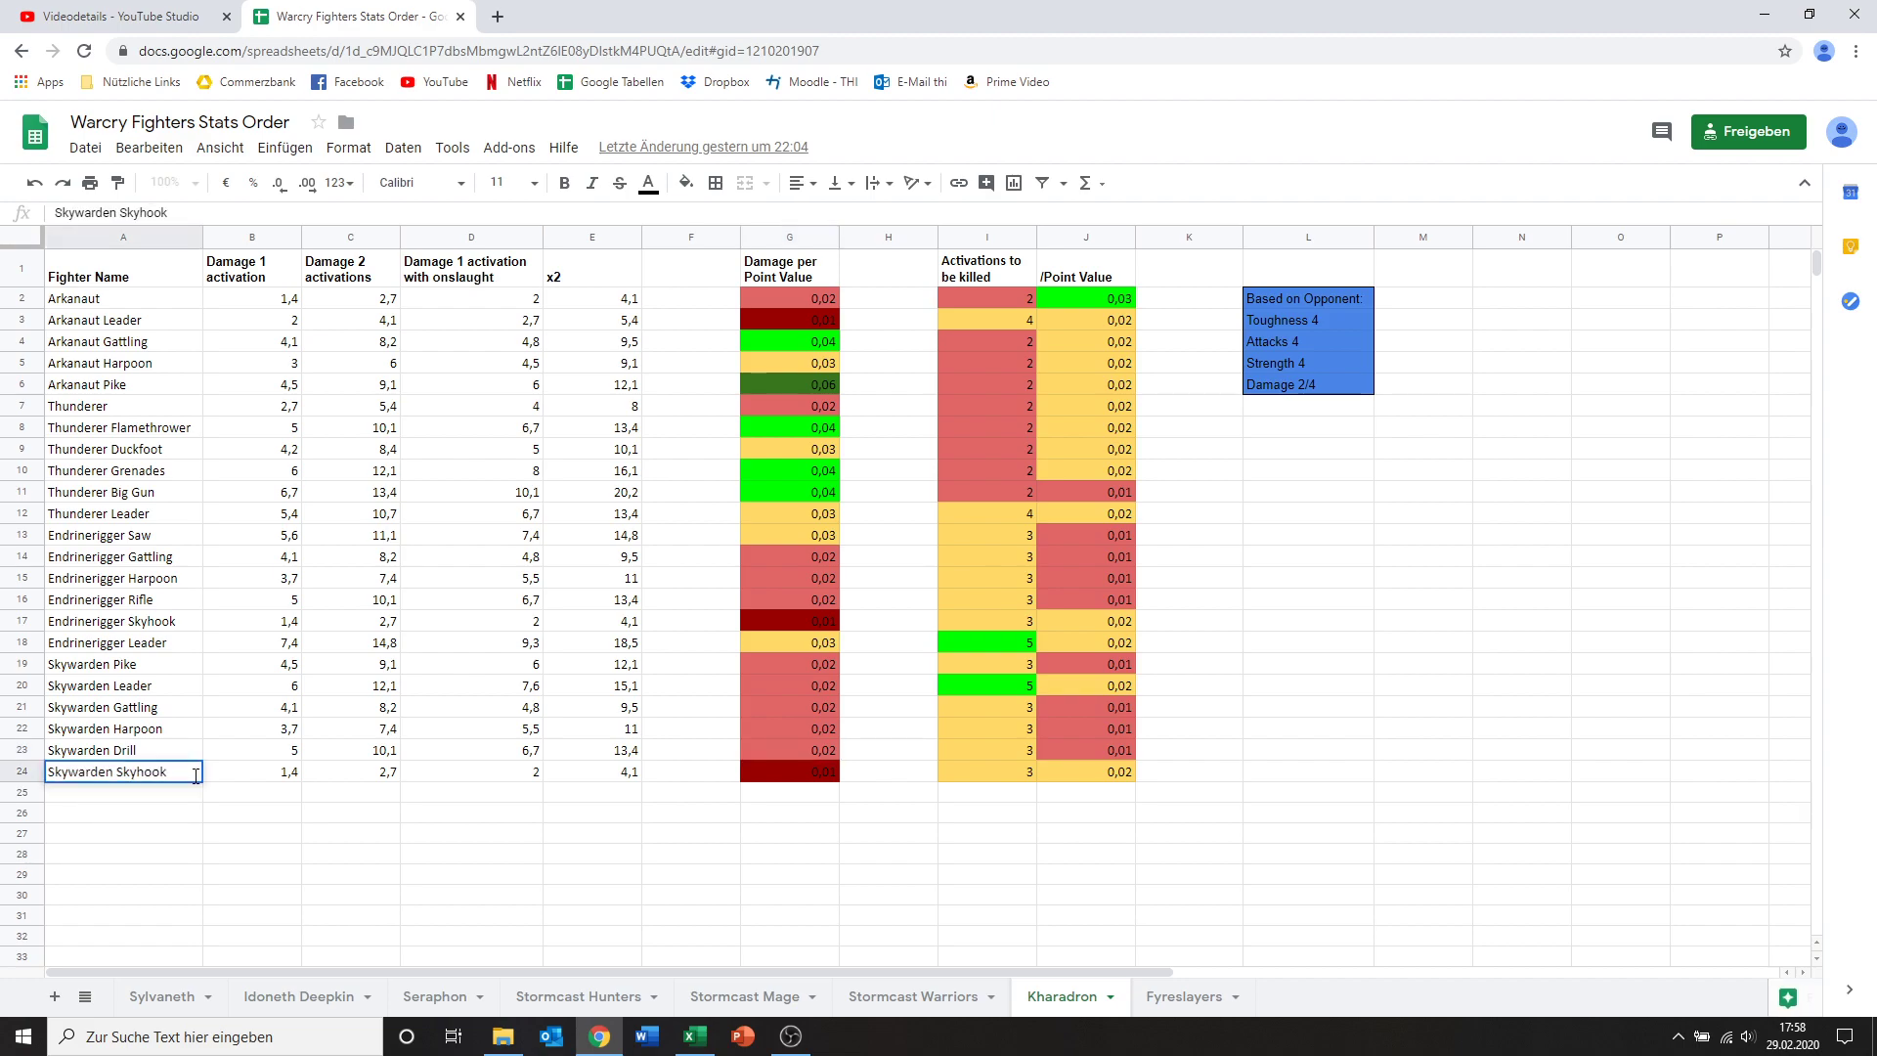
pyautogui.click(245, 782)
pyautogui.click(256, 628)
pyautogui.click(281, 780)
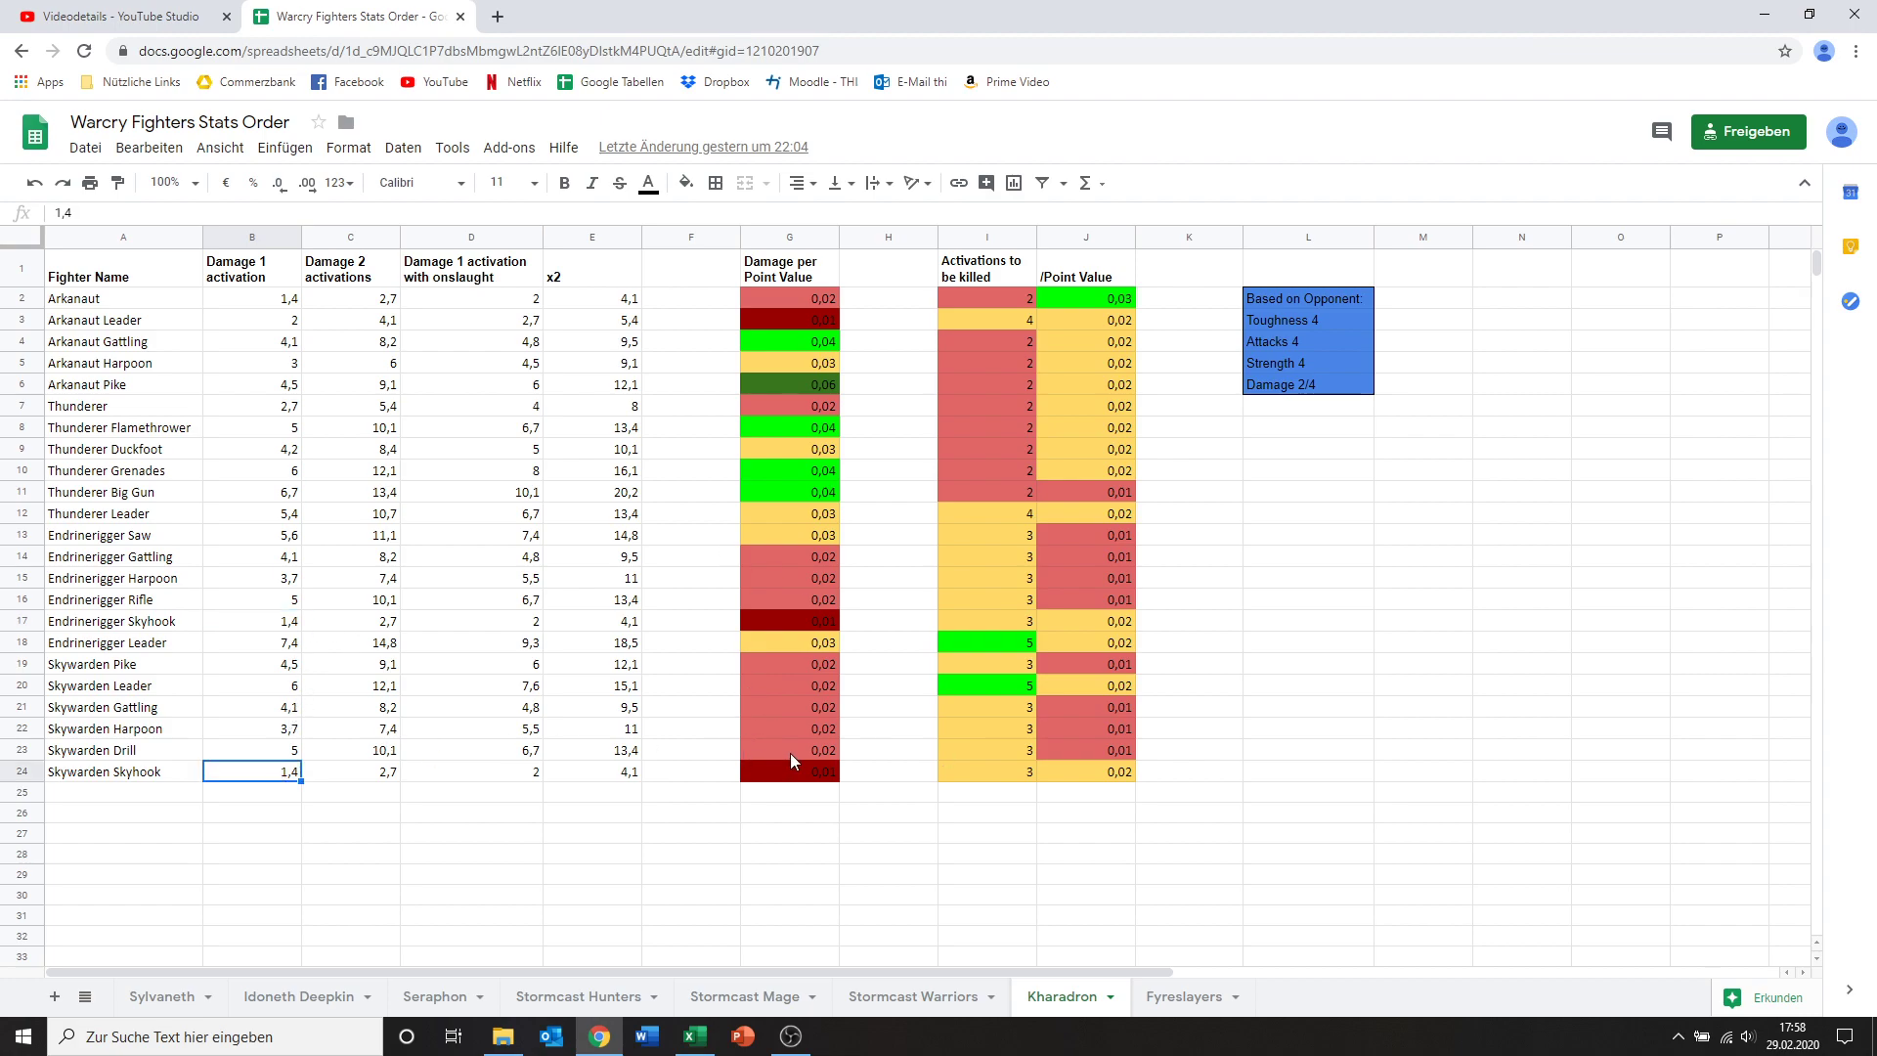
pyautogui.click(868, 779)
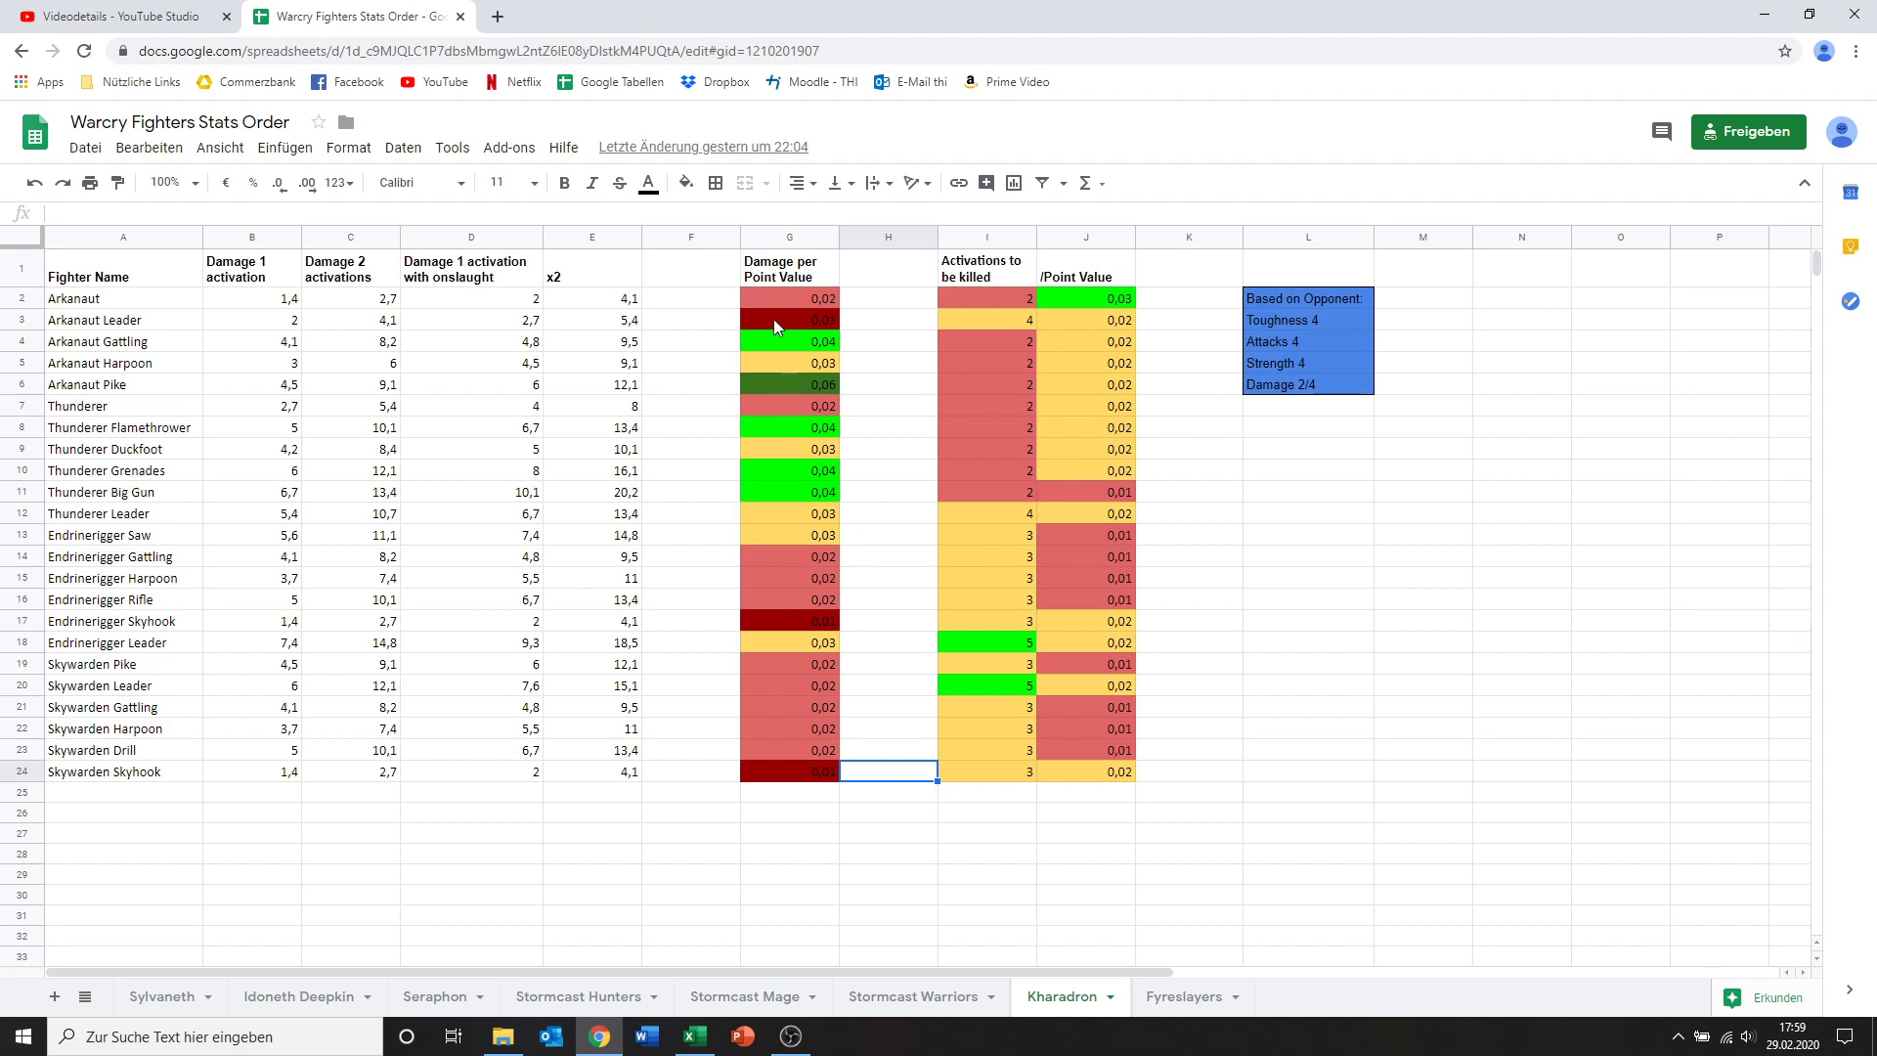
# Step: Recap the damage per point values of the Arkanaut Gattling, Arkanaut Pike, Thunderer Grenades and Thunderer Flamethrower
pyautogui.click(828, 347)
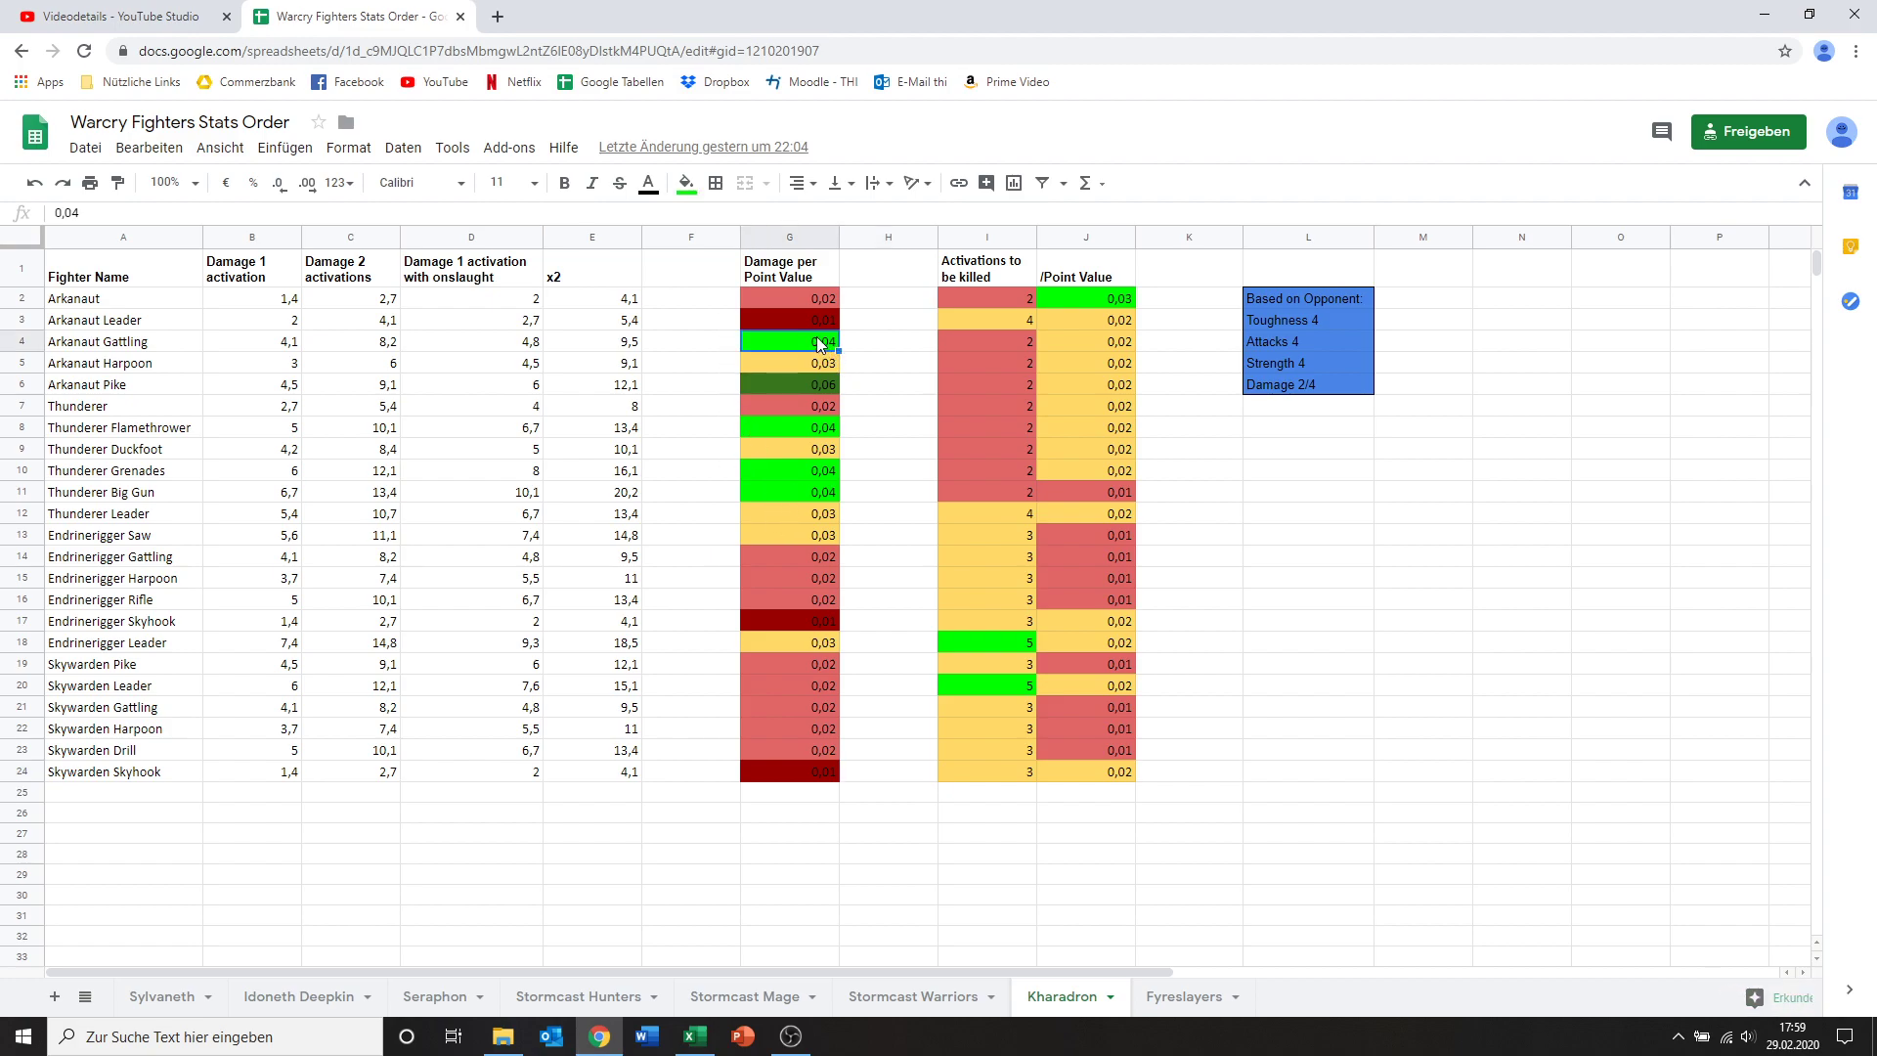
pyautogui.click(805, 387)
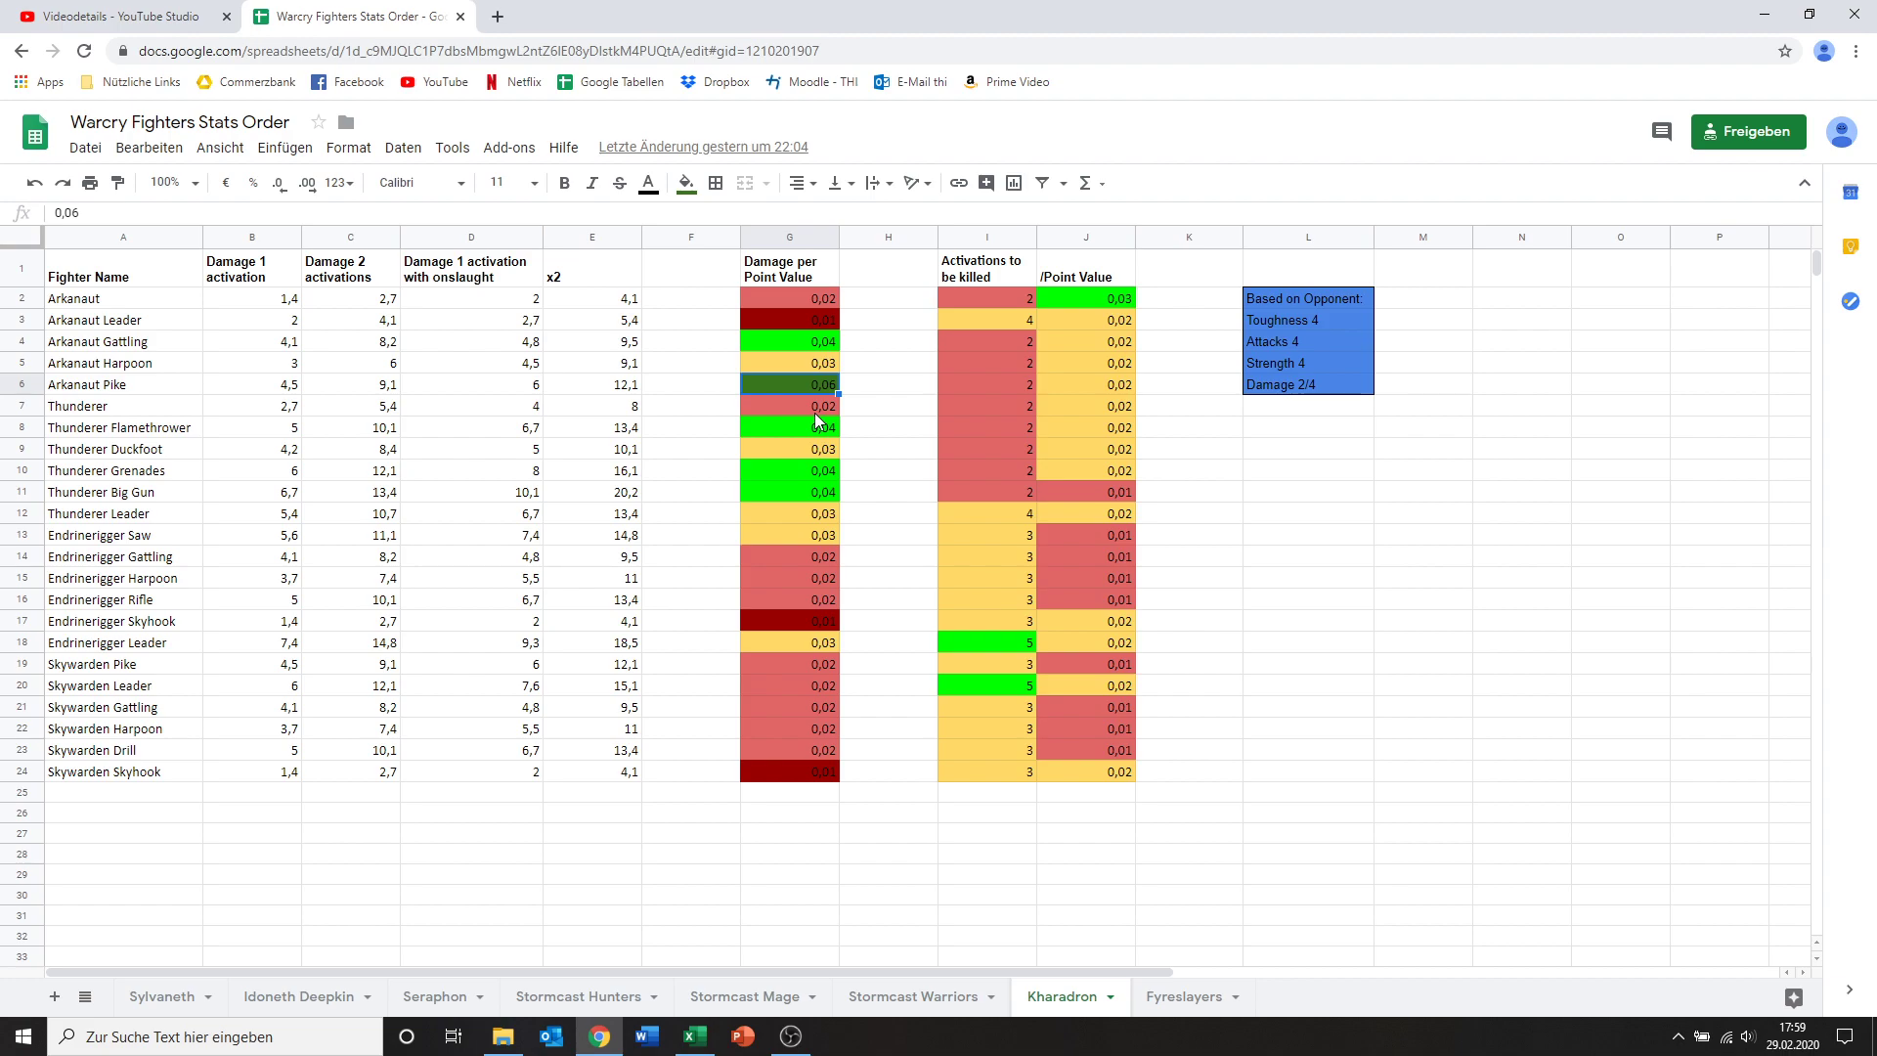
pyautogui.click(789, 475)
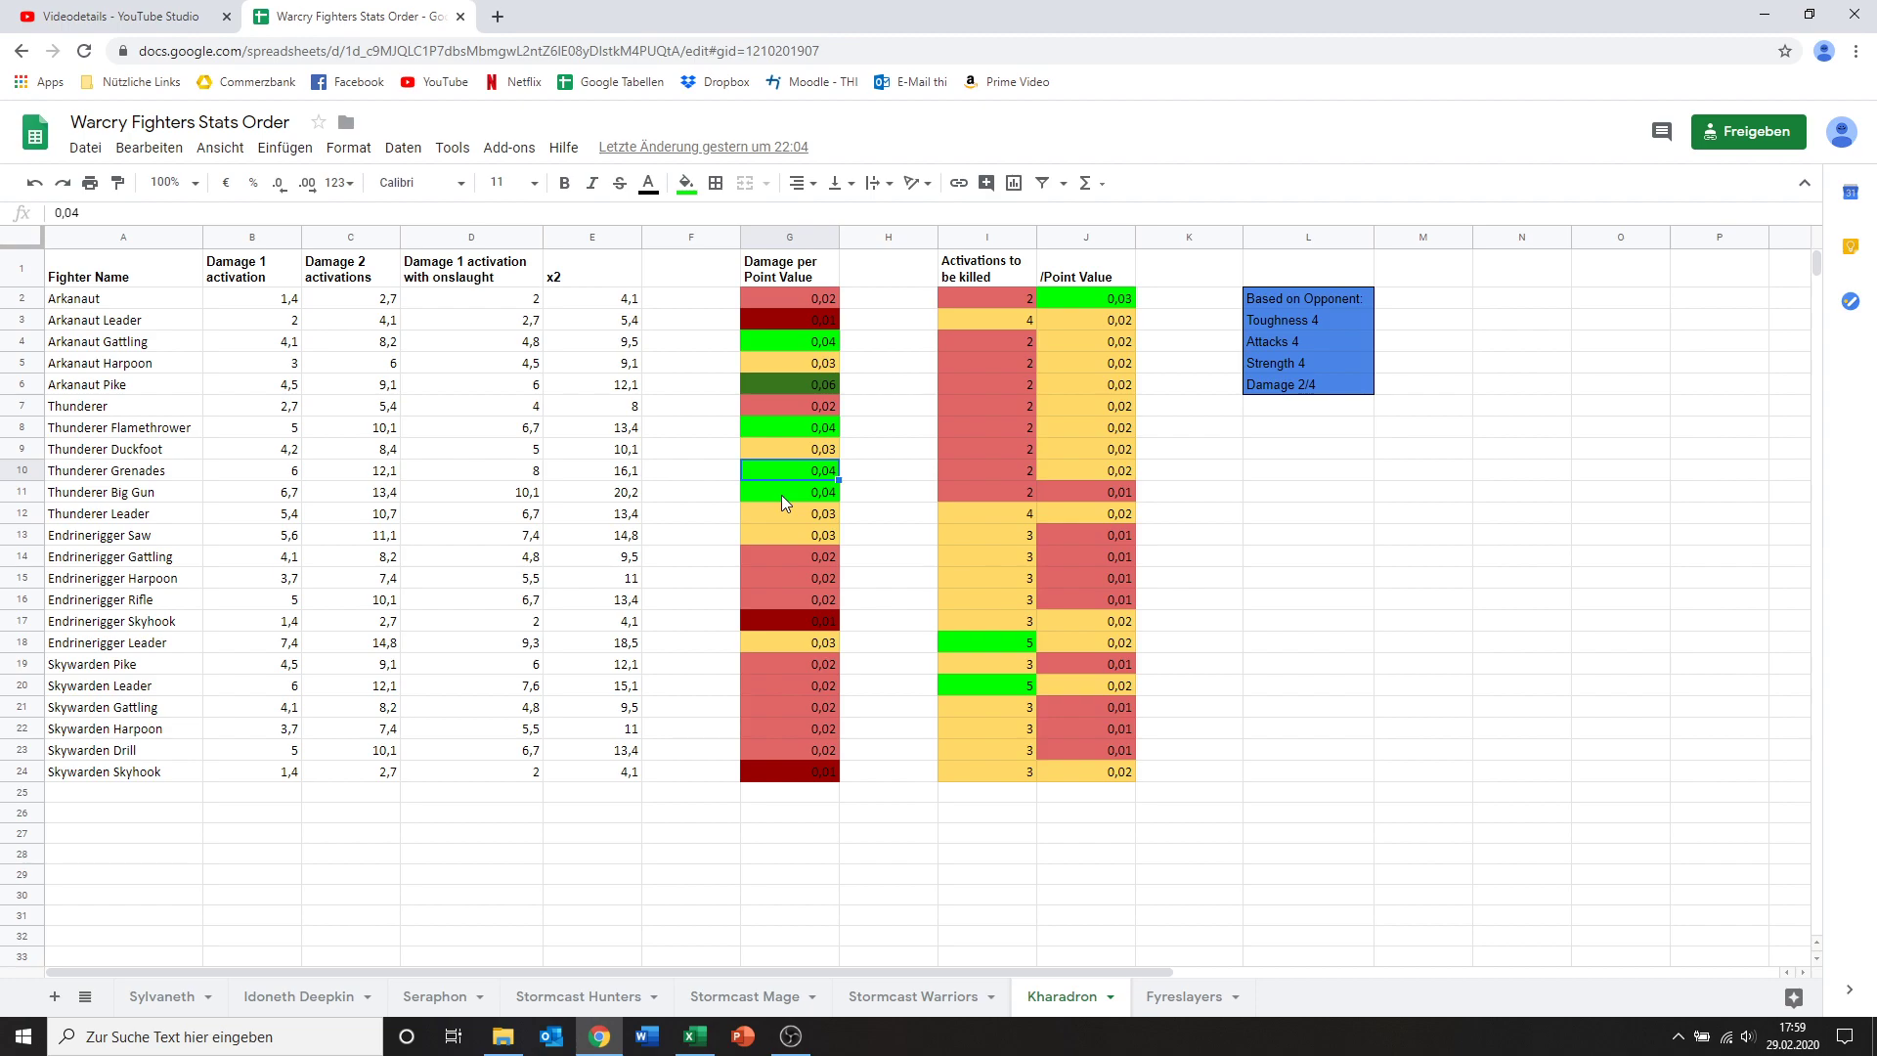
pyautogui.click(767, 427)
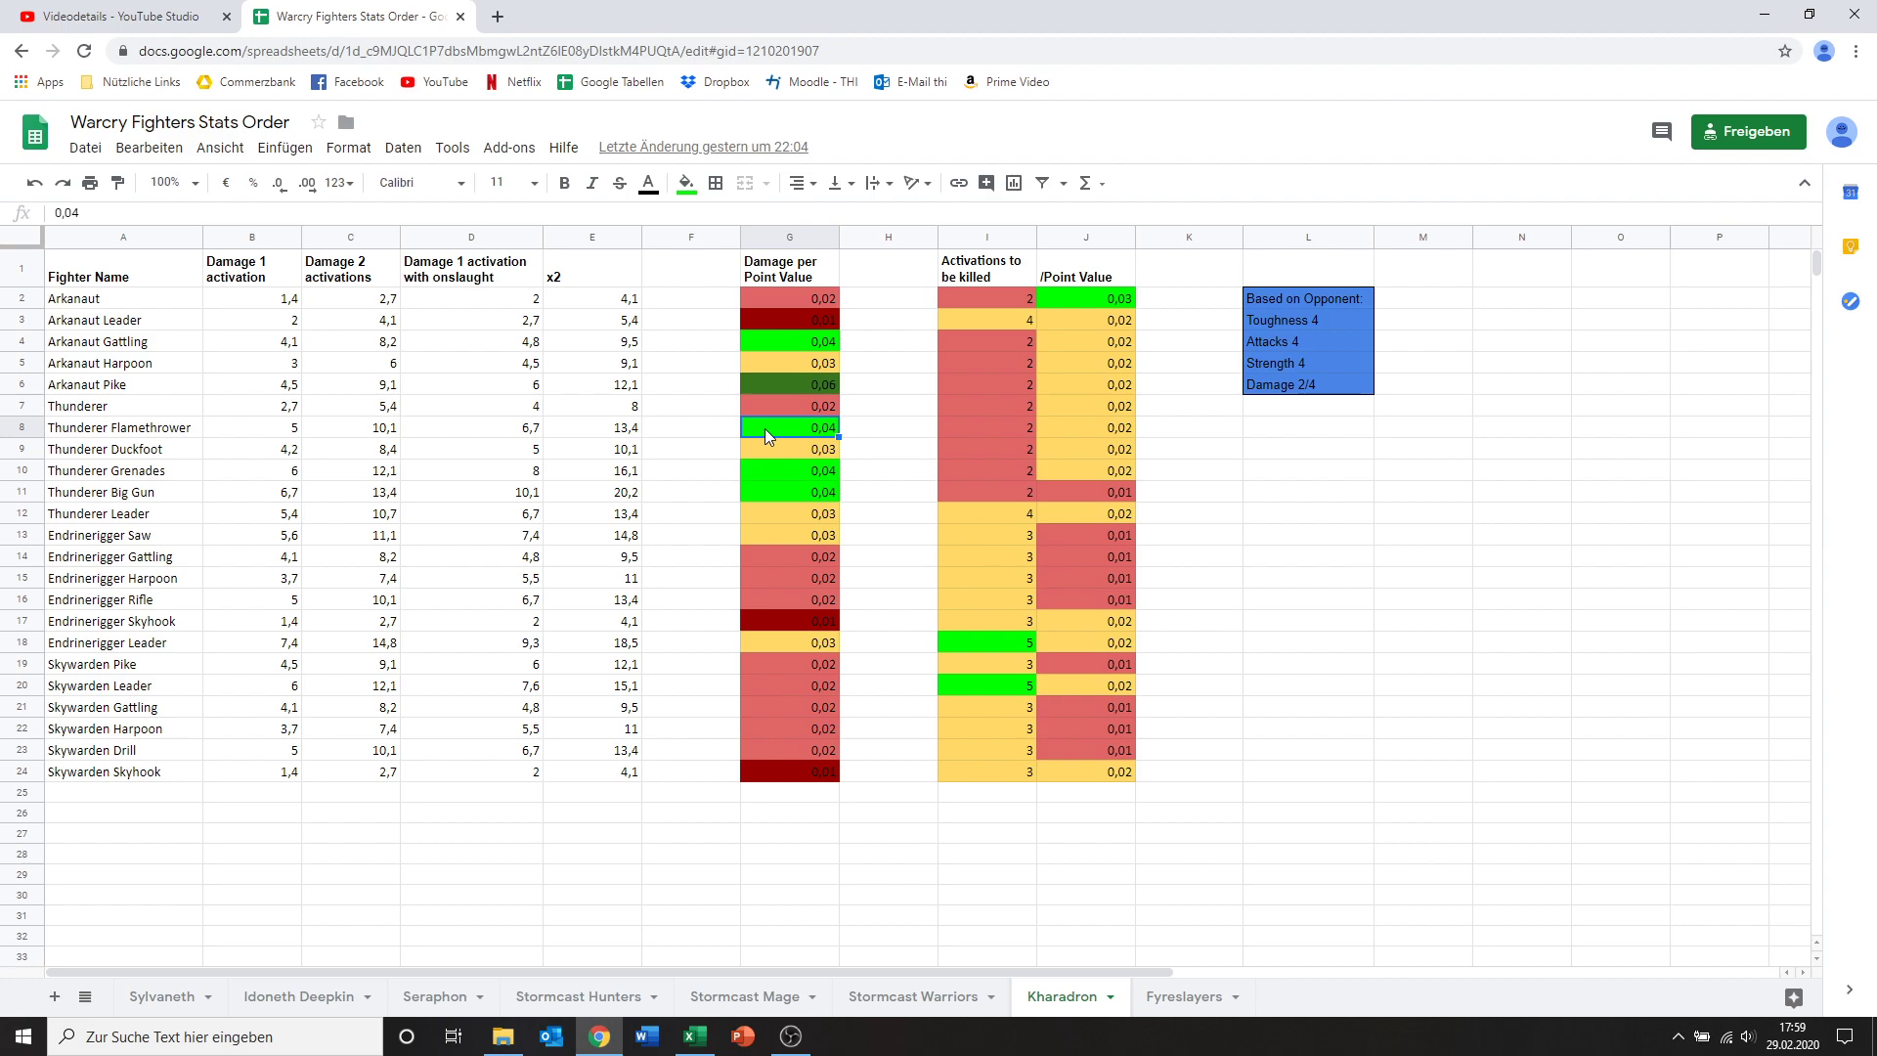
# Step: Revisit the Endrinerigger Leader's full statistics row and its damage per point value
pyautogui.click(823, 648)
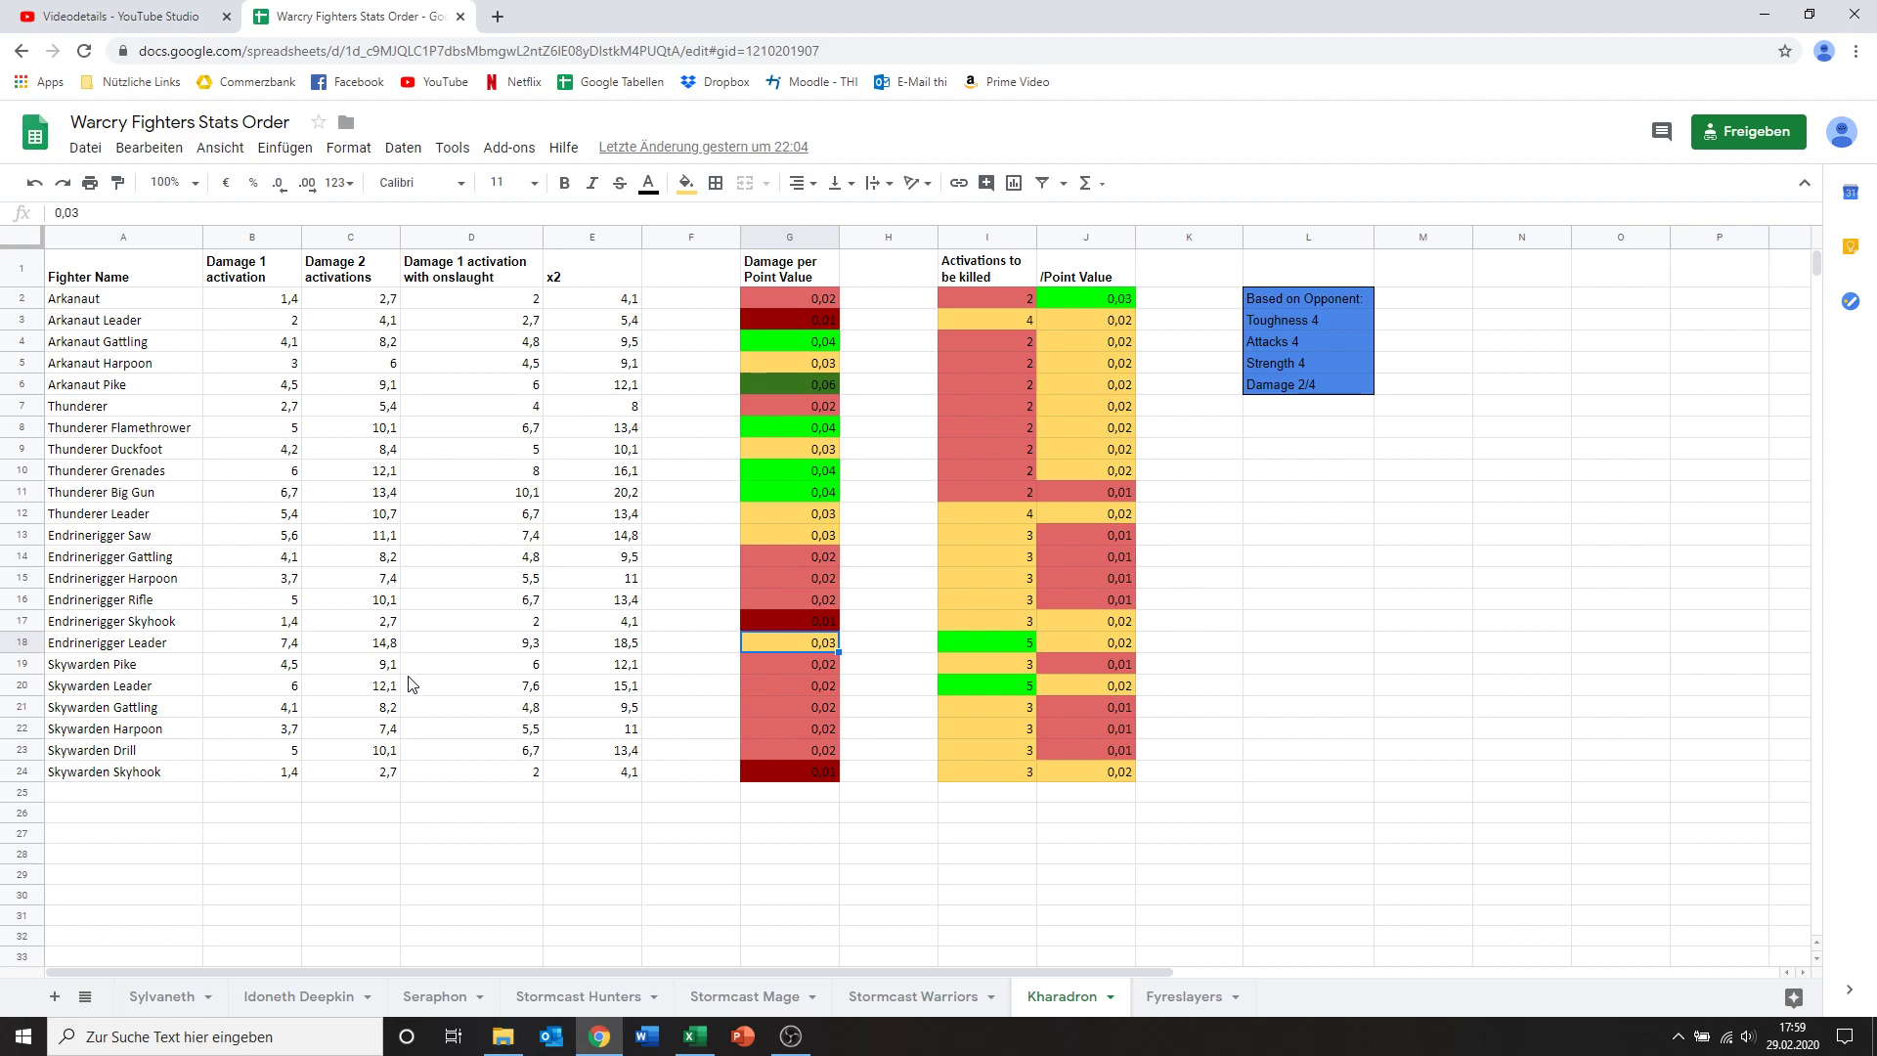
pyautogui.click(20, 649)
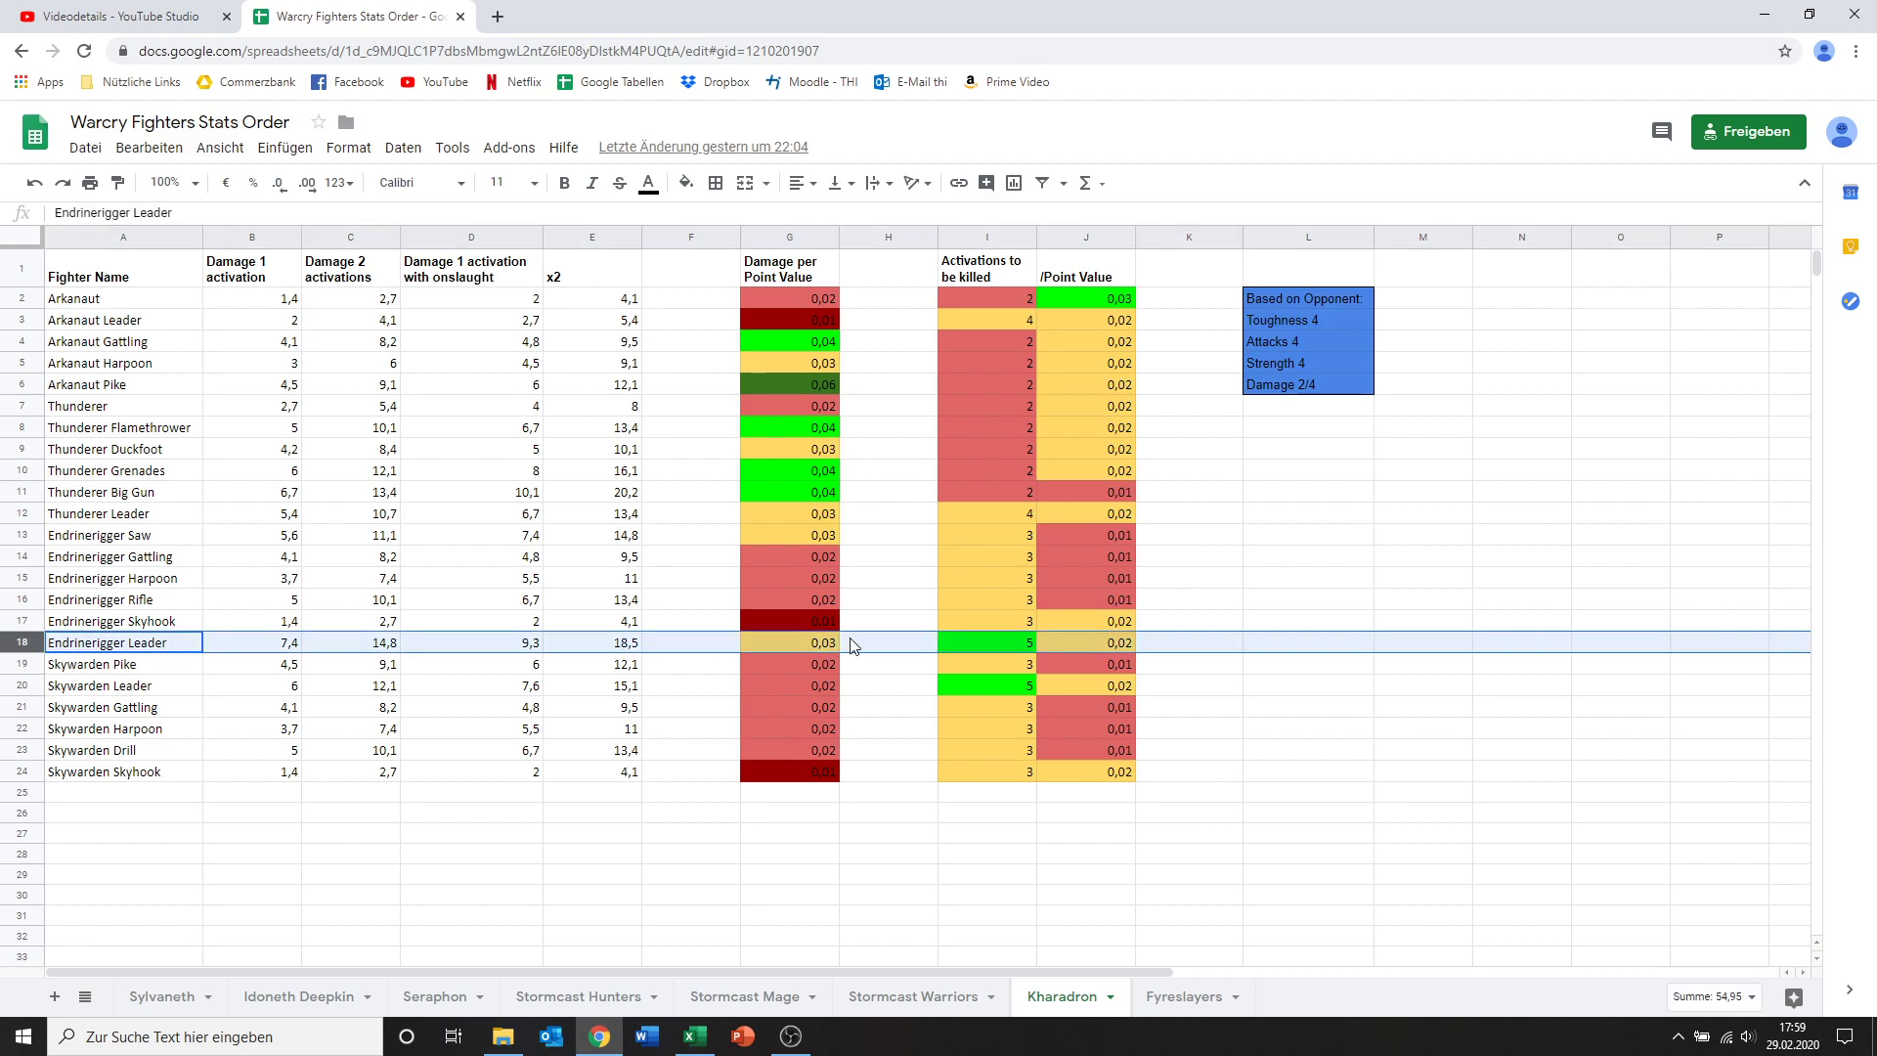
pyautogui.click(794, 647)
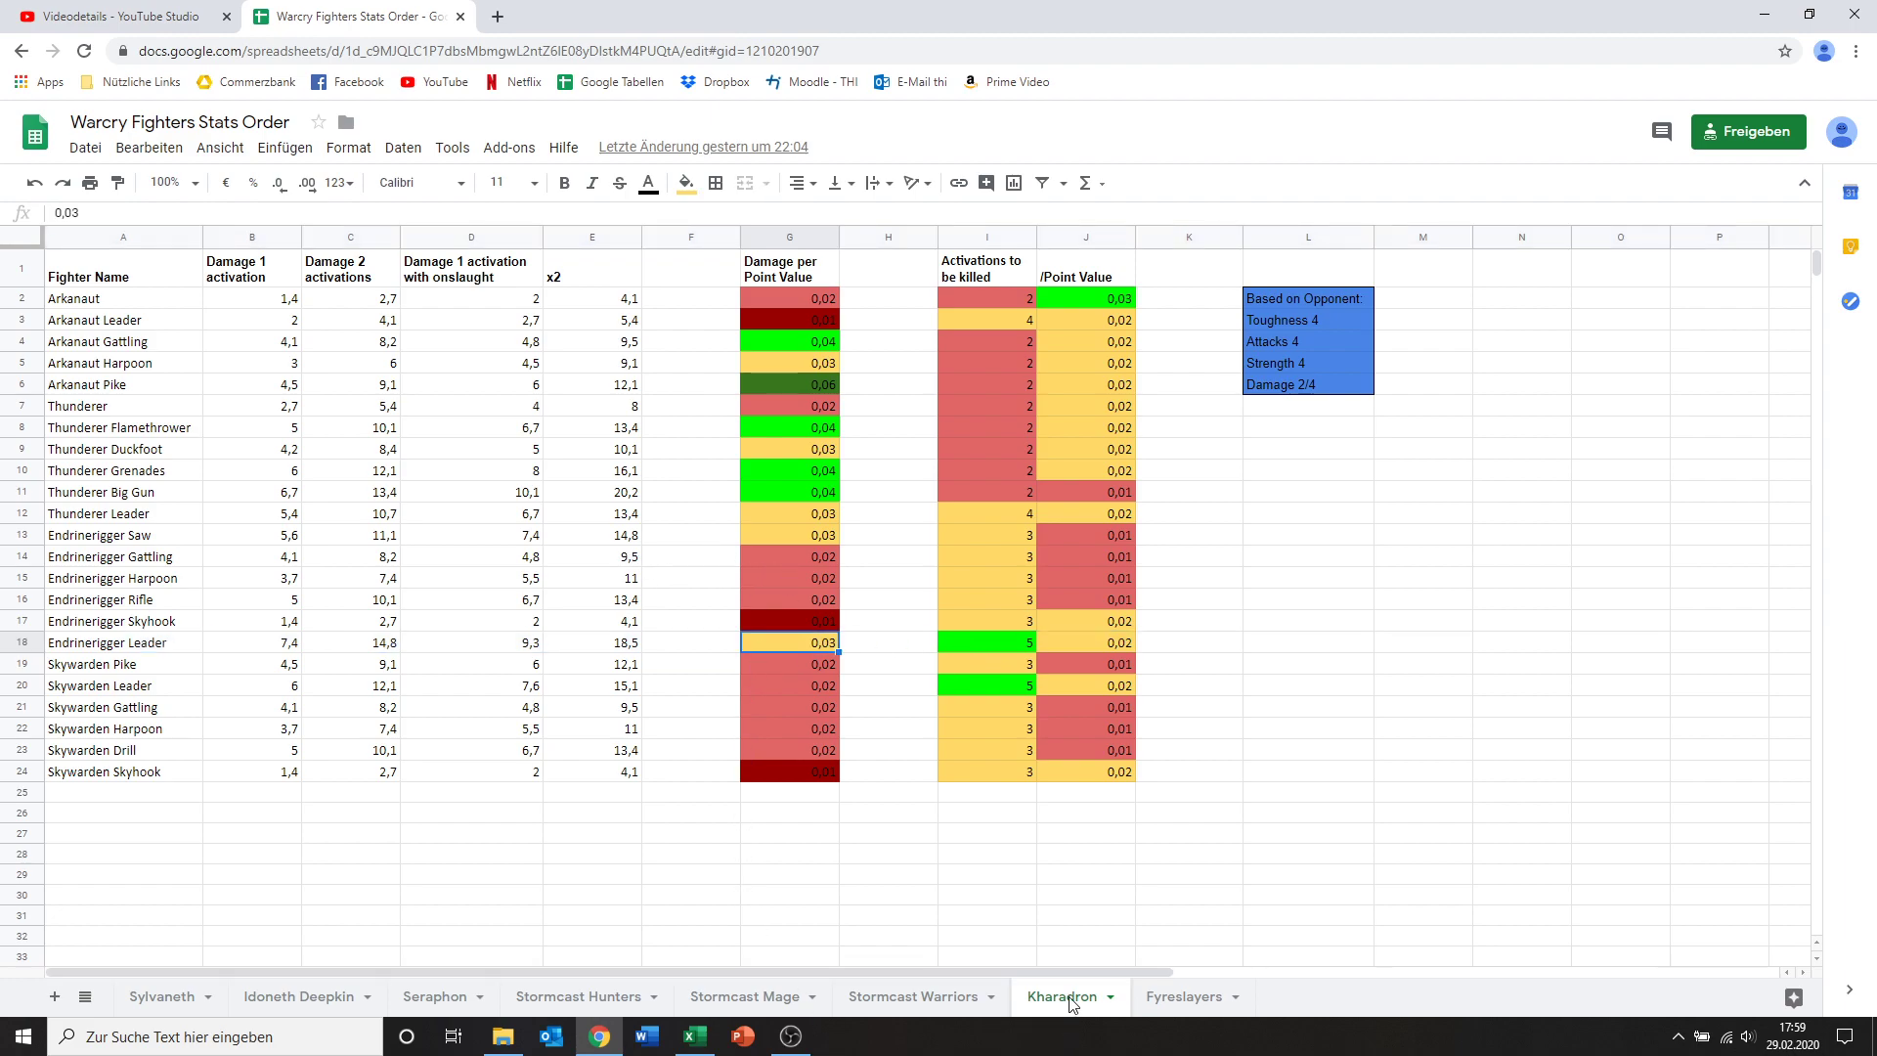
# Step: Open the Fyreslayers sheet and review the Auric Hearthguard Leader's damage per point value, one-activation damage and activations to be killed
pyautogui.click(1185, 996)
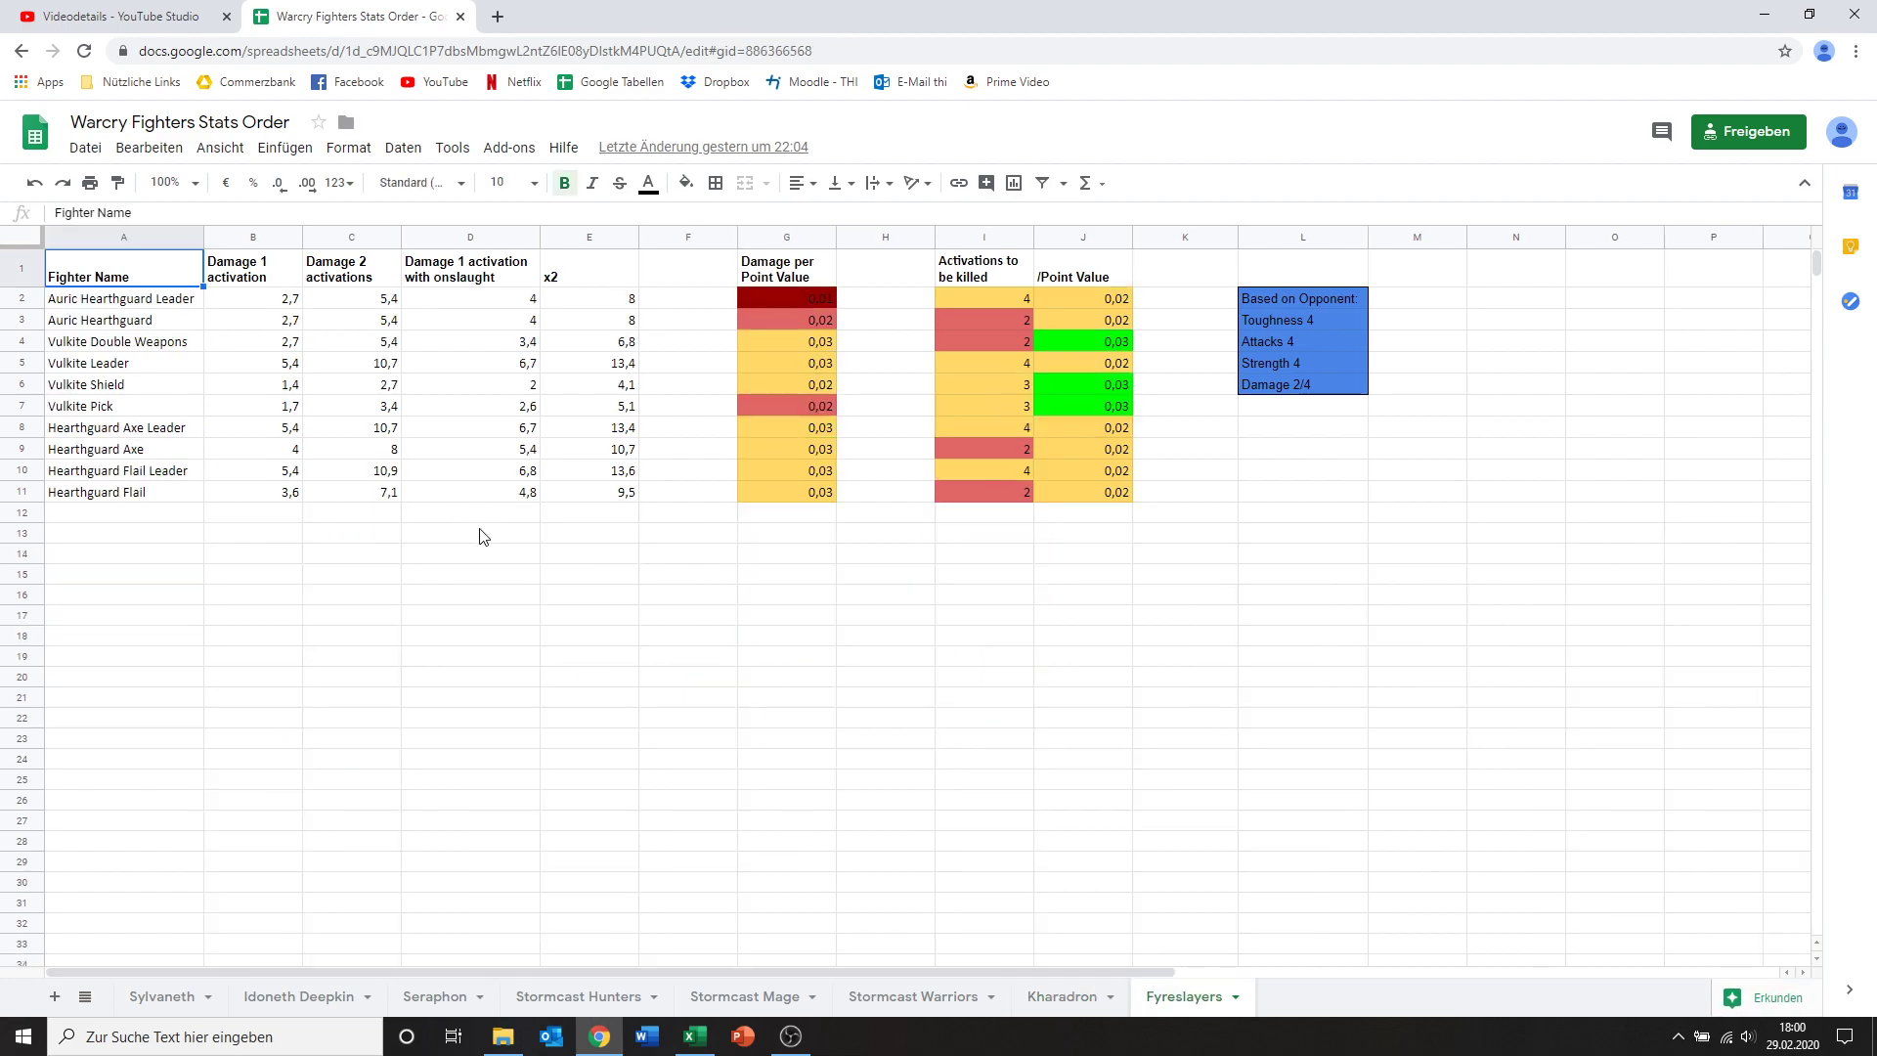
pyautogui.click(154, 299)
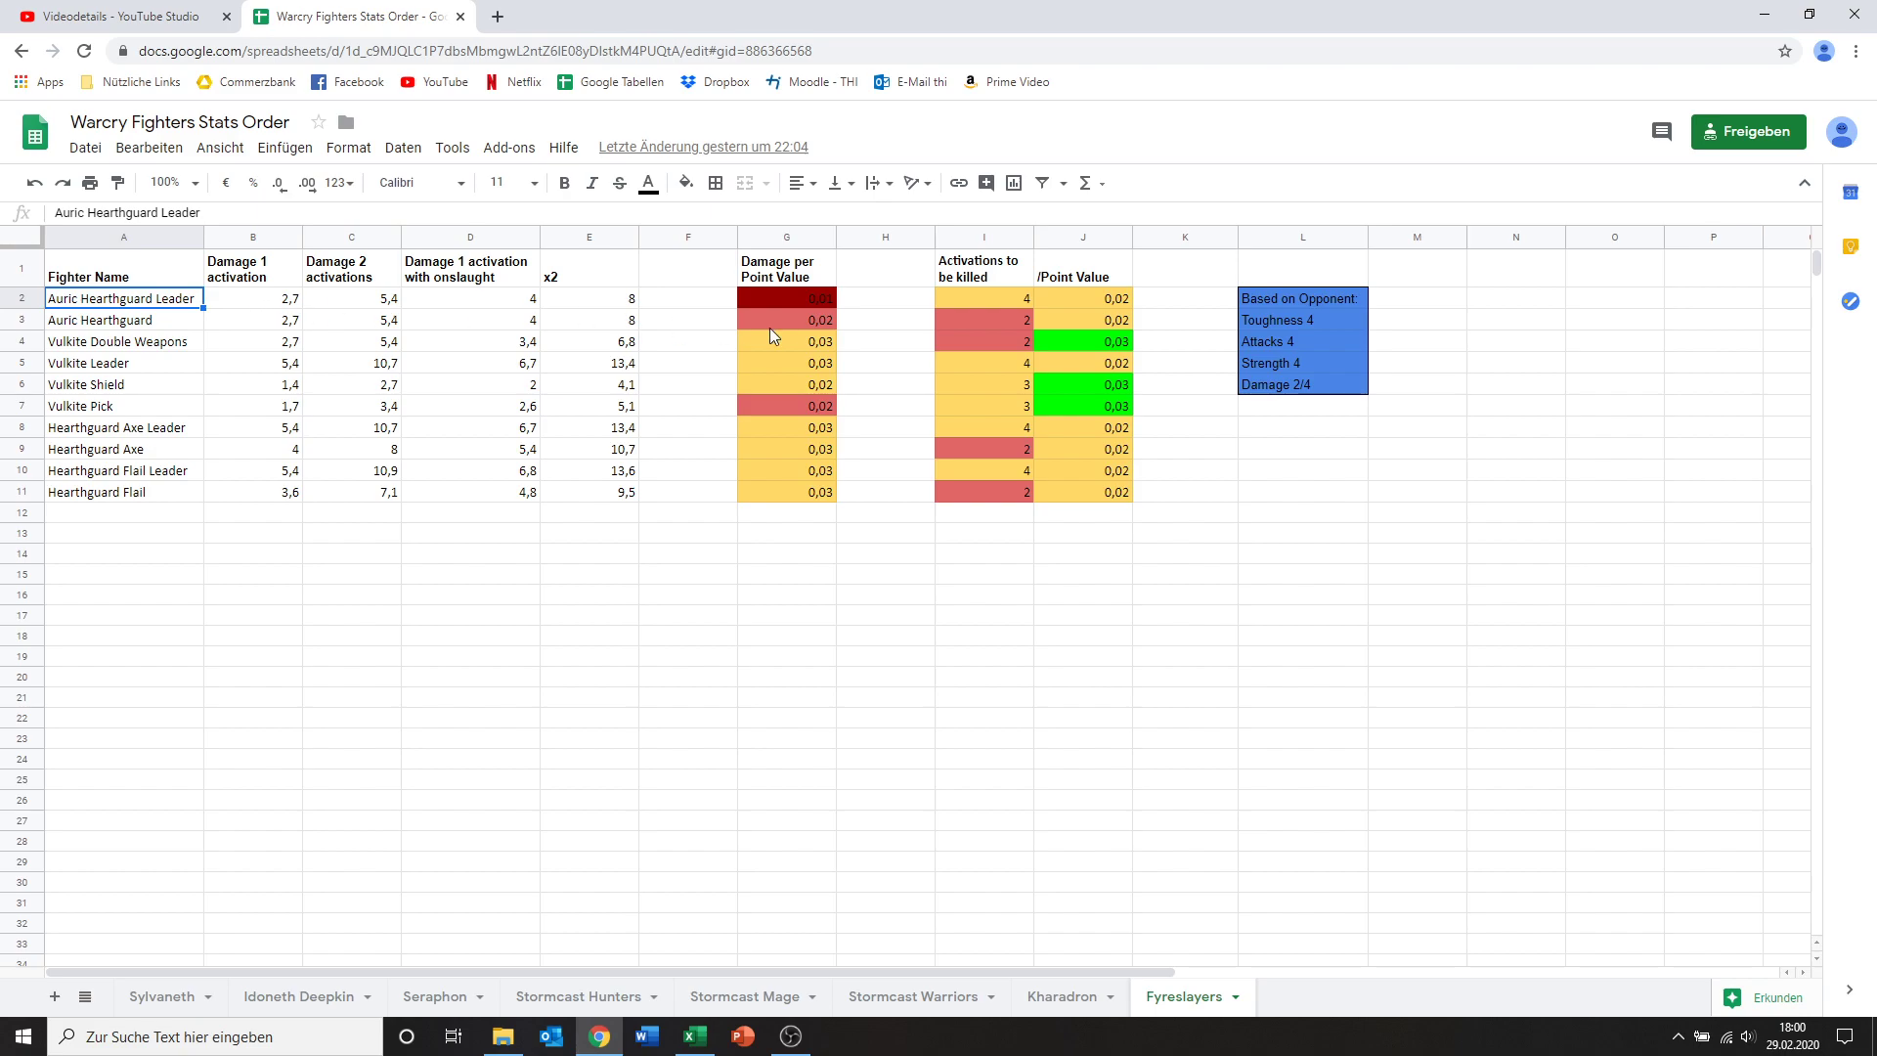
pyautogui.click(801, 302)
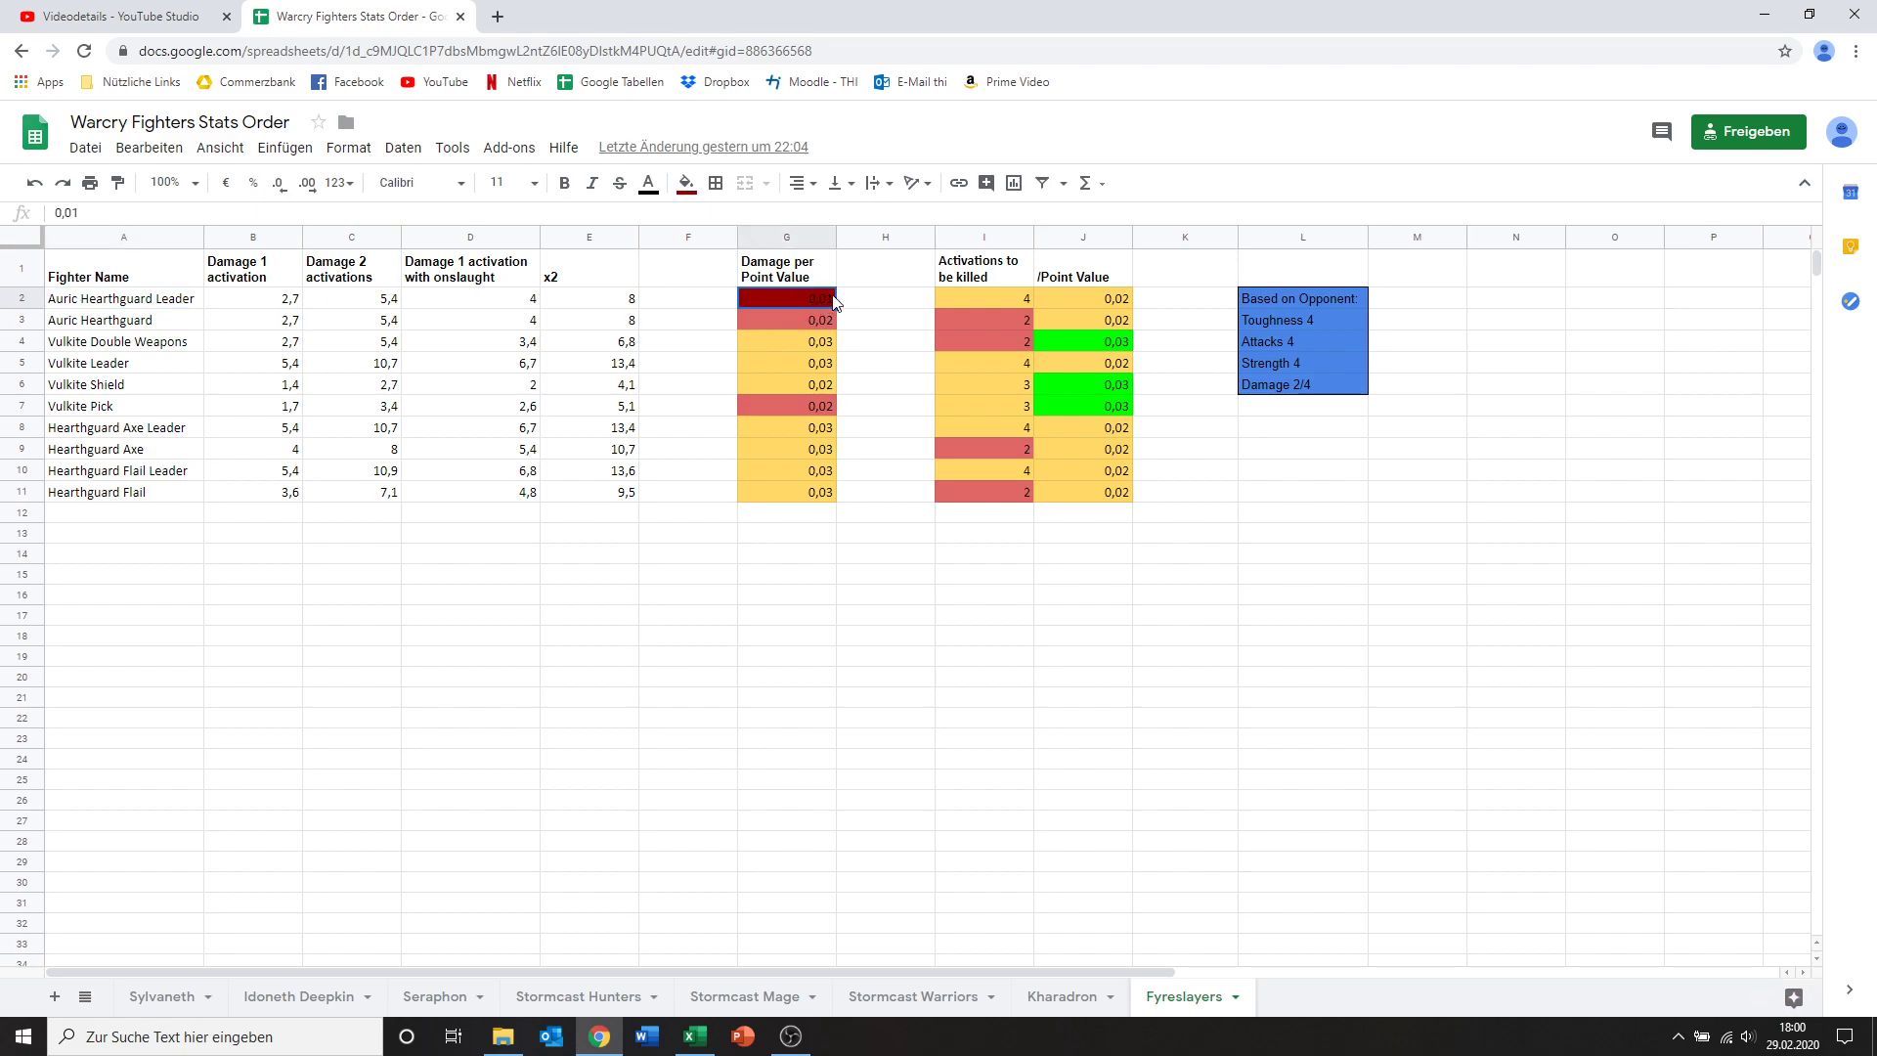
pyautogui.click(262, 301)
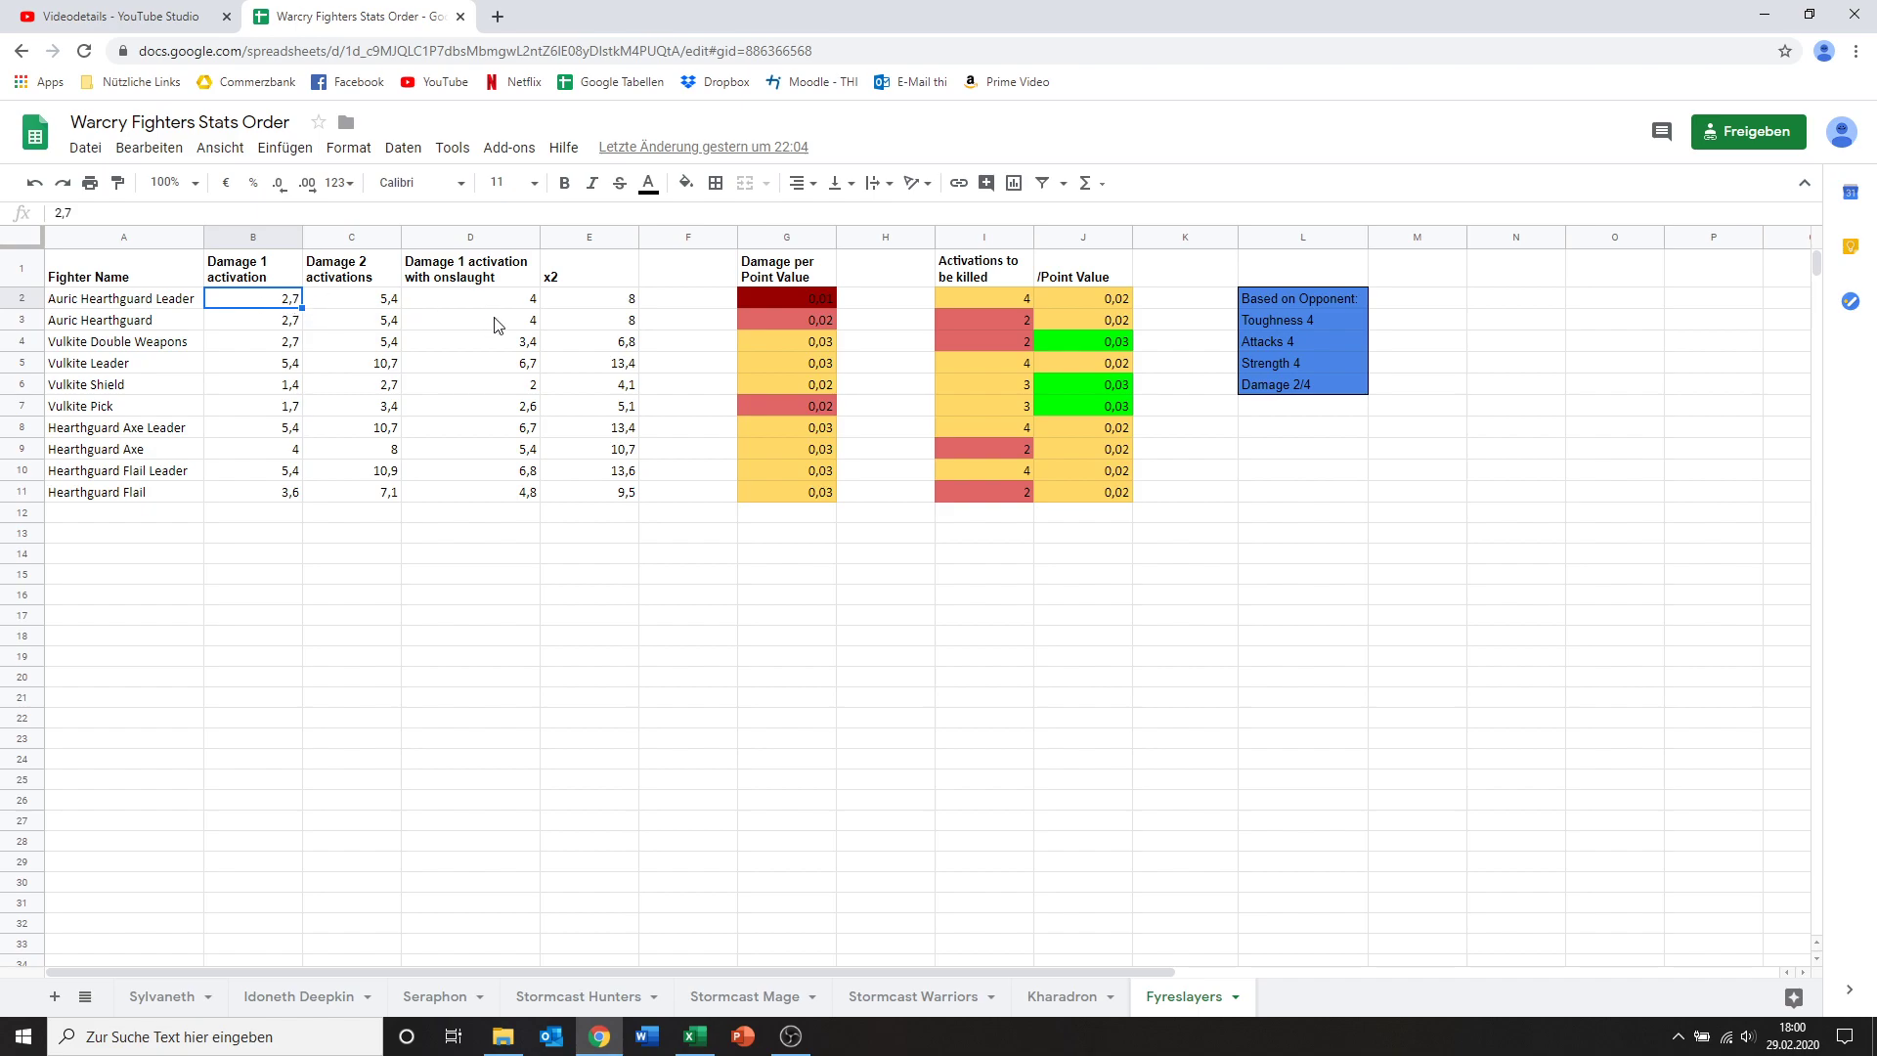
pyautogui.click(970, 296)
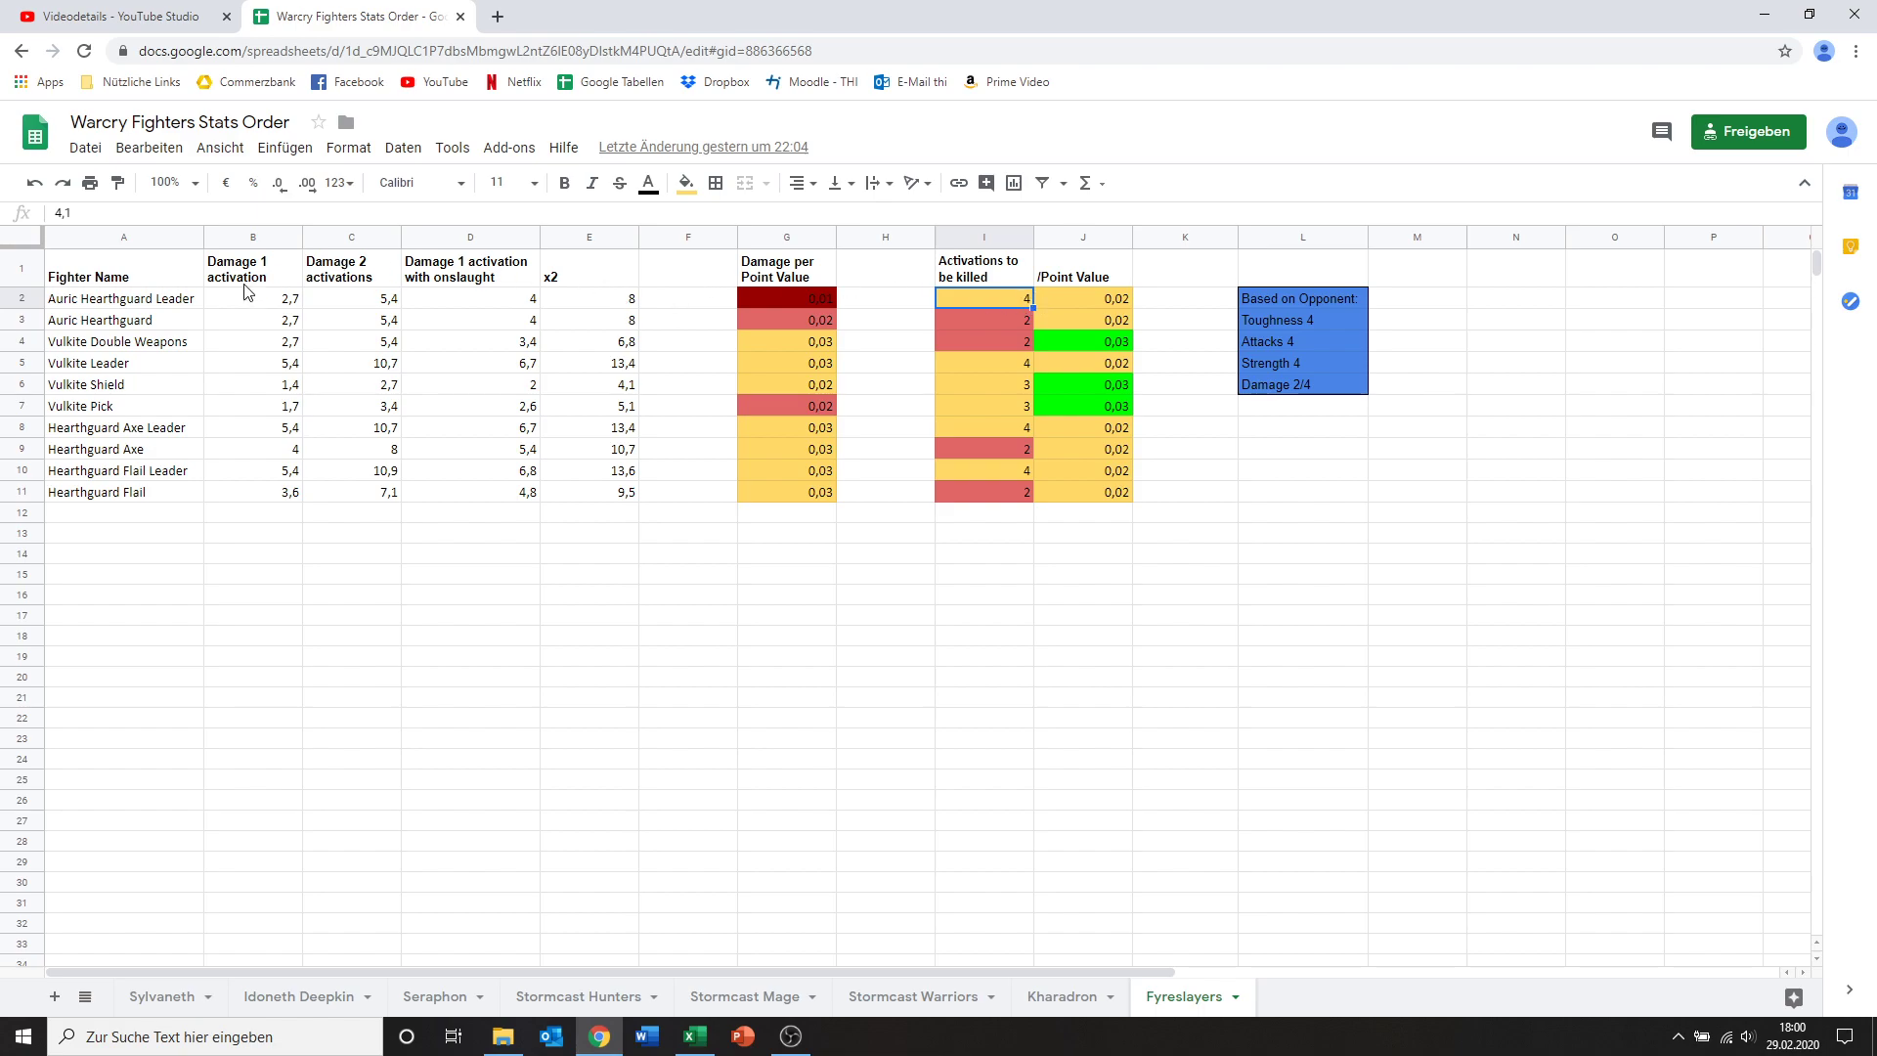
# Step: Review the Auric Hearthguard's one-activation damage, damage per point value and activations to be killed
pyautogui.click(176, 325)
pyautogui.click(243, 326)
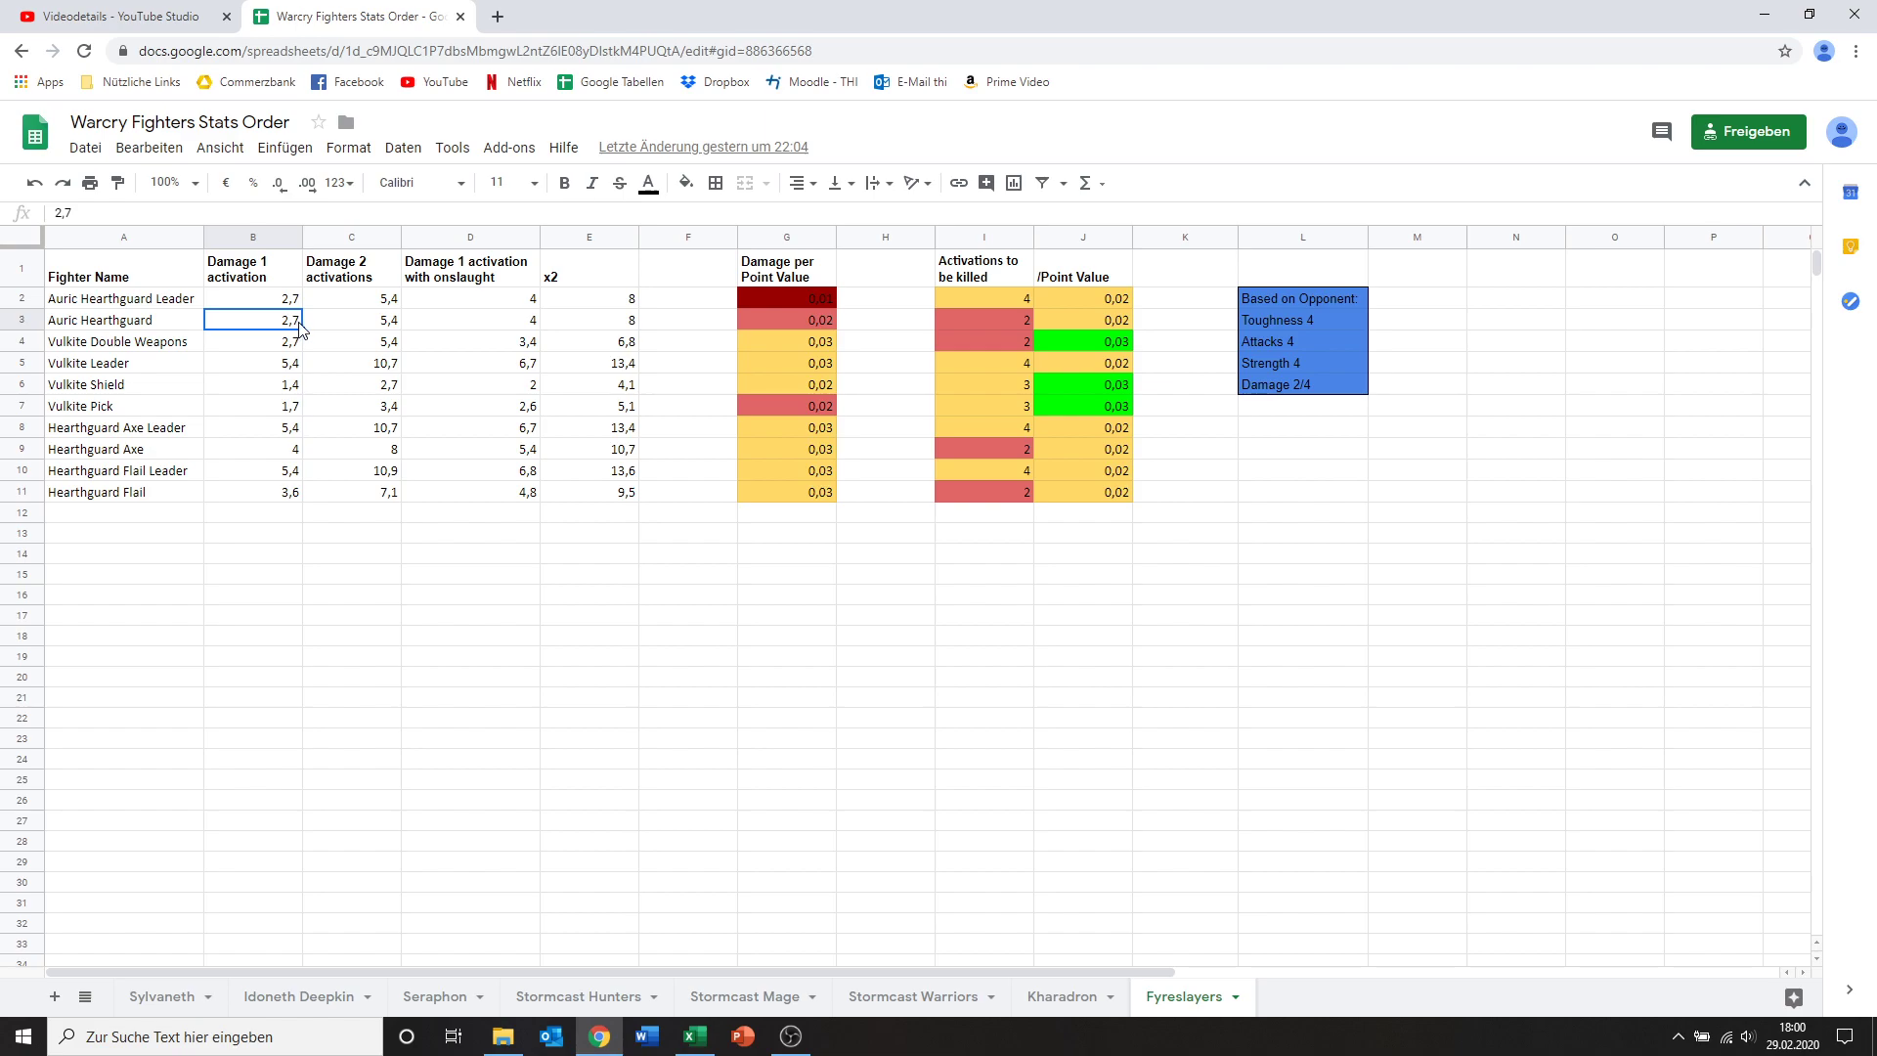
pyautogui.click(810, 326)
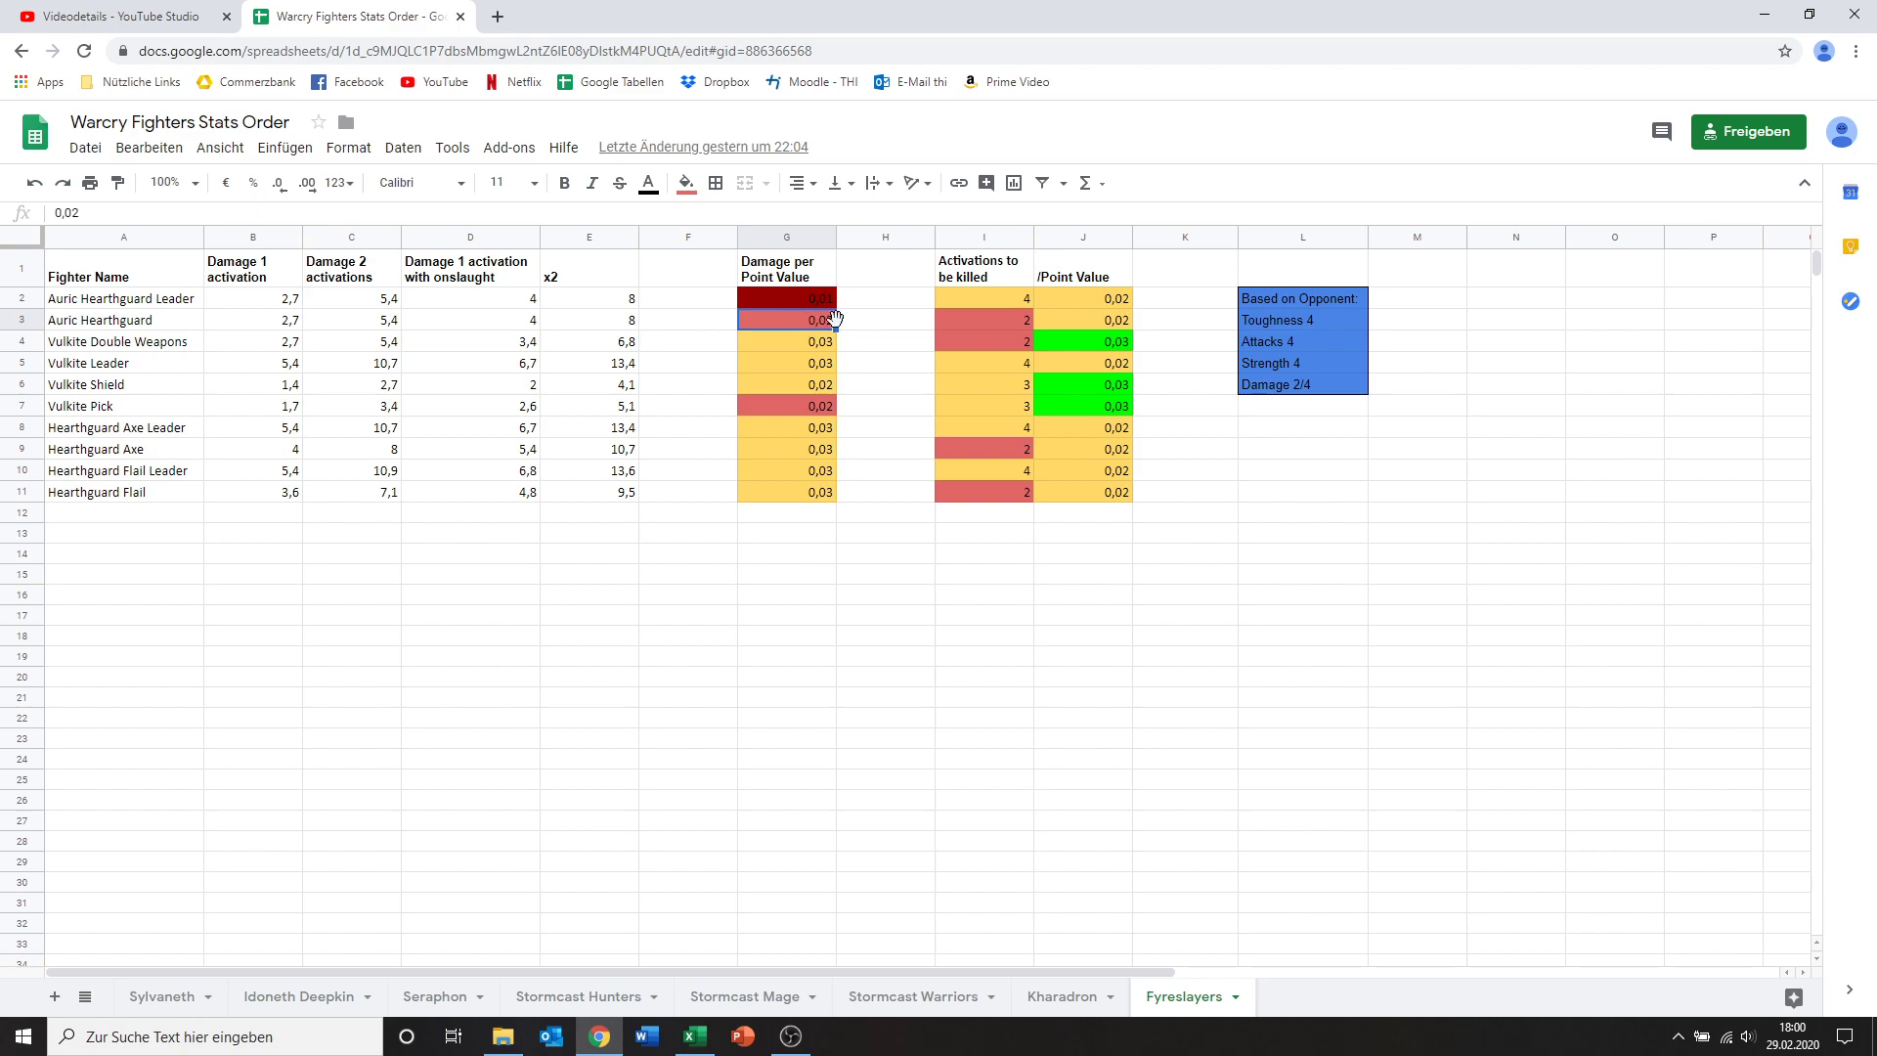
pyautogui.click(976, 324)
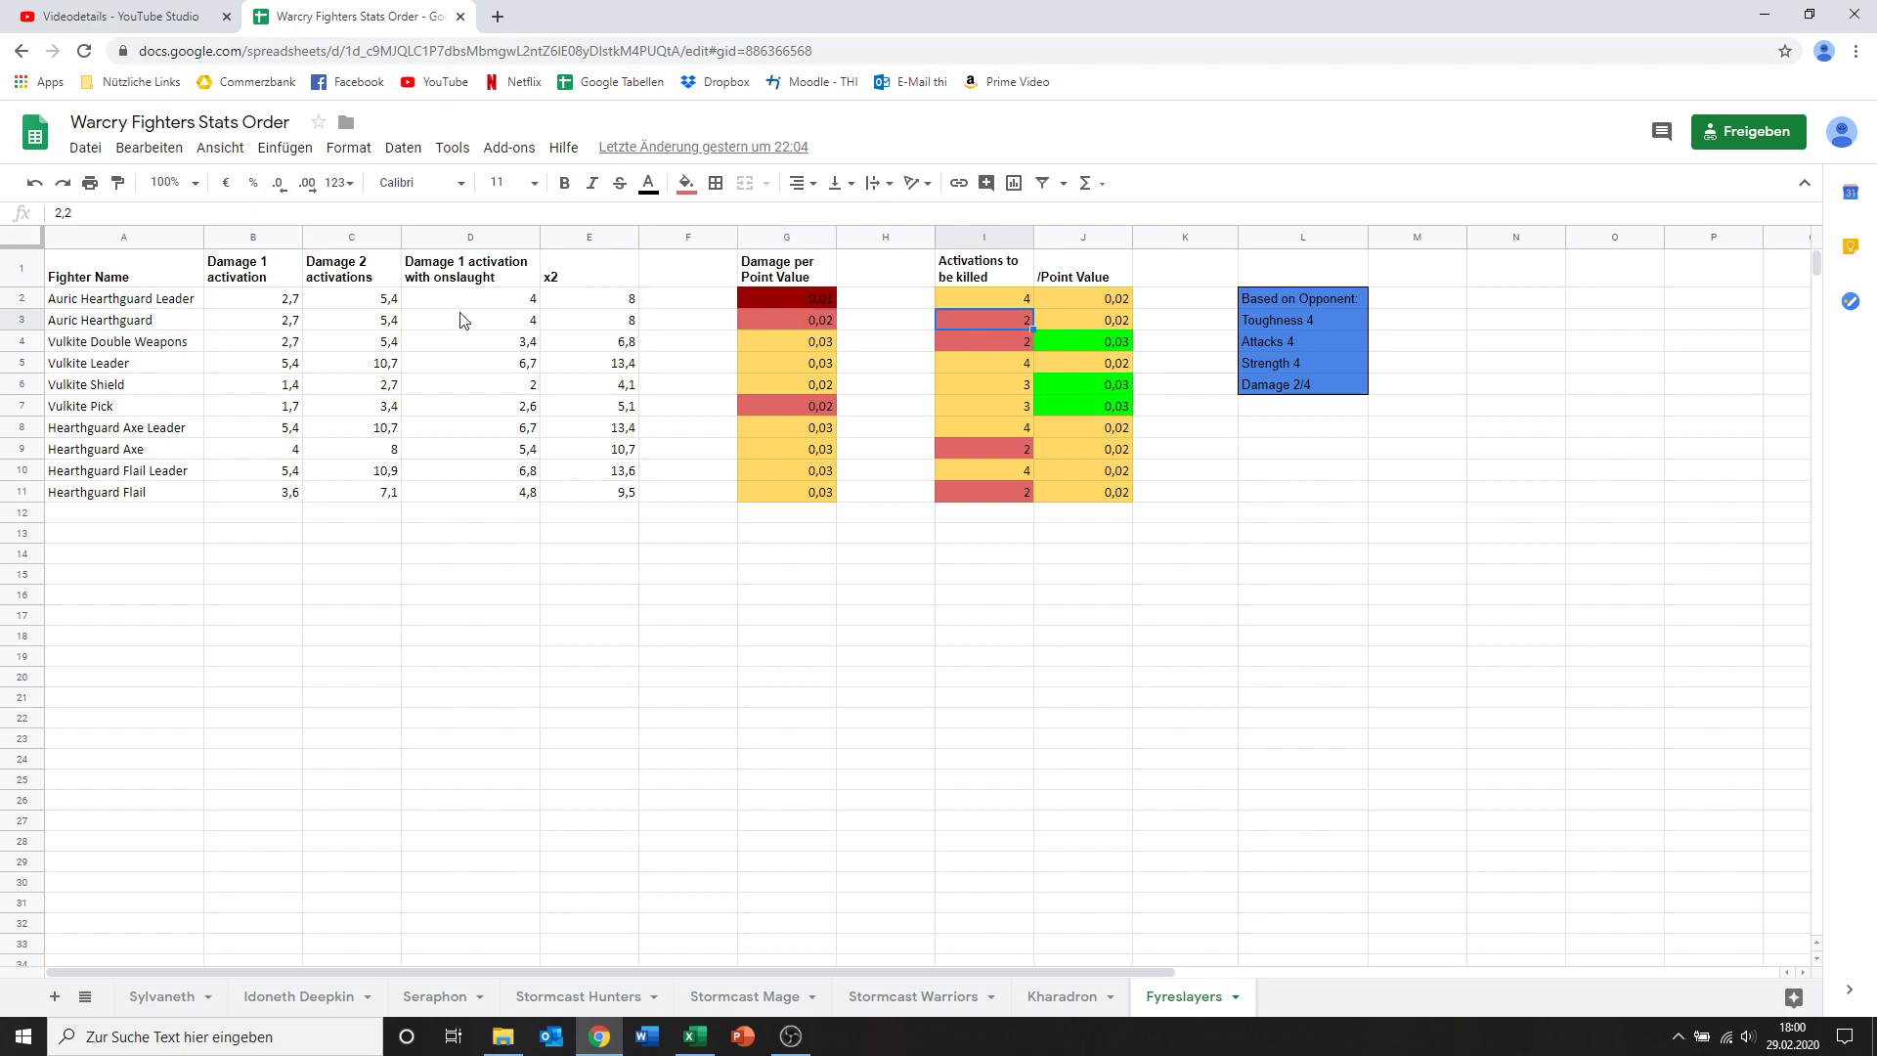
pyautogui.click(153, 321)
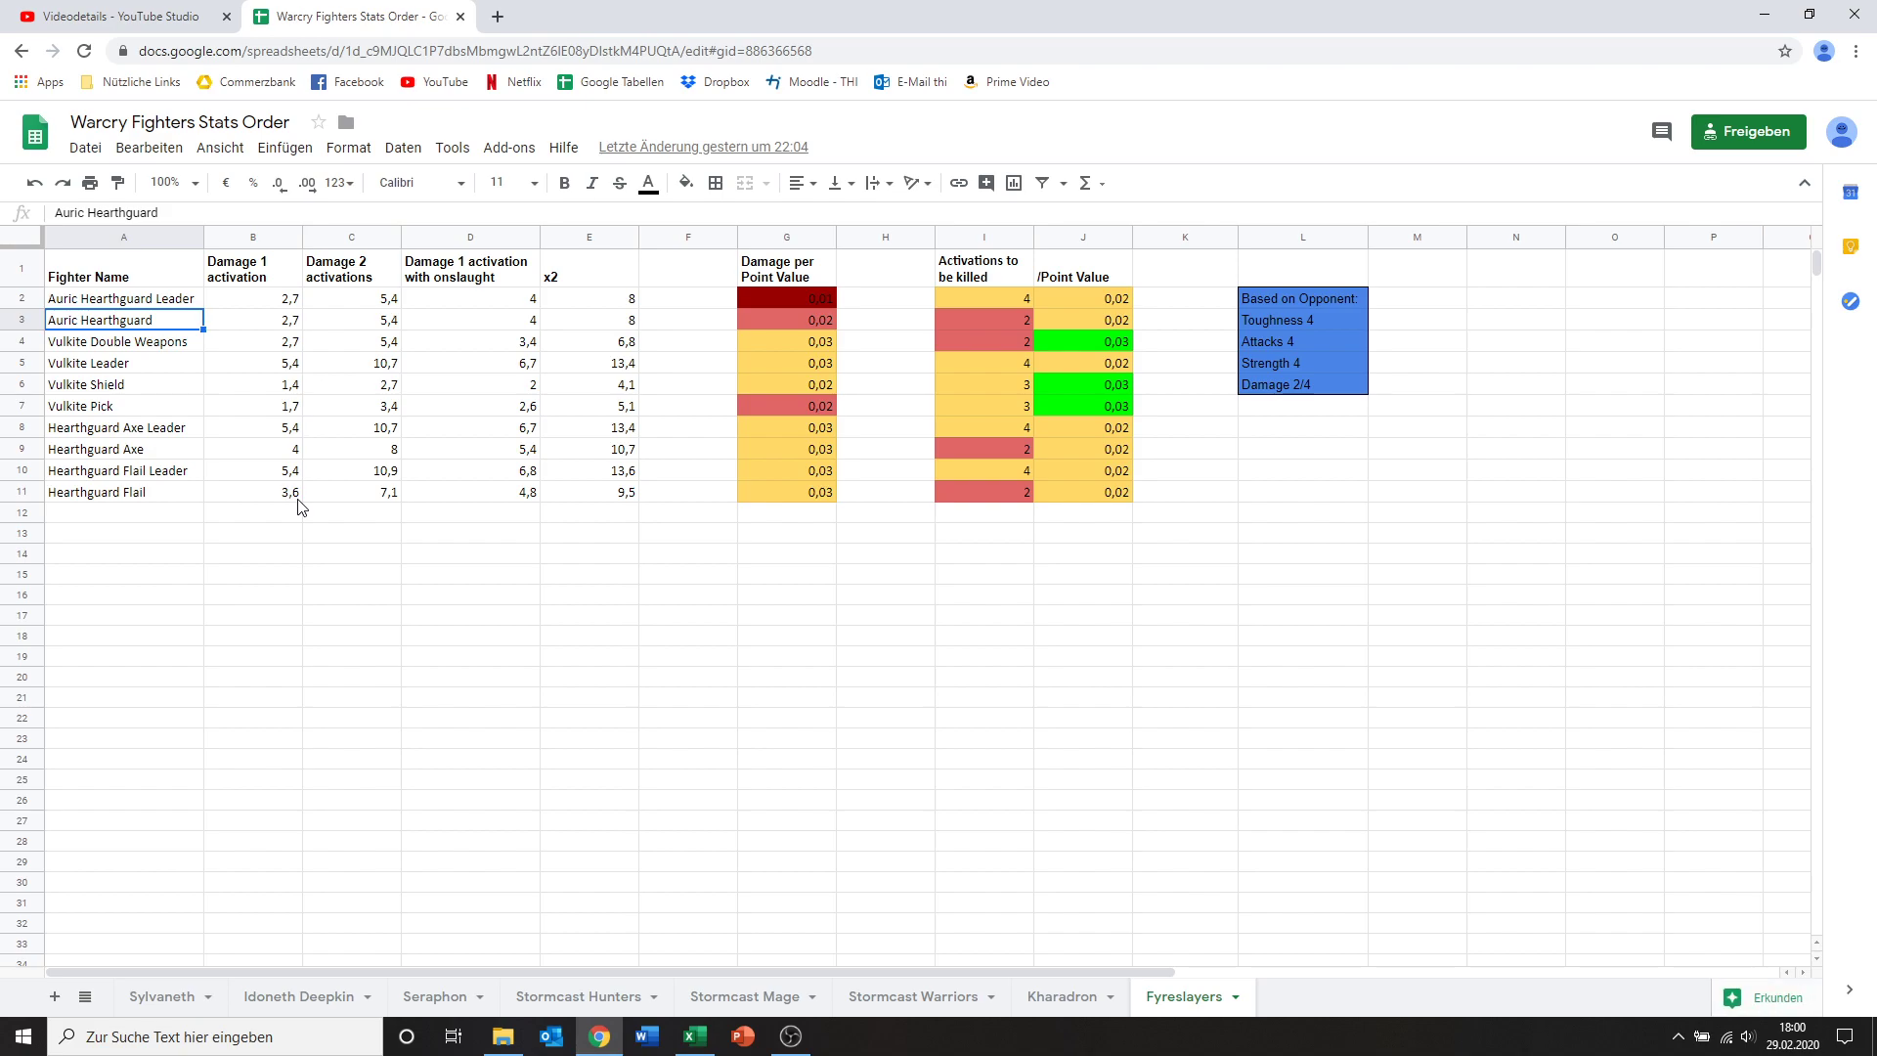
# Step: Review the Vulkite Double Weapons' row, comparing its one-activation damage with the Auric Hearthguard Leader's and checking its damage and survivability per point
pyautogui.click(121, 345)
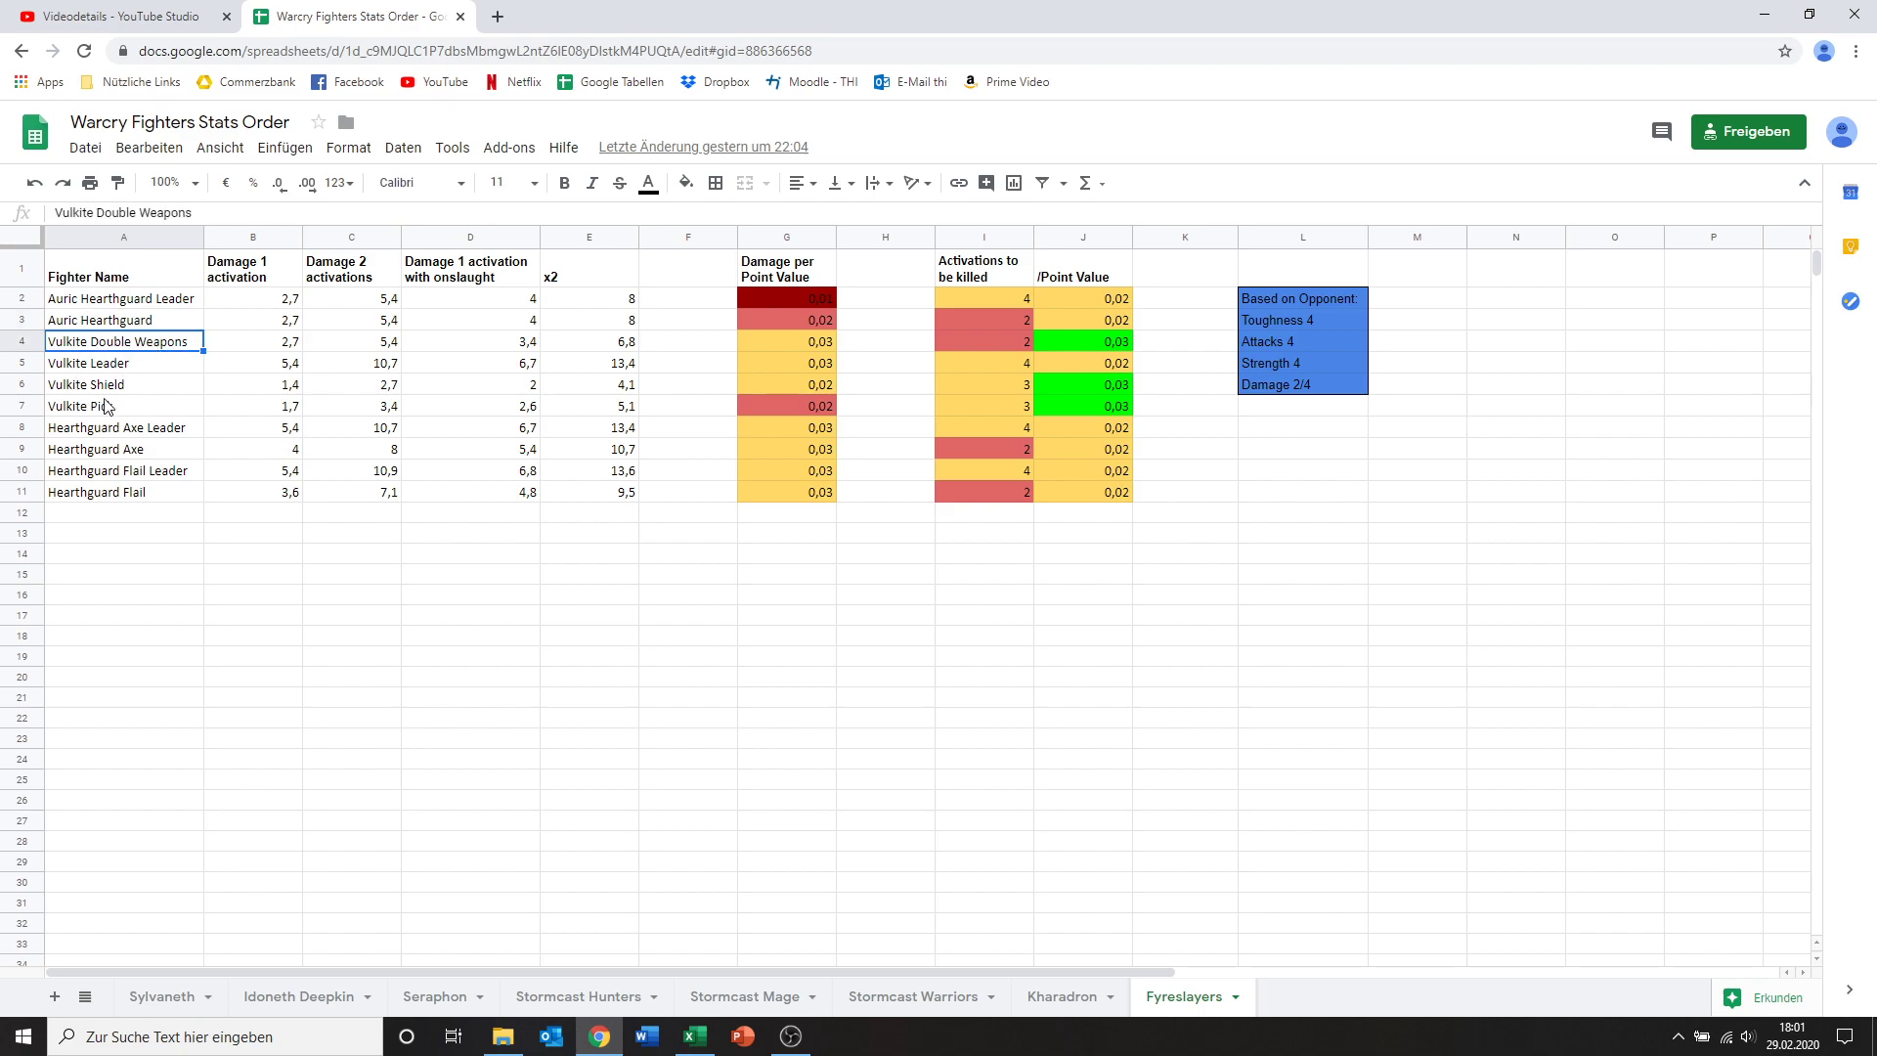
pyautogui.moveTo(112, 346); pyautogui.dragTo(118, 406)
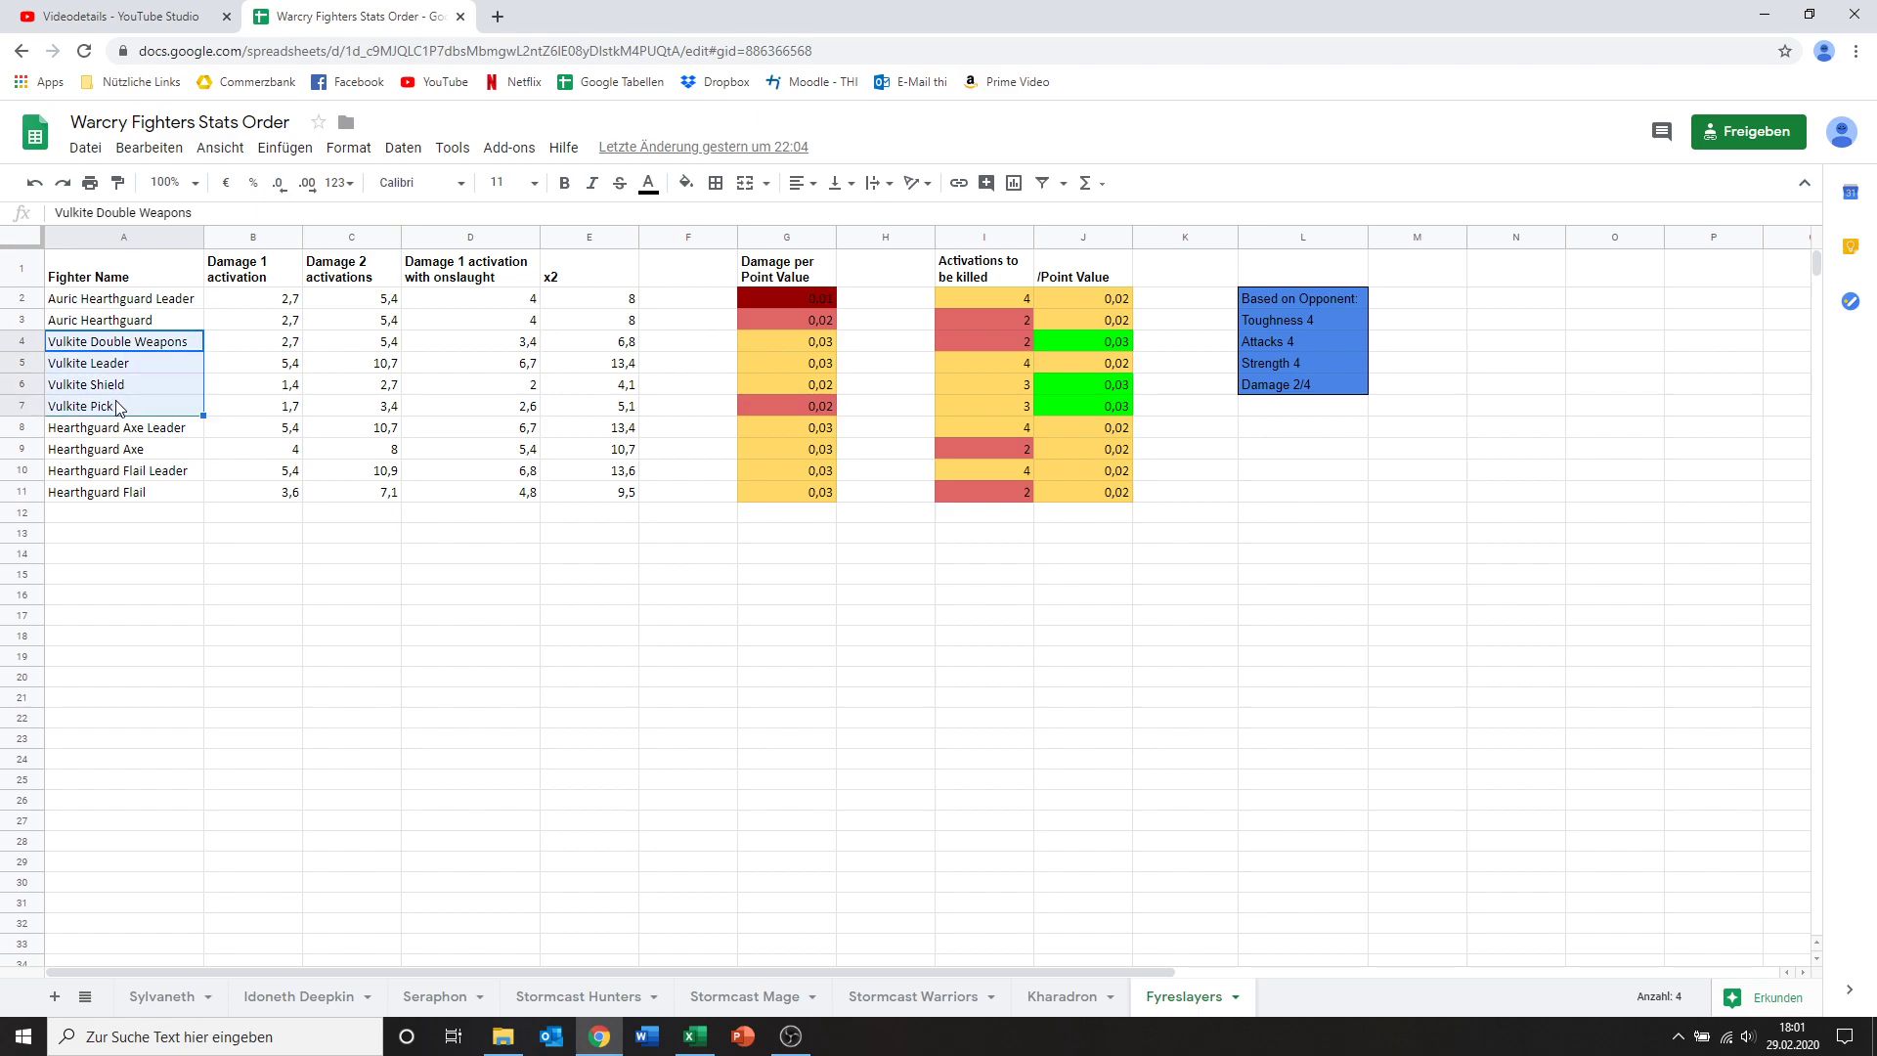
pyautogui.click(282, 350)
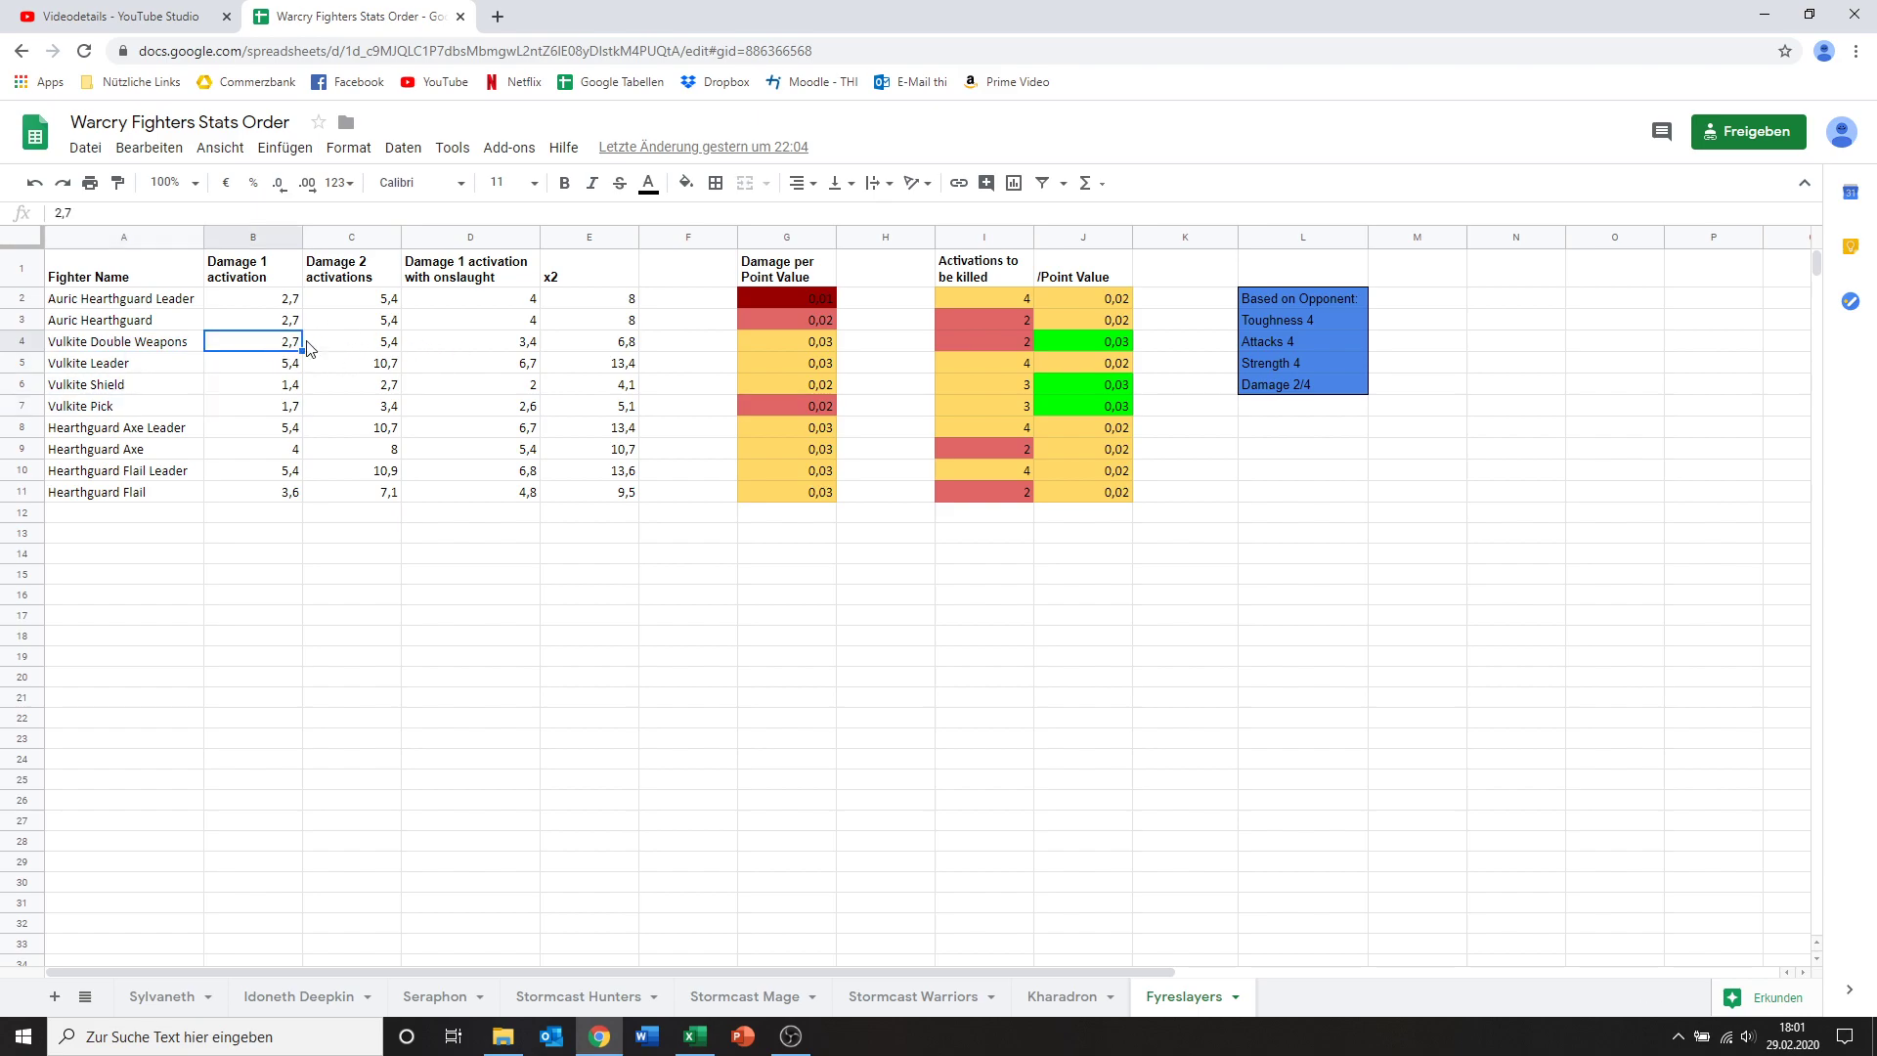
pyautogui.click(285, 303)
pyautogui.click(285, 346)
pyautogui.click(787, 348)
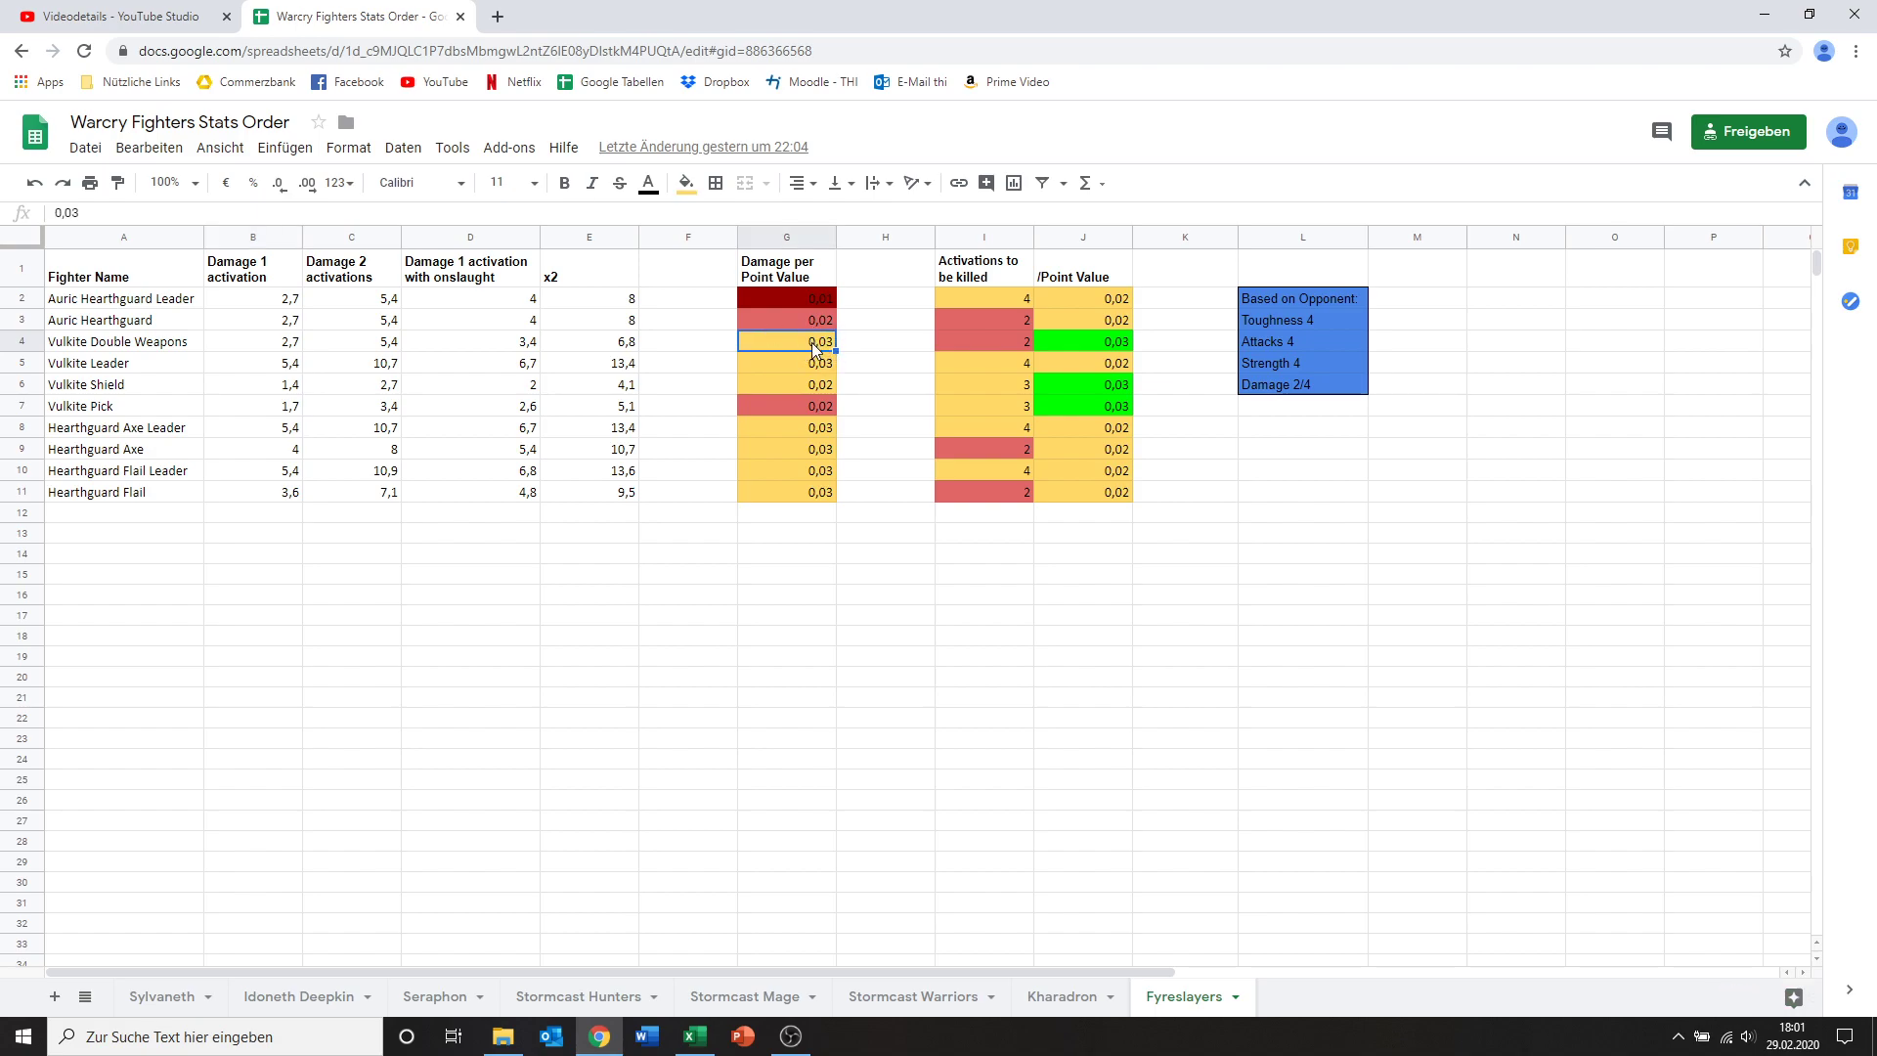
pyautogui.click(1000, 347)
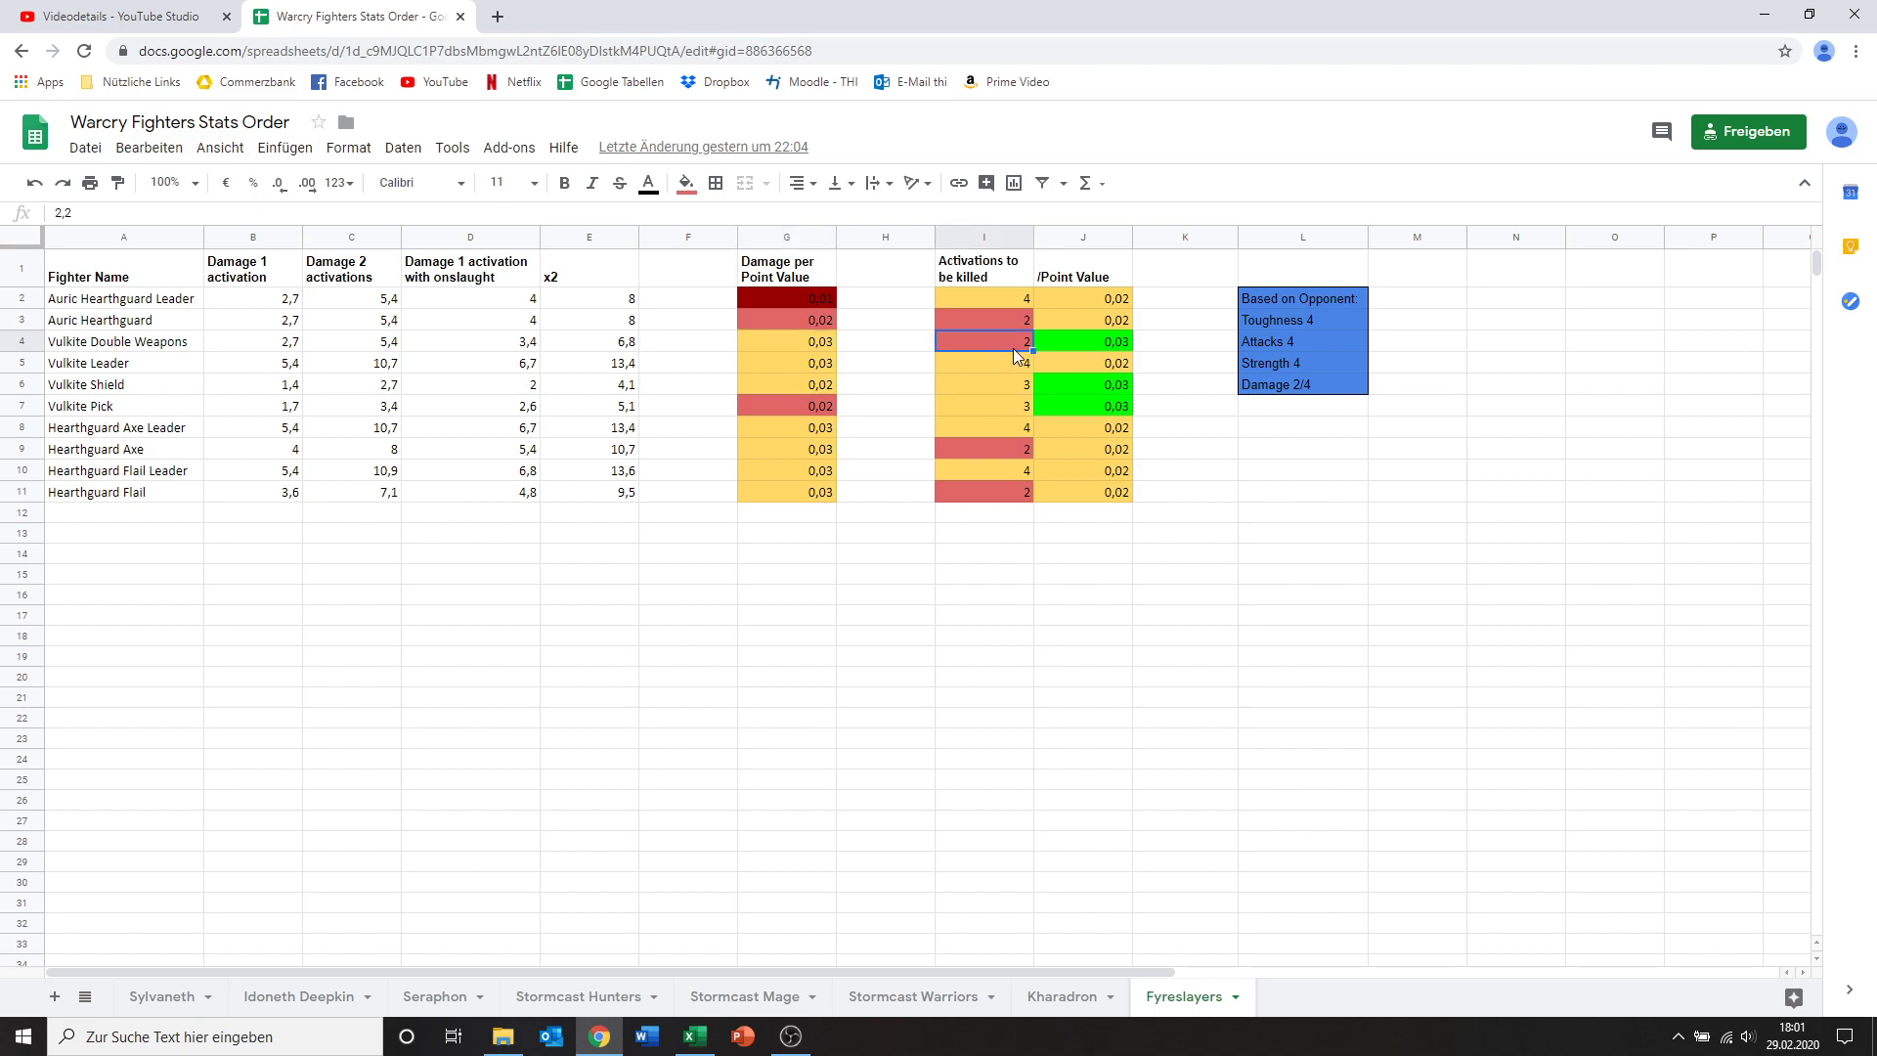
pyautogui.click(1085, 343)
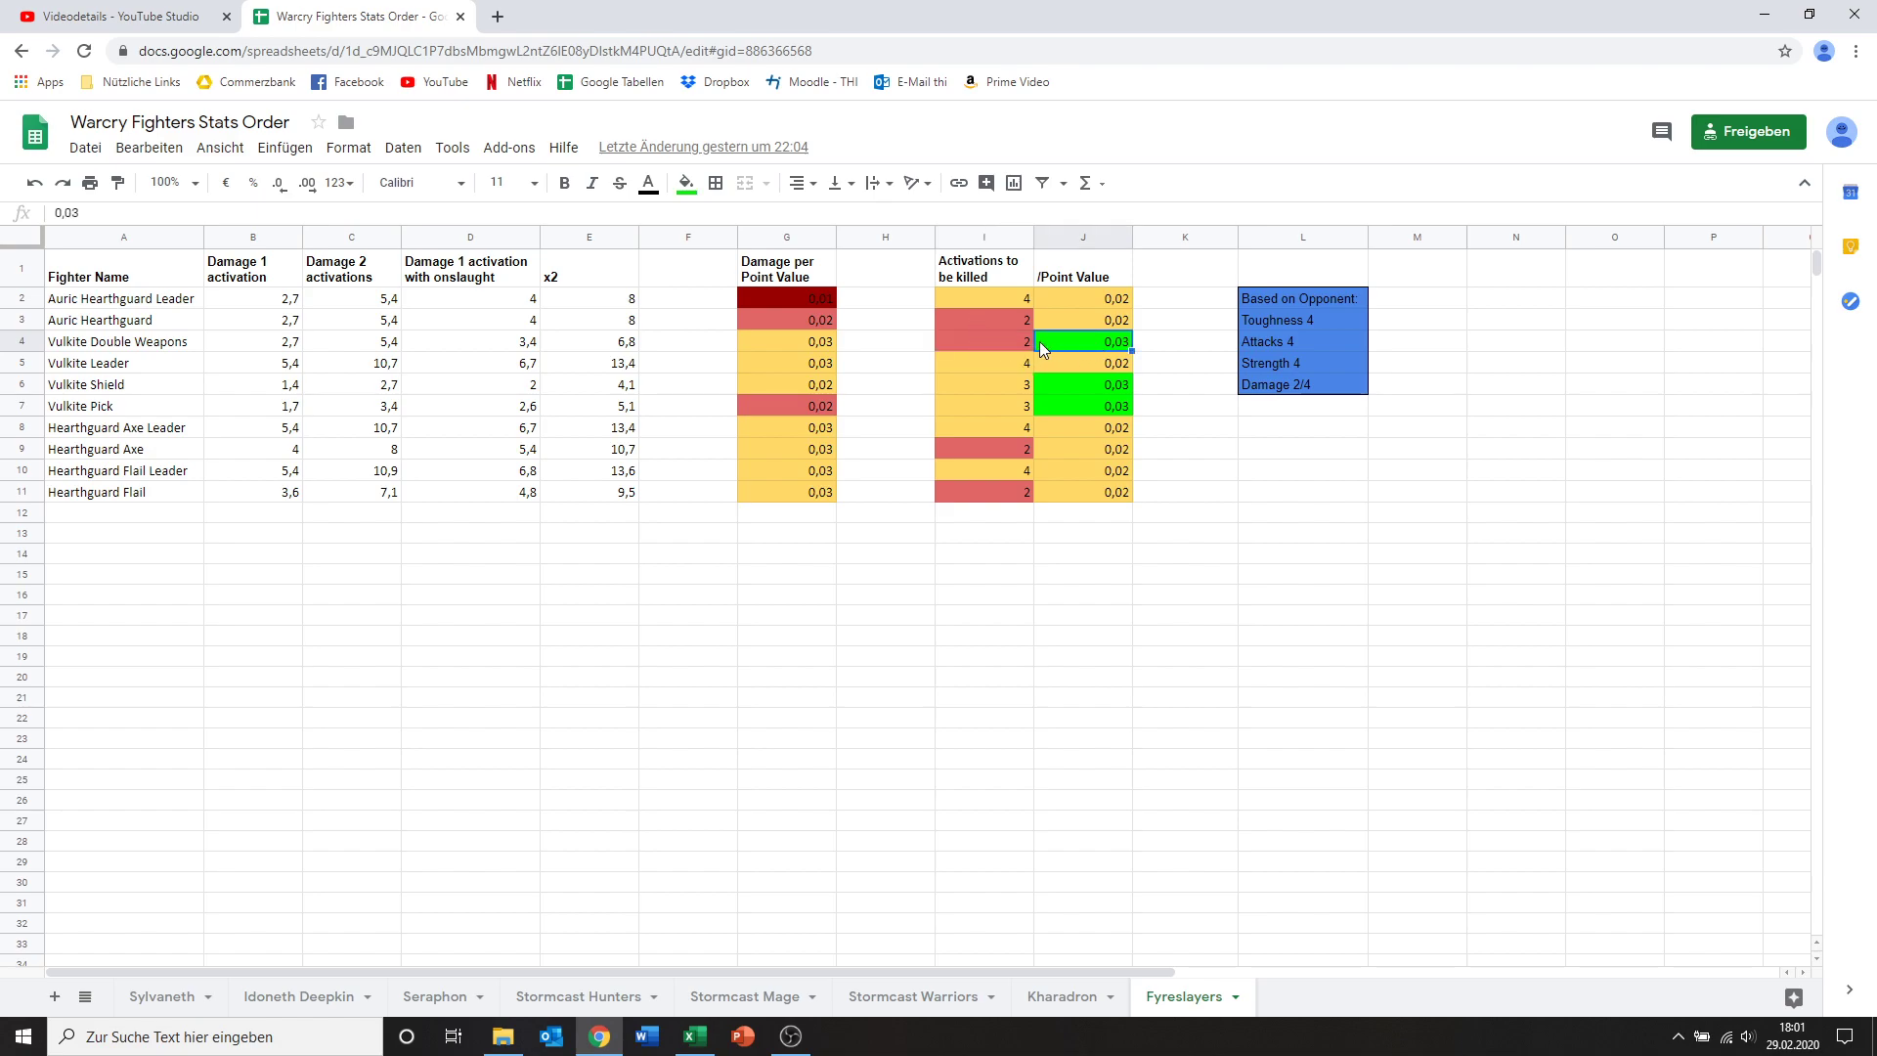
pyautogui.click(23, 341)
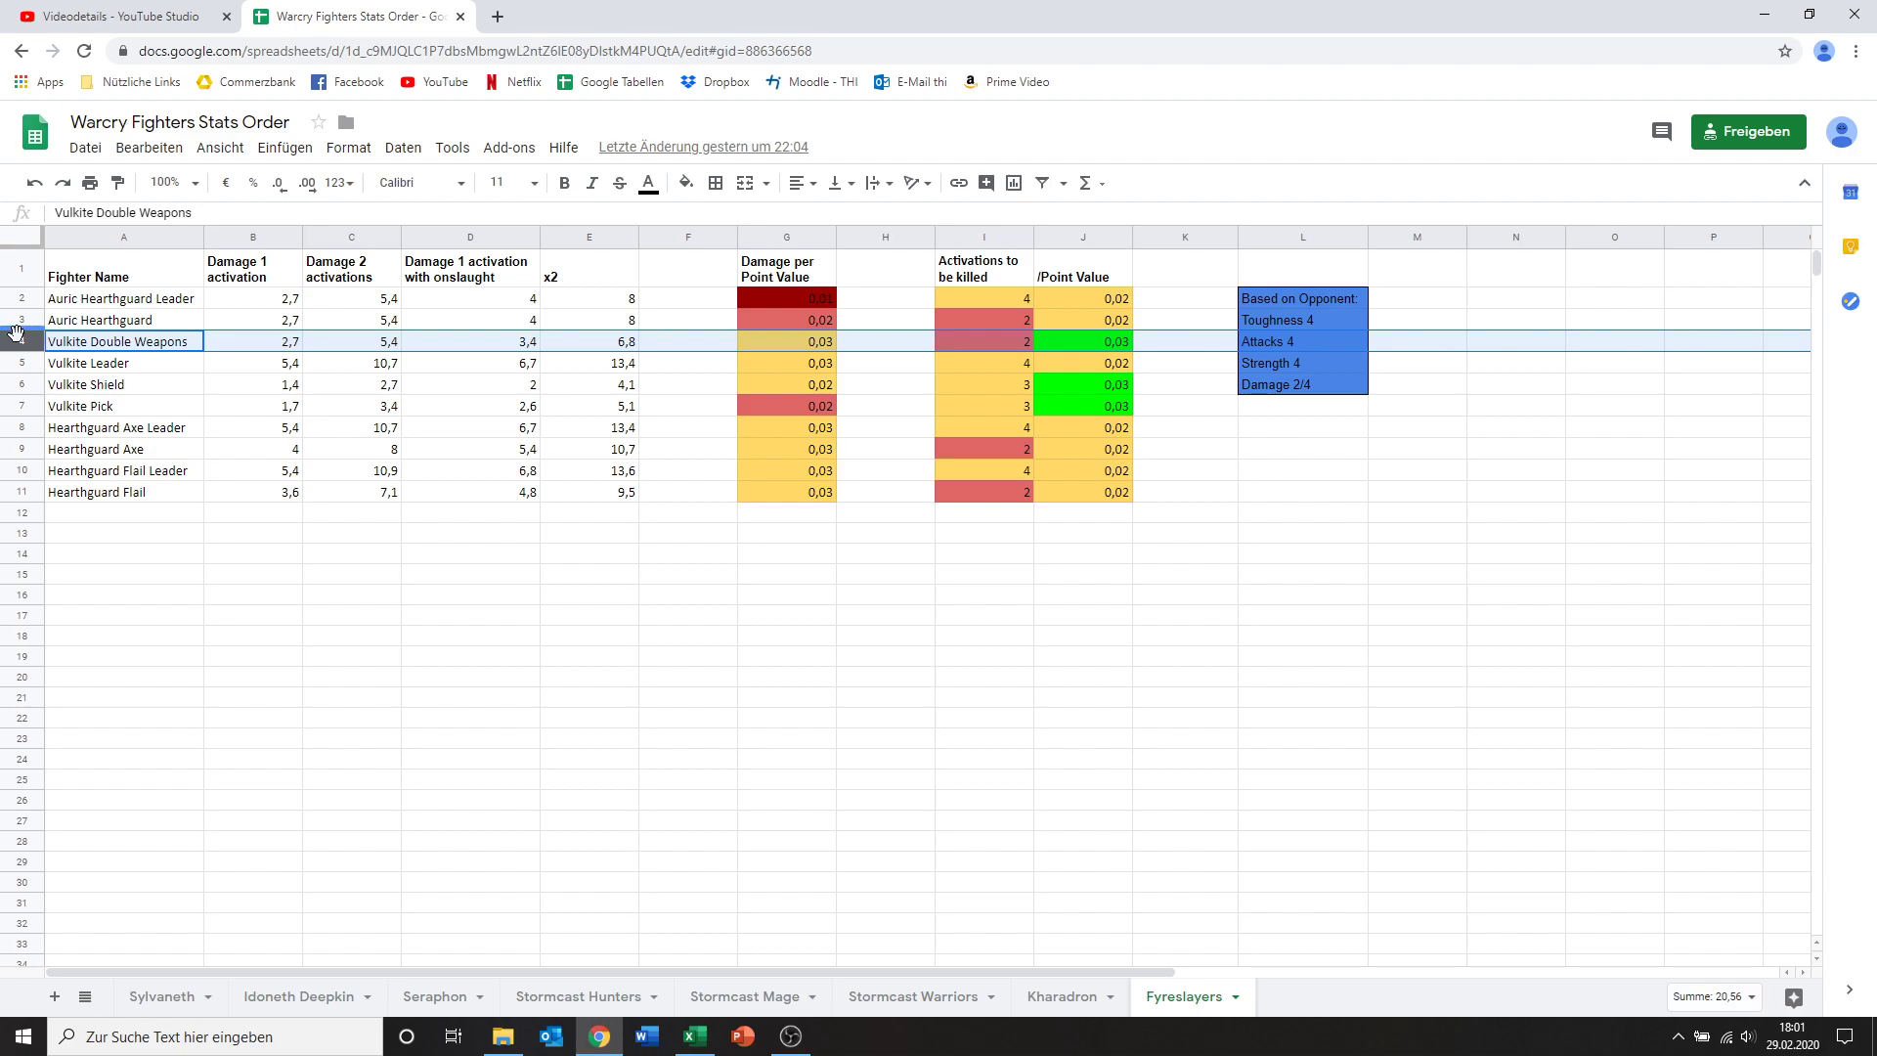
# Step: Review the Vulkite Leader's one-activation damage against the reference opponent's stats, its damage per point value and its activations to be killed per point
pyautogui.click(67, 367)
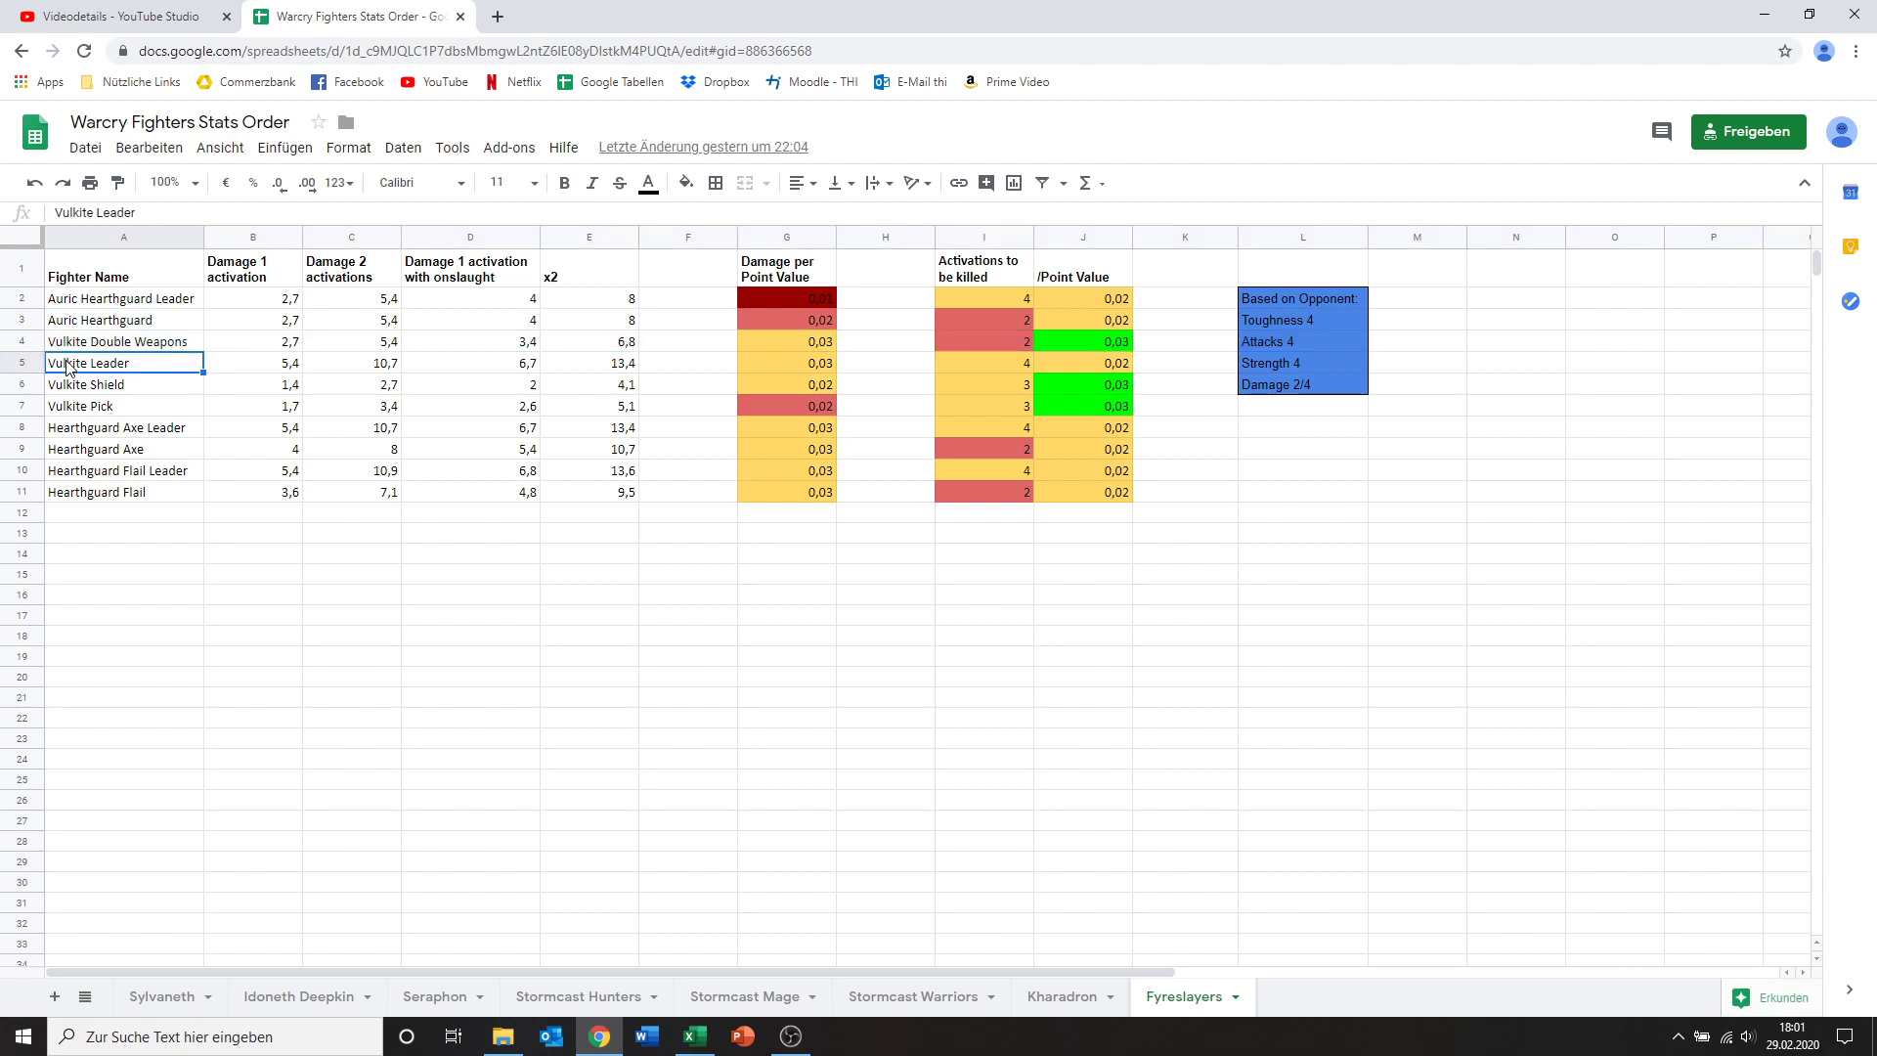
pyautogui.click(259, 371)
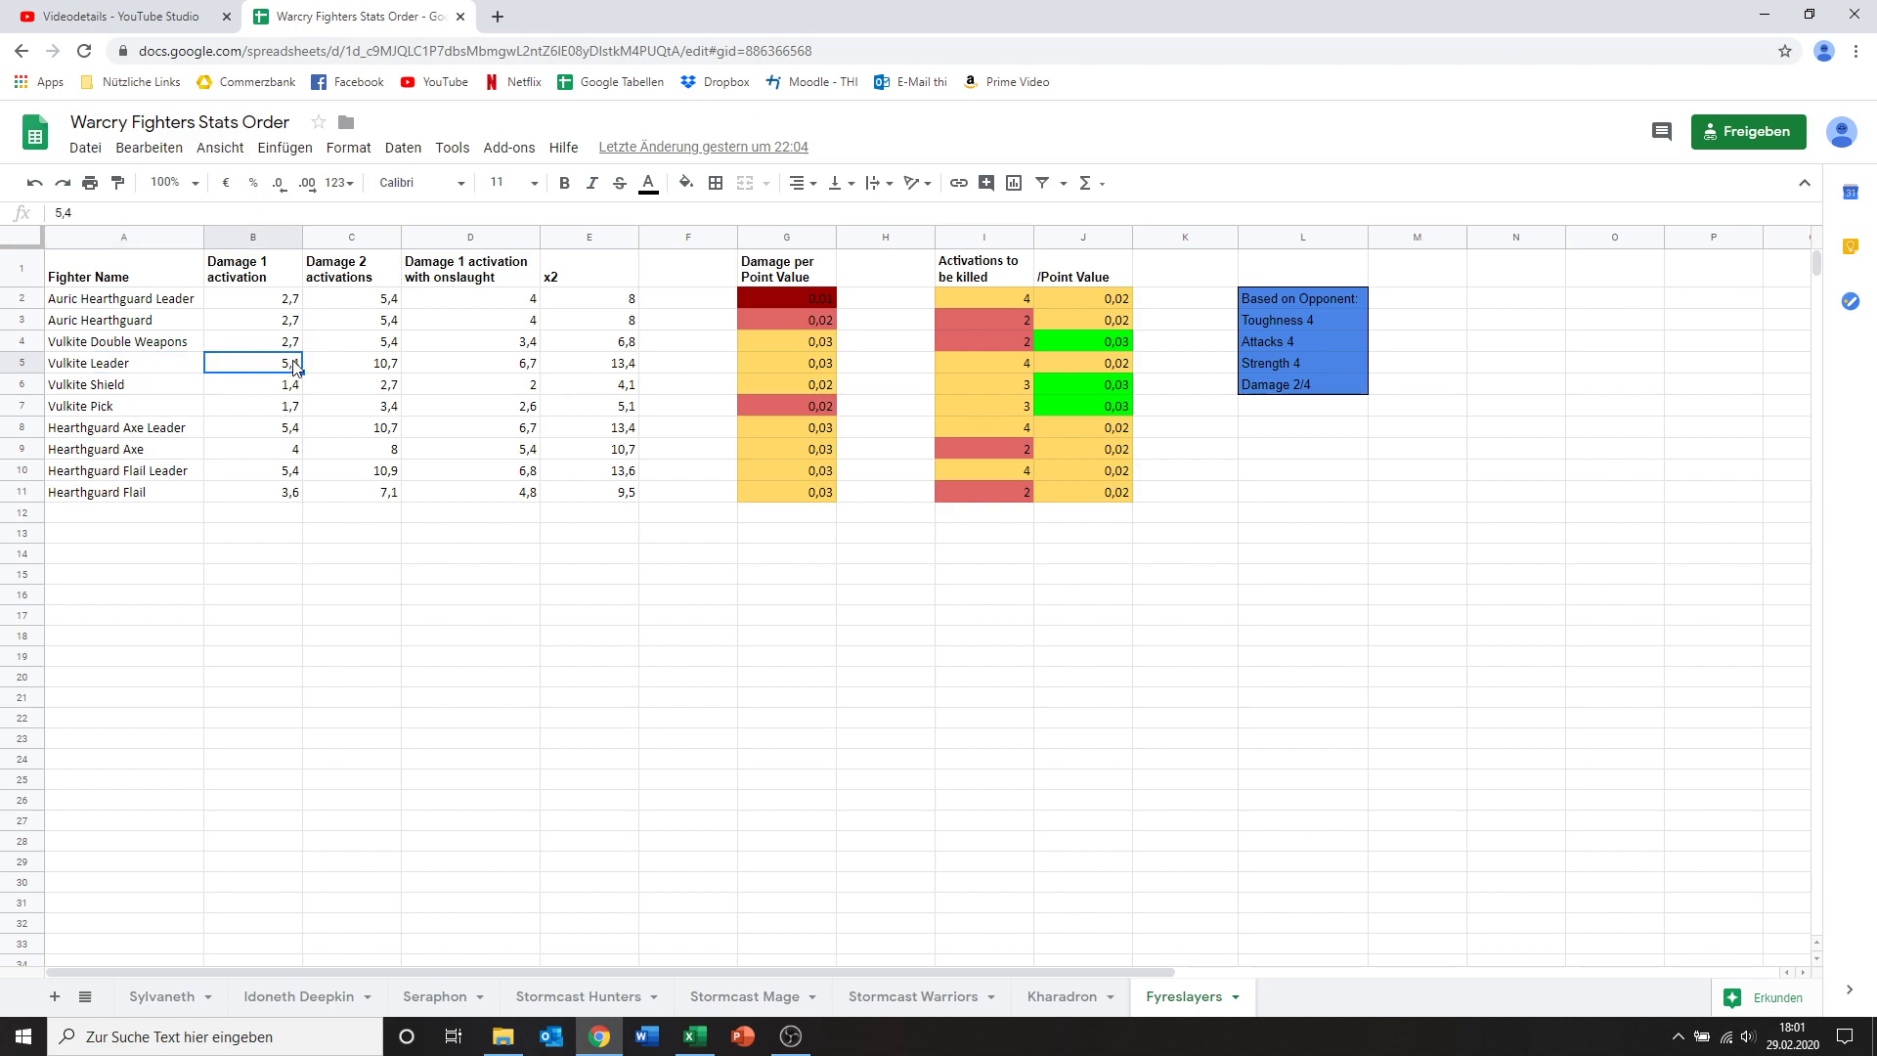
pyautogui.moveTo(1274, 319); pyautogui.dragTo(1271, 386)
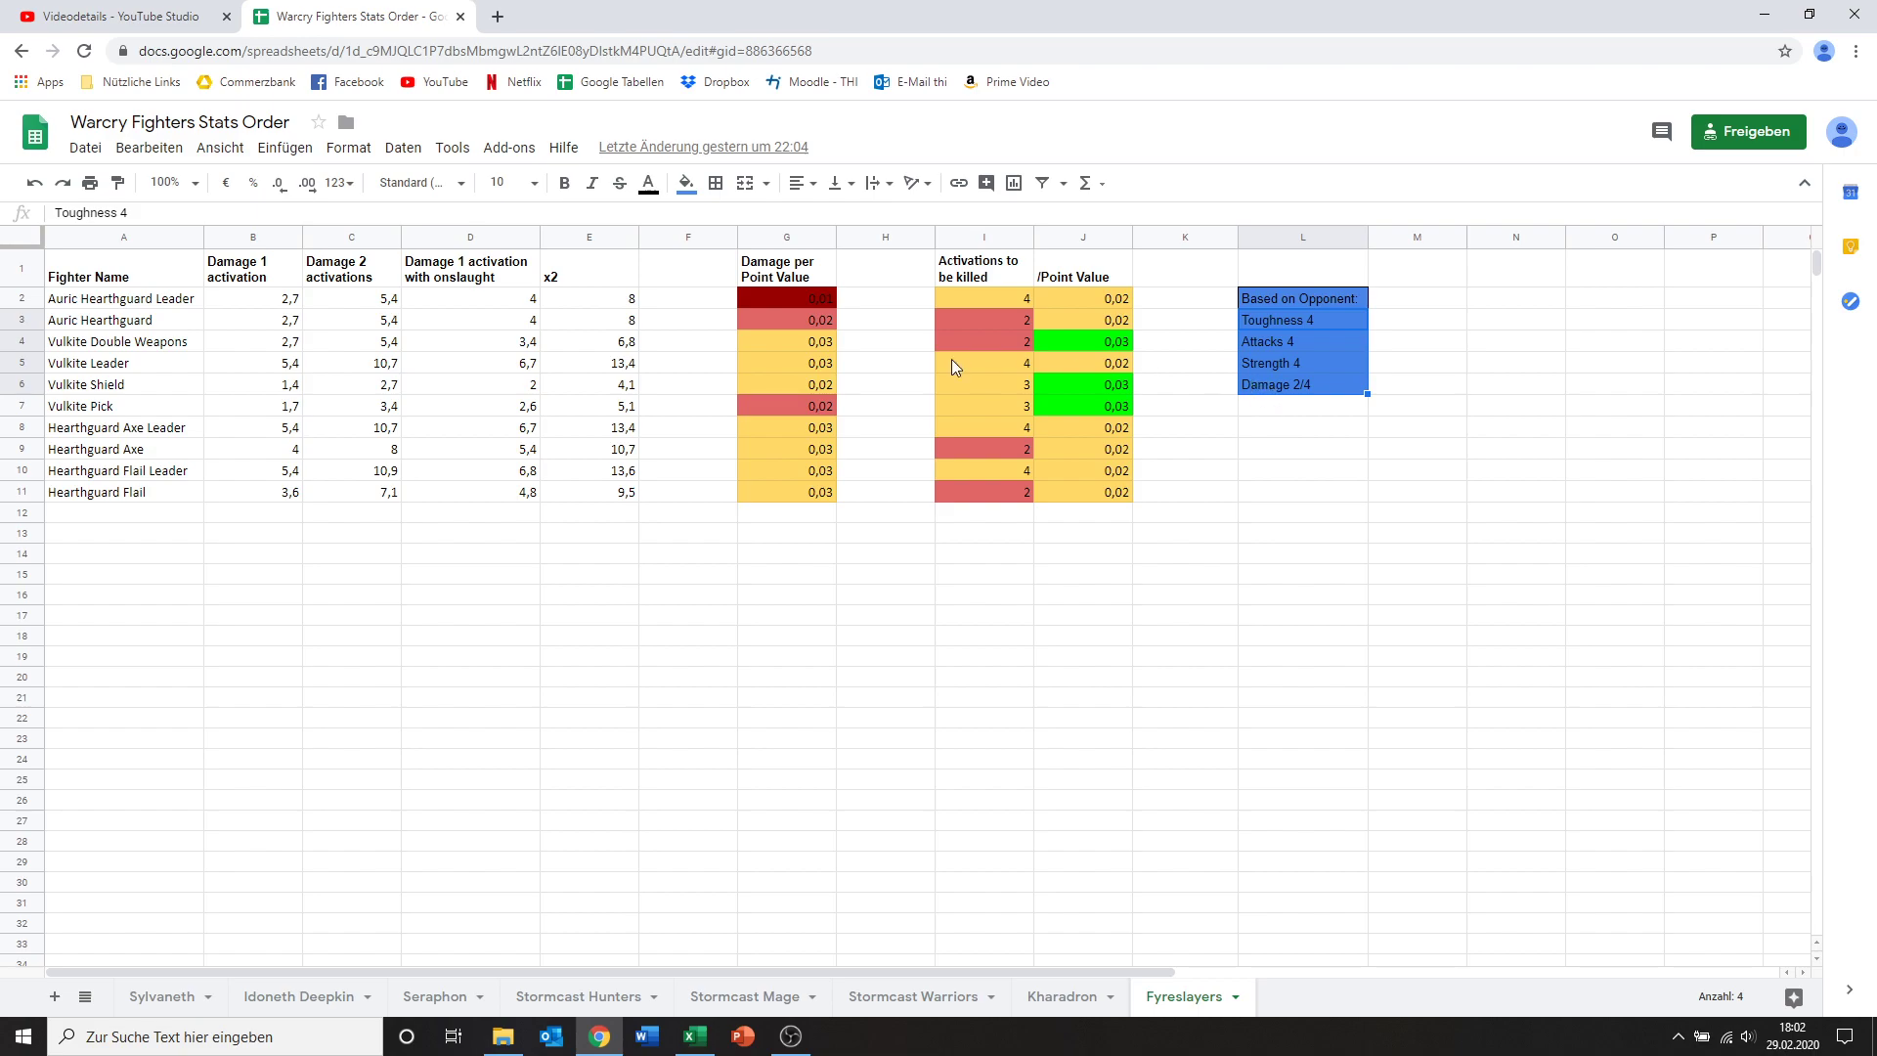
pyautogui.click(200, 372)
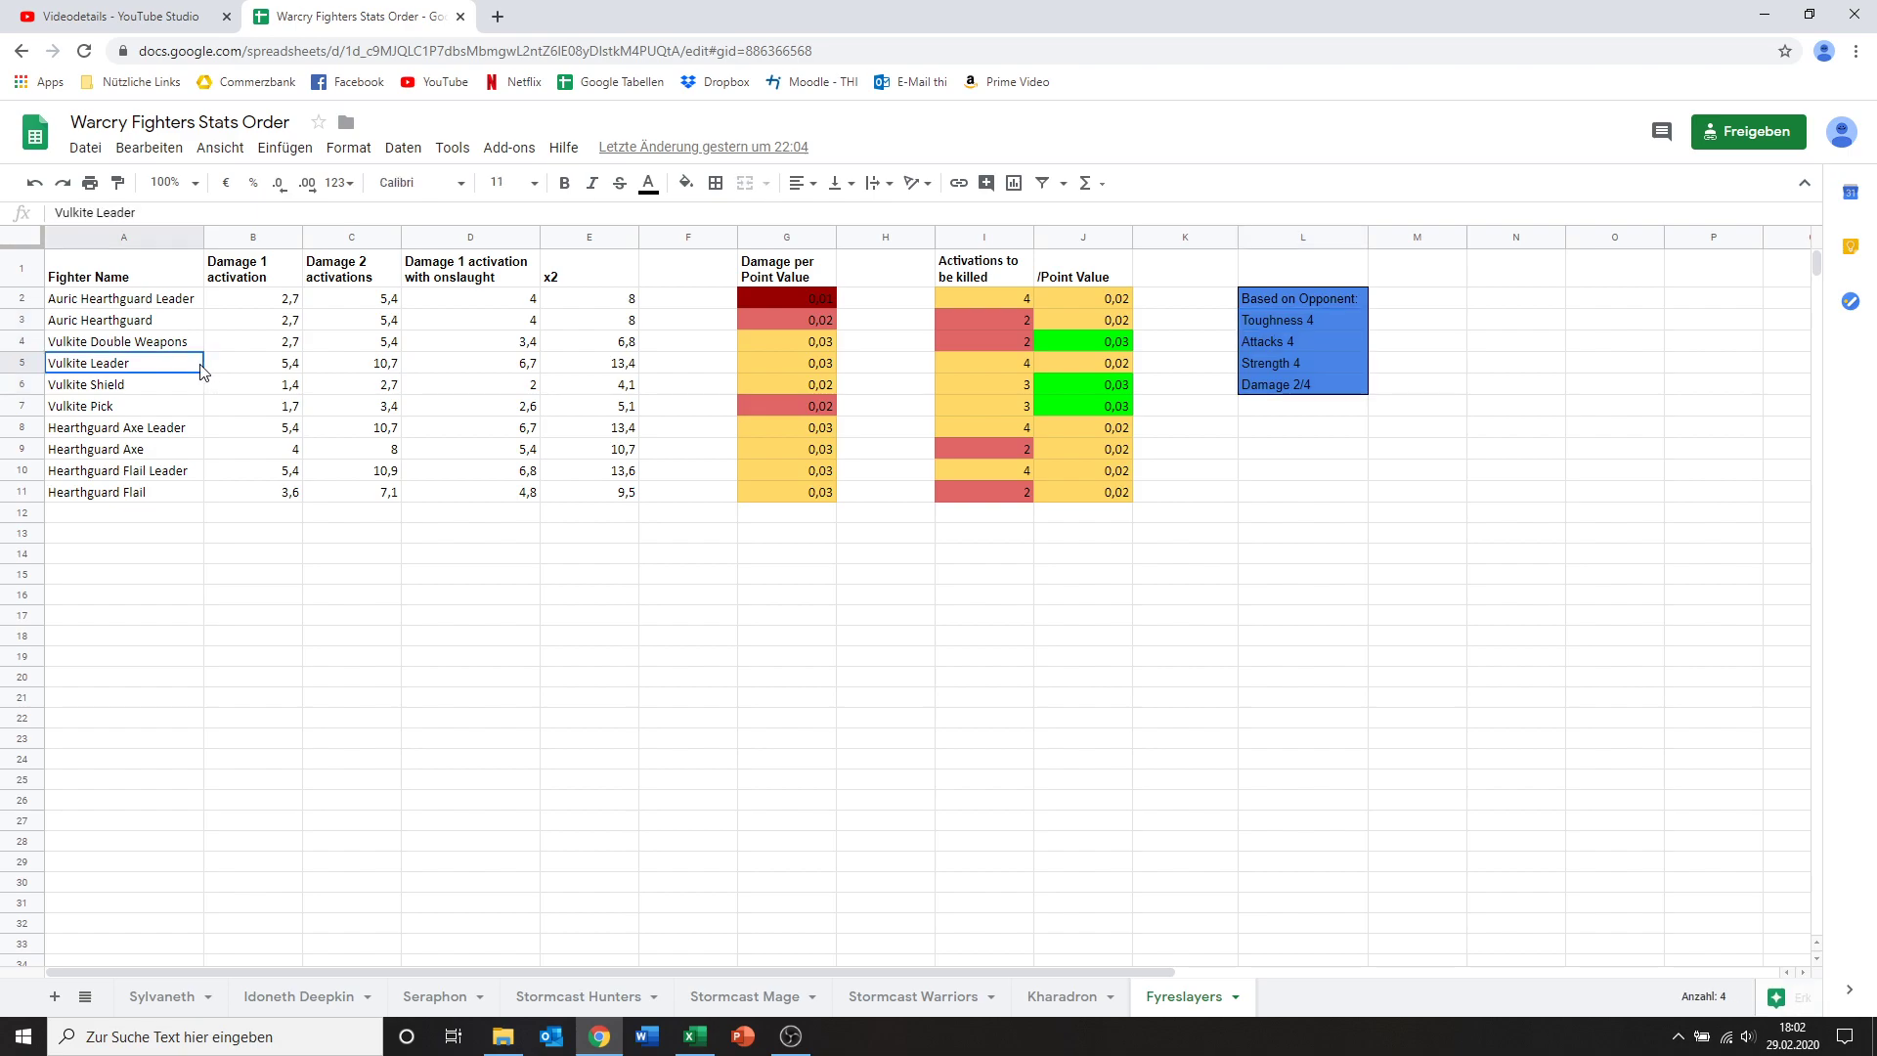
pyautogui.click(281, 370)
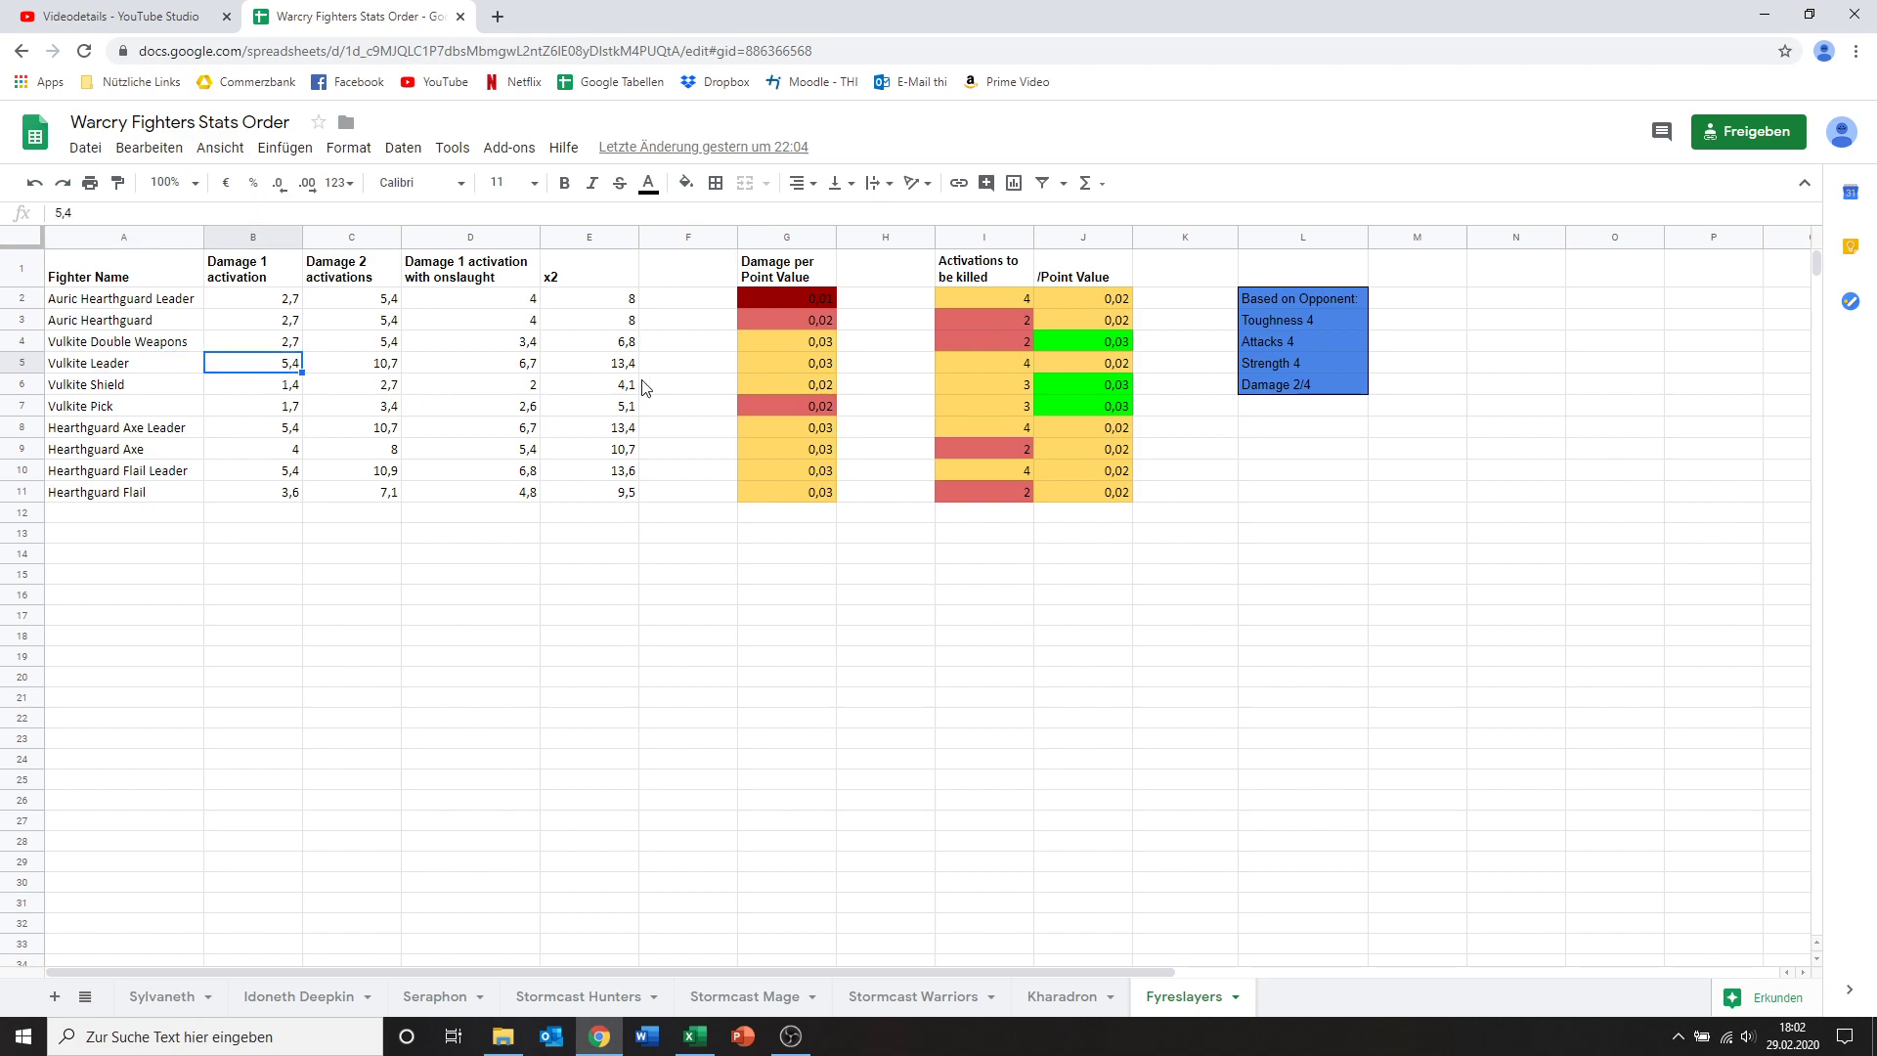
pyautogui.click(784, 368)
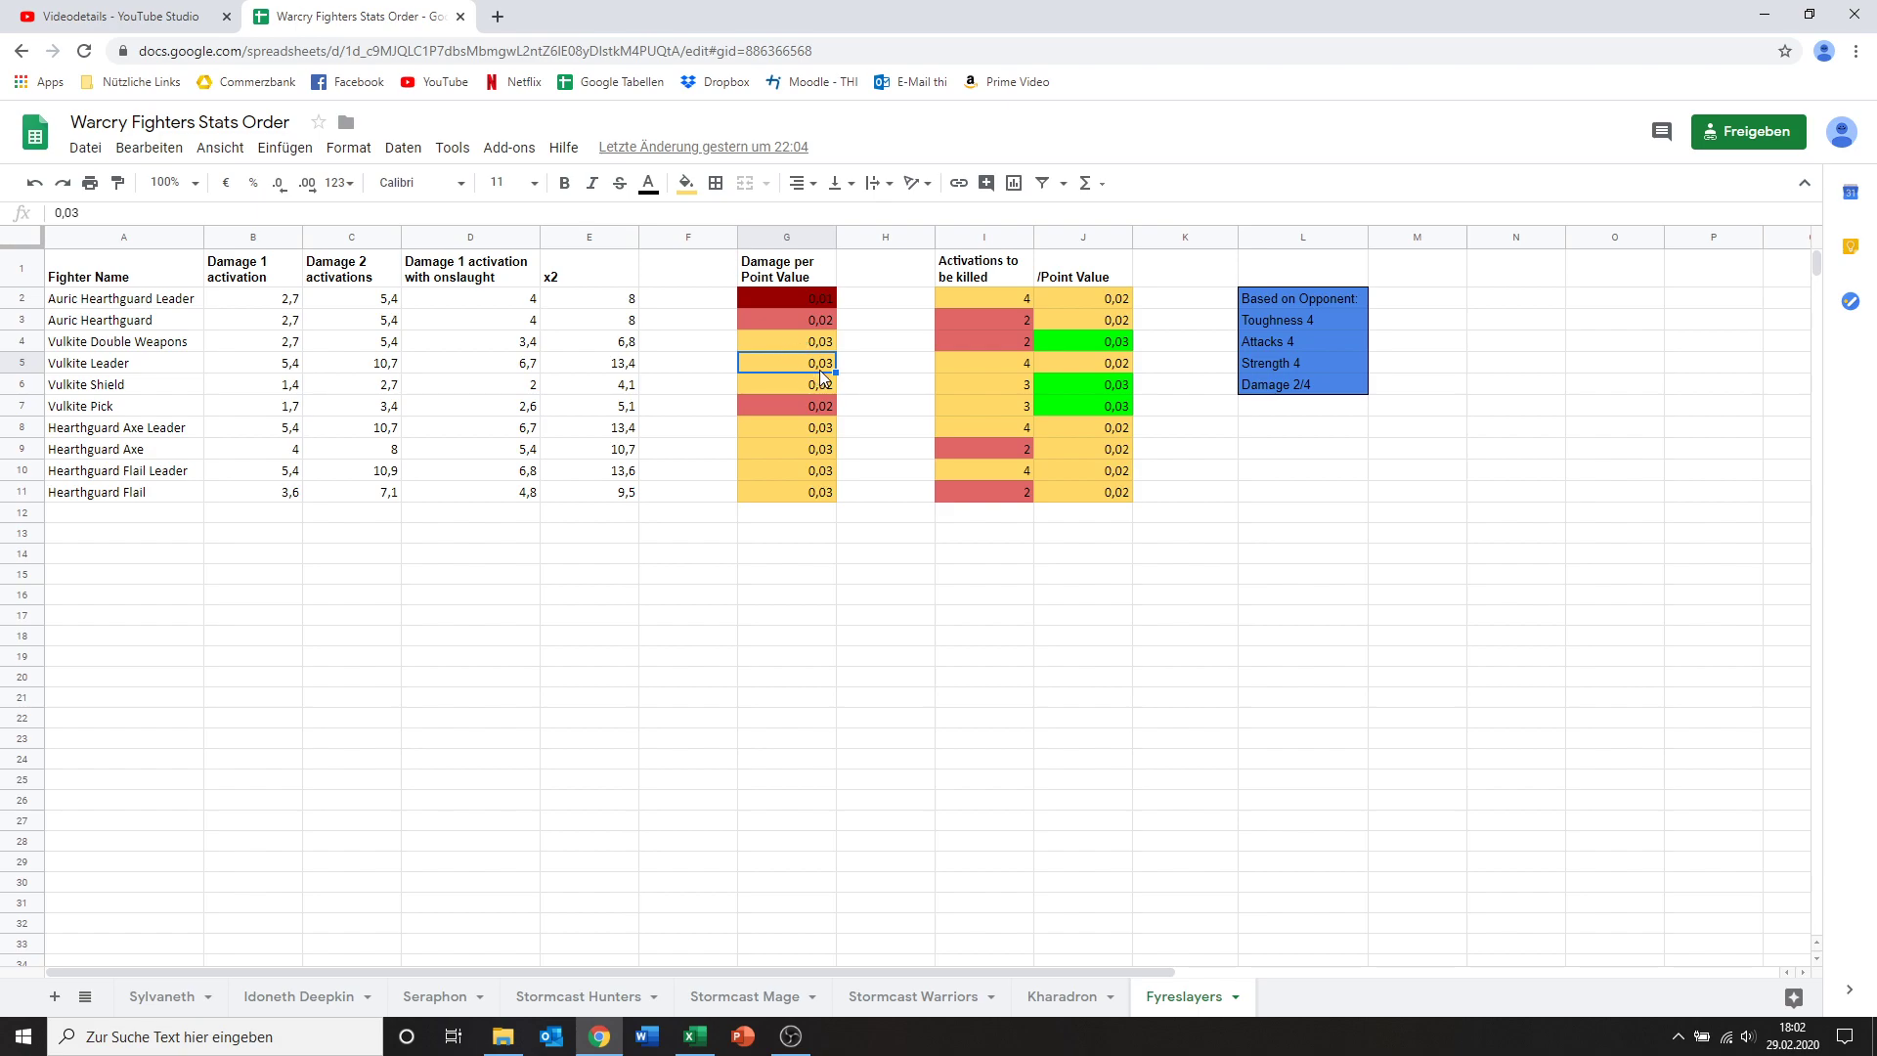
pyautogui.click(1003, 367)
pyautogui.click(1072, 367)
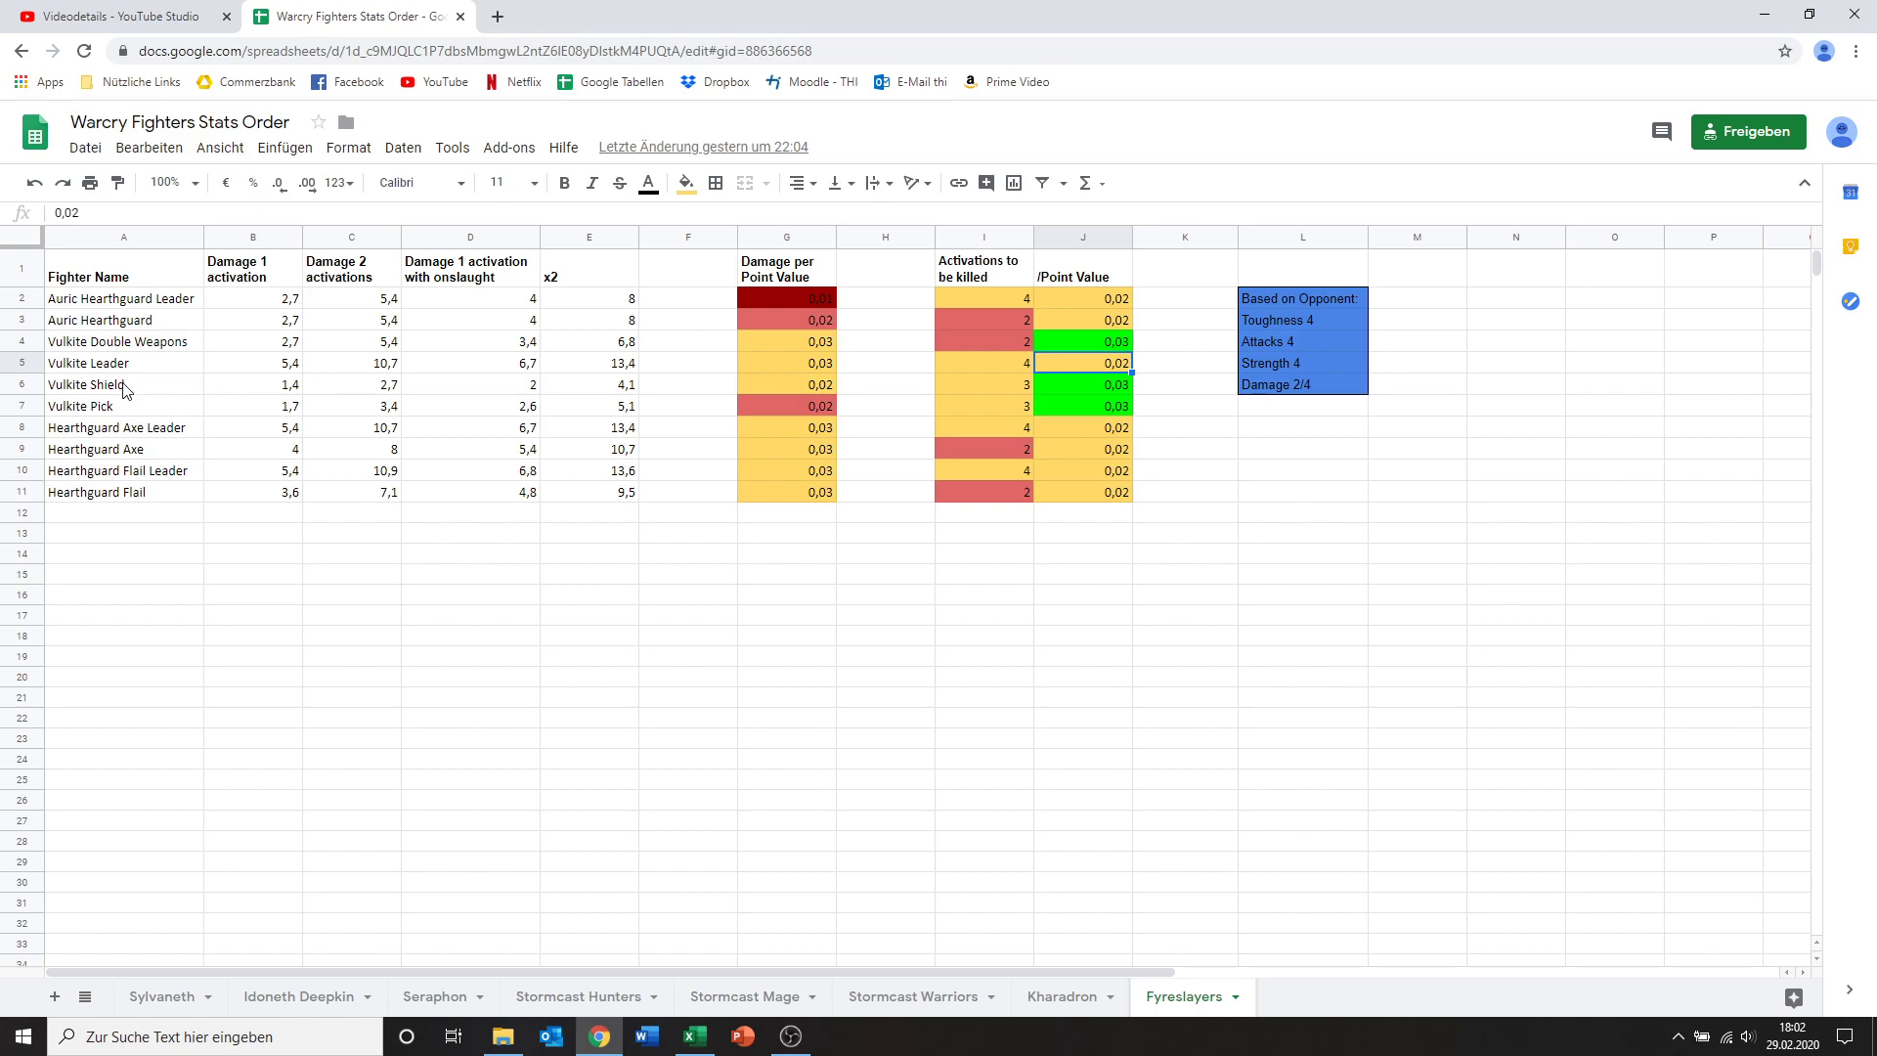
# Step: Fill the Vulkite Shield's Damage per Point Value cell with the same light red as the Vulkite Pick's
pyautogui.moveTo(124, 388); pyautogui.dragTo(1063, 416)
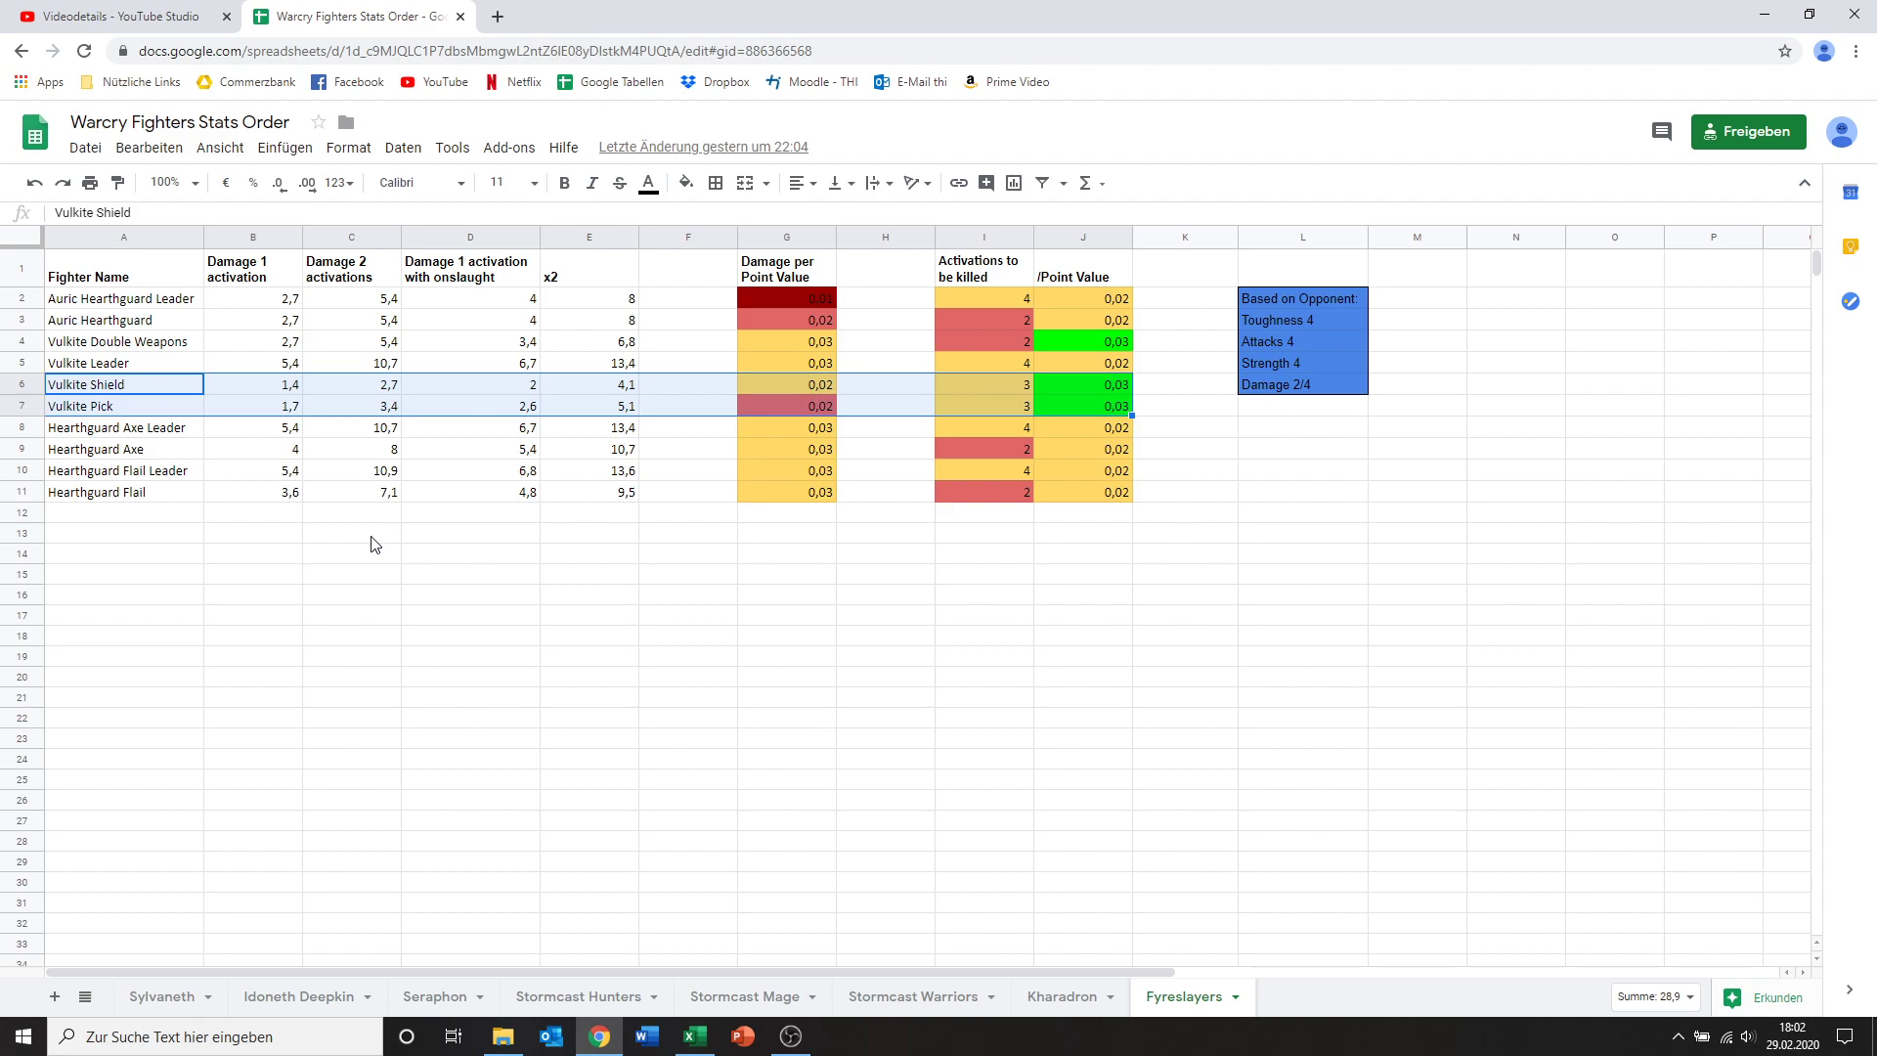
pyautogui.click(812, 384)
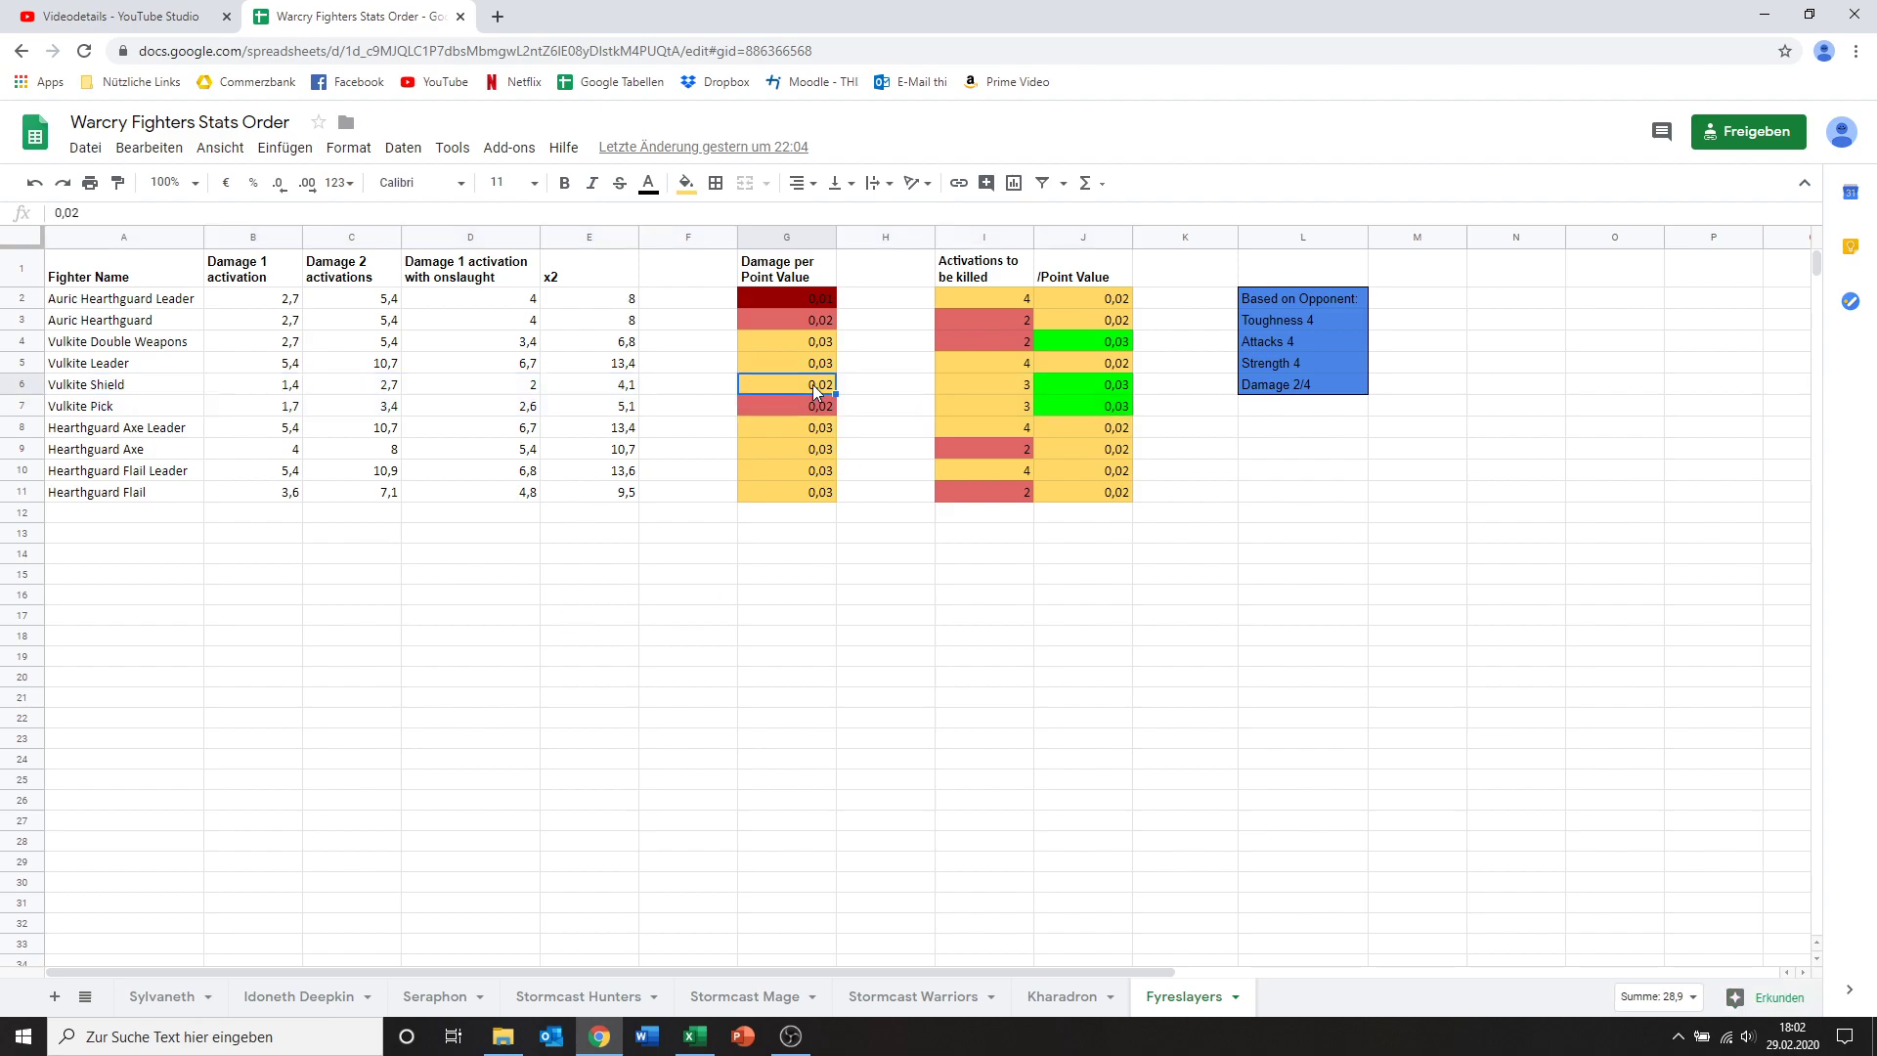
pyautogui.click(686, 183)
pyautogui.click(716, 341)
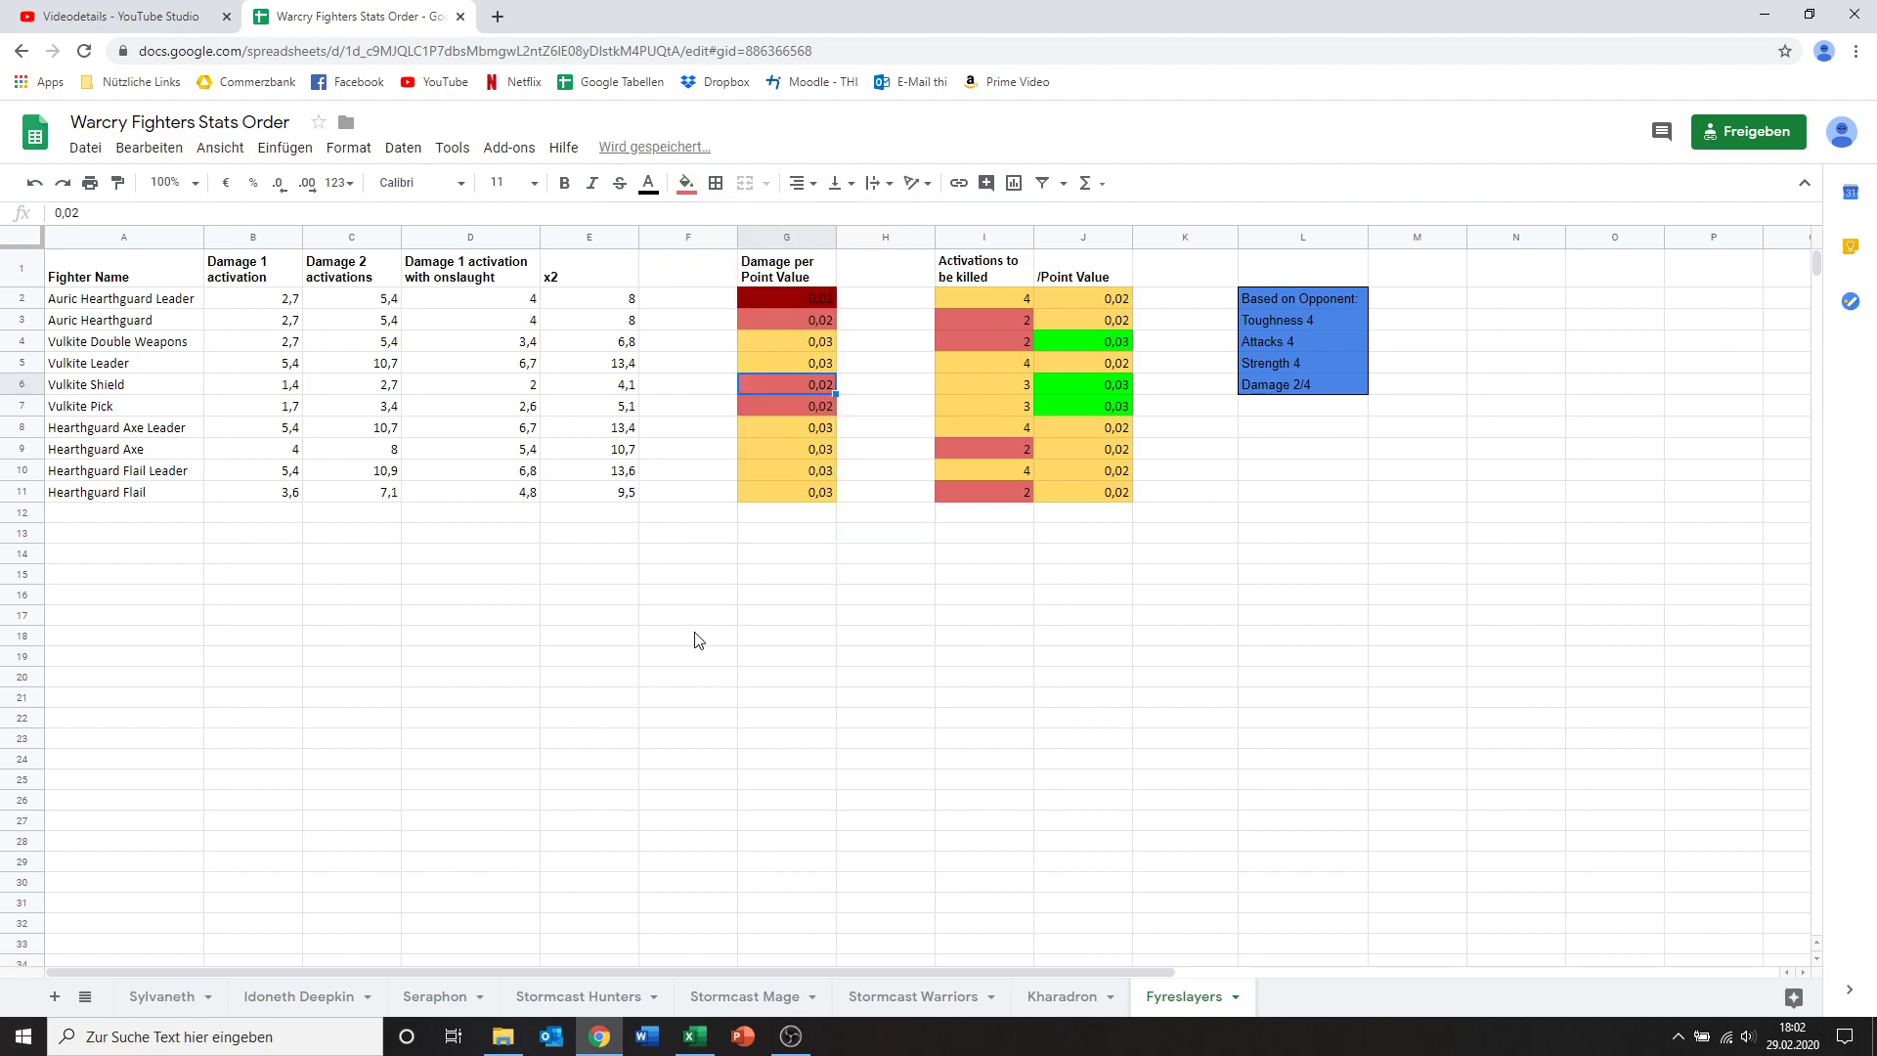
pyautogui.press('Left')
# Step: Examine the Vulkite Shield's and Vulkite Pick's damage against the Double Weapons version, and their activations to be killed in total and per point
pyautogui.click(776, 403)
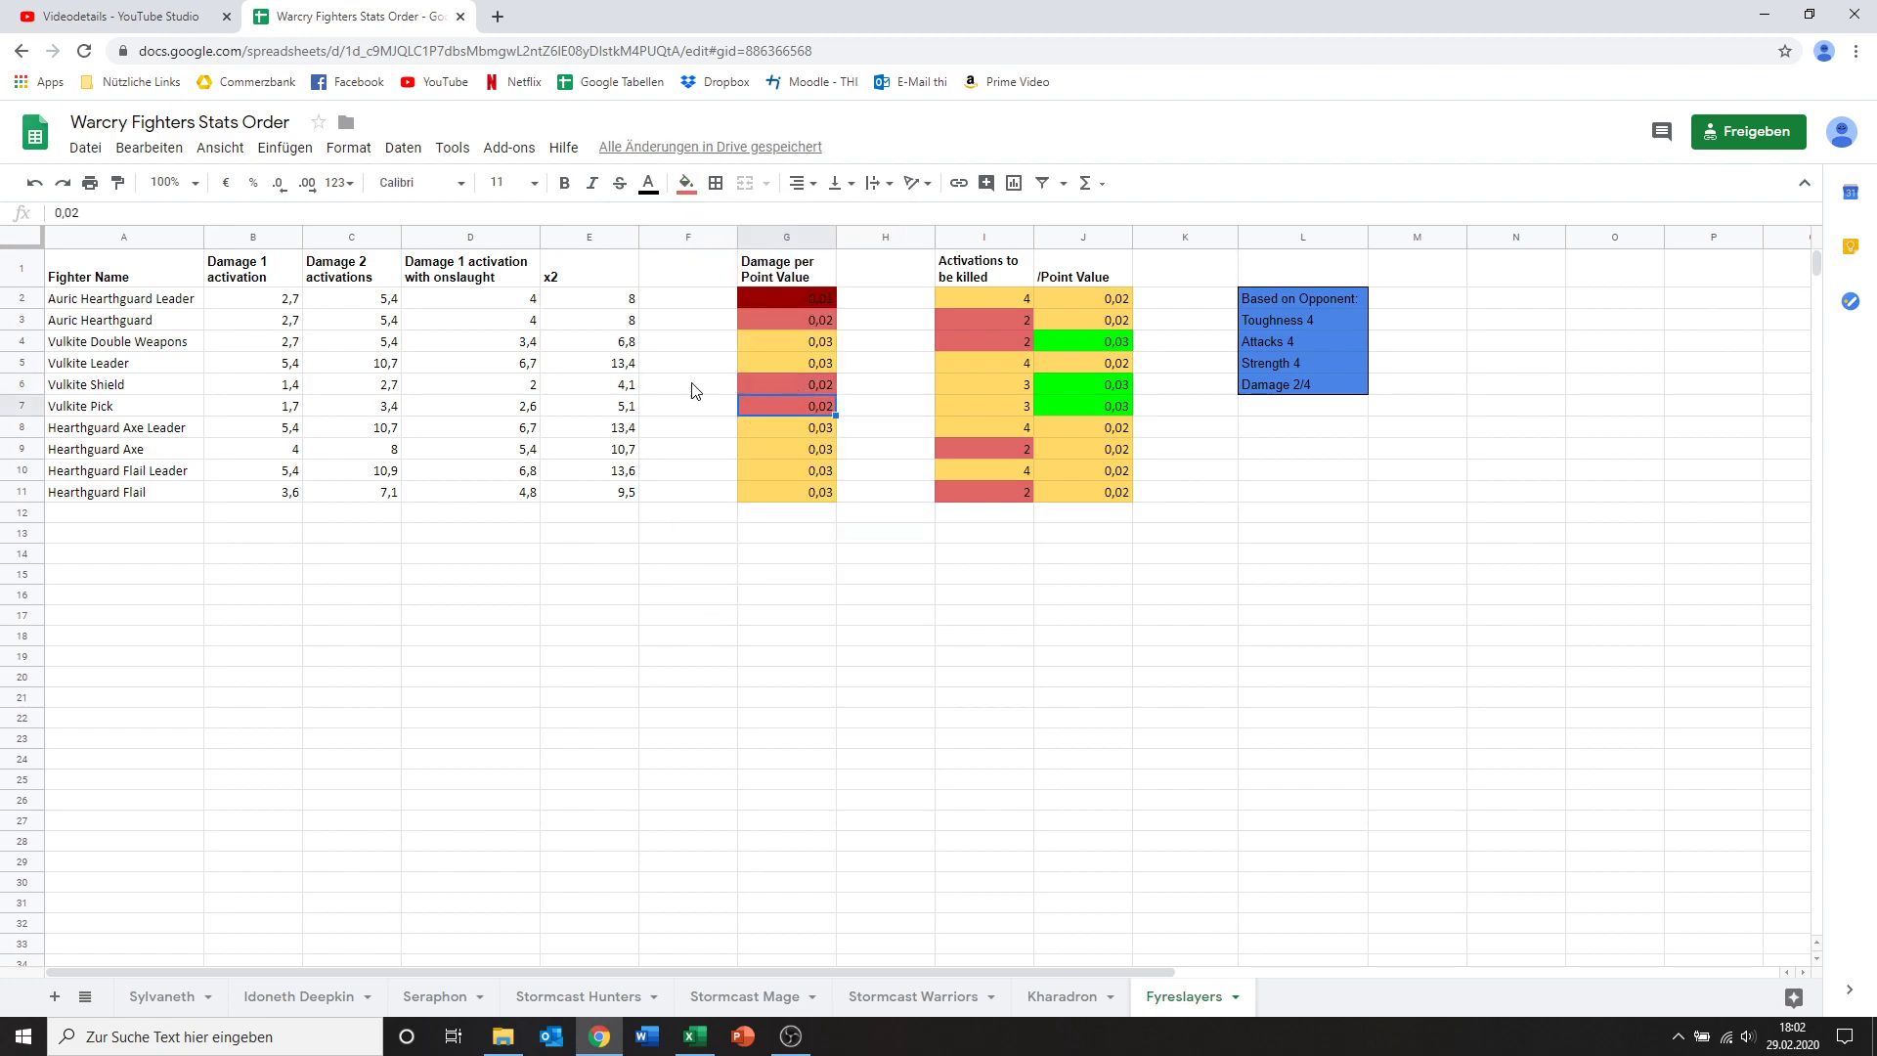
pyautogui.keyDown('shift'); pyautogui.click(790, 391); pyautogui.keyUp('shift')
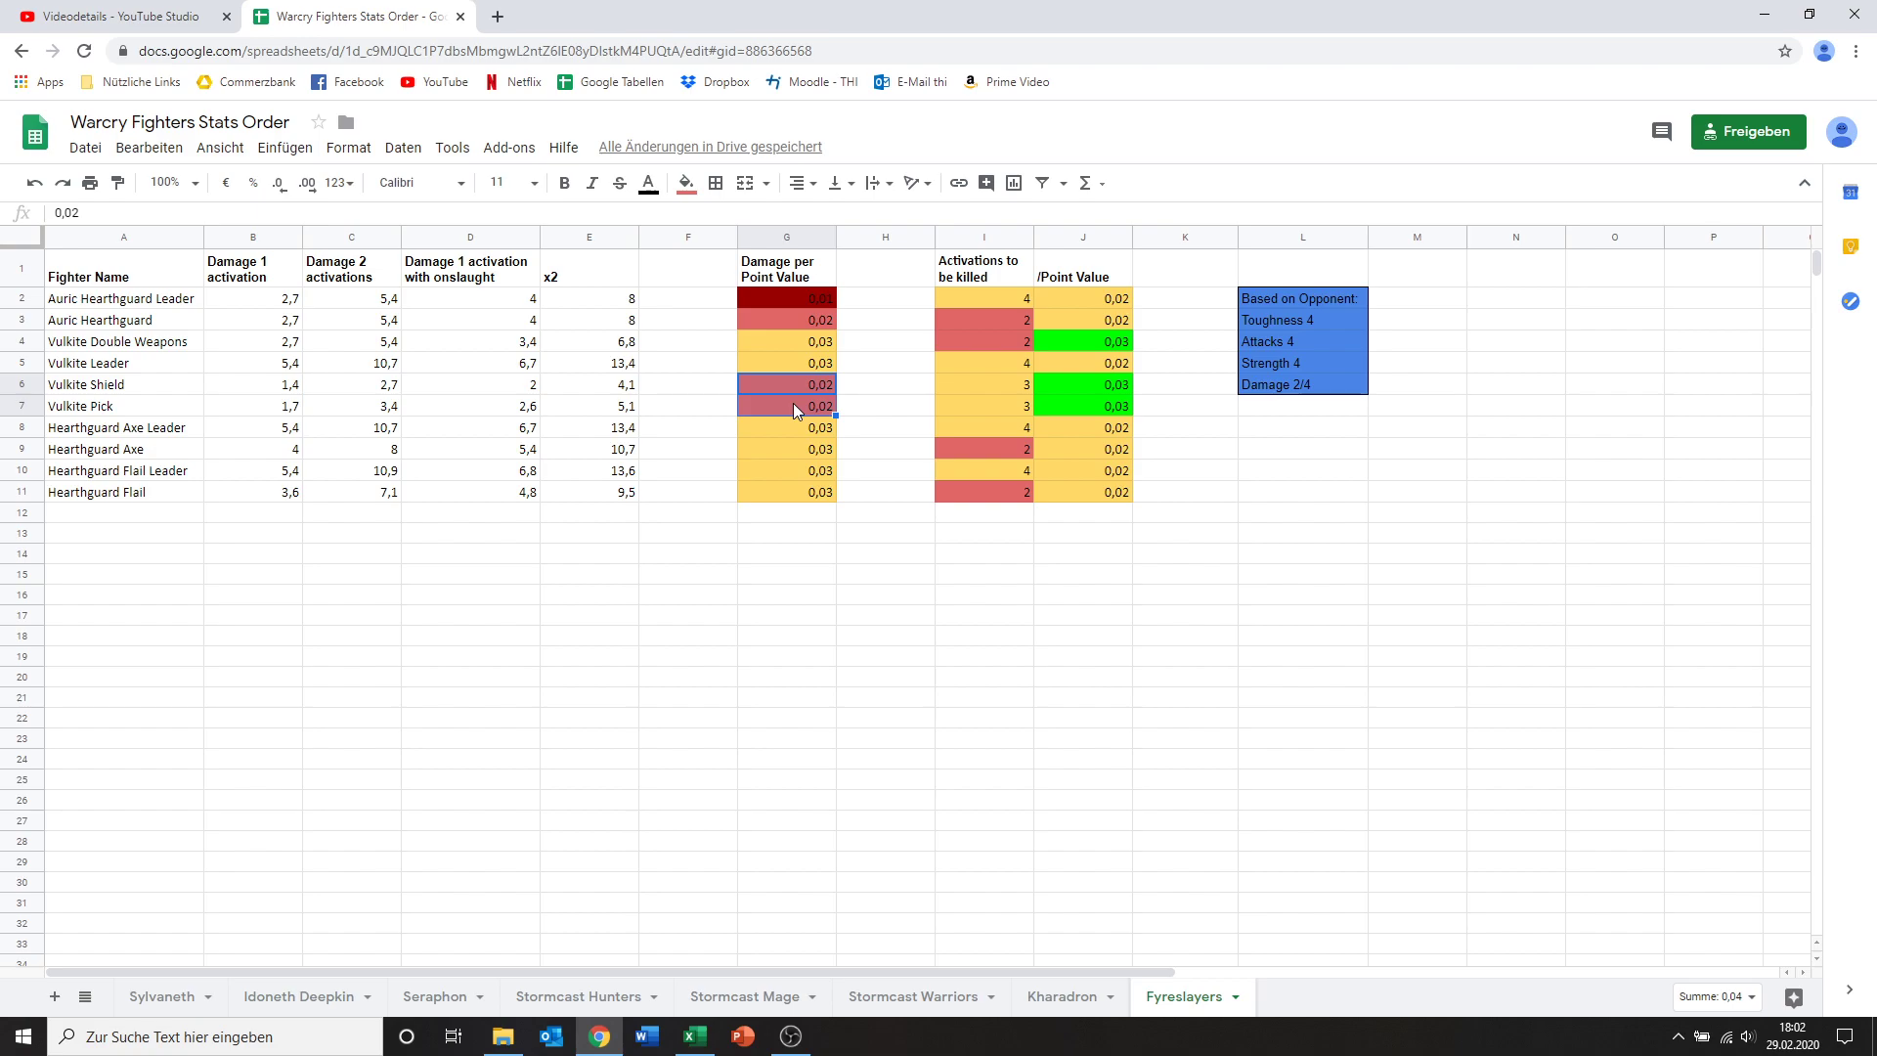
pyautogui.click(282, 408)
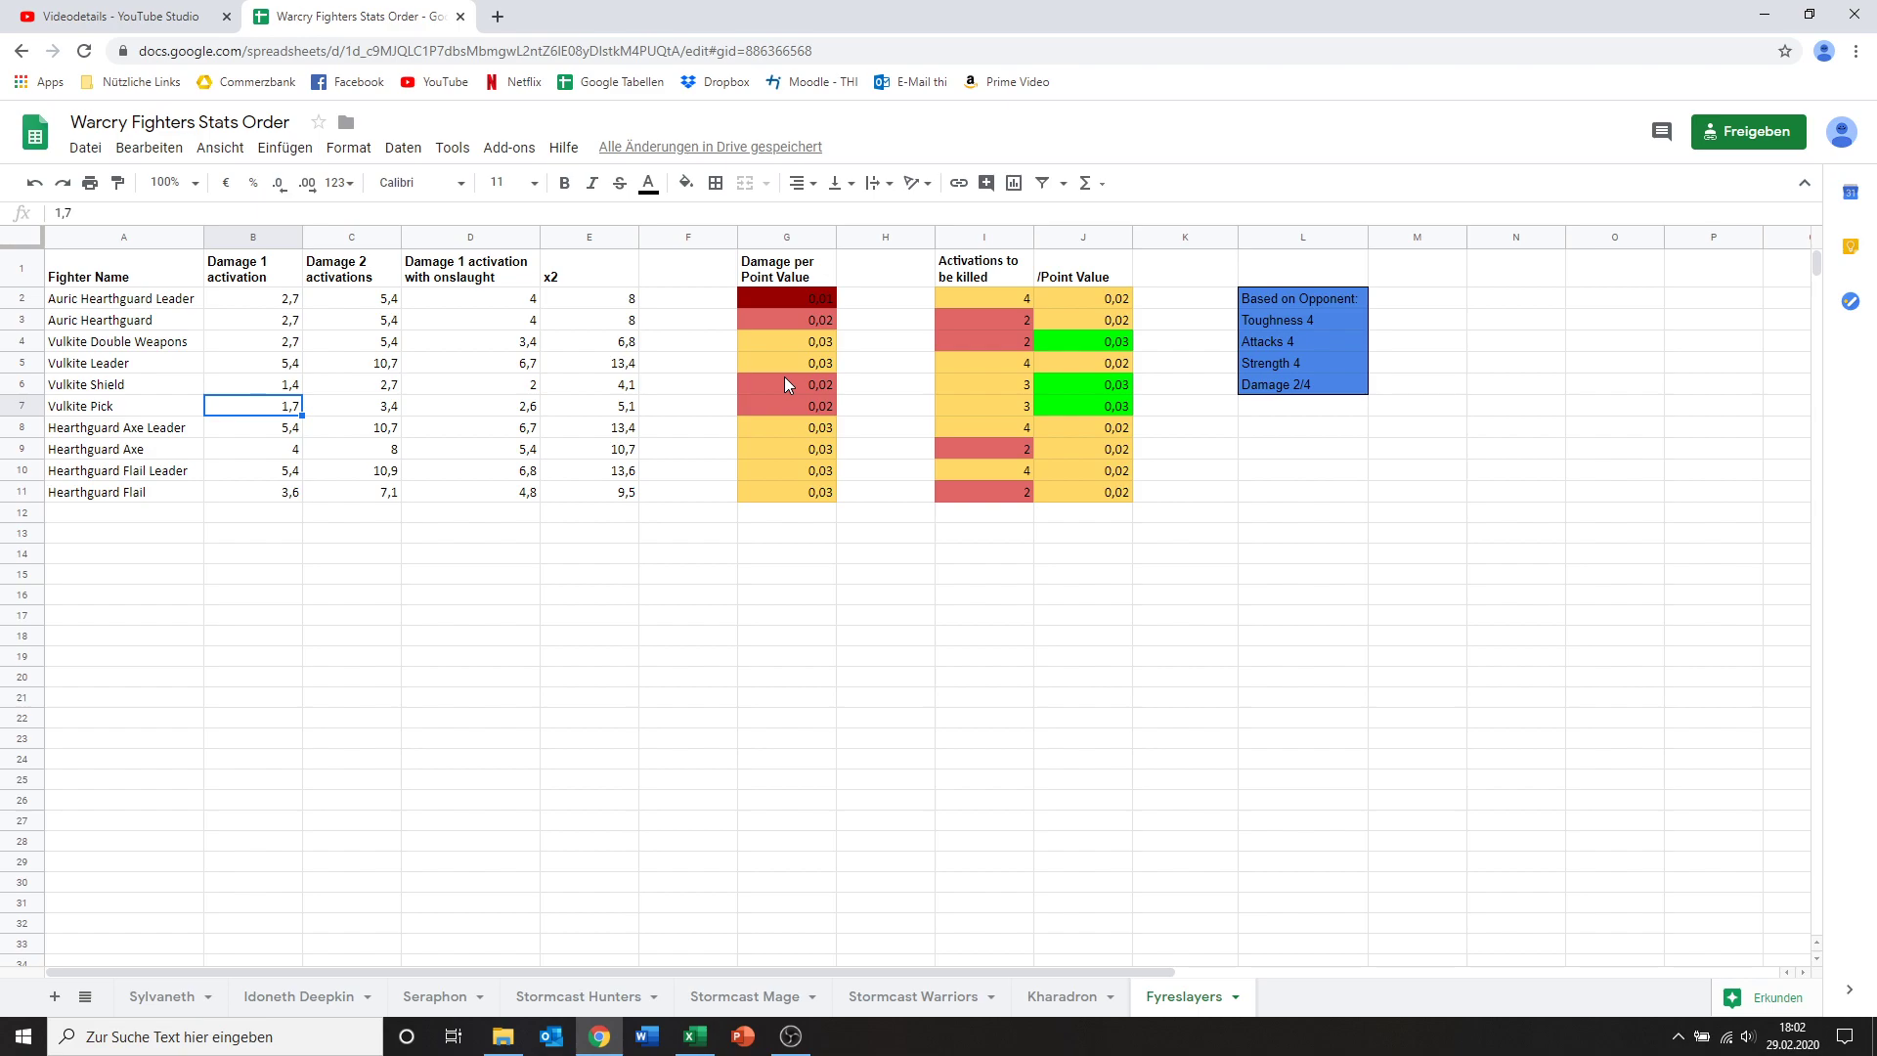
pyautogui.click(290, 346)
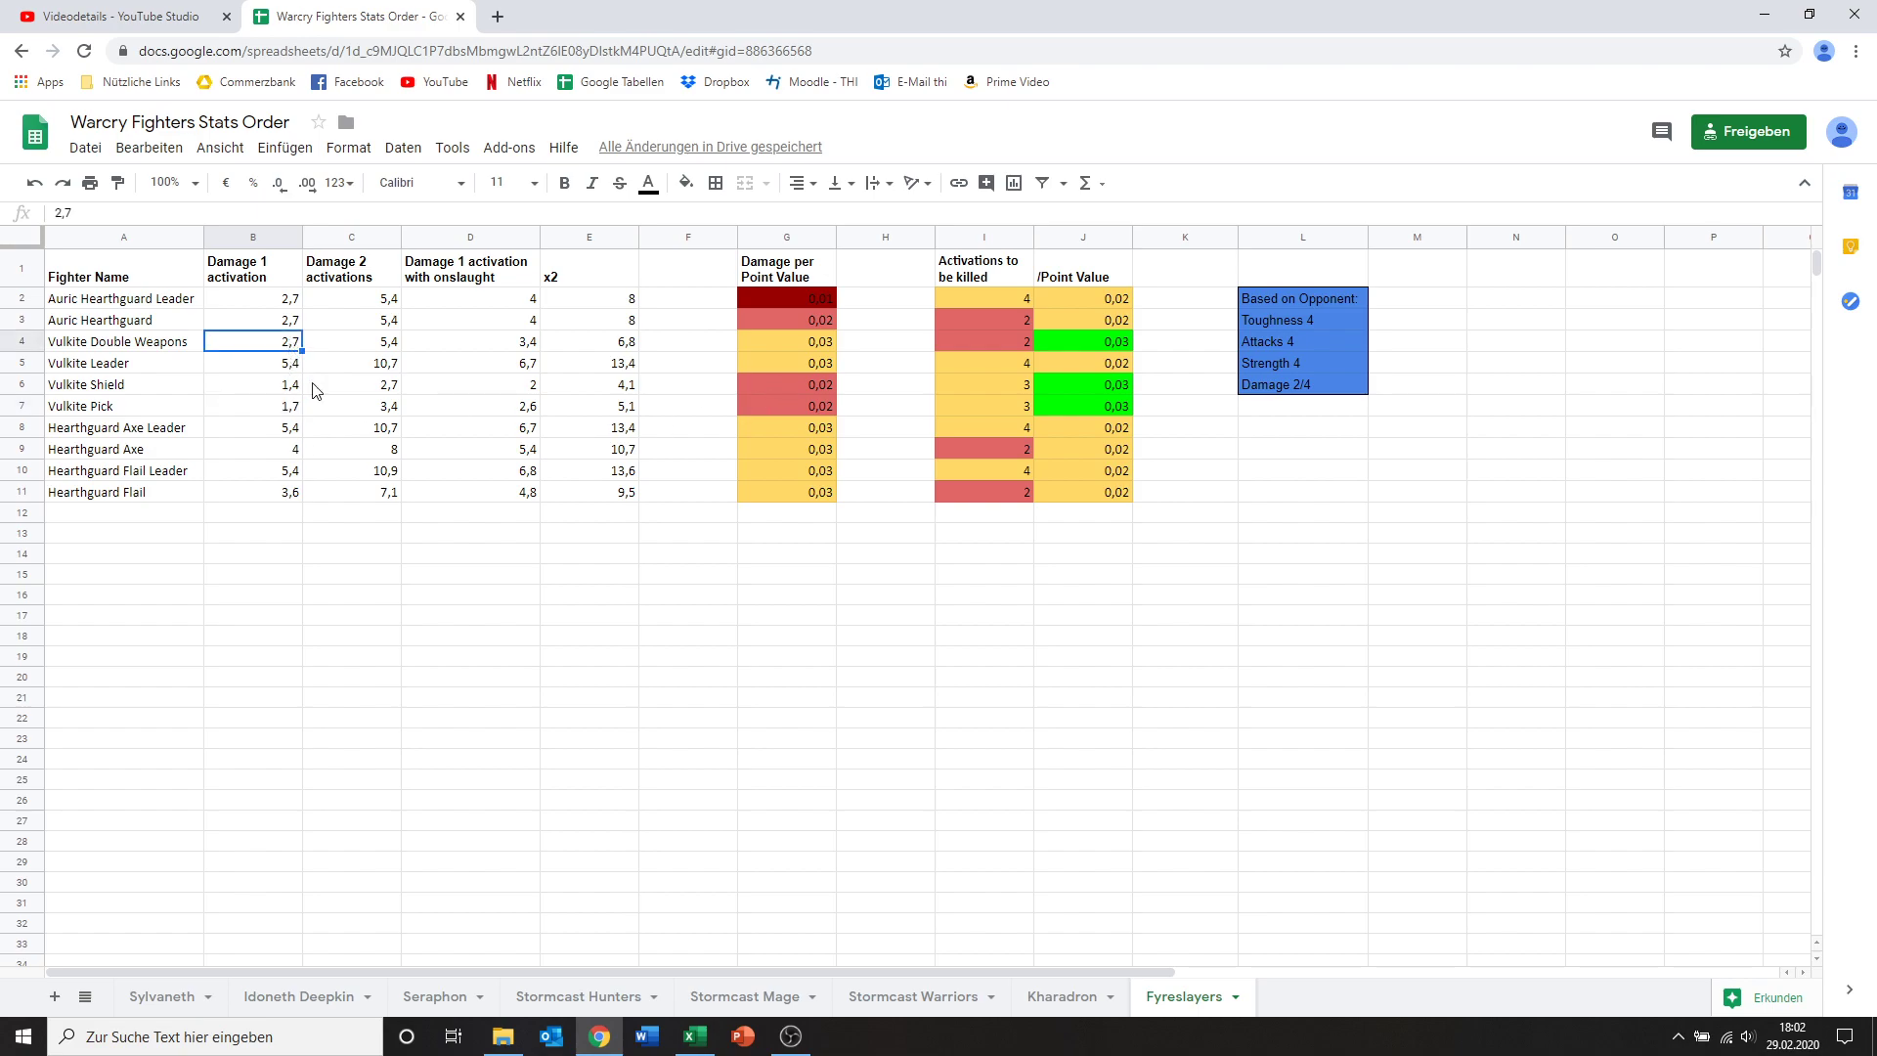
pyautogui.moveTo(795, 389)
pyautogui.mouseDown()
pyautogui.moveTo(802, 406)
pyautogui.moveTo(889, 409)
pyautogui.moveTo(819, 405)
pyautogui.mouseUp()
pyautogui.moveTo(997, 383); pyautogui.dragTo(1003, 402)
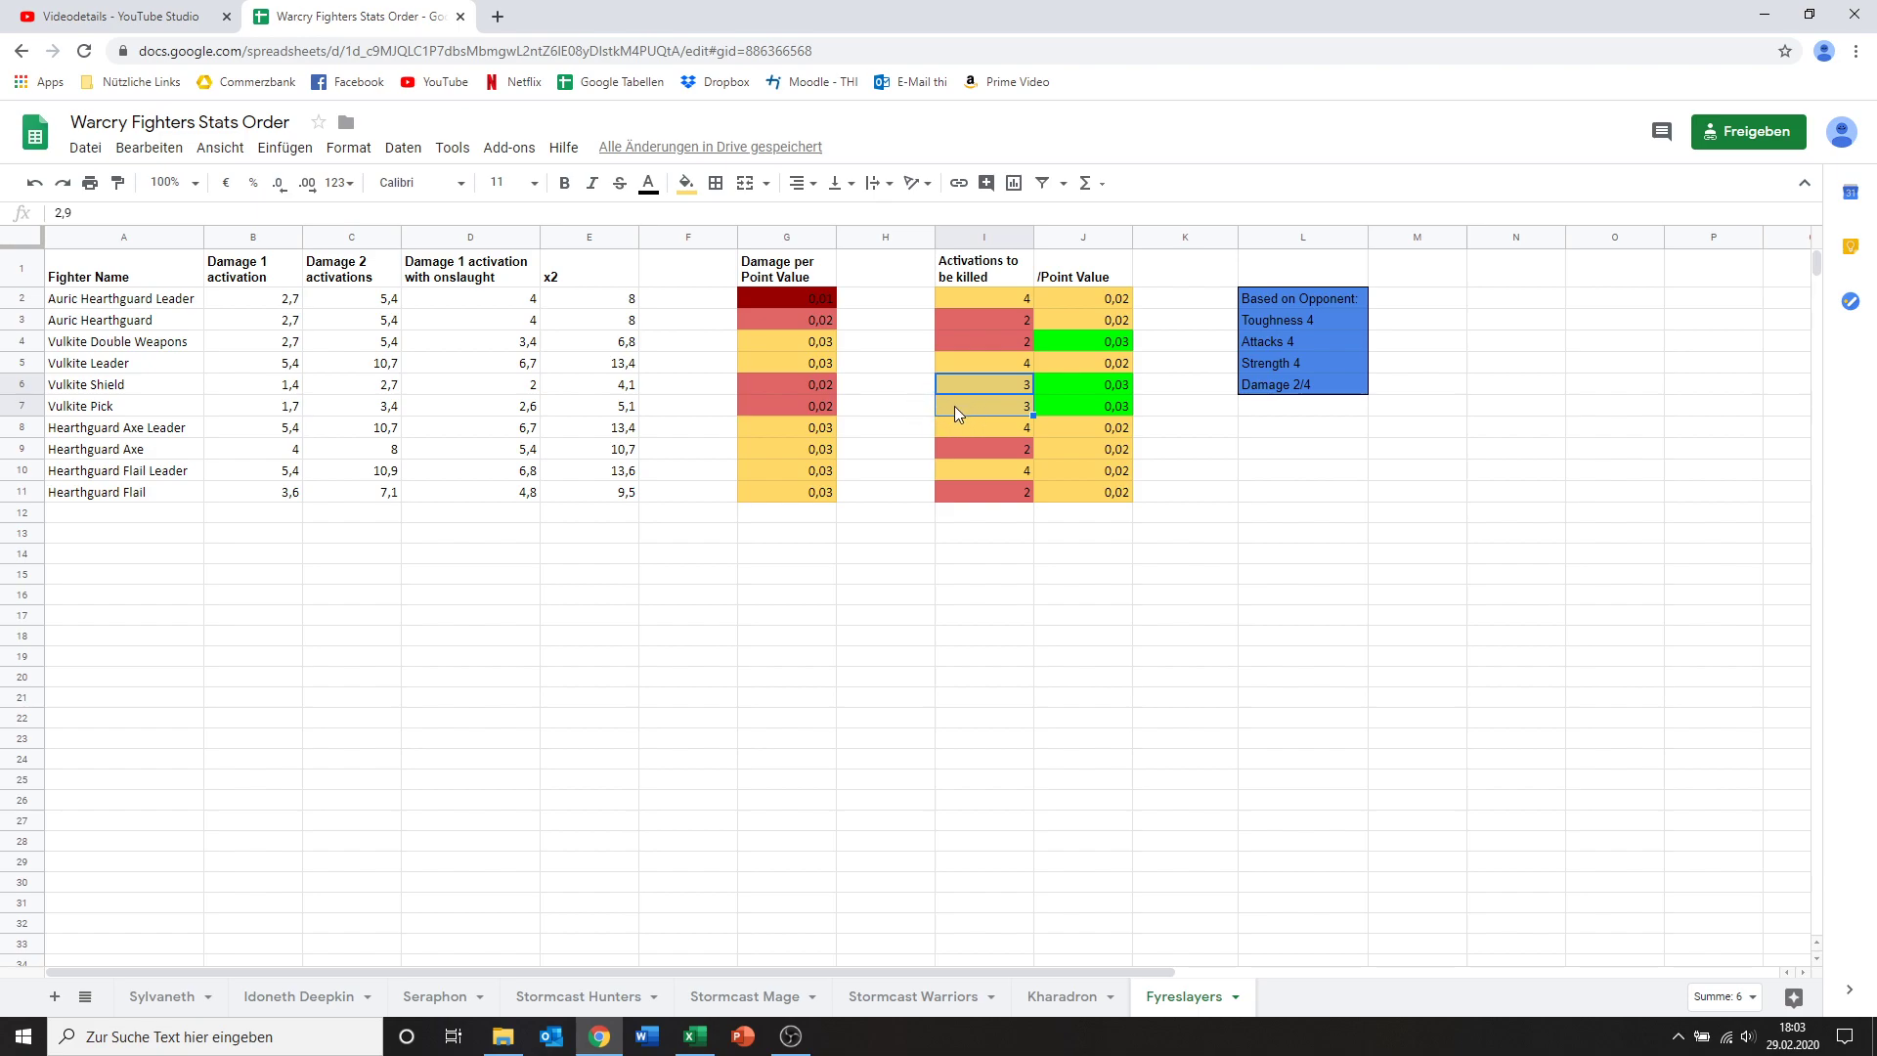
pyautogui.moveTo(1041, 387); pyautogui.dragTo(1051, 407)
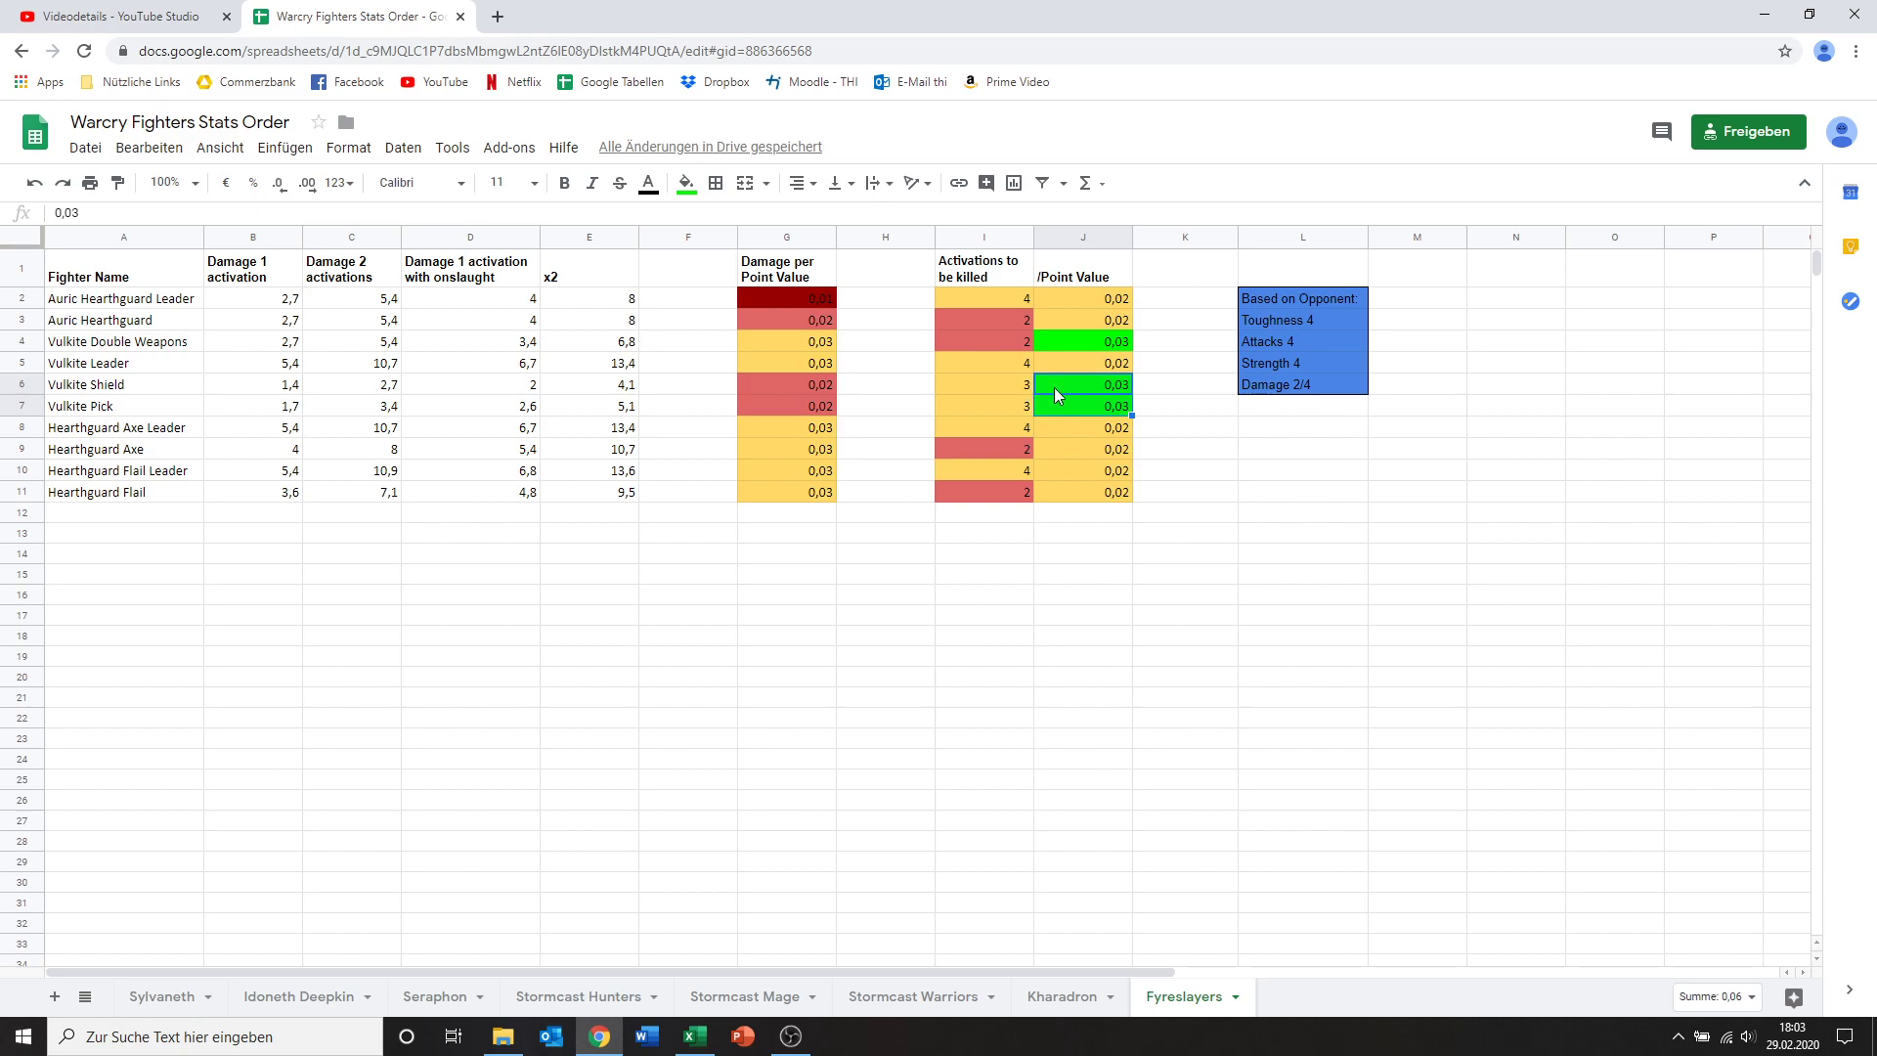
pyautogui.click(1054, 387)
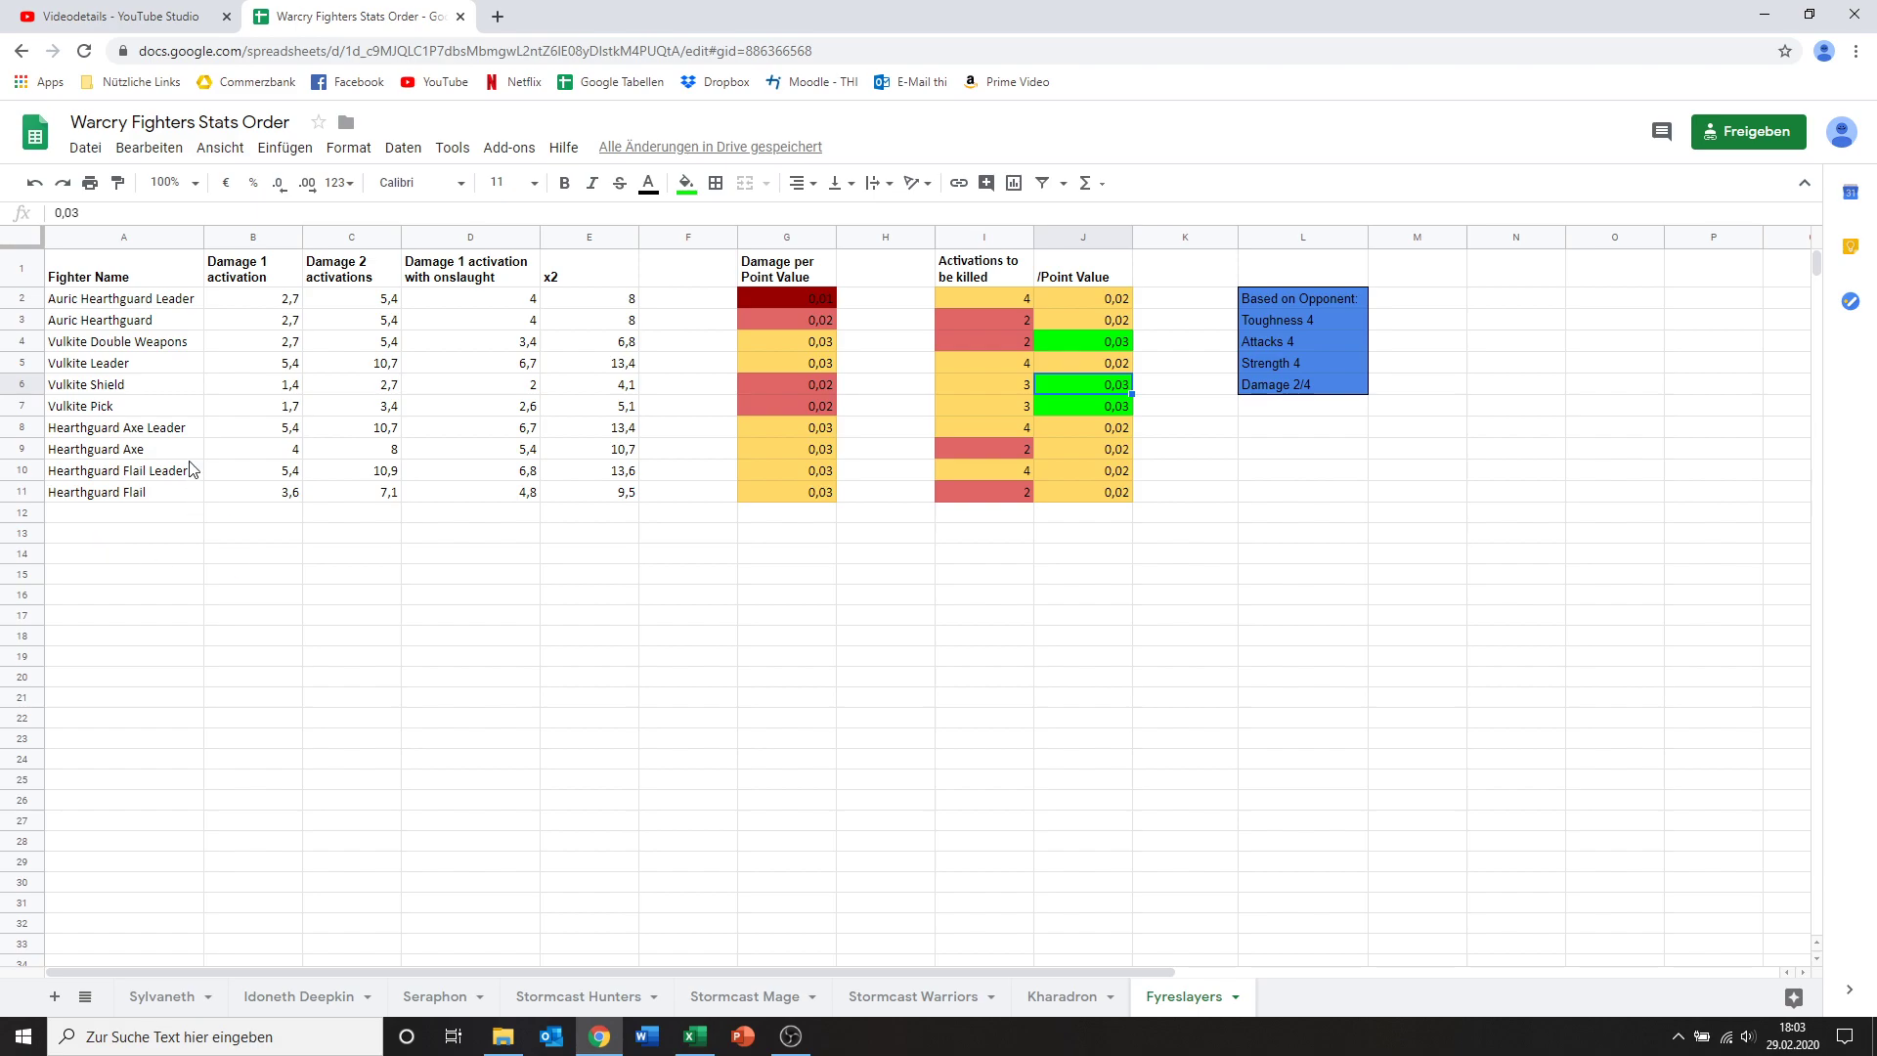
# Step: Compare the one-activation damage of the Hearthguard Axe with that of the Hearthguard Flail
pyautogui.click(271, 456)
pyautogui.click(297, 491)
pyautogui.click(300, 452)
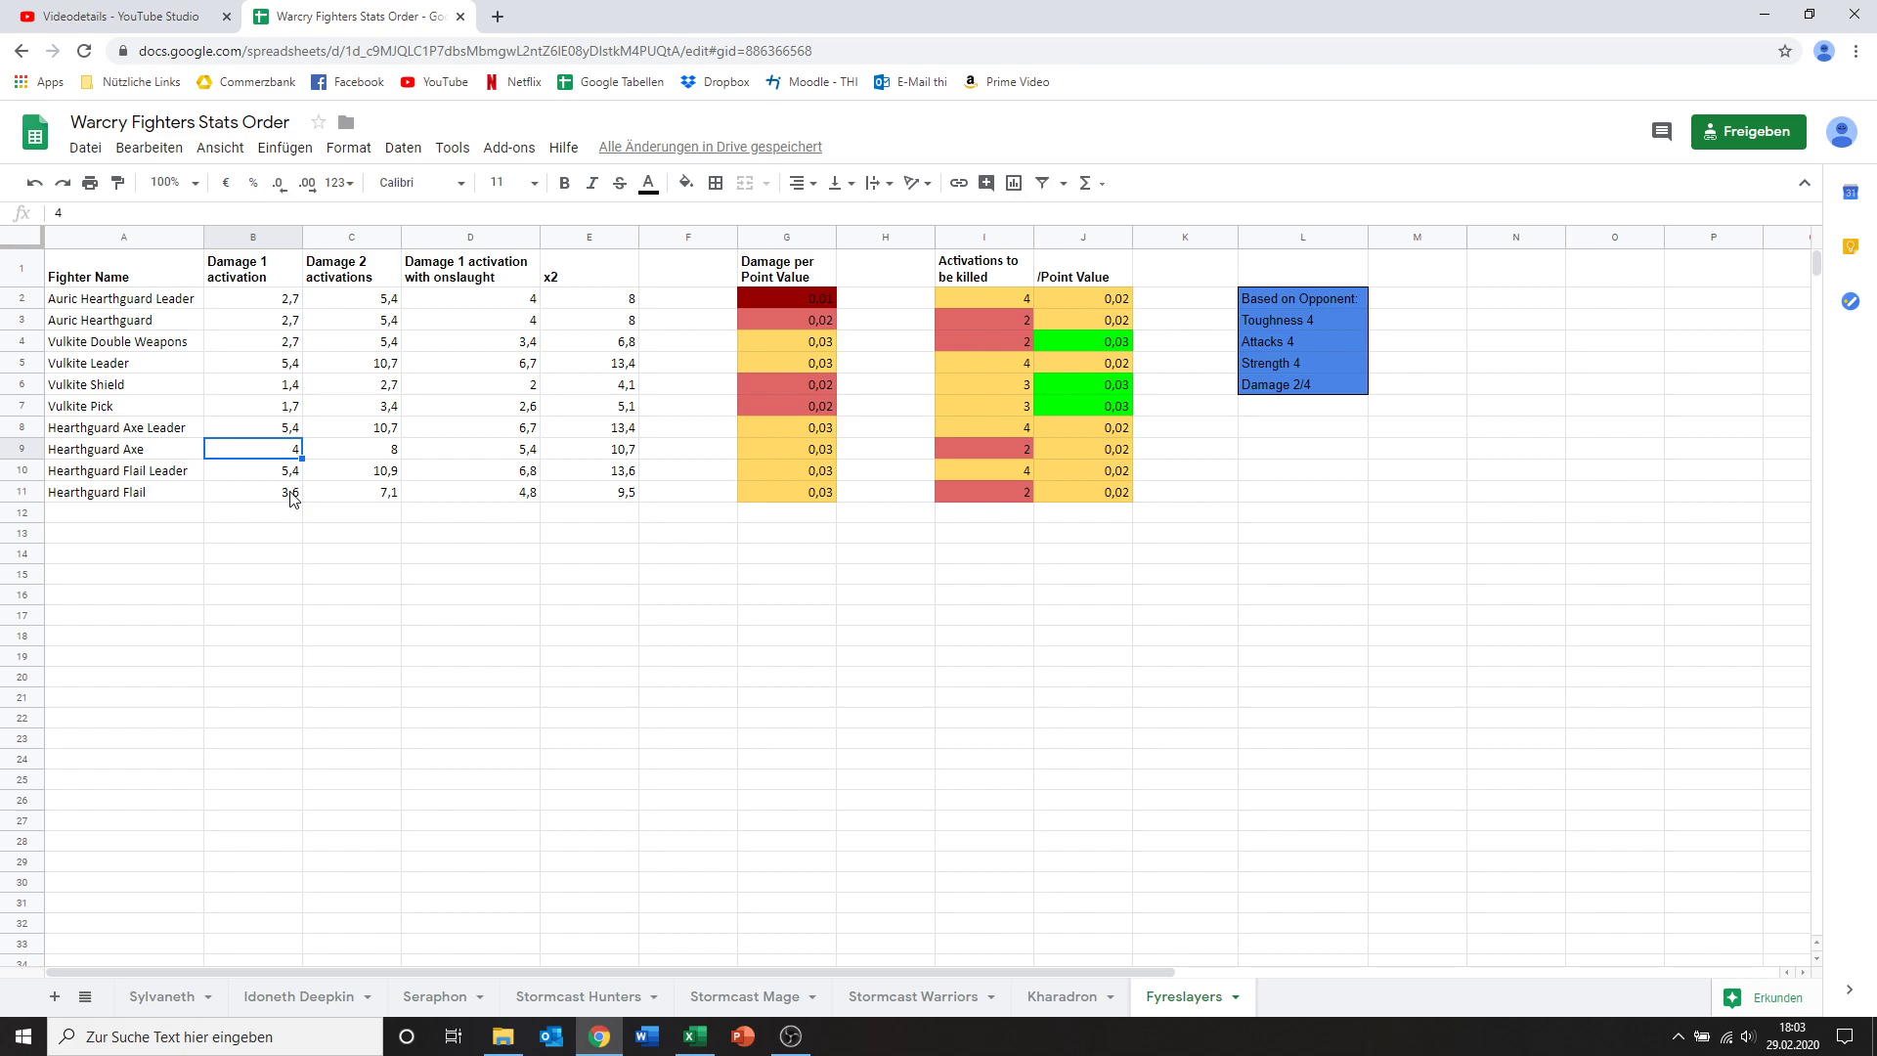
pyautogui.click(296, 504)
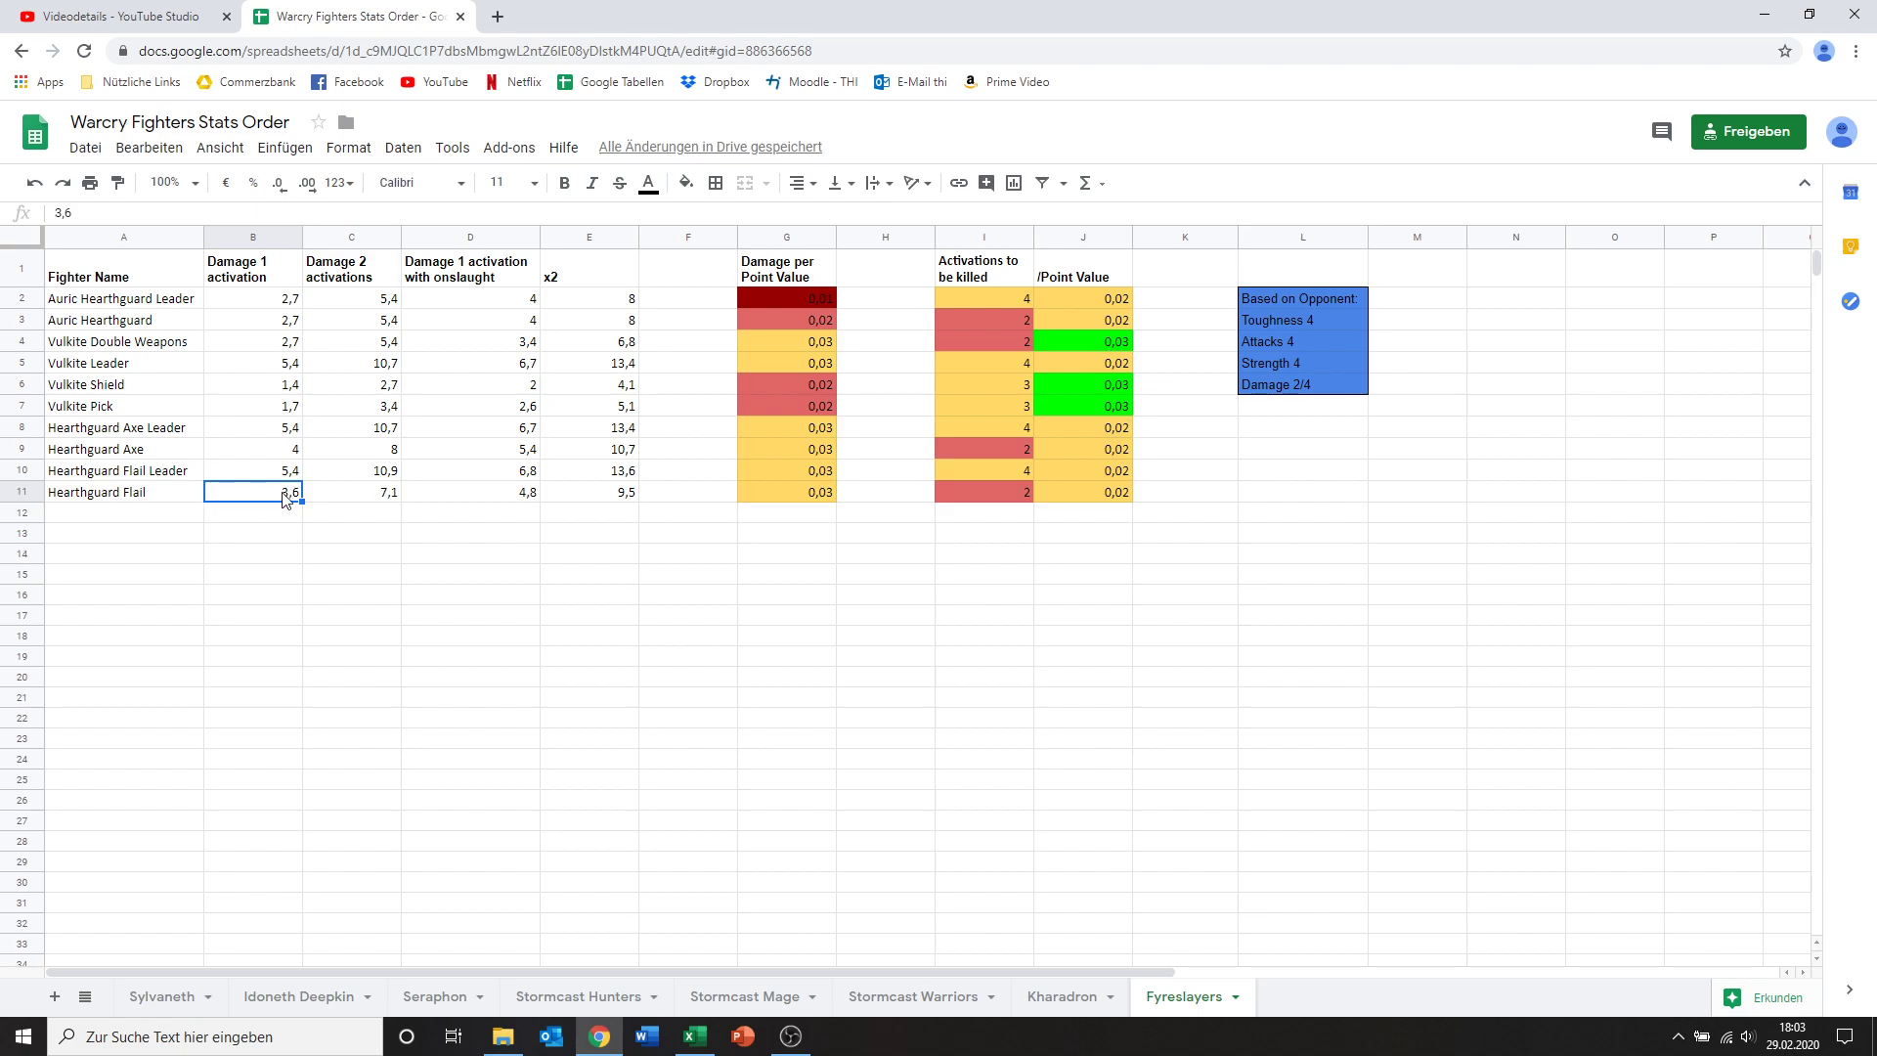
pyautogui.click(291, 457)
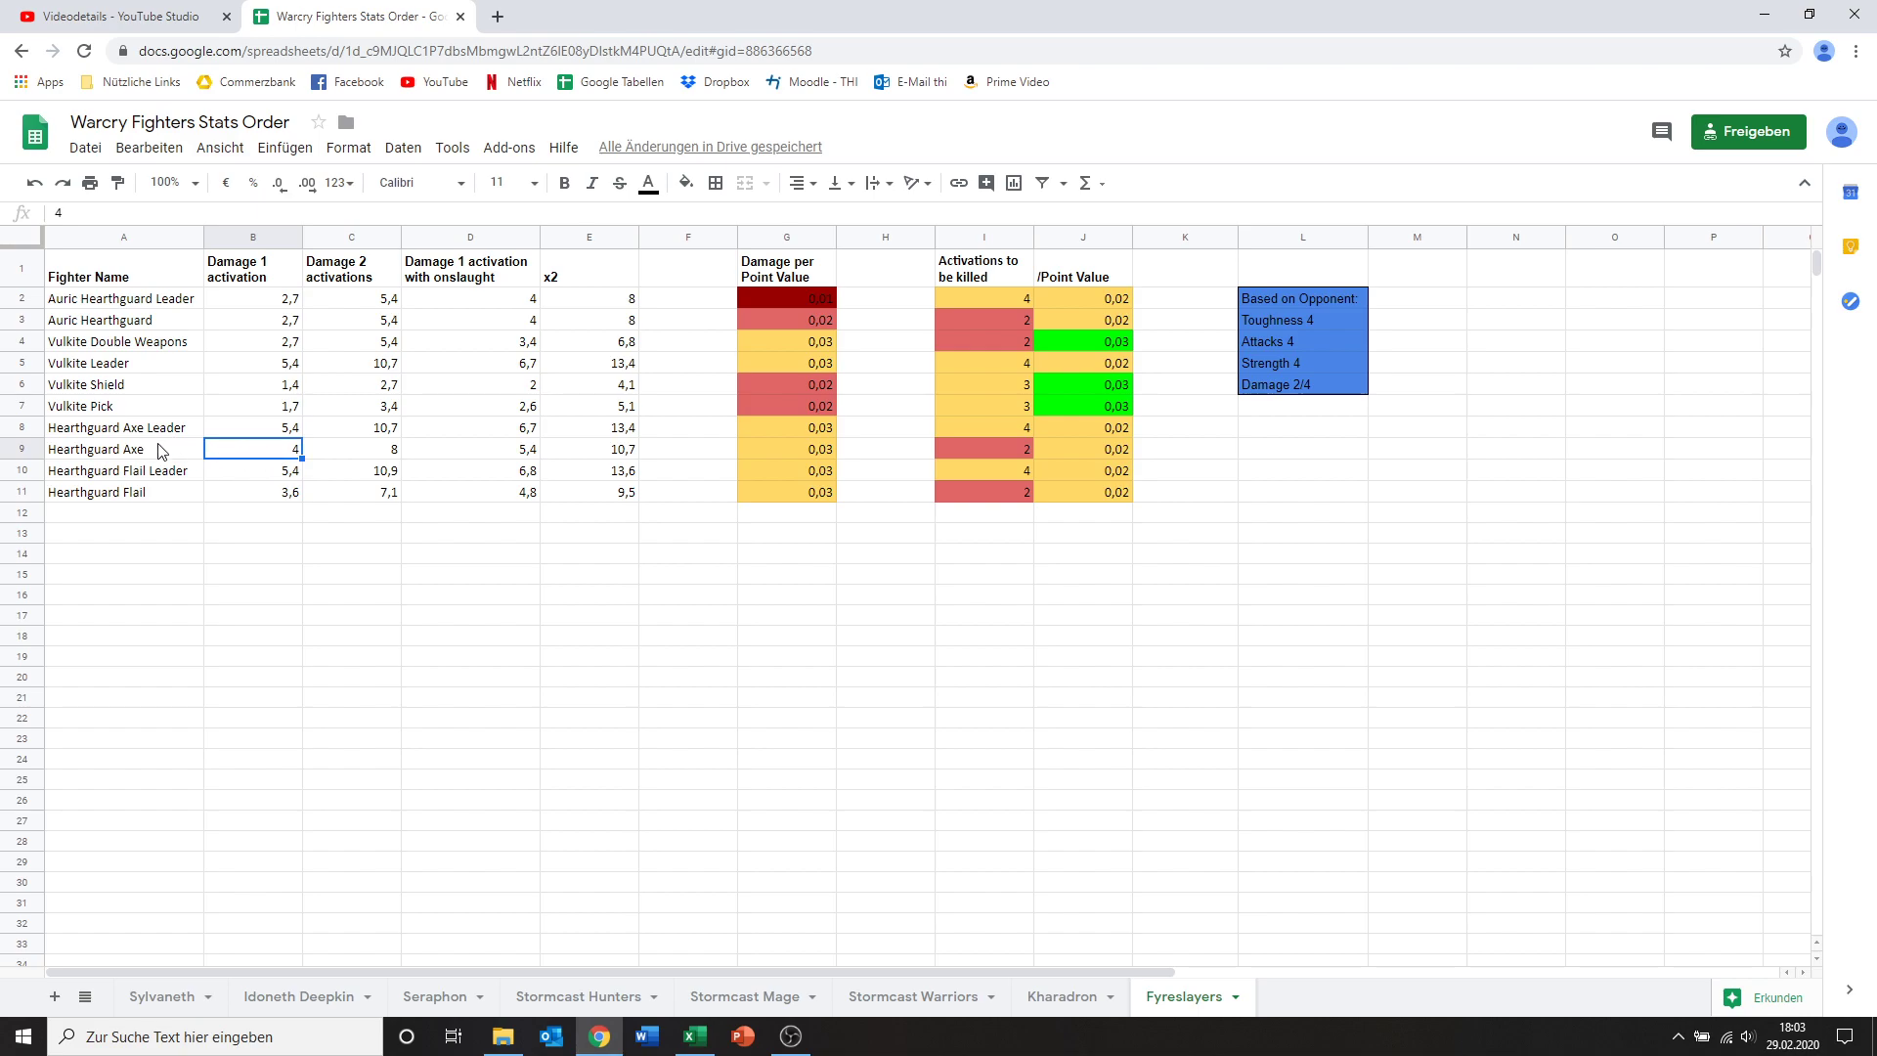
pyautogui.click(291, 498)
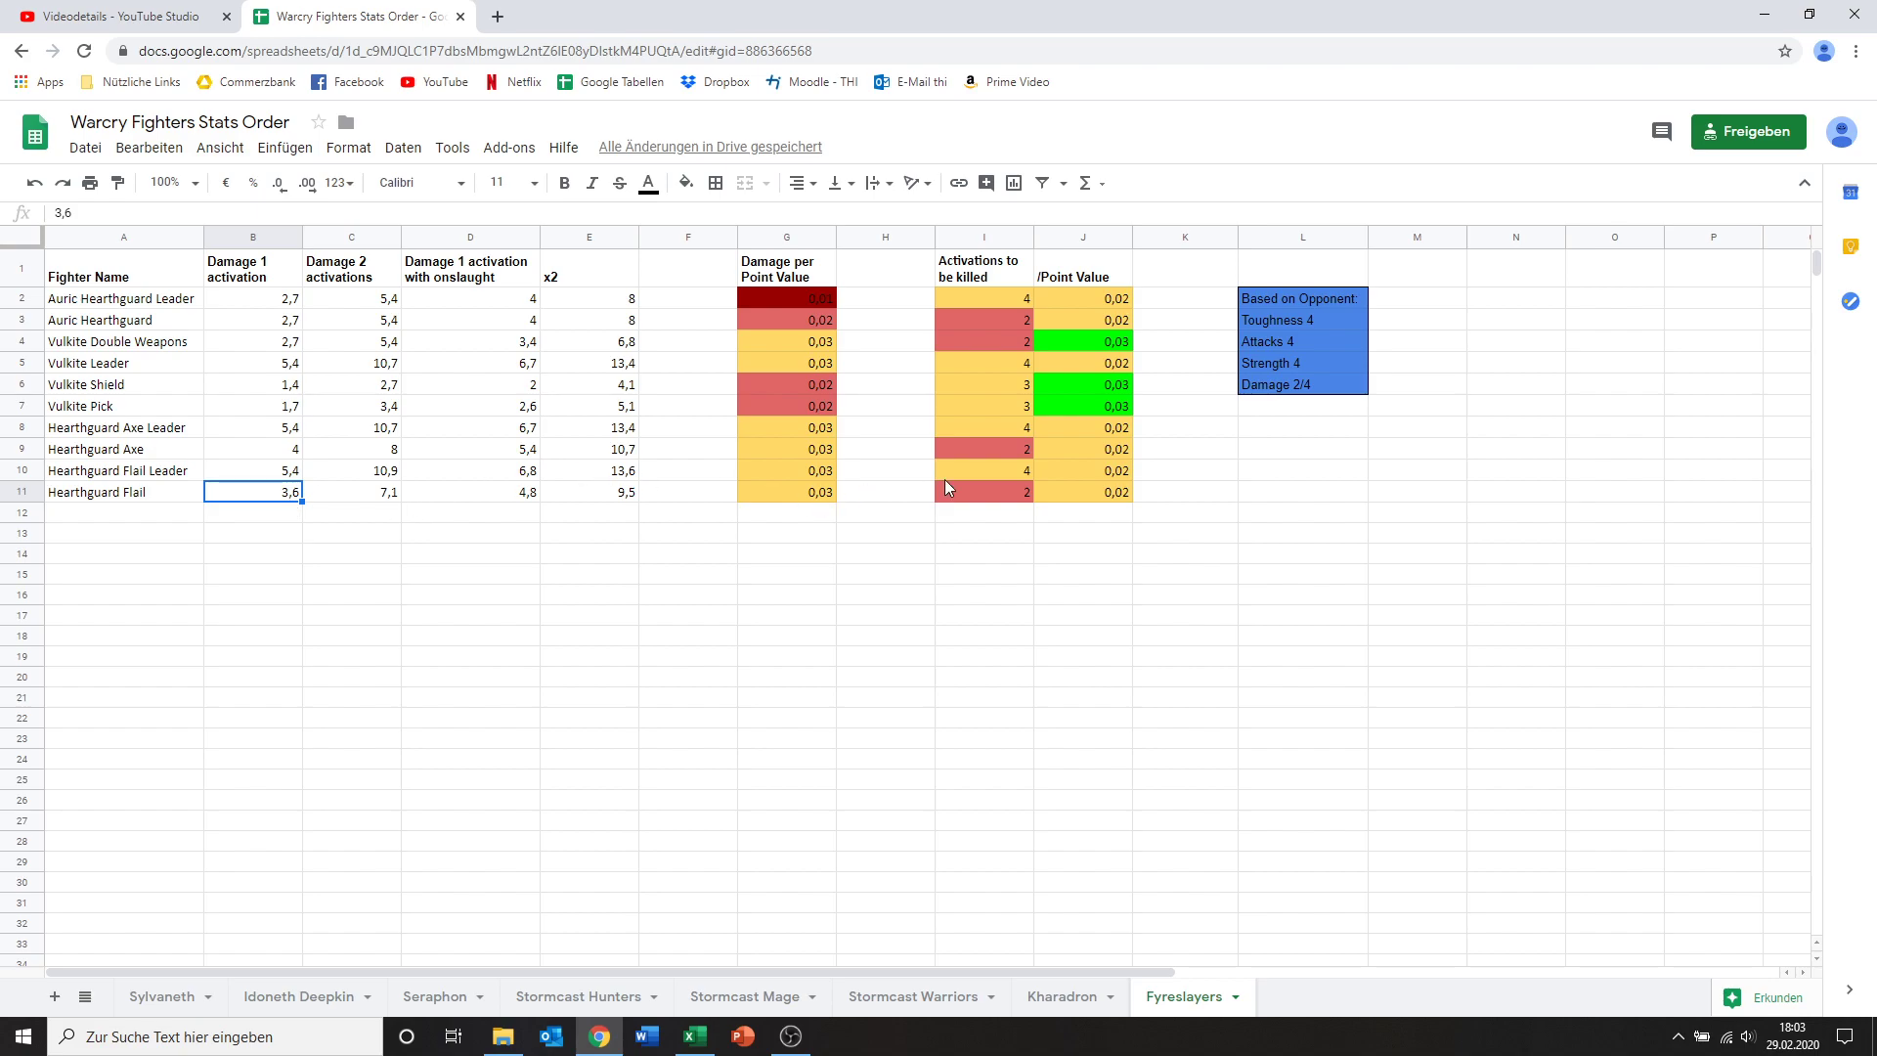
# Step: Check the Hearthguard Flail Leader's damage per point and one-activation damage, and compare its two-activation damage with the Hearthguard Axe Leader's
pyautogui.click(743, 468)
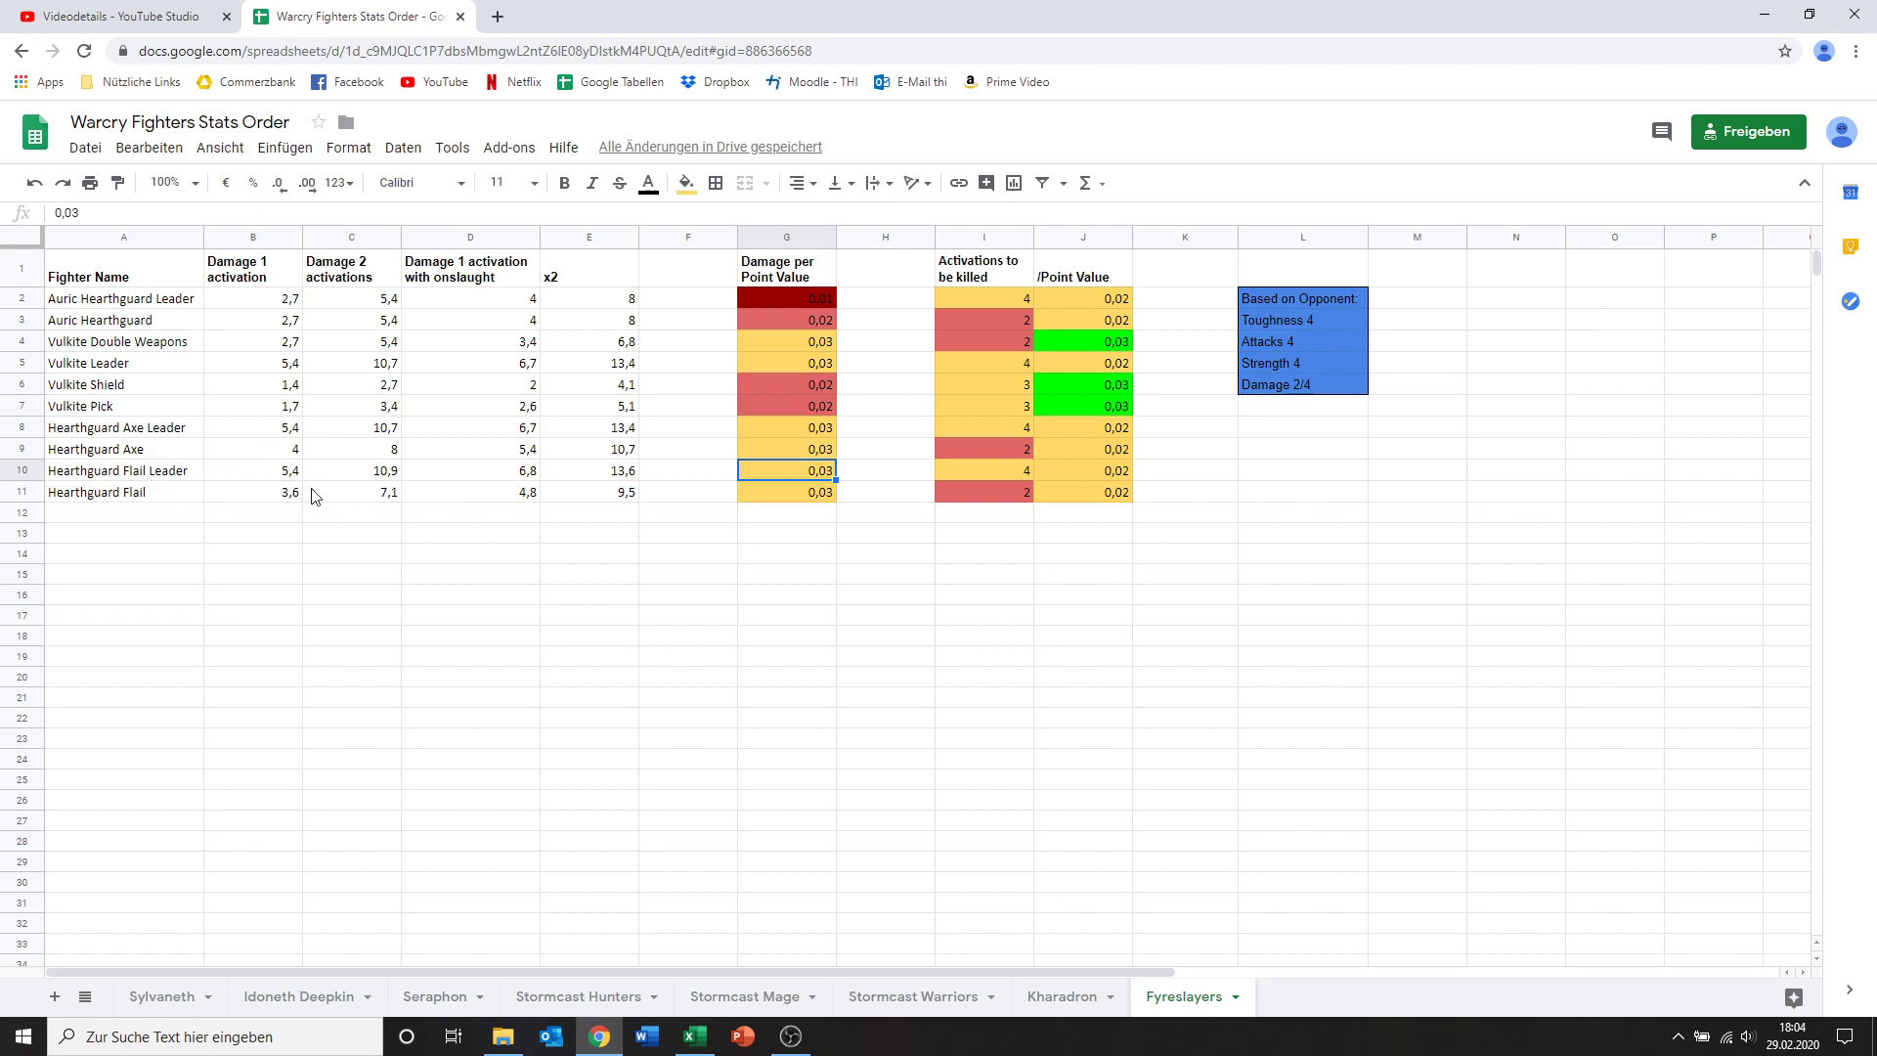
pyautogui.click(264, 476)
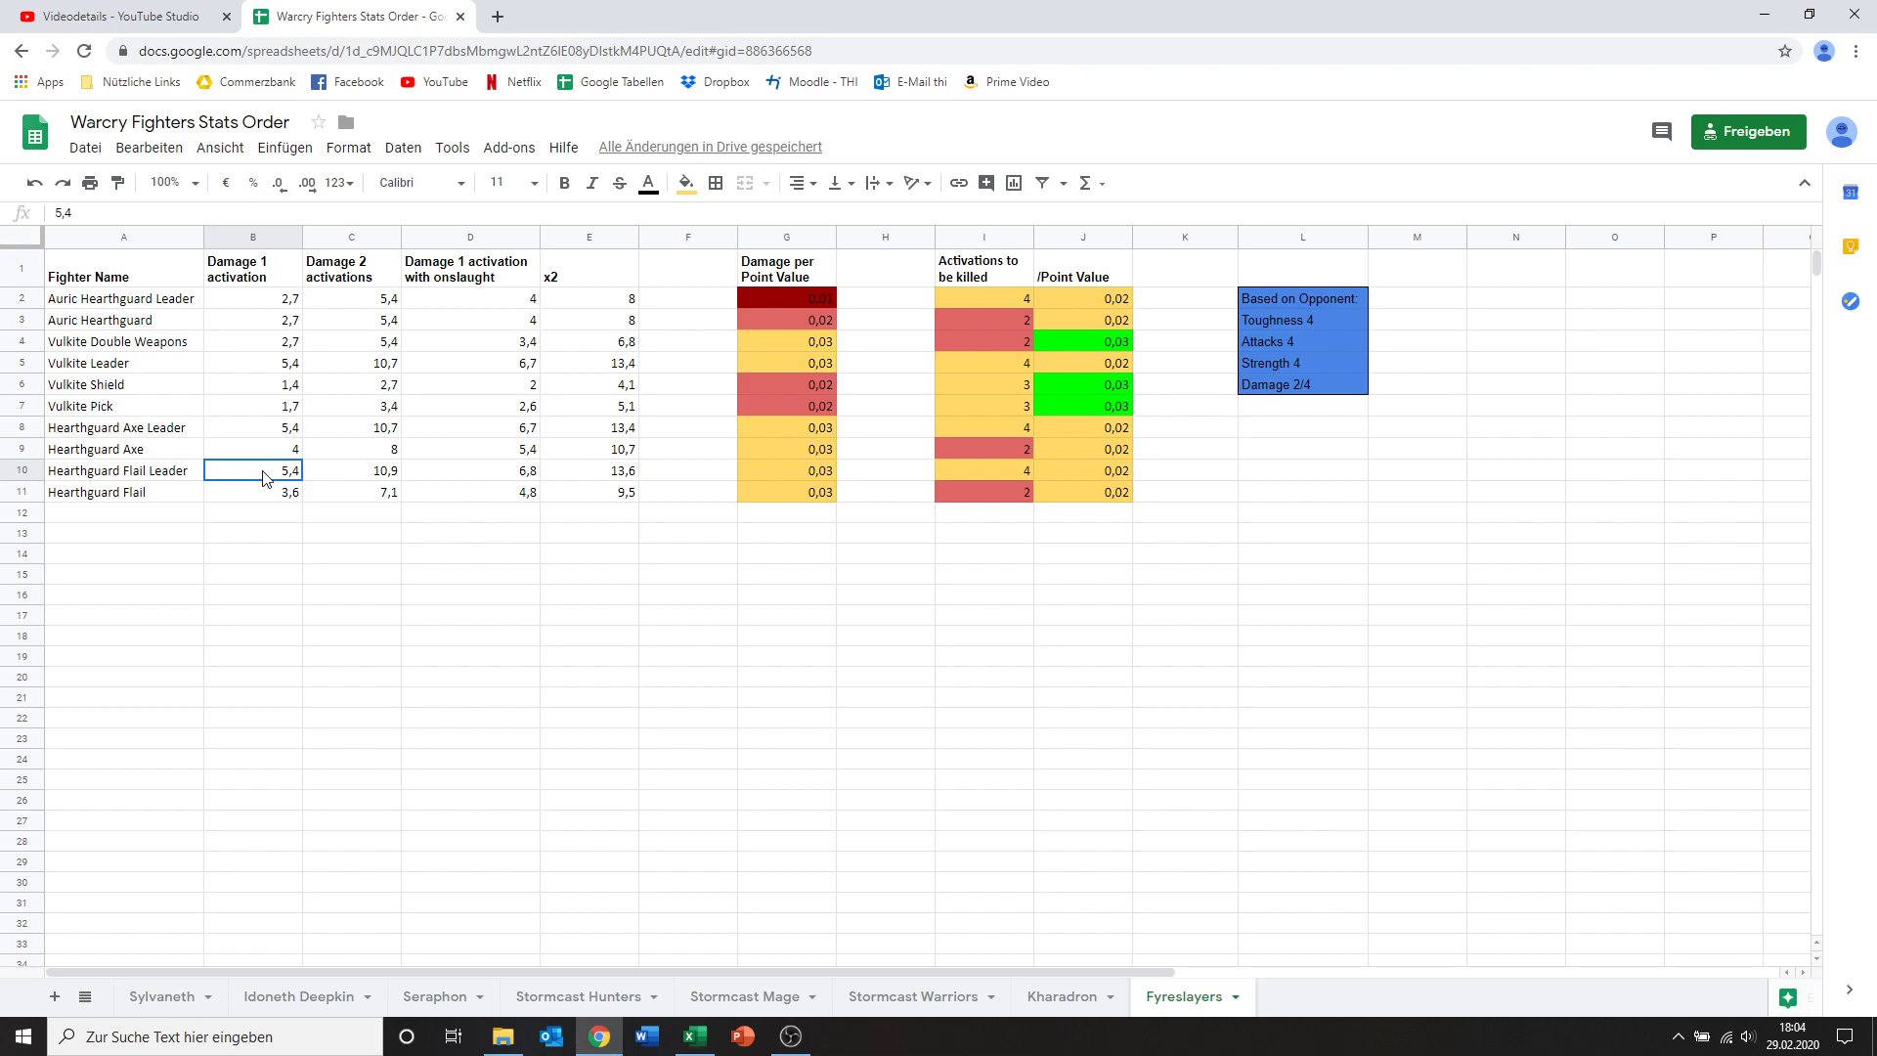
pyautogui.click(396, 474)
pyautogui.click(396, 430)
pyautogui.click(391, 474)
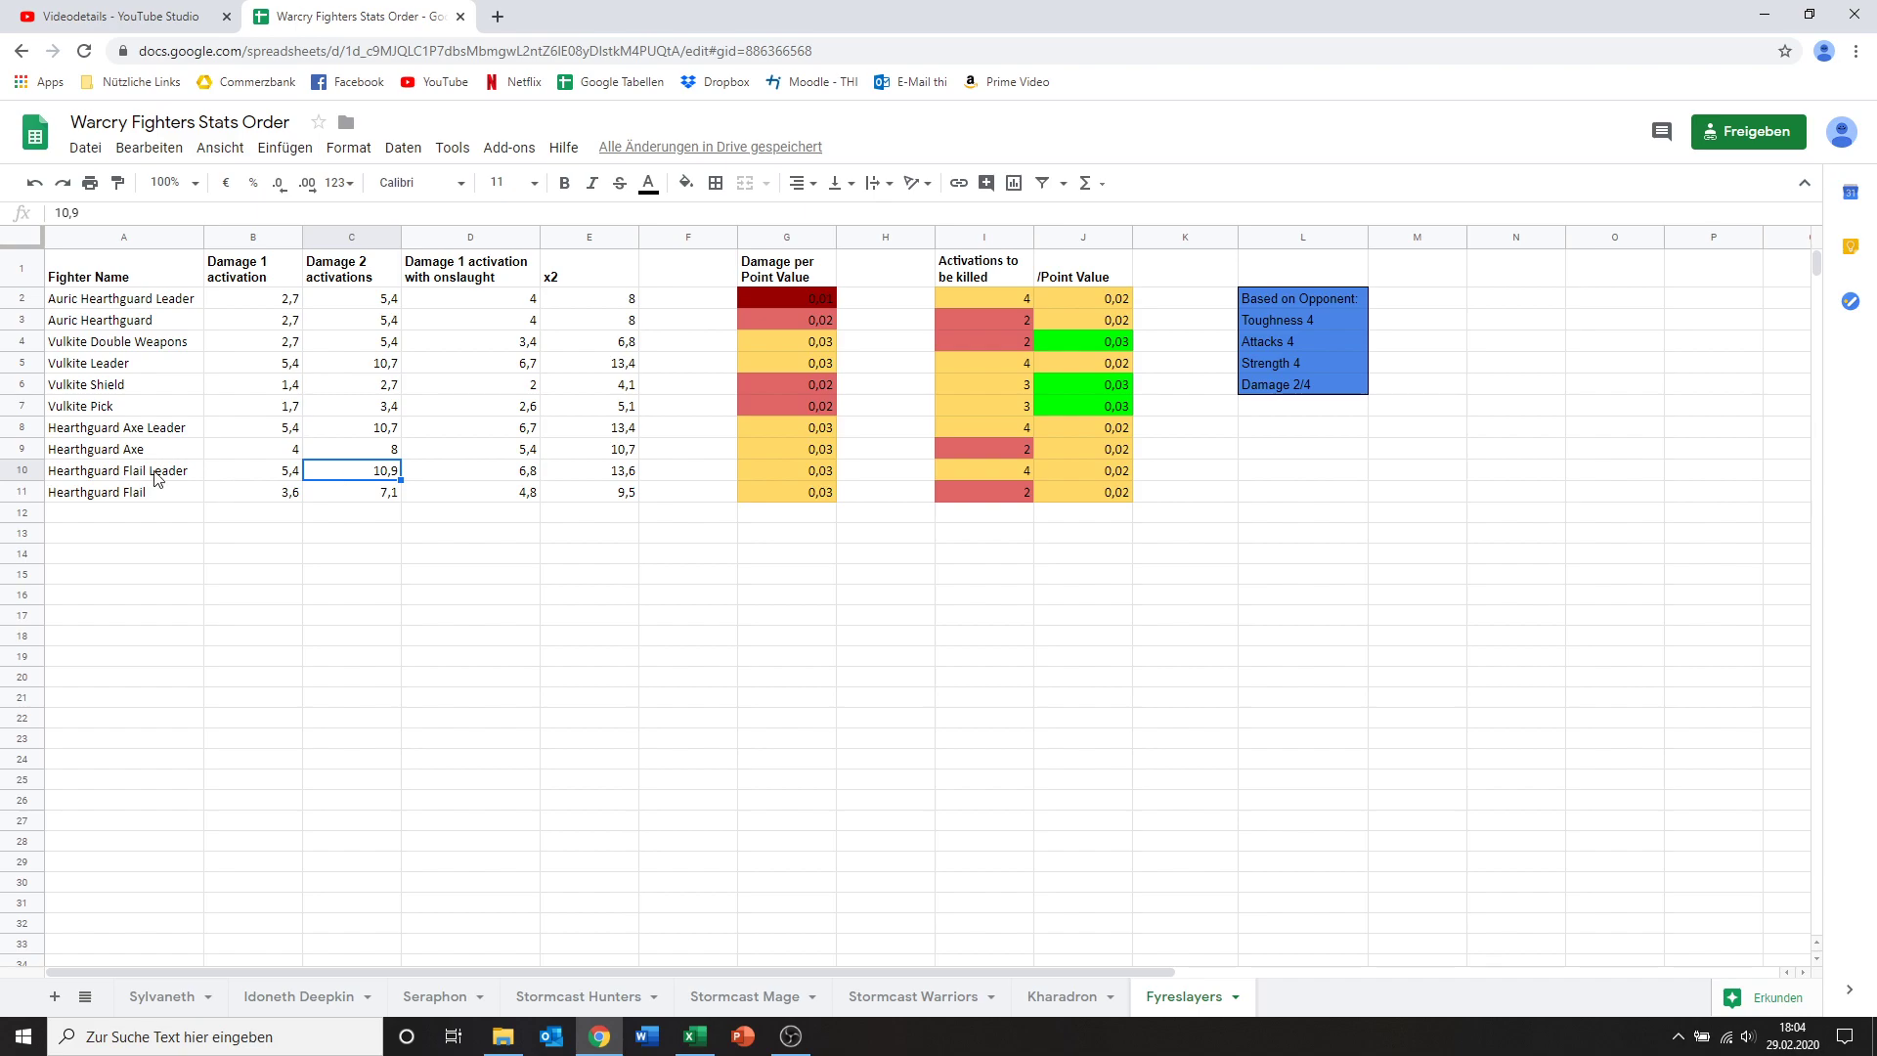
# Step: Review the Hearthguard Flail Leader, then all Fyreslayers' damage per point, activations to be killed and survivability per point
pyautogui.click(76, 472)
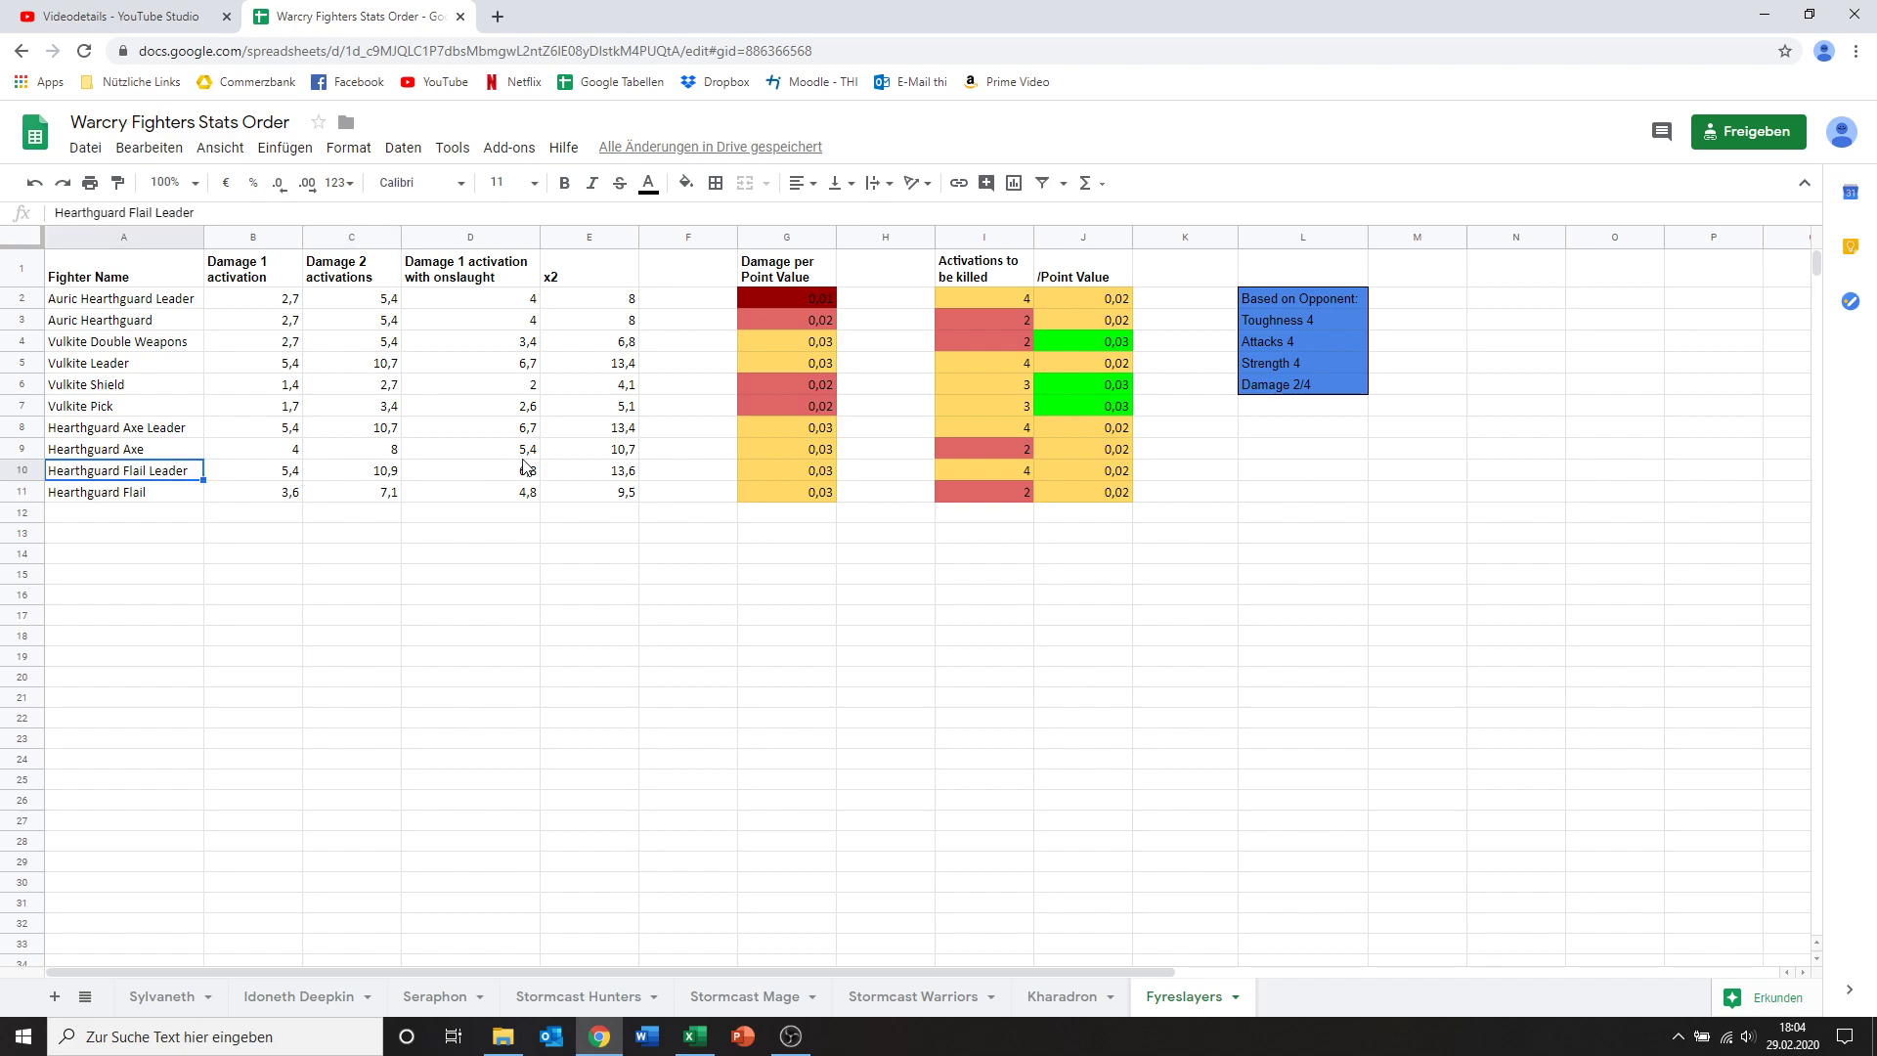
pyautogui.click(749, 538)
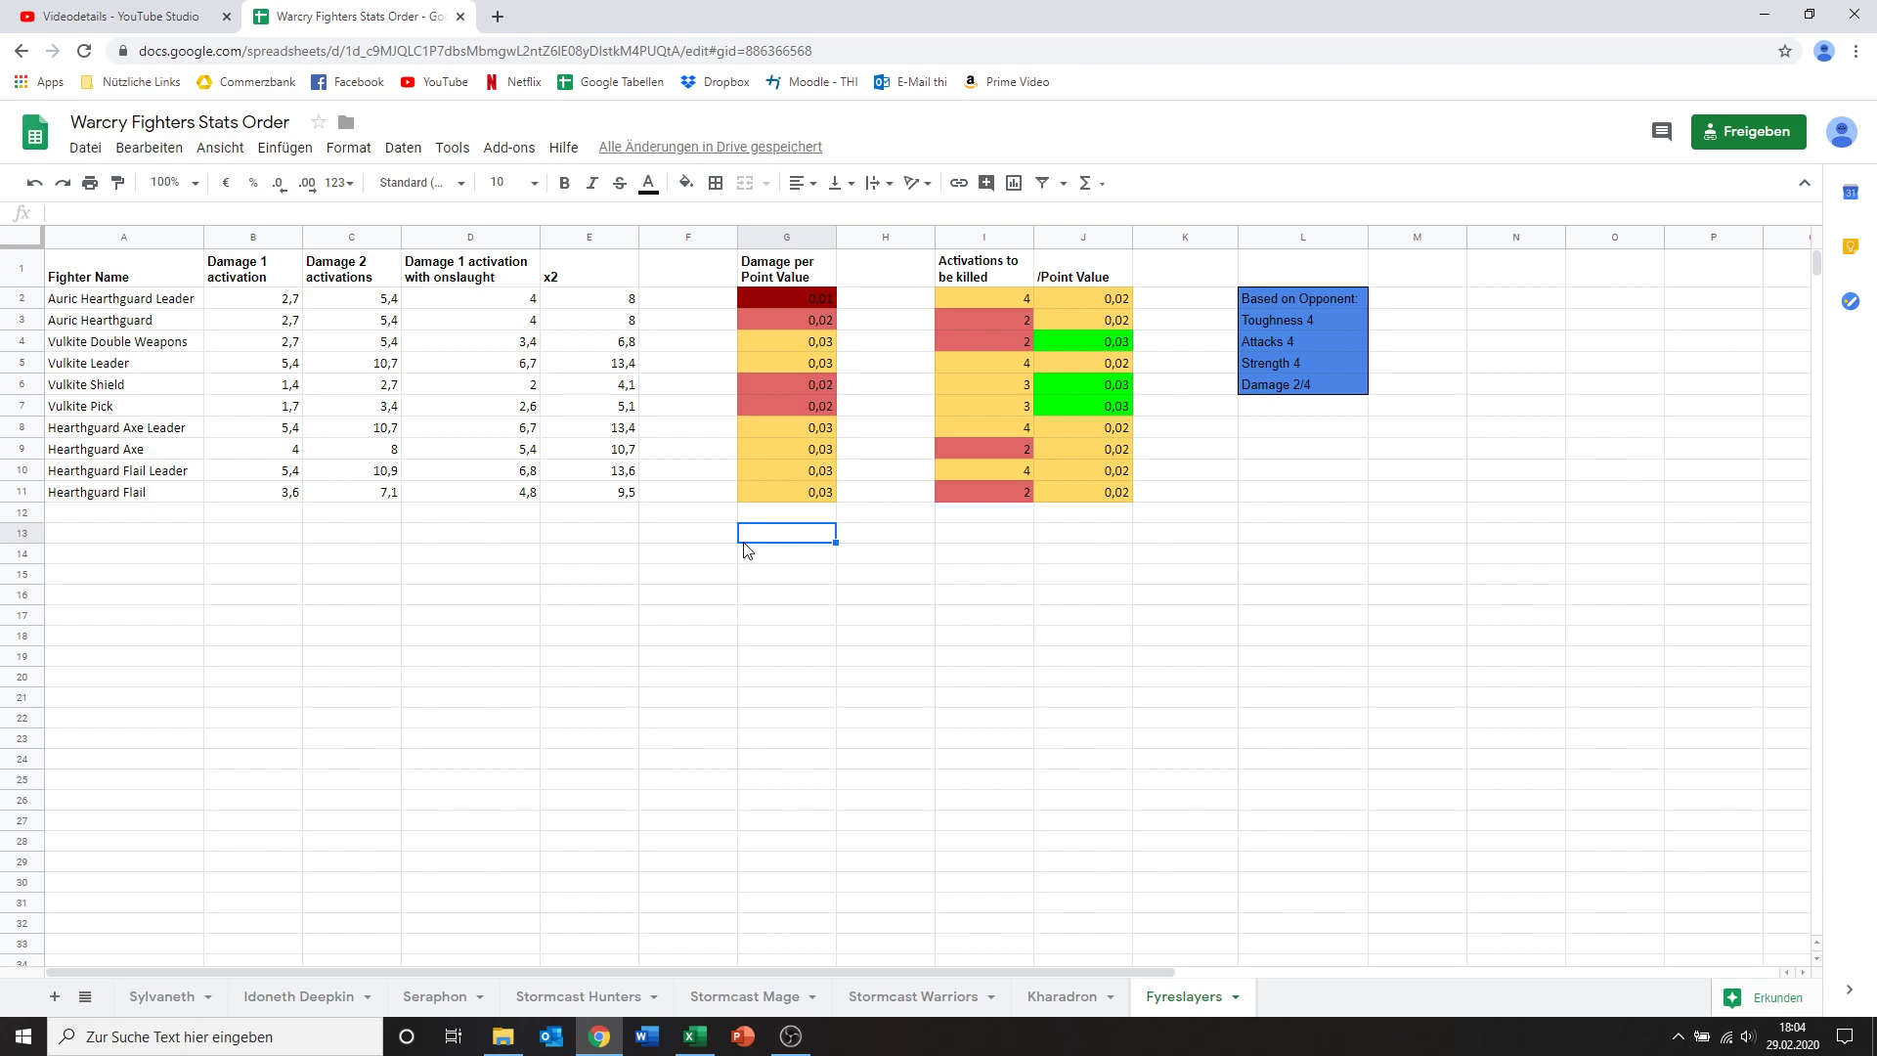
pyautogui.moveTo(819, 297); pyautogui.dragTo(1047, 487)
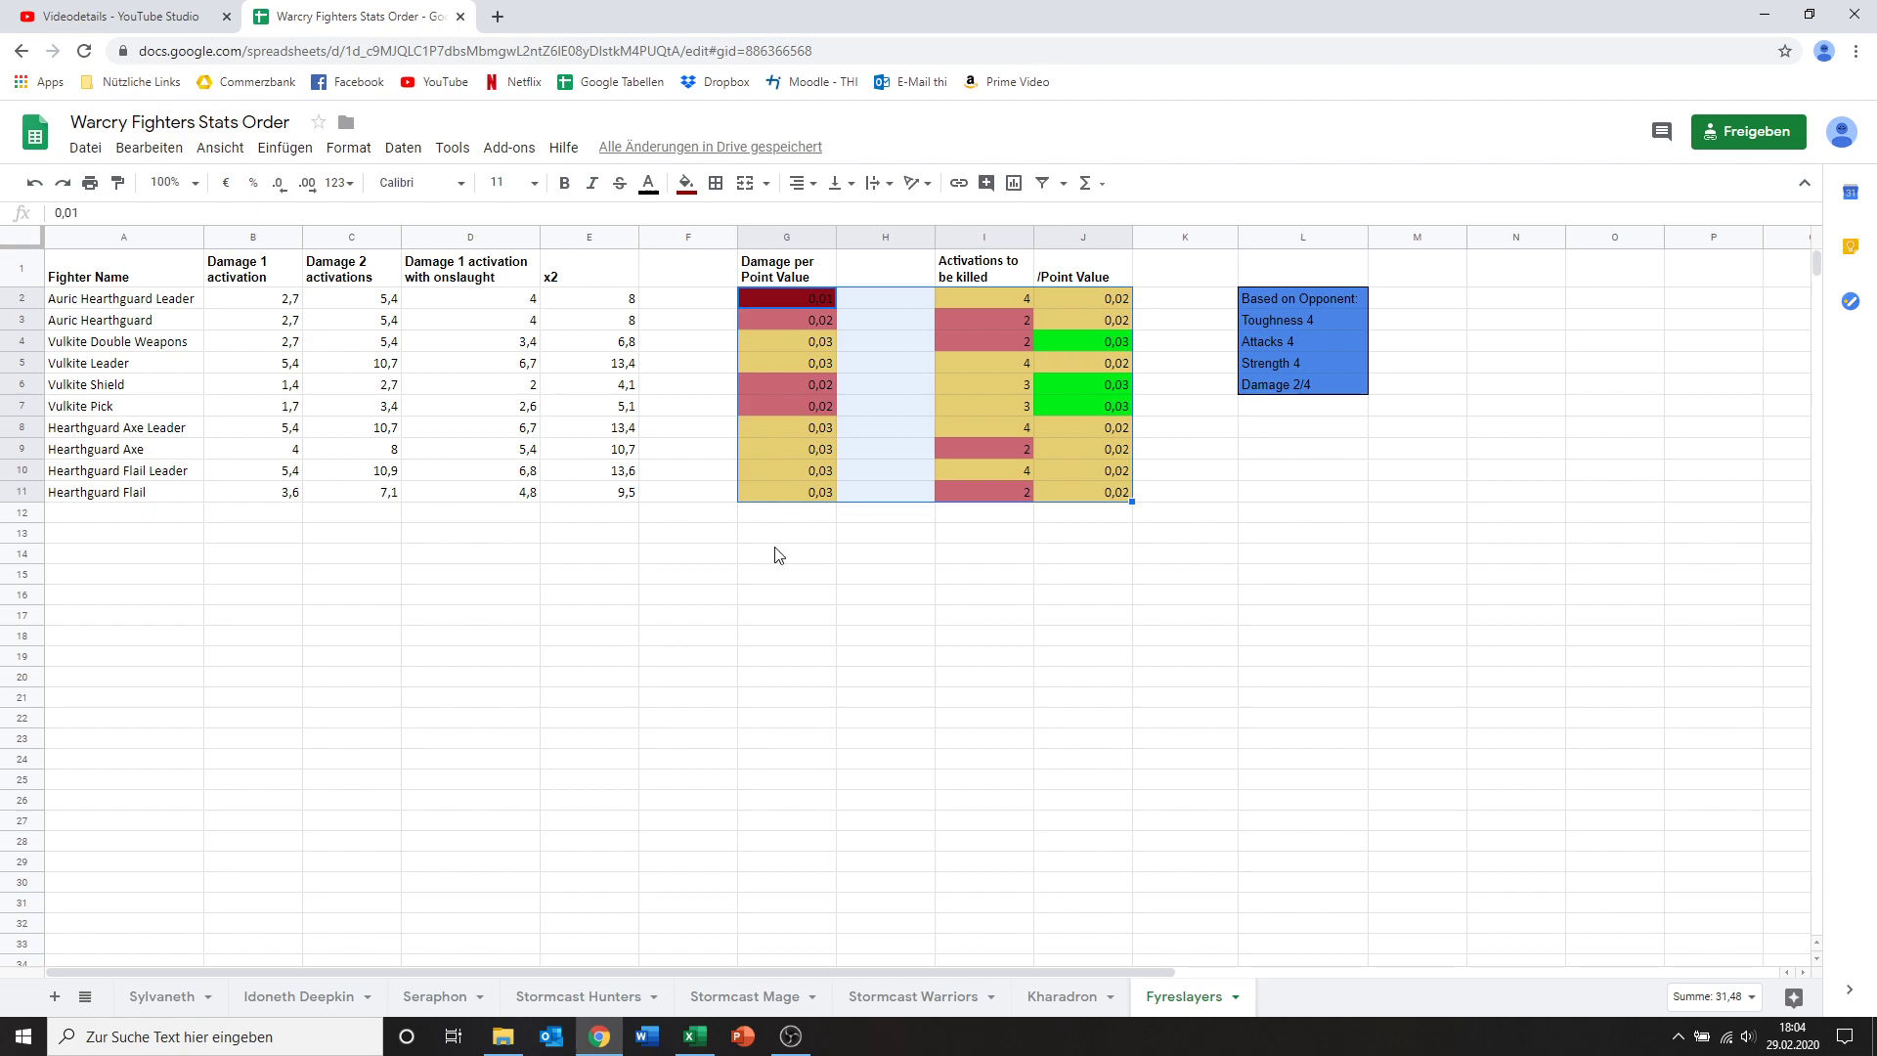
pyautogui.click(779, 518)
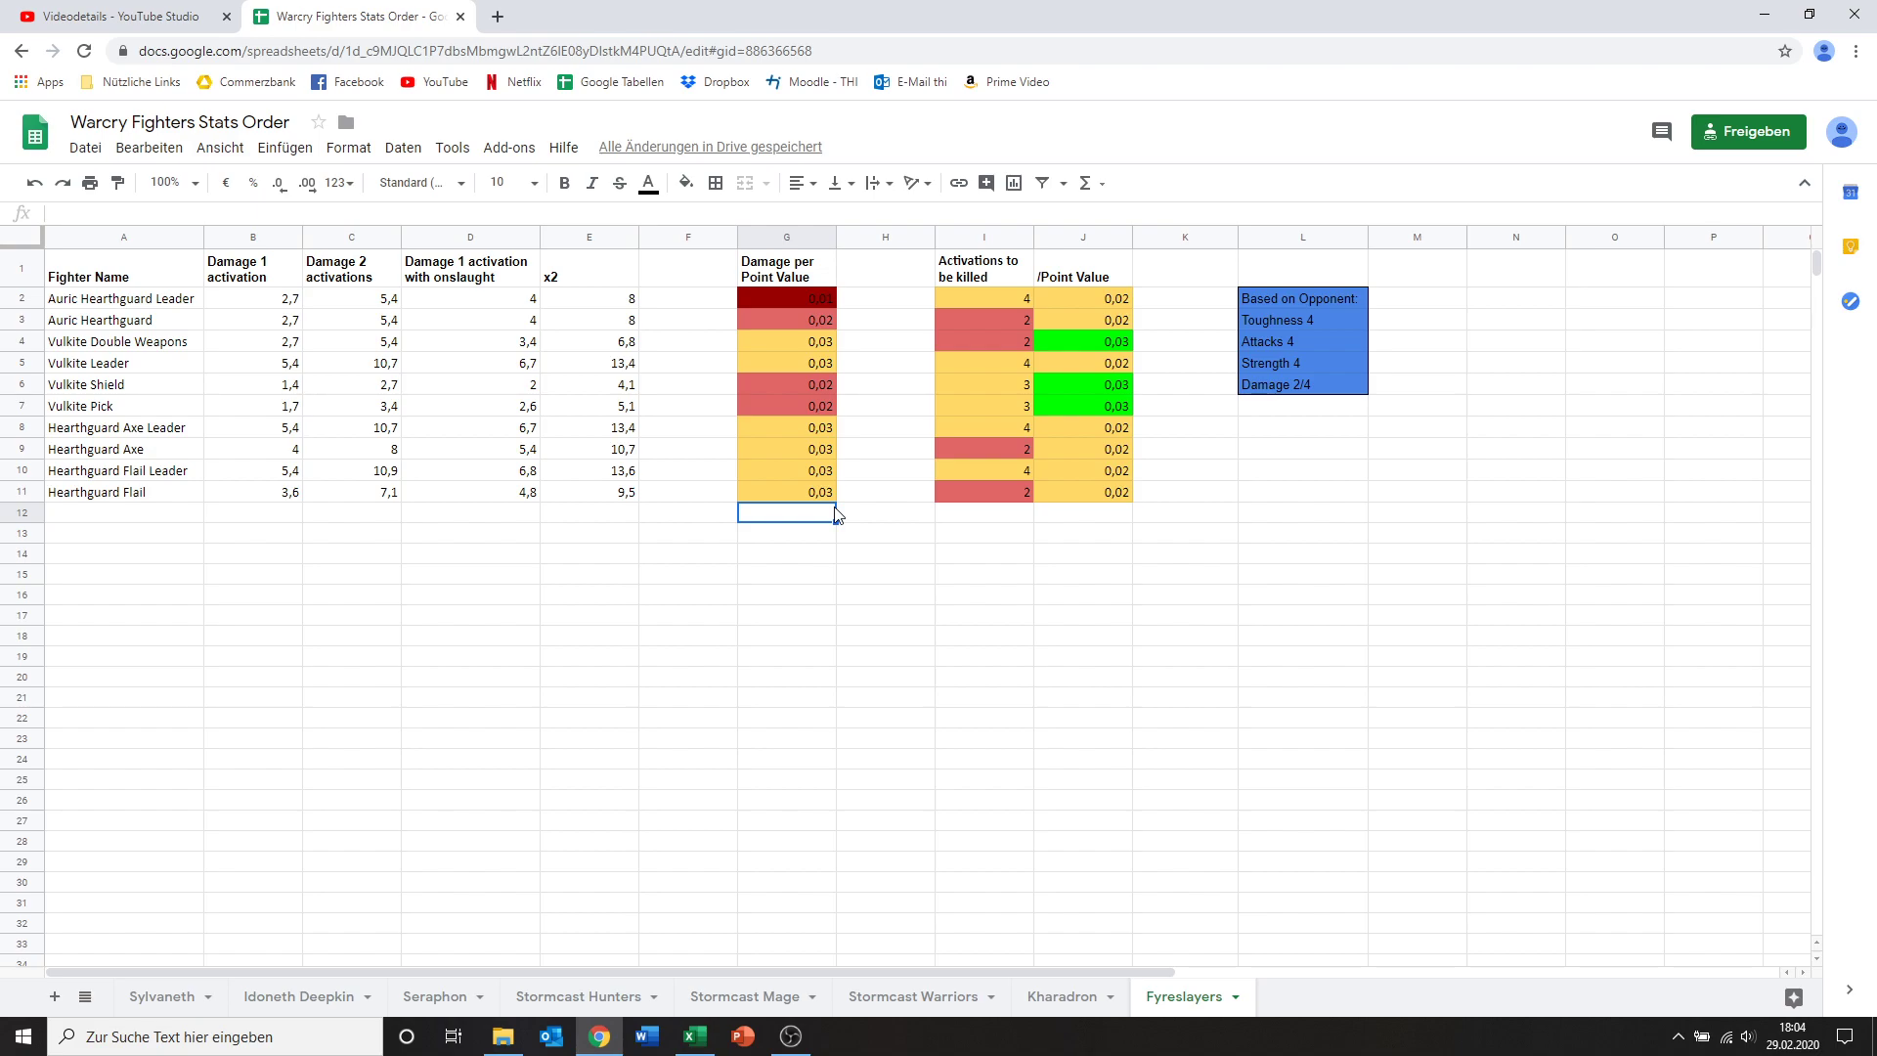
# Step: Compare the Kharadron Arkanaut Pike's one-activation damage with the damage of the Fyreslayers' Vulkite Double Weapons and Hearthguard Axe fighters
pyautogui.click(1042, 996)
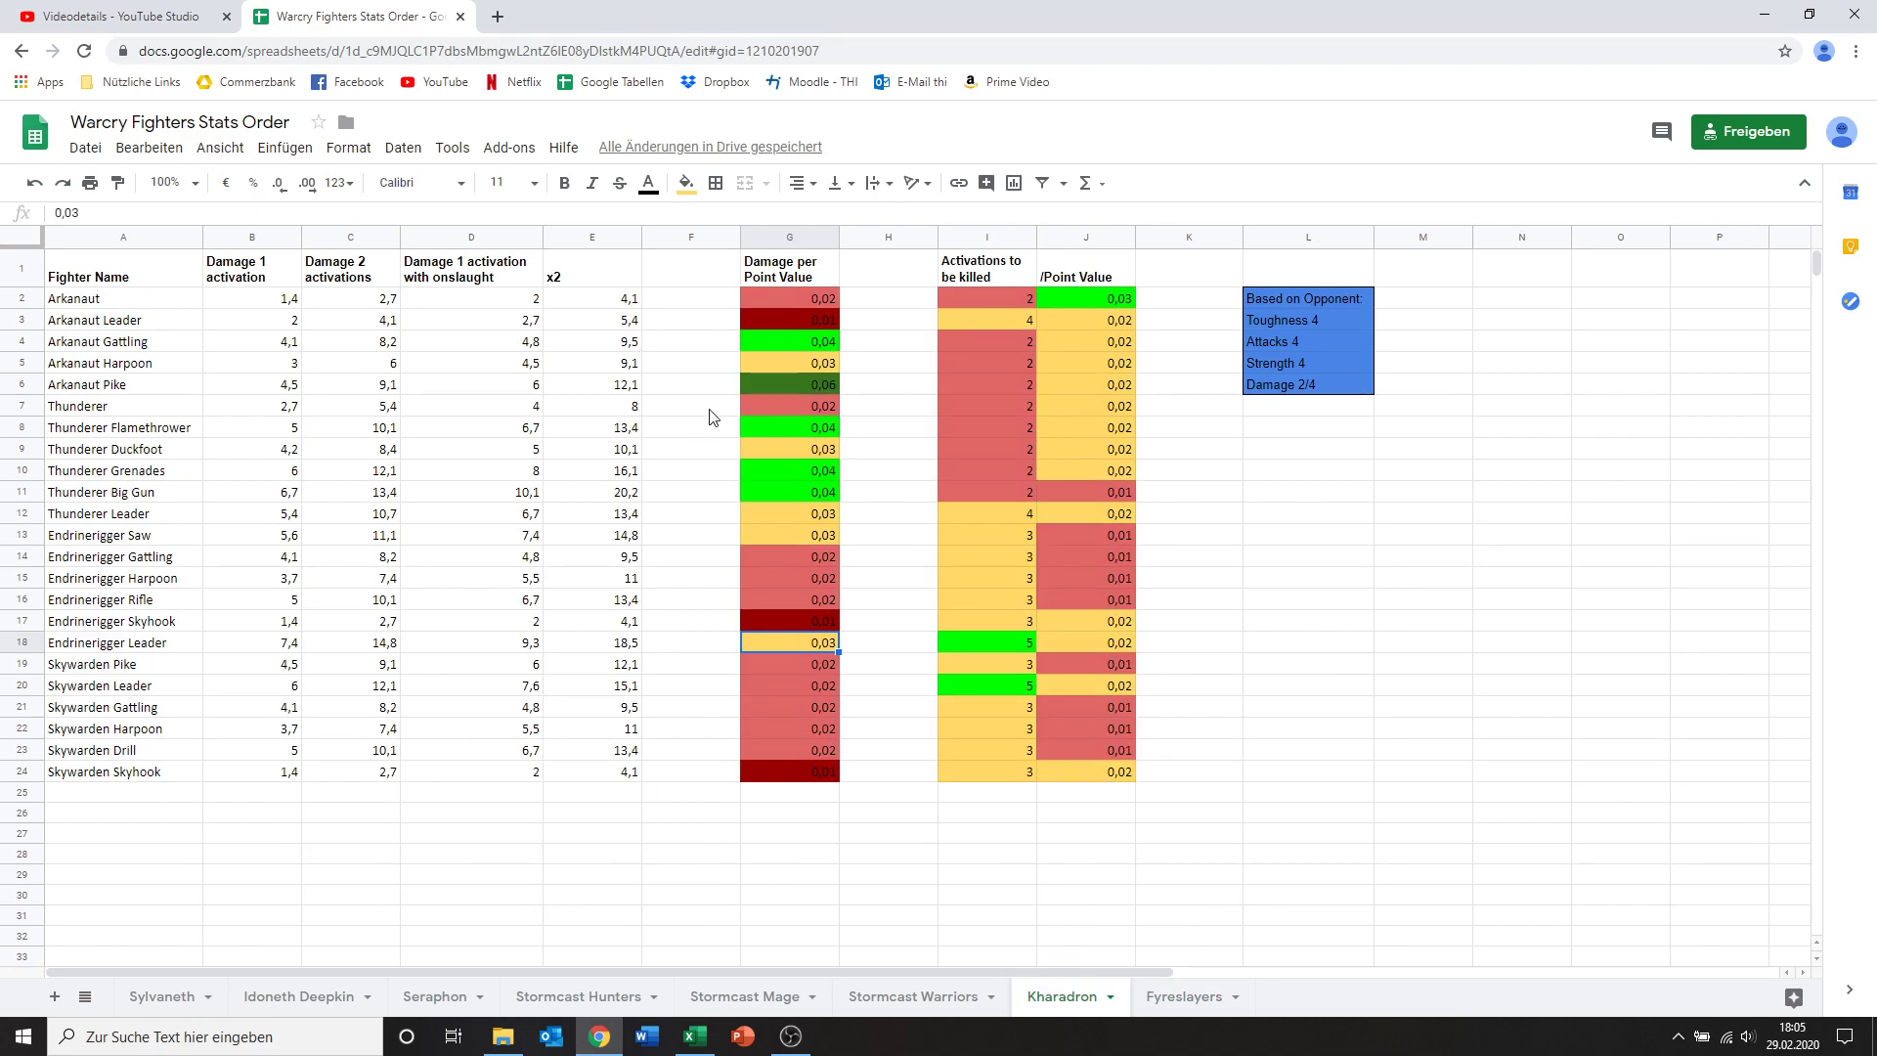
pyautogui.click(232, 389)
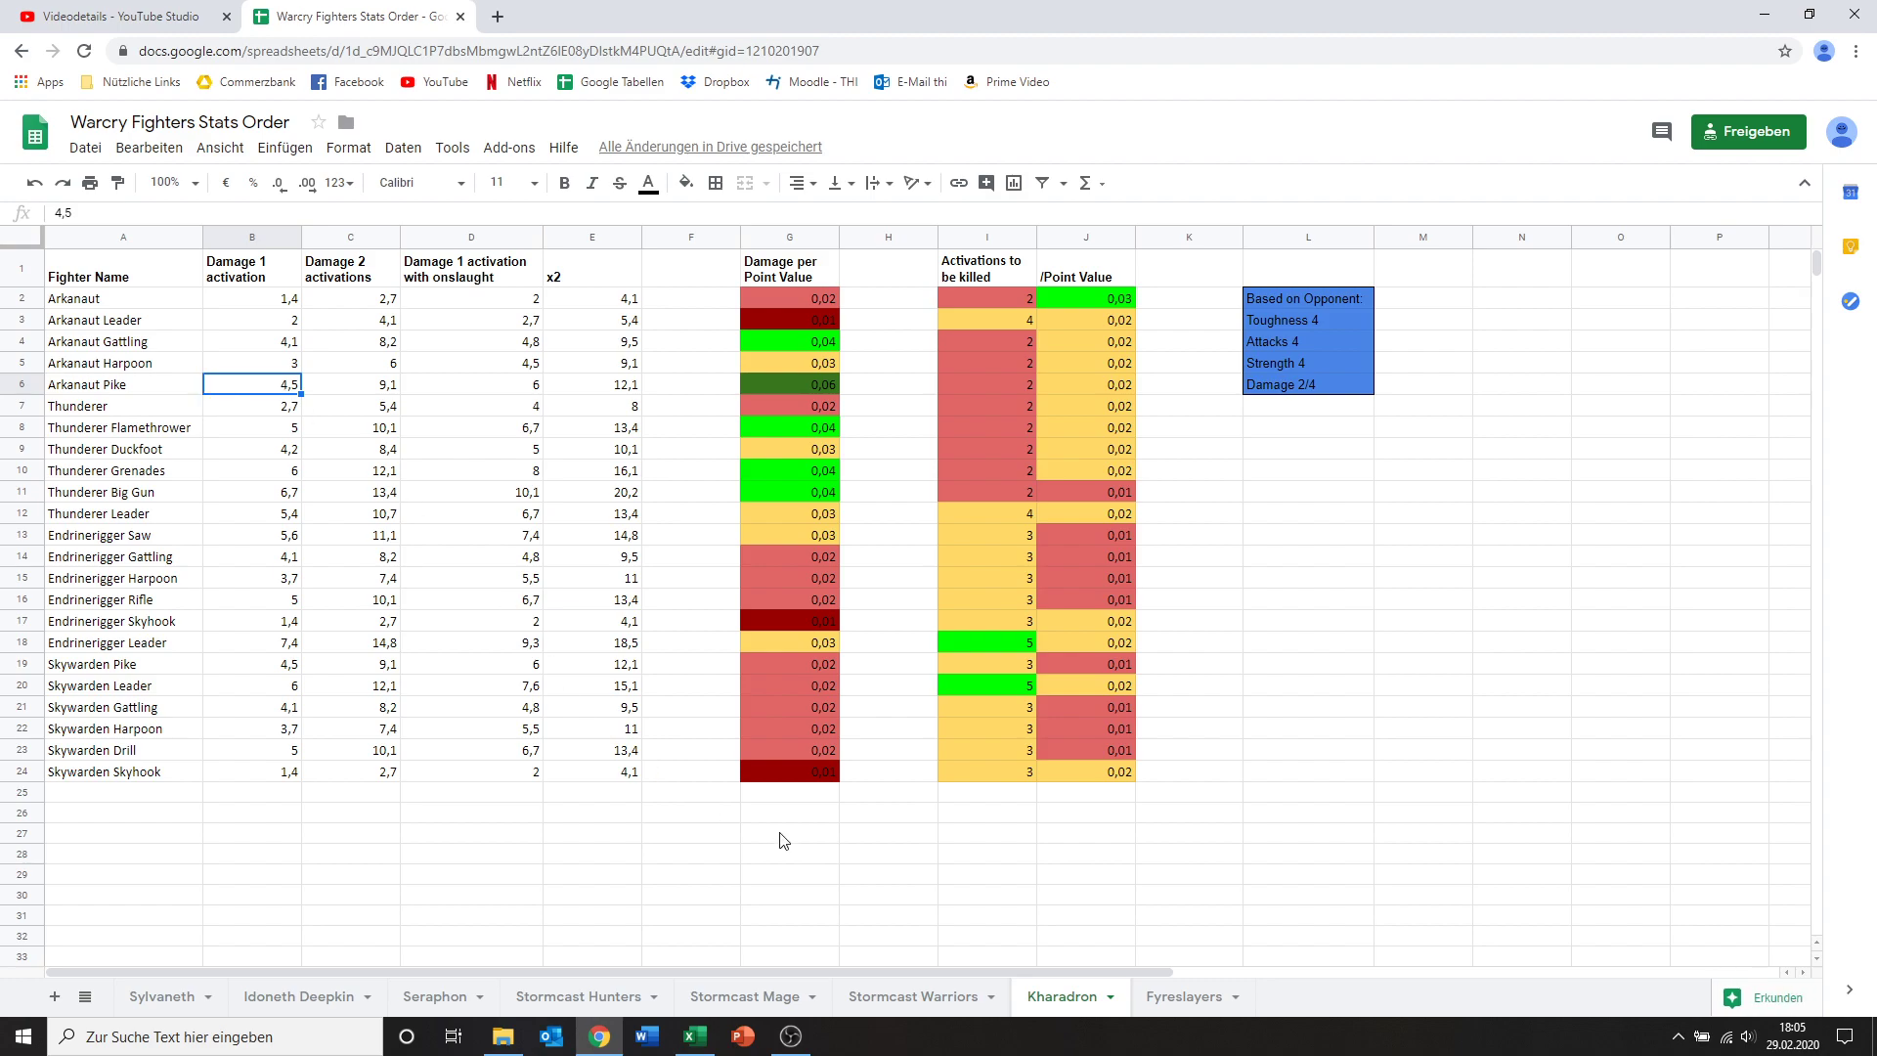
pyautogui.click(1163, 1007)
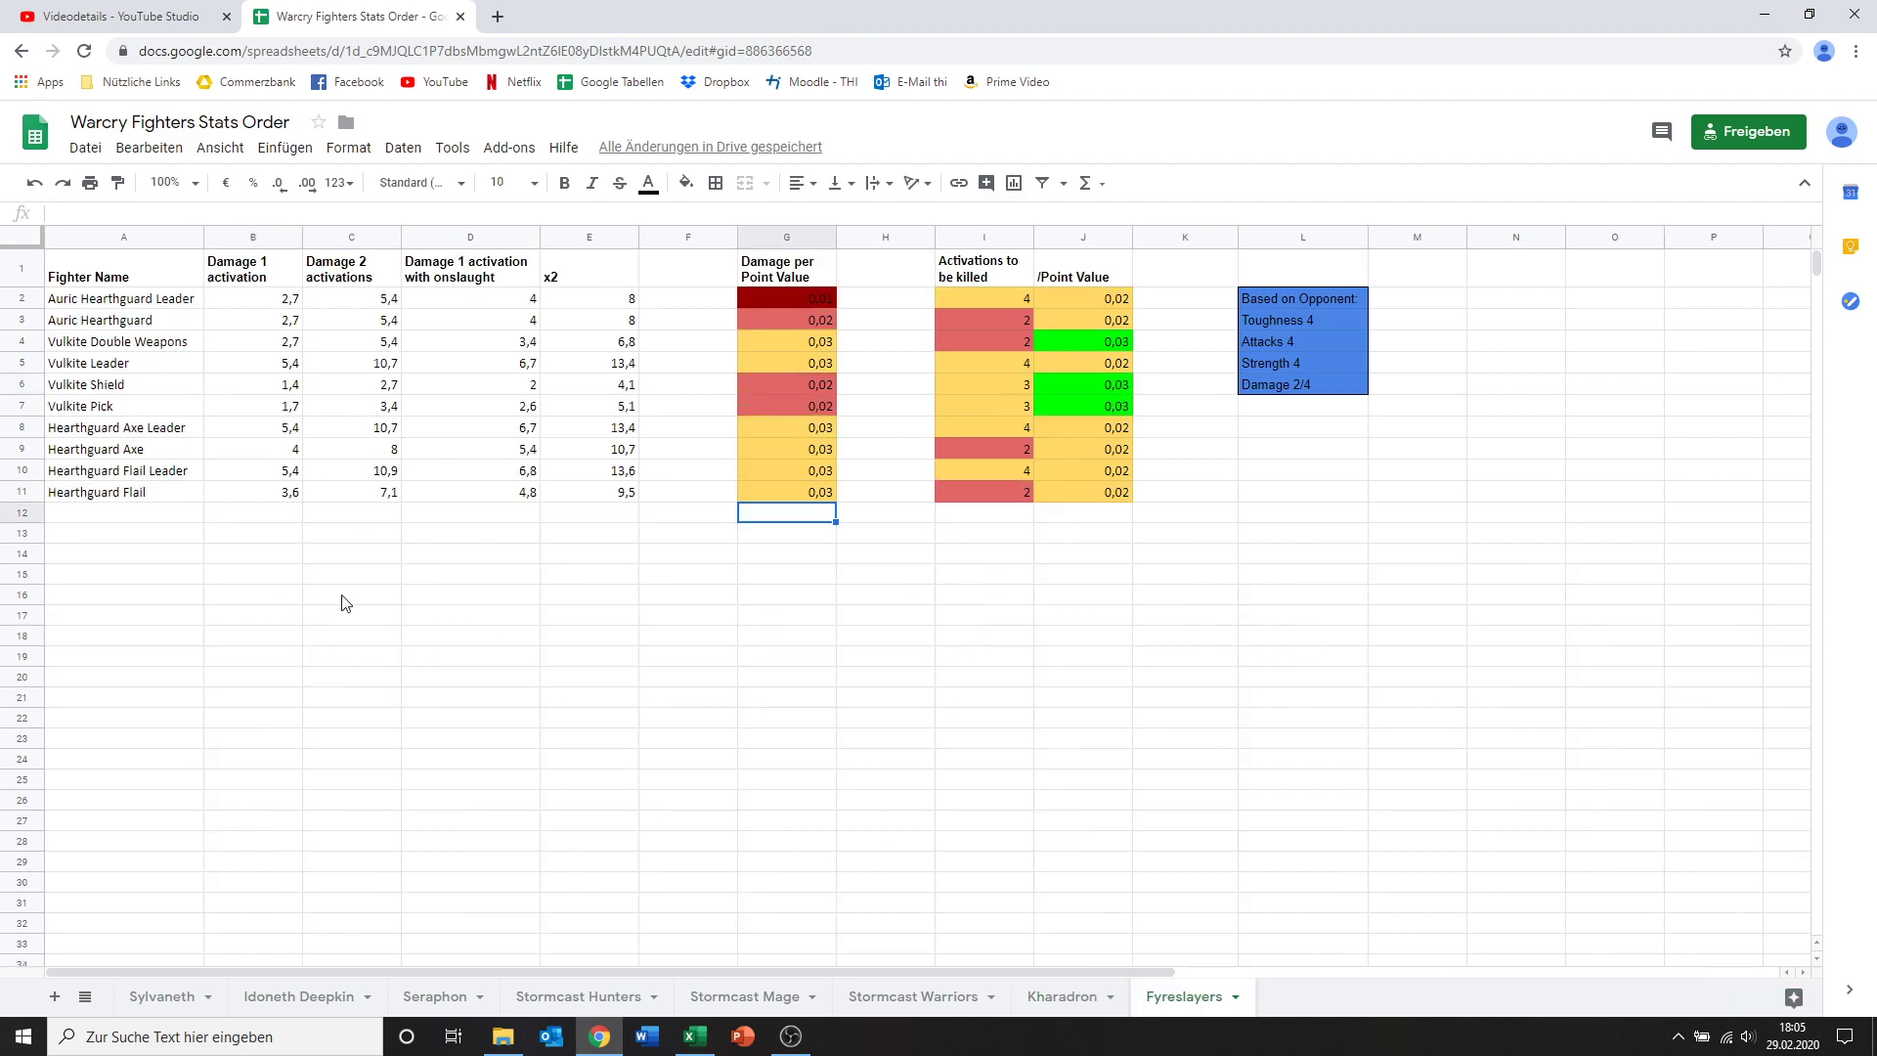
pyautogui.click(221, 342)
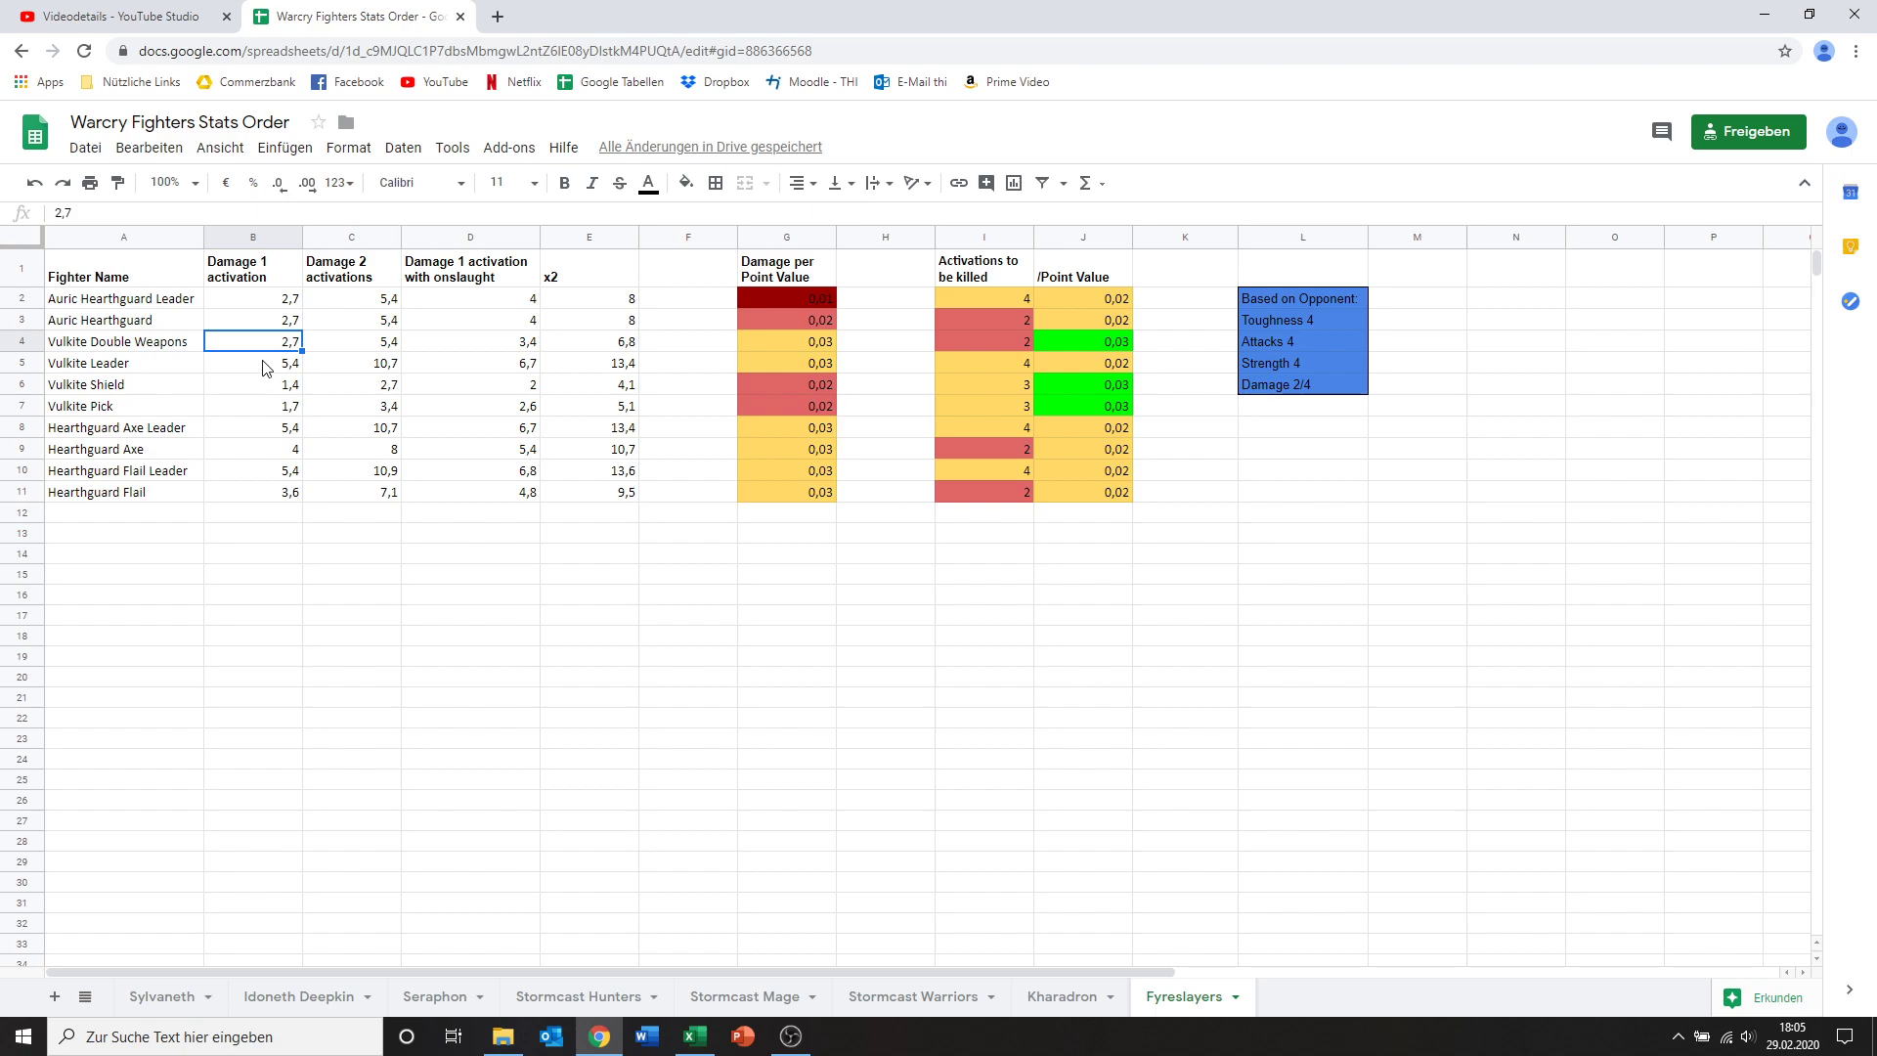
pyautogui.moveTo(386, 430); pyautogui.dragTo(608, 461)
pyautogui.click(423, 535)
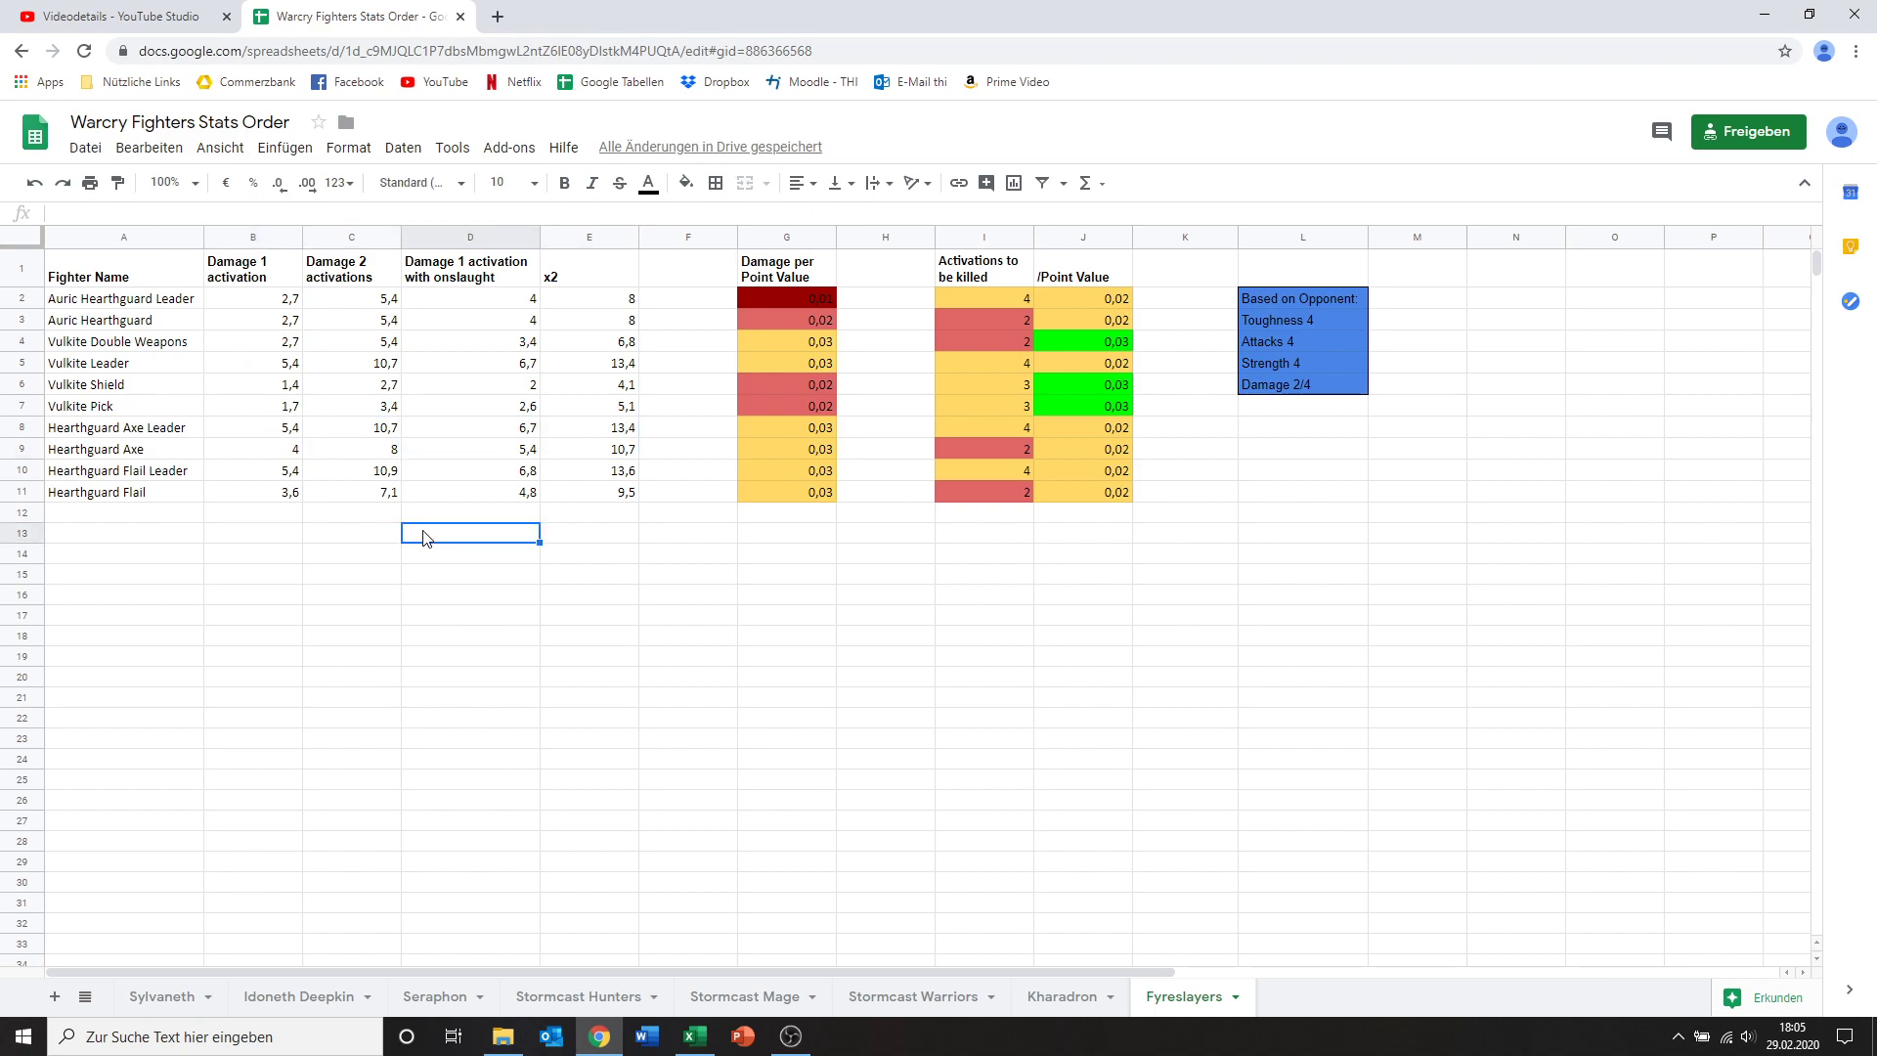
# Step: Return to the Kharadron sheet and review its fighters' damage and value-per-point ratings as a whole
pyautogui.click(1057, 999)
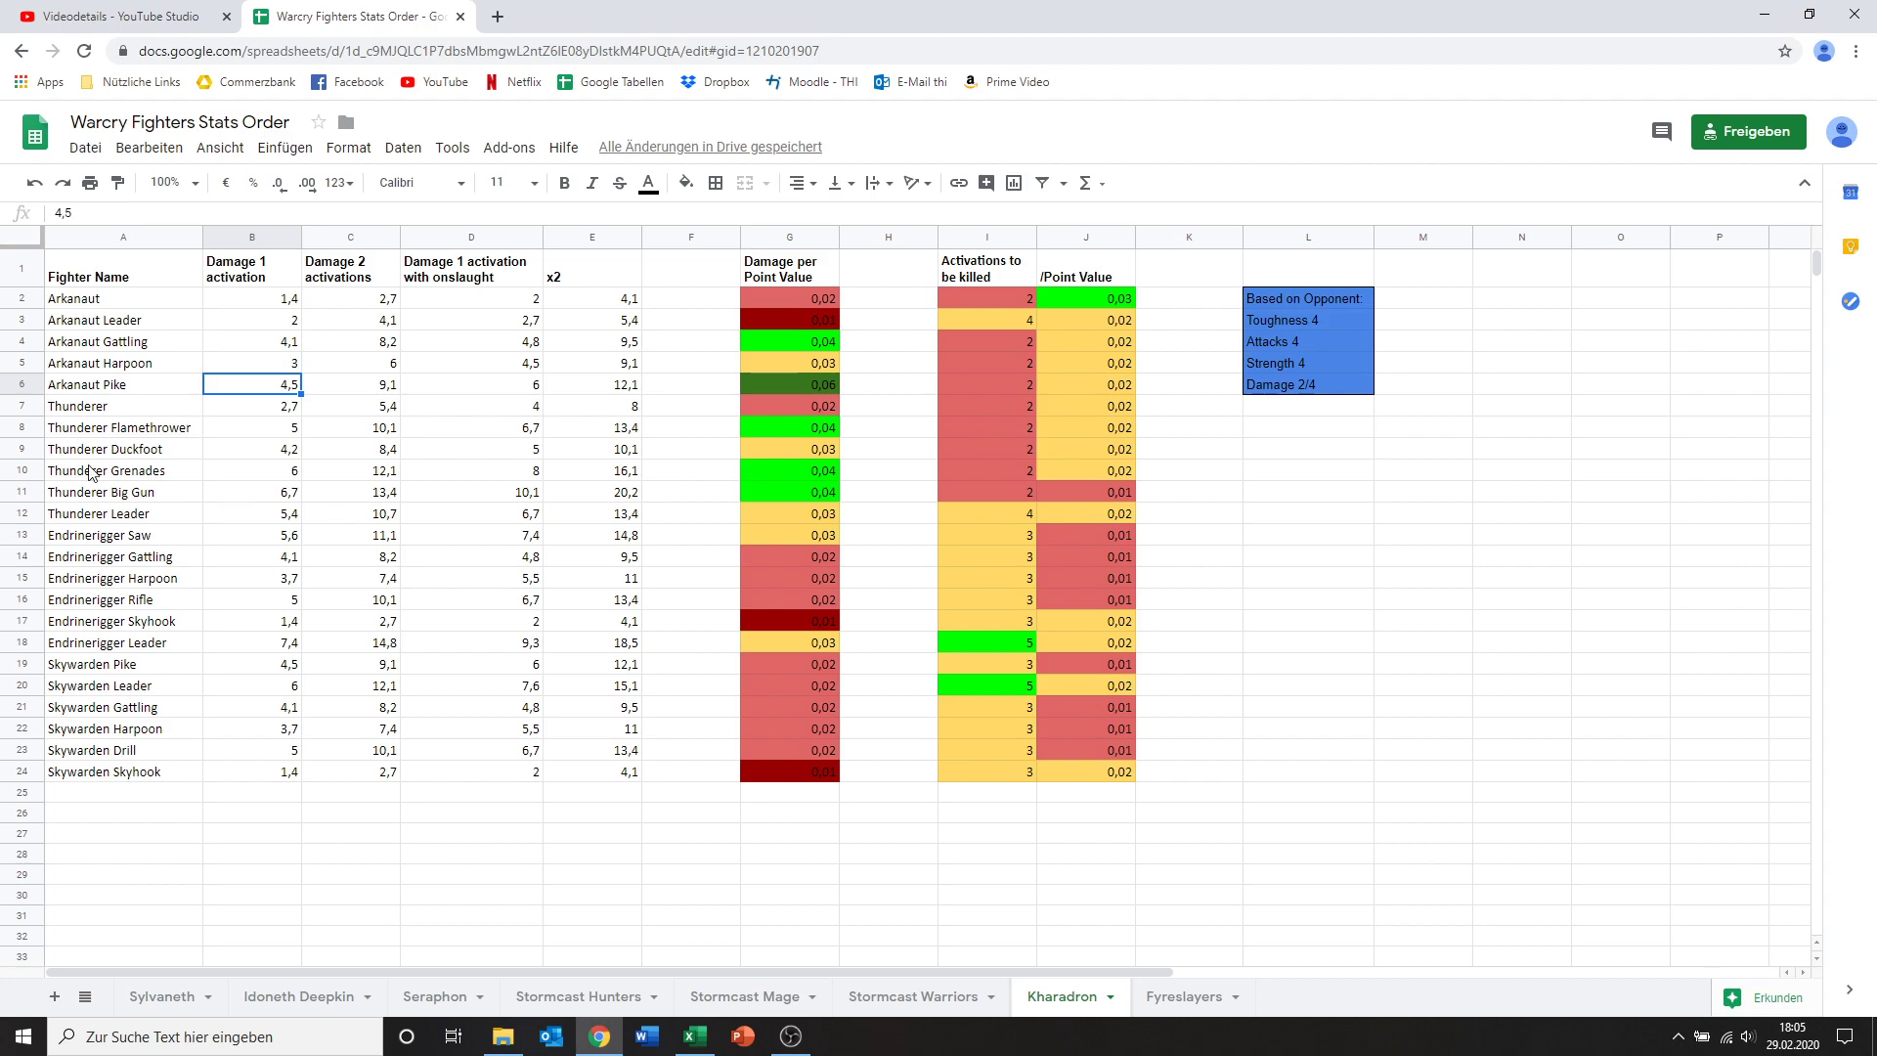
pyautogui.click(196, 843)
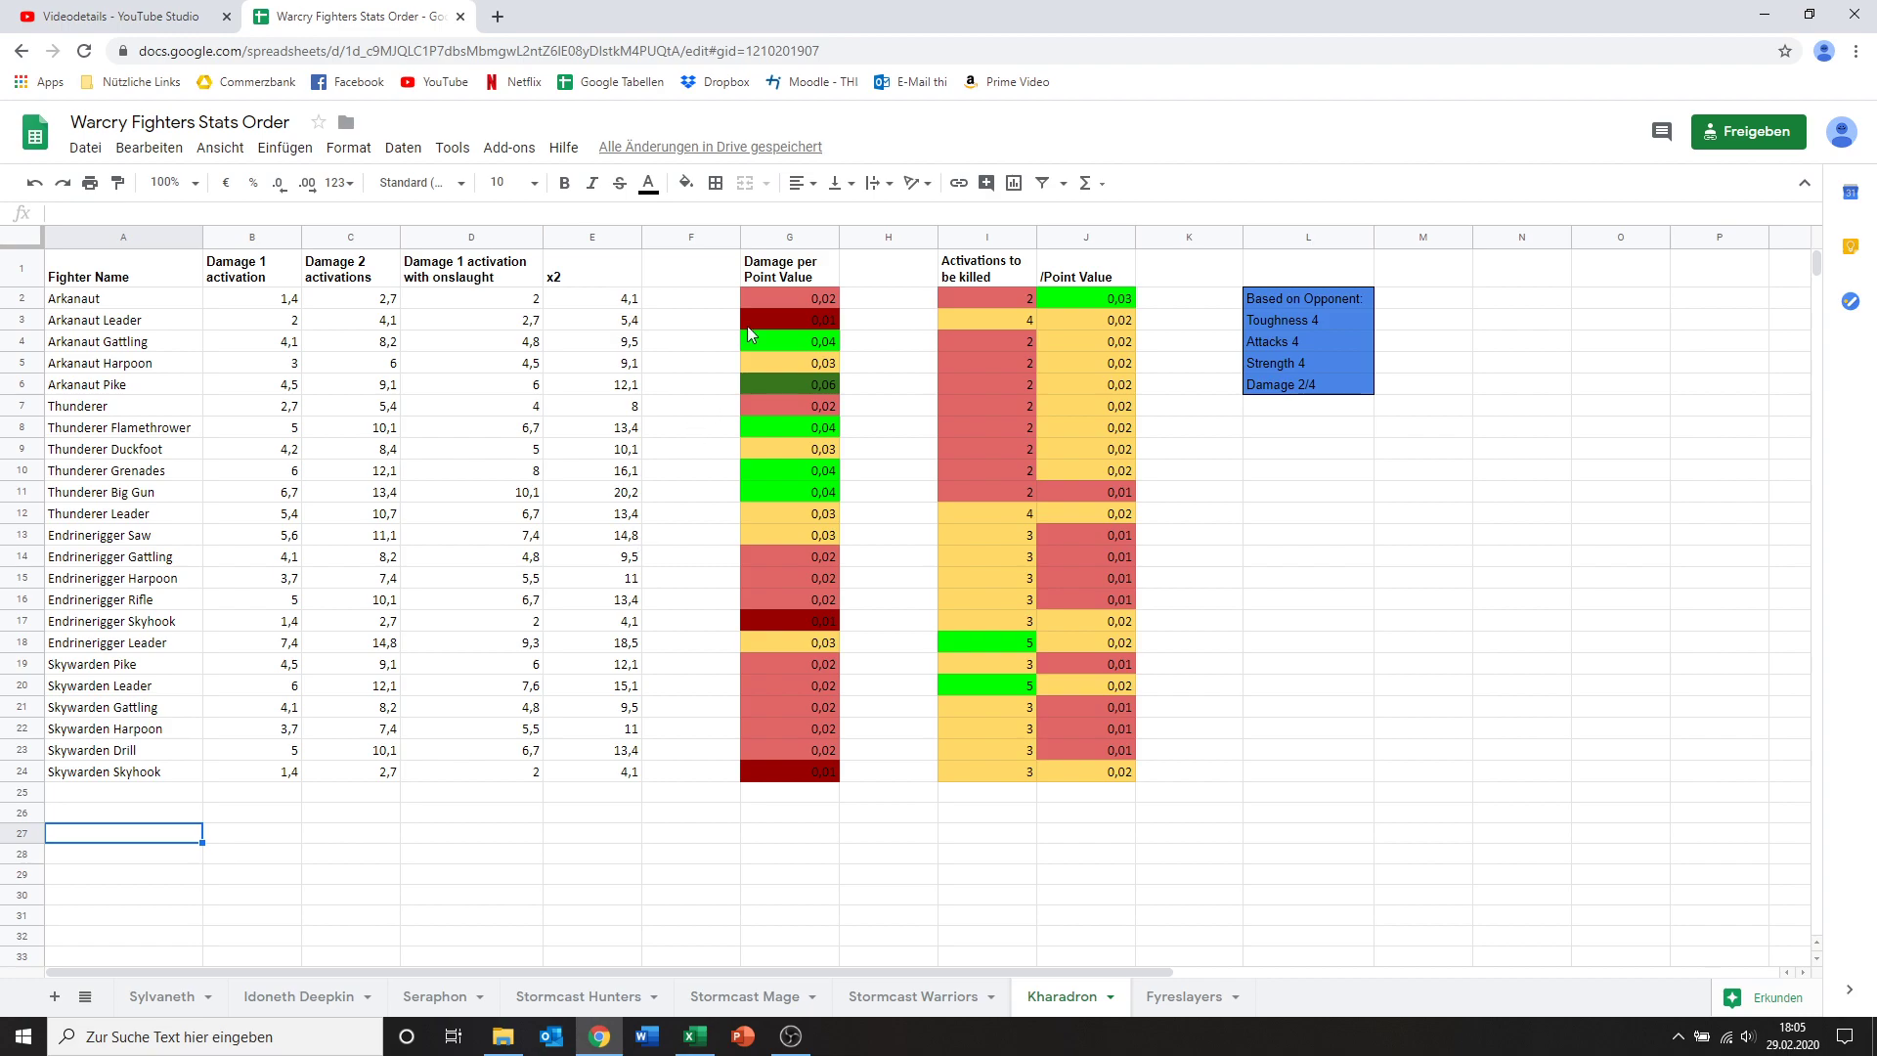
pyautogui.click(412, 842)
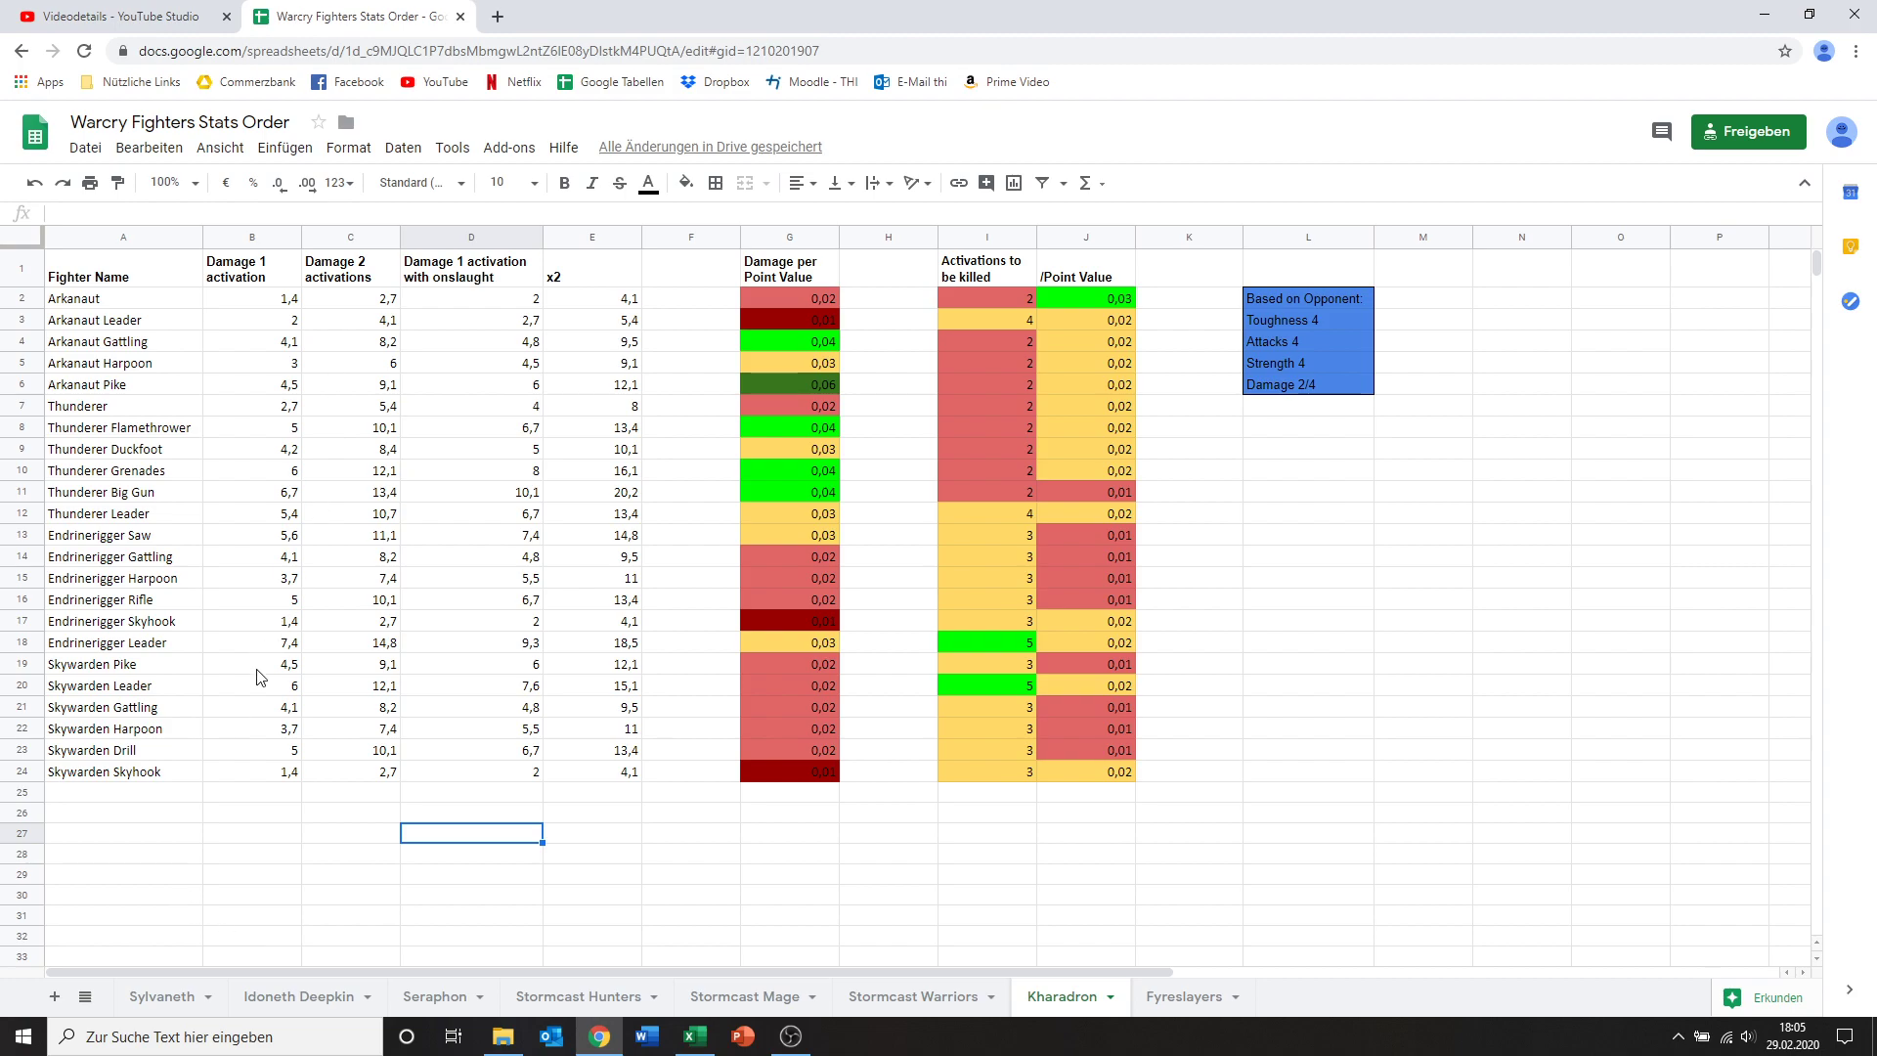
pyautogui.click(238, 818)
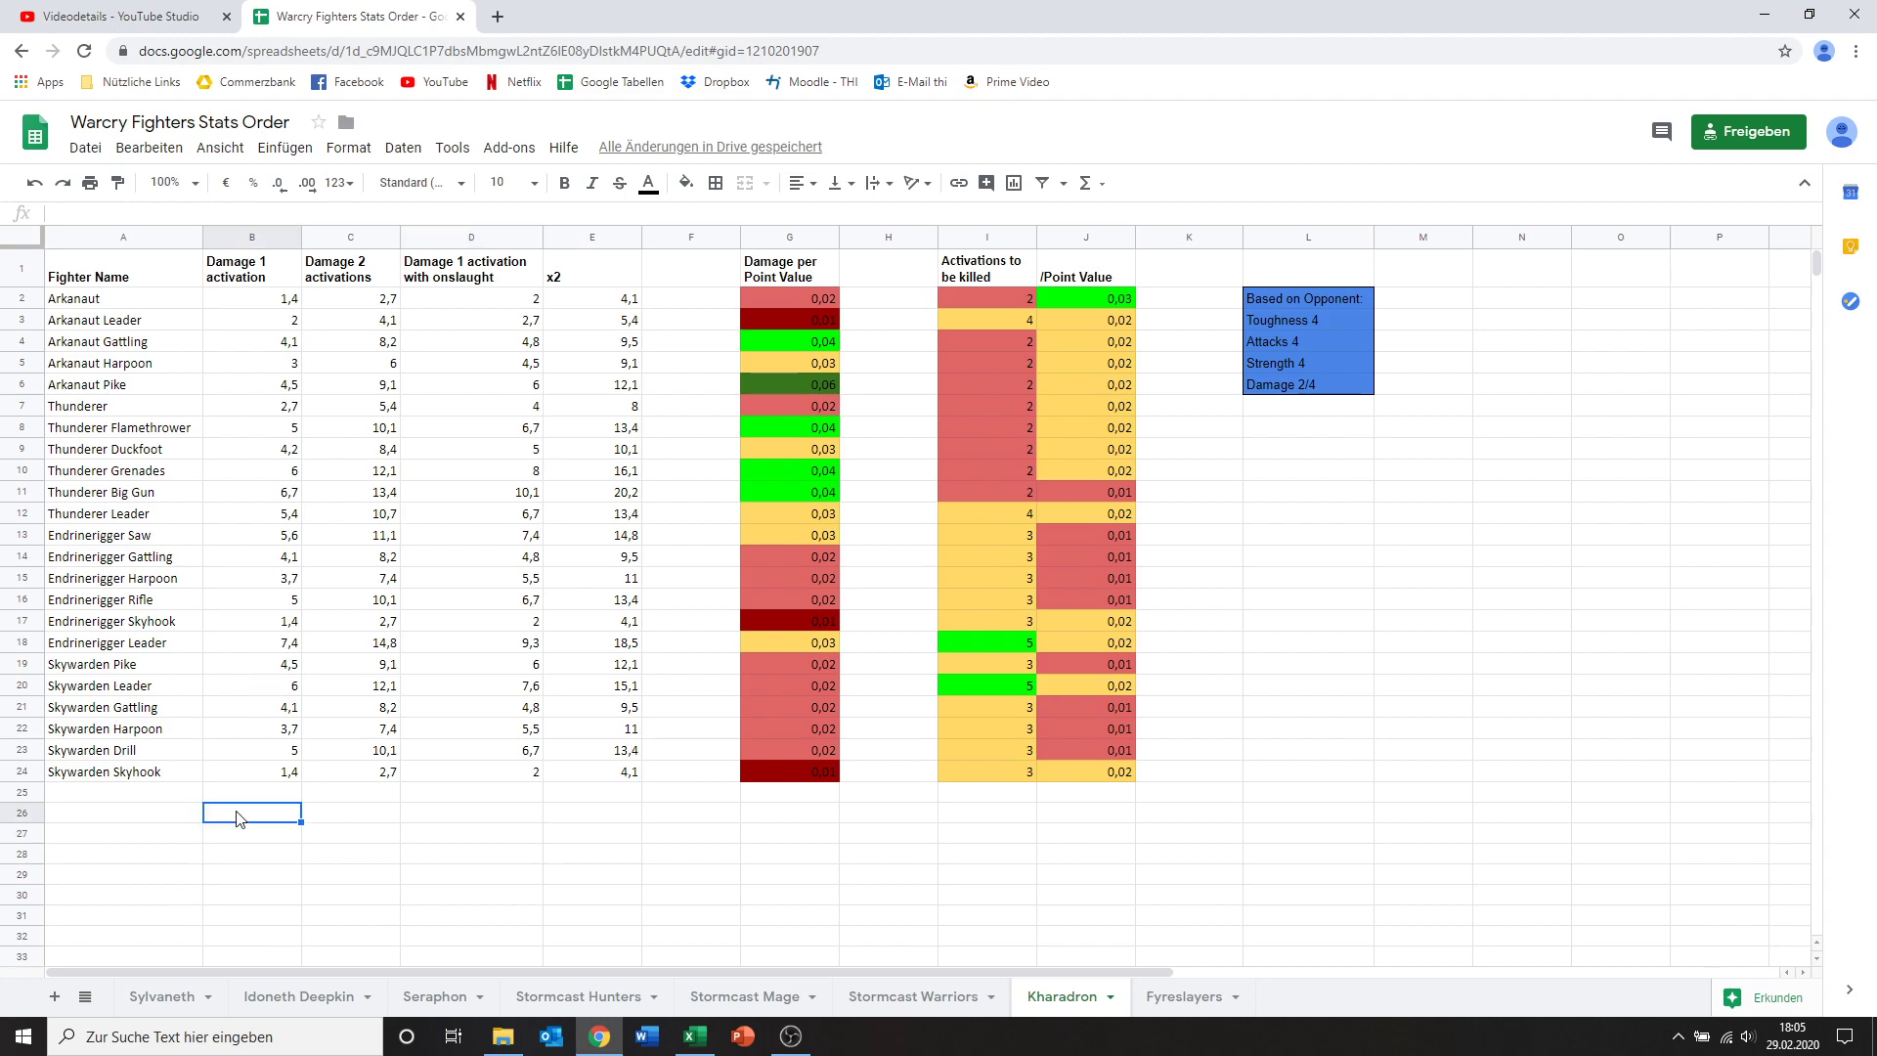